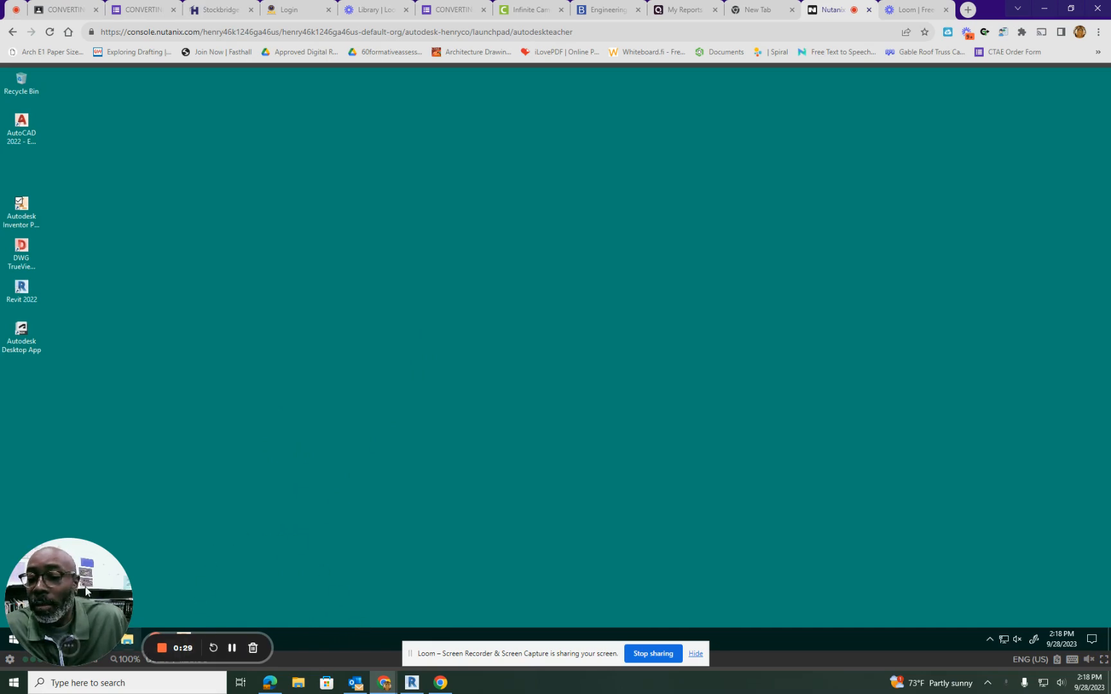
- Create a new part in Autodesk Inventor and start a 2D sketch on its front plane
{"action": "left_click_drag", "start_coordinate": [87, 586], "coordinate": [419, 503]}
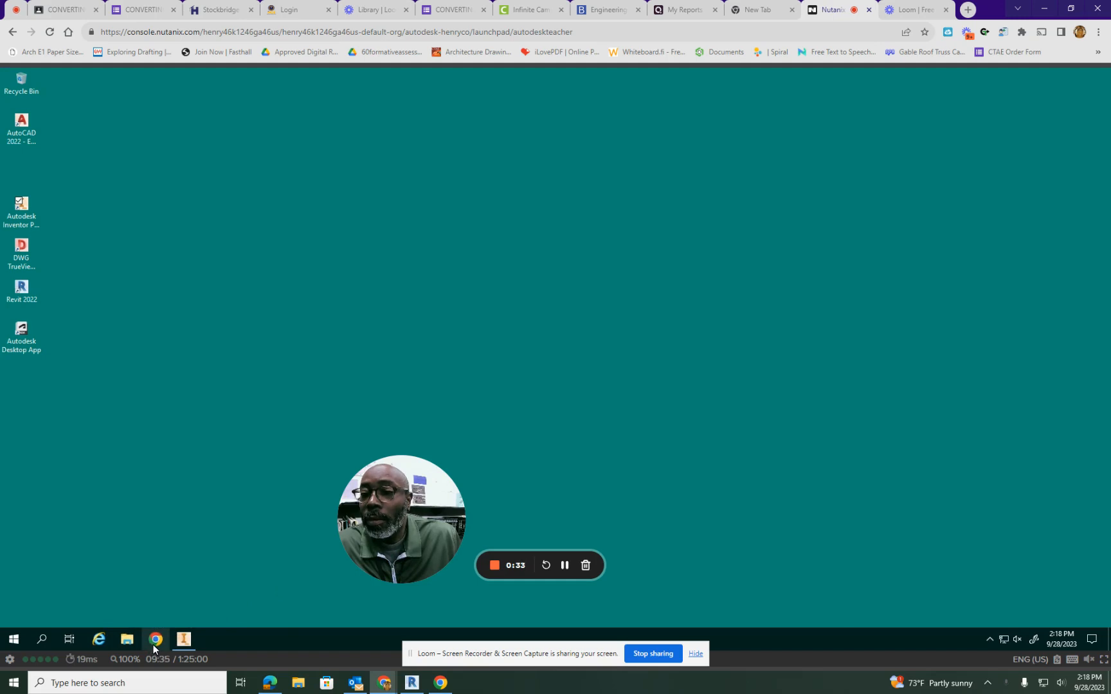
{"action": "left_click", "coordinate": [186, 642]}
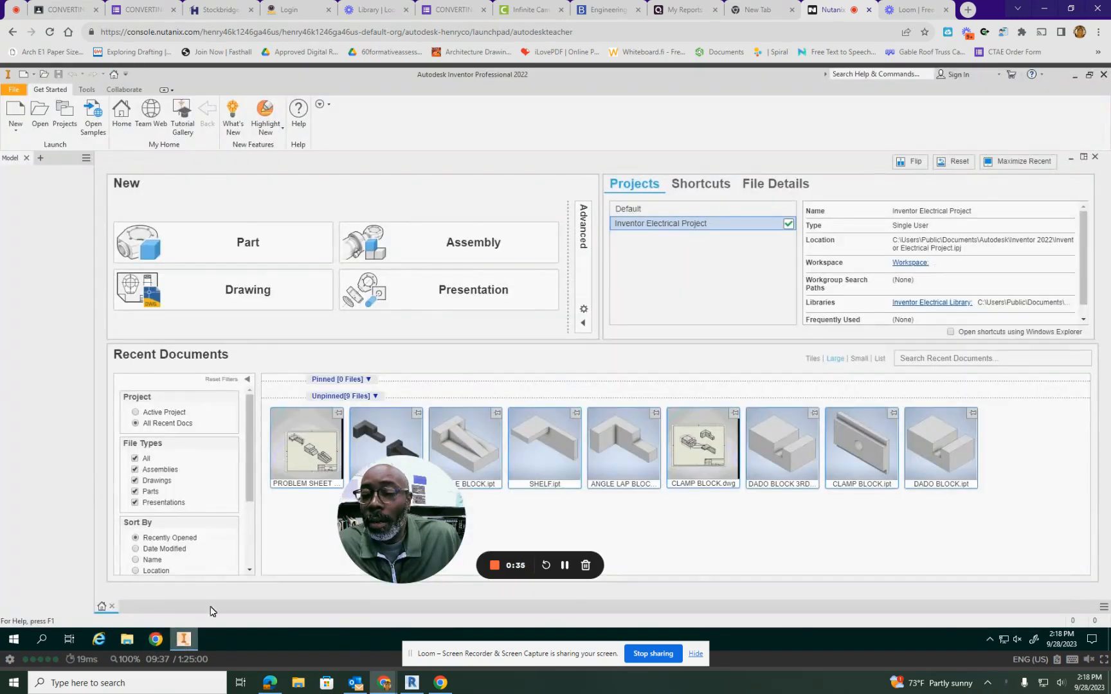
{"action": "left_click_drag", "start_coordinate": [366, 516], "coordinate": [37, 540]}
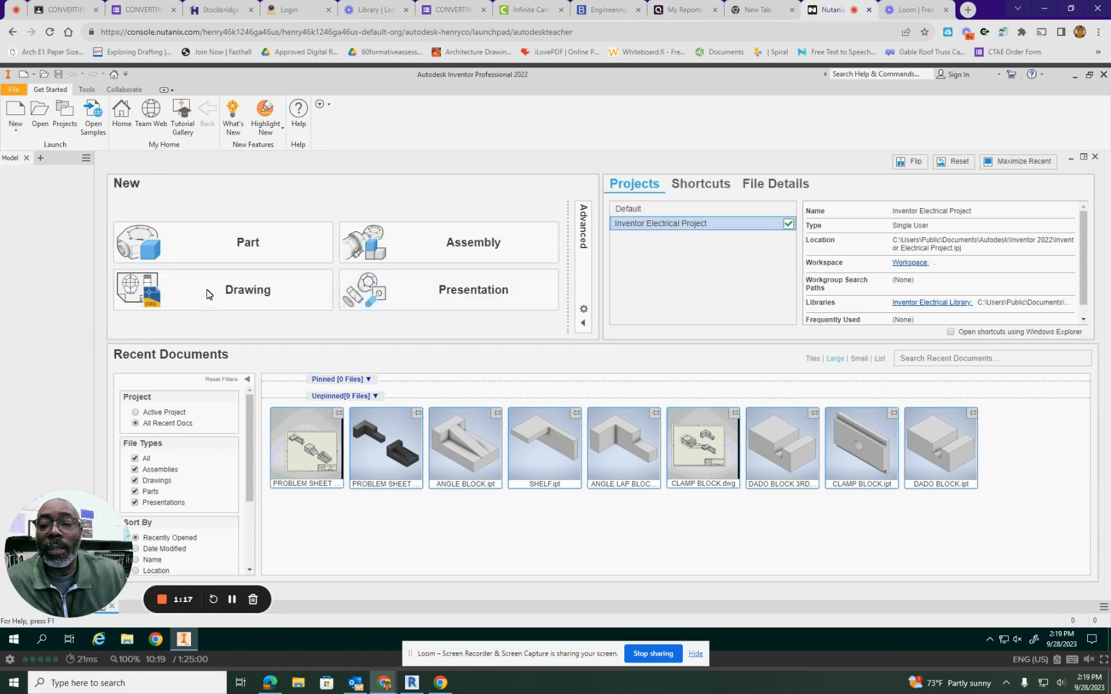
{"action": "mouse_move", "coordinate": [307, 454]}
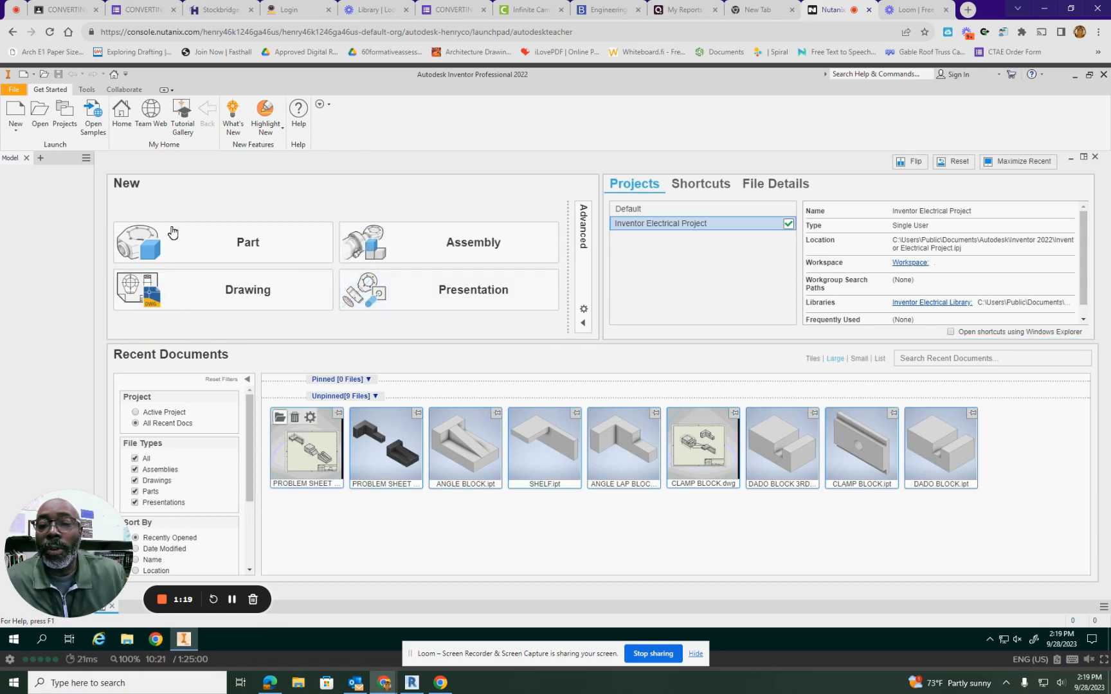
{"action": "left_click", "coordinate": [241, 244]}
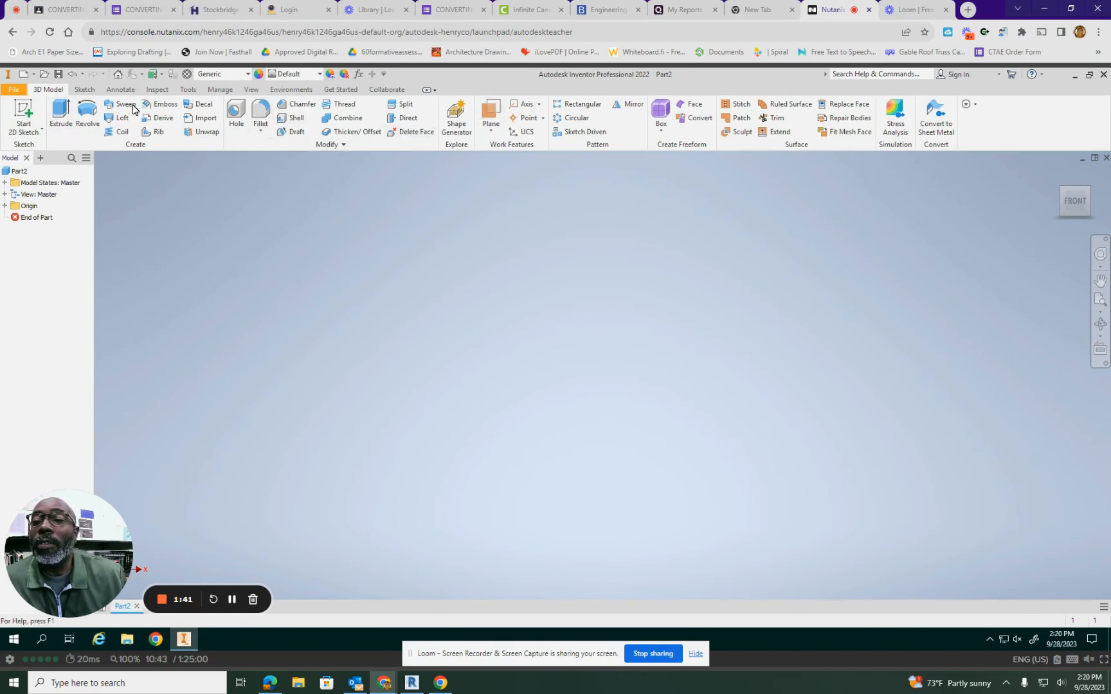
{"action": "left_click", "coordinate": [25, 109]}
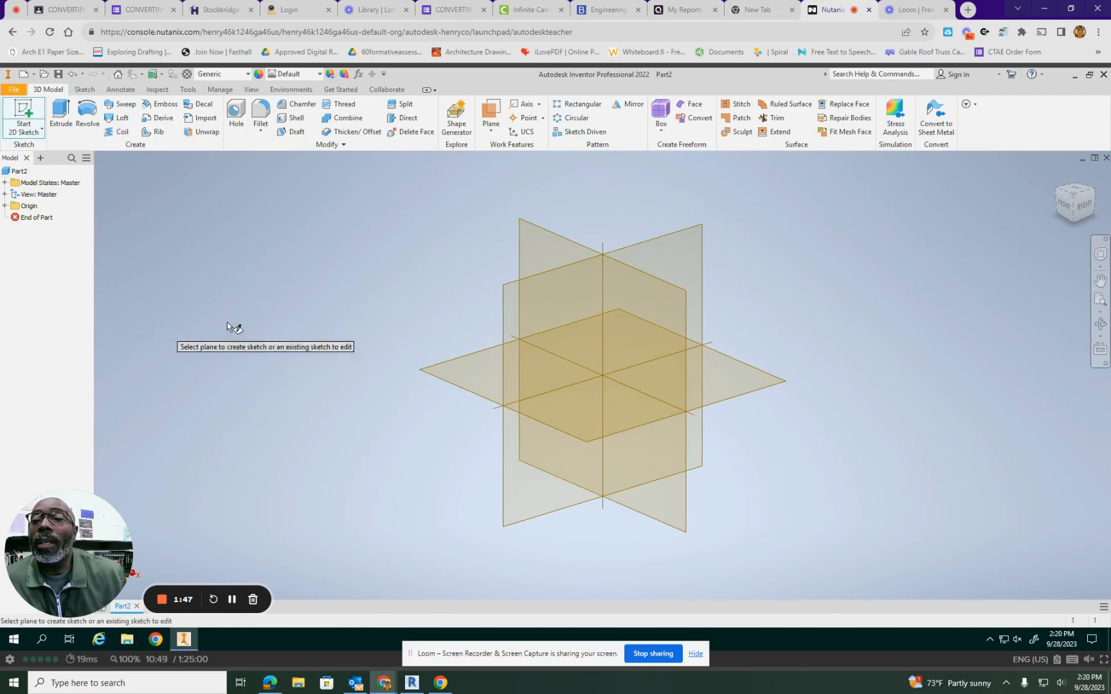
{"action": "left_click", "coordinate": [547, 241]}
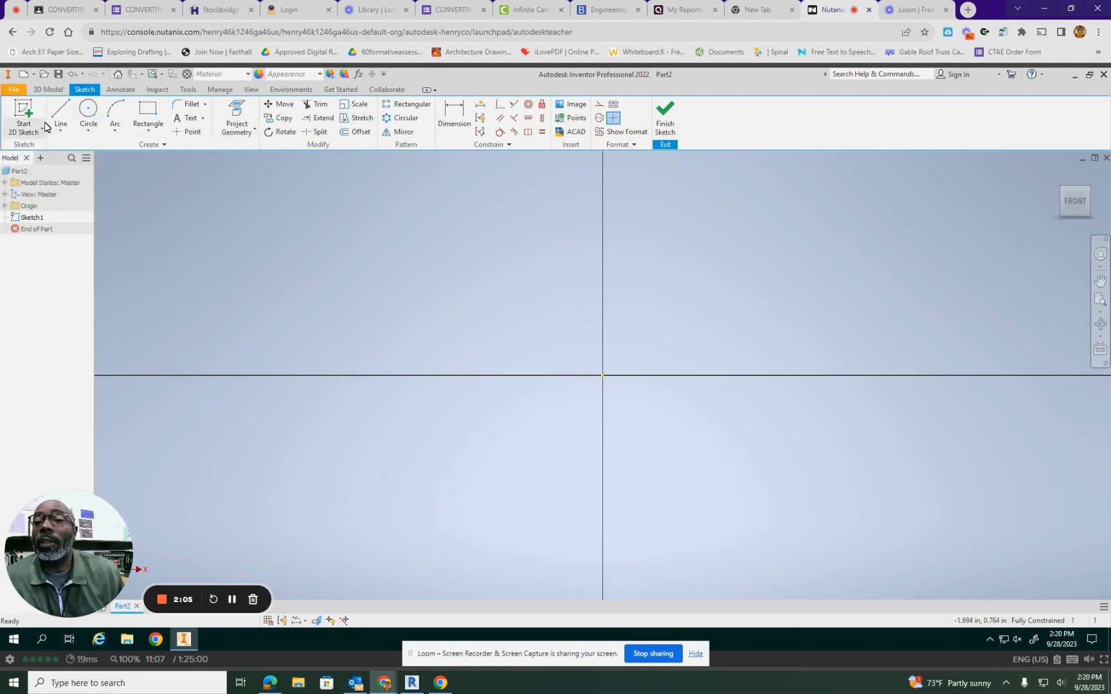
{"action": "left_click", "coordinate": [89, 131]}
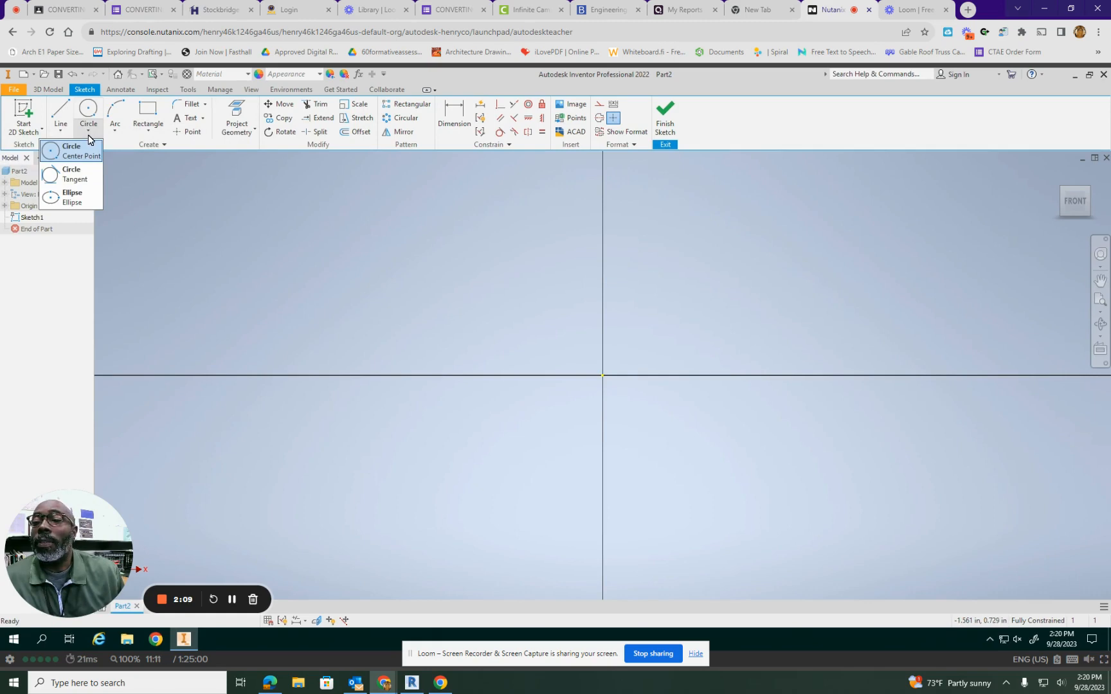
{"action": "left_click", "coordinate": [117, 132]}
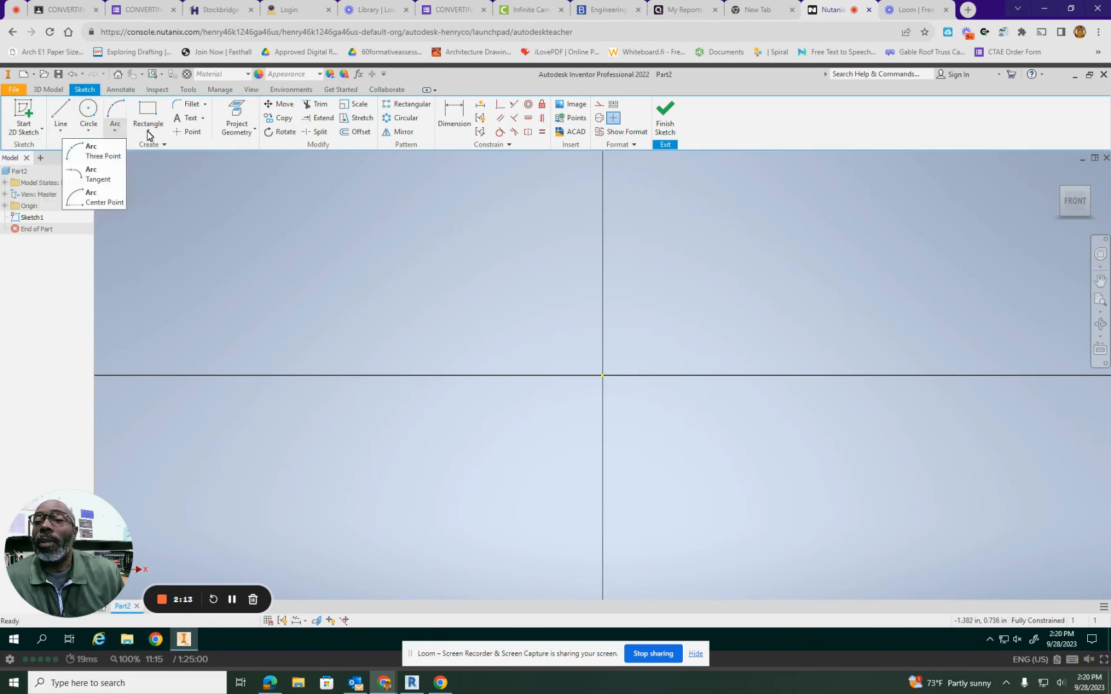
{"action": "left_click", "coordinate": [148, 134]}
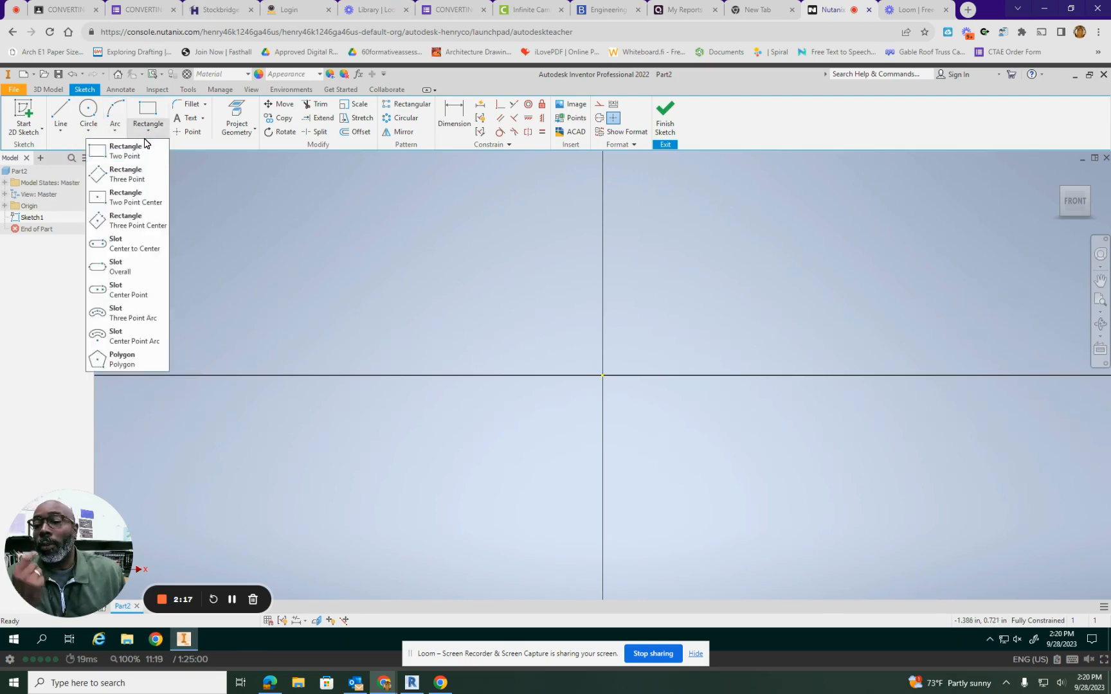
{"action": "left_click", "coordinate": [527, 302]}
{"action": "mouse_move", "coordinate": [726, 361]}
{"action": "middle_mouse_down"}
{"action": "mouse_move", "coordinate": [610, 339]}
{"action": "mouse_move", "coordinate": [617, 374]}
{"action": "middle_mouse_up"}
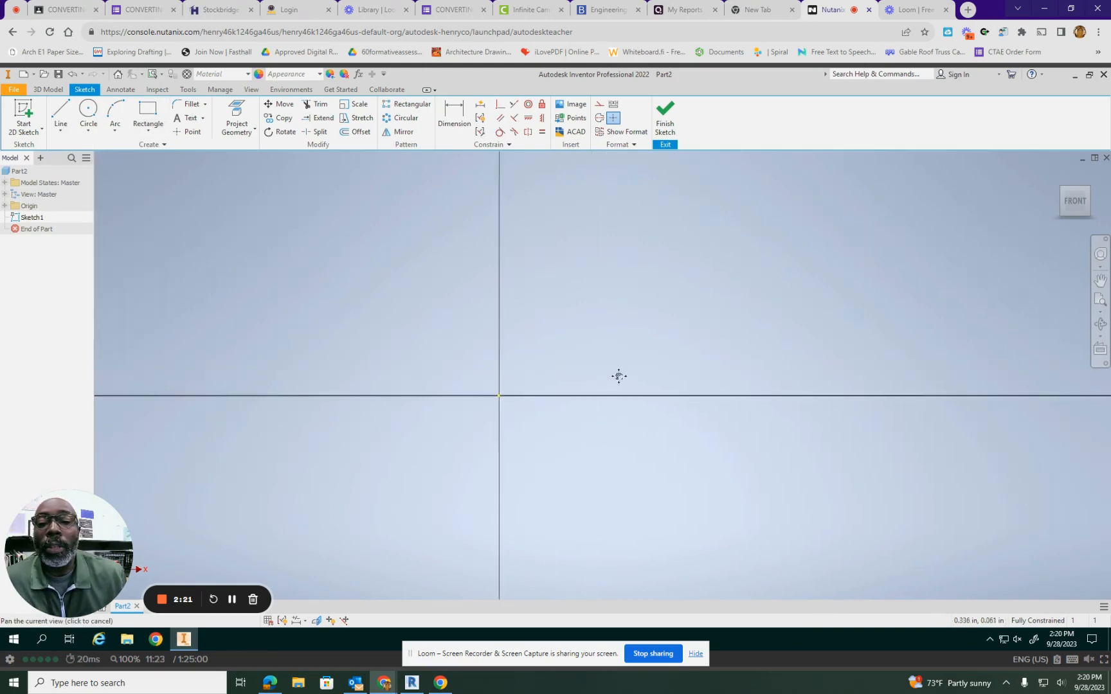
- Sketch a two-point center rectangle centered on the origin, about 6.2 in wide and 3.2 in high
{"action": "left_click", "coordinate": [148, 130]}
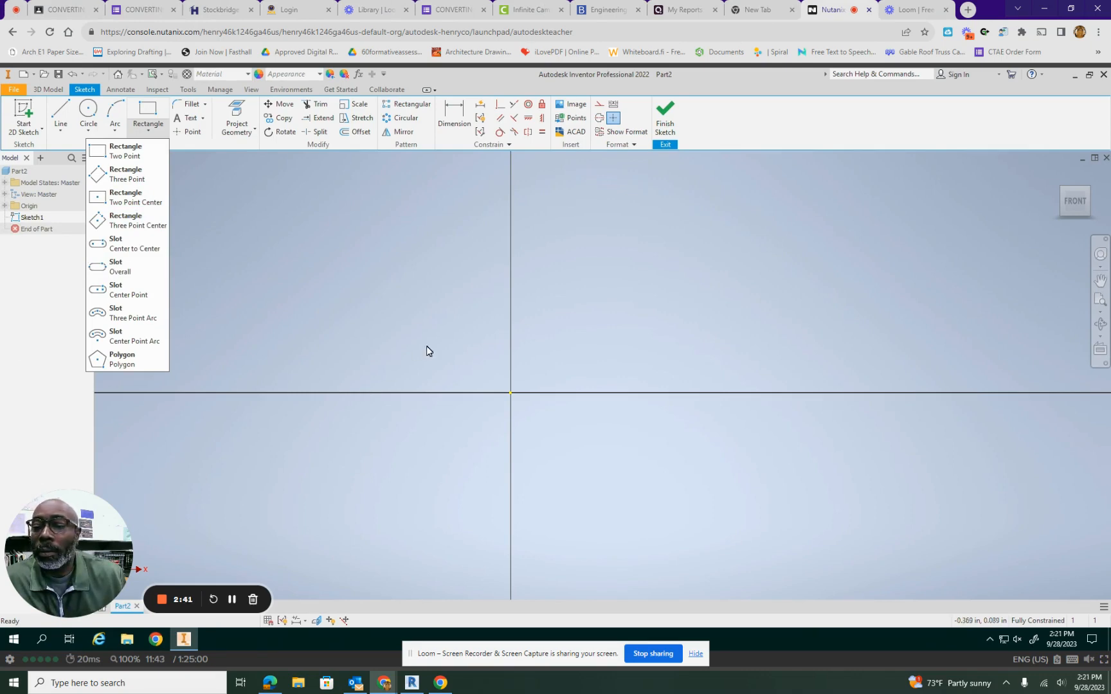
{"action": "left_click", "coordinate": [127, 203]}
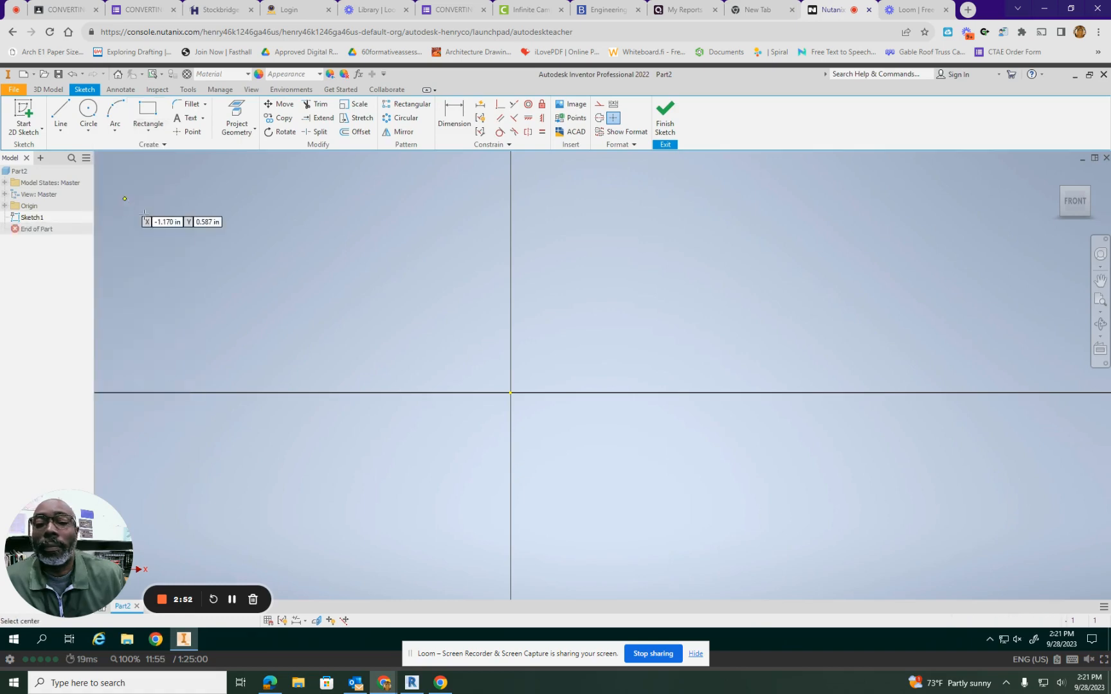
{"action": "left_click", "coordinate": [508, 393]}
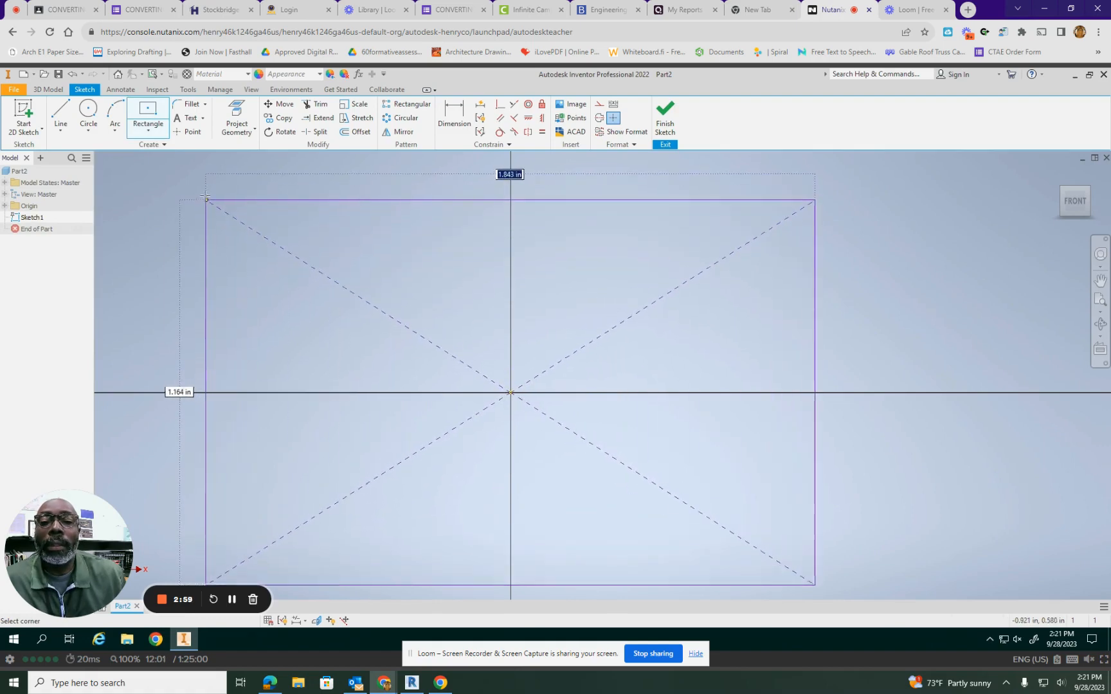
{"action": "scroll", "coordinate": [200, 186], "scroll_direction": "up", "scroll_amount": 3}
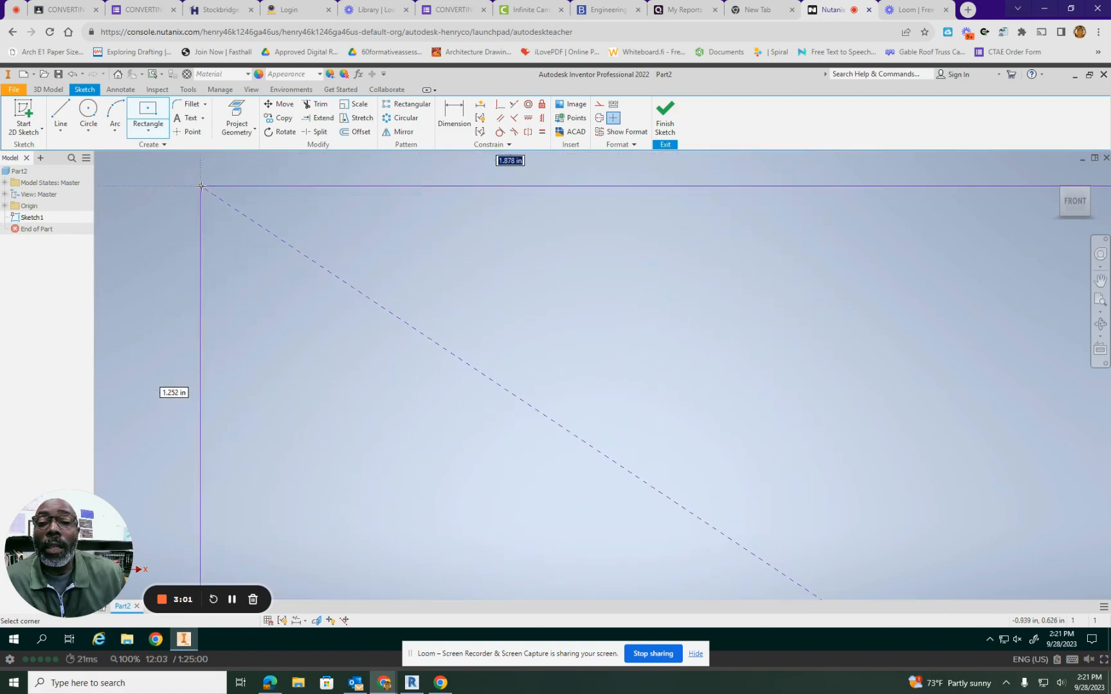
{"action": "scroll", "coordinate": [204, 187], "scroll_direction": "down", "scroll_amount": 5}
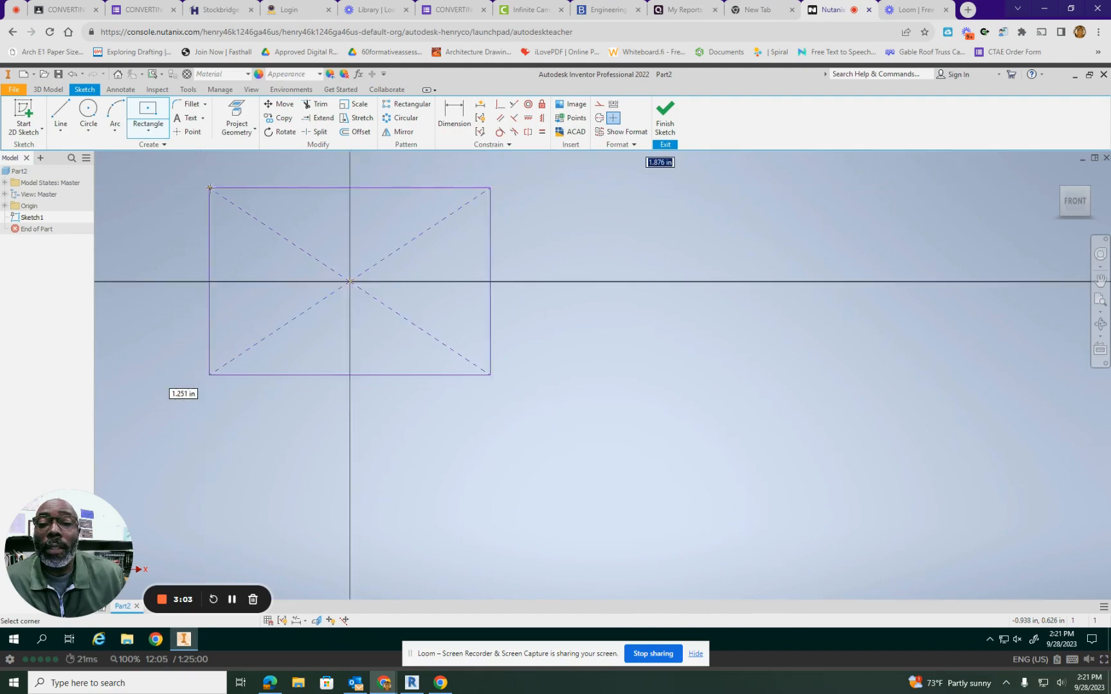
{"action": "scroll", "coordinate": [210, 188], "scroll_direction": "up", "scroll_amount": 1}
{"action": "scroll", "coordinate": [209, 188], "scroll_direction": "up", "scroll_amount": 7}
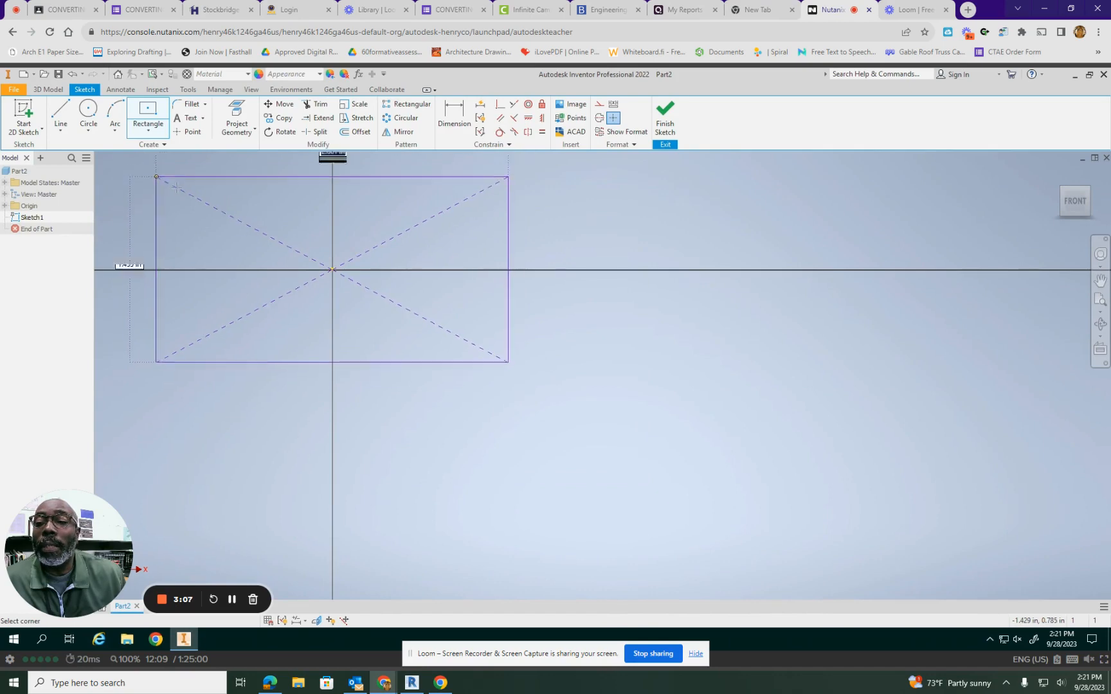
{"action": "mouse_move", "coordinate": [229, 226]}
{"action": "middle_mouse_down"}
{"action": "mouse_move", "coordinate": [265, 267]}
{"action": "mouse_move", "coordinate": [392, 335]}
{"action": "middle_mouse_up"}
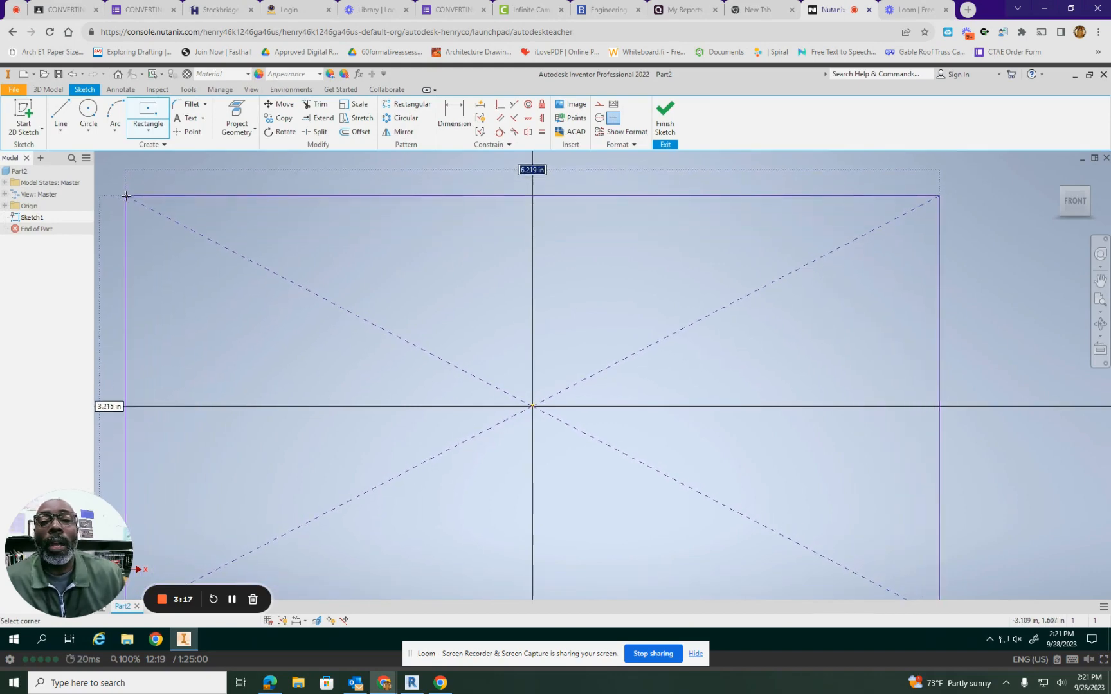
{"action": "left_click", "coordinate": [126, 202]}
{"action": "scroll", "coordinate": [475, 231], "scroll_direction": "down", "scroll_amount": 6}
{"action": "scroll", "coordinate": [474, 232], "scroll_direction": "up", "scroll_amount": 6}
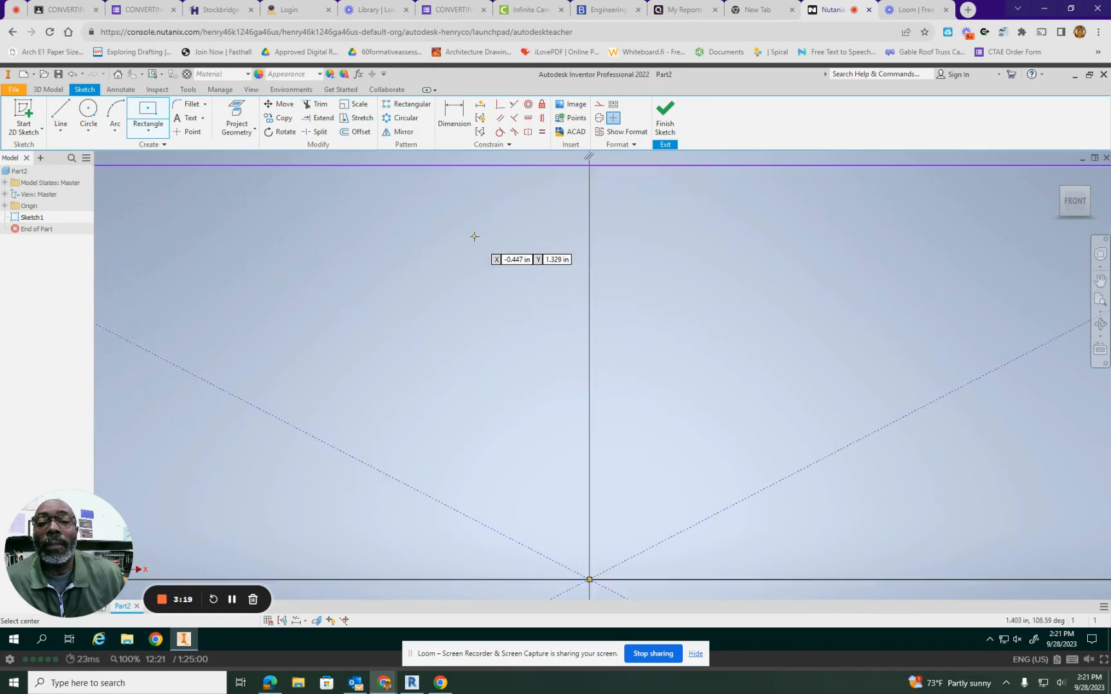
{"action": "scroll", "coordinate": [474, 237], "scroll_direction": "up", "scroll_amount": 2}
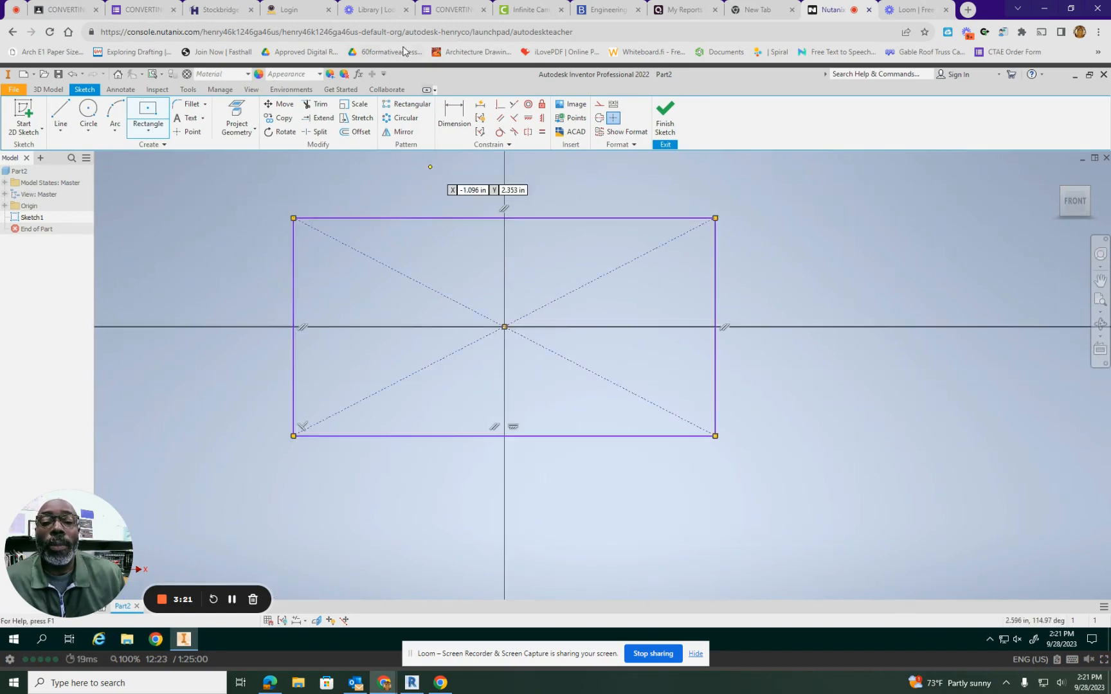
- Dimension the rectangle with a width of 7 in and a height of 4.50 in
{"action": "left_click", "coordinate": [452, 116]}
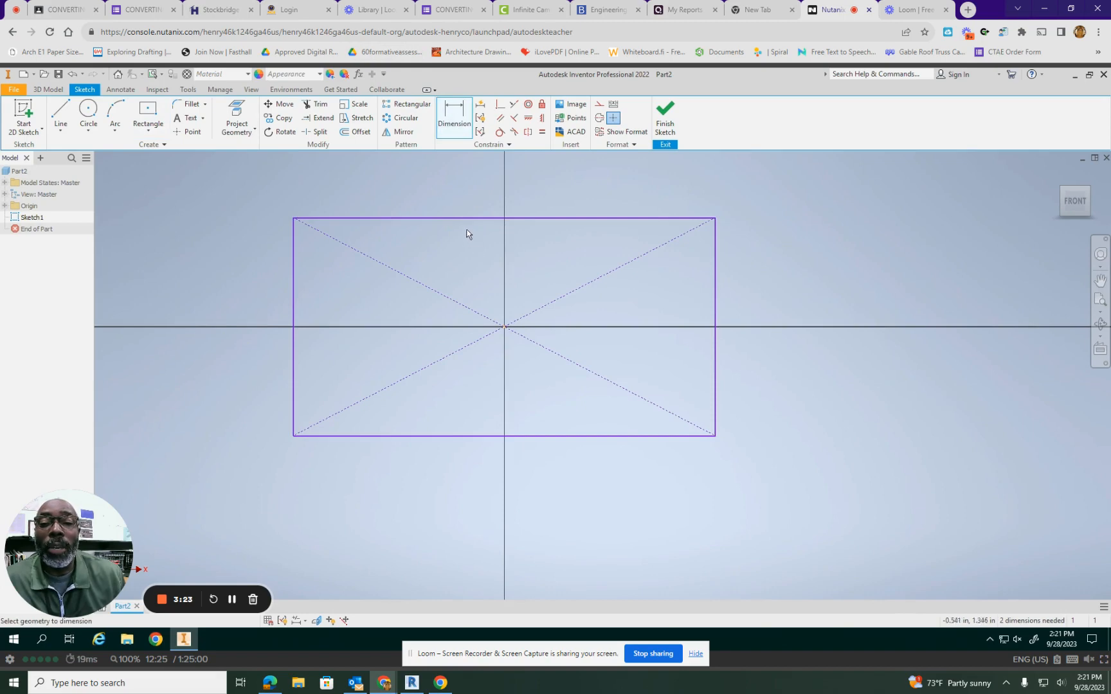
{"action": "left_click", "coordinate": [465, 218]}
{"action": "left_click", "coordinate": [462, 190]}
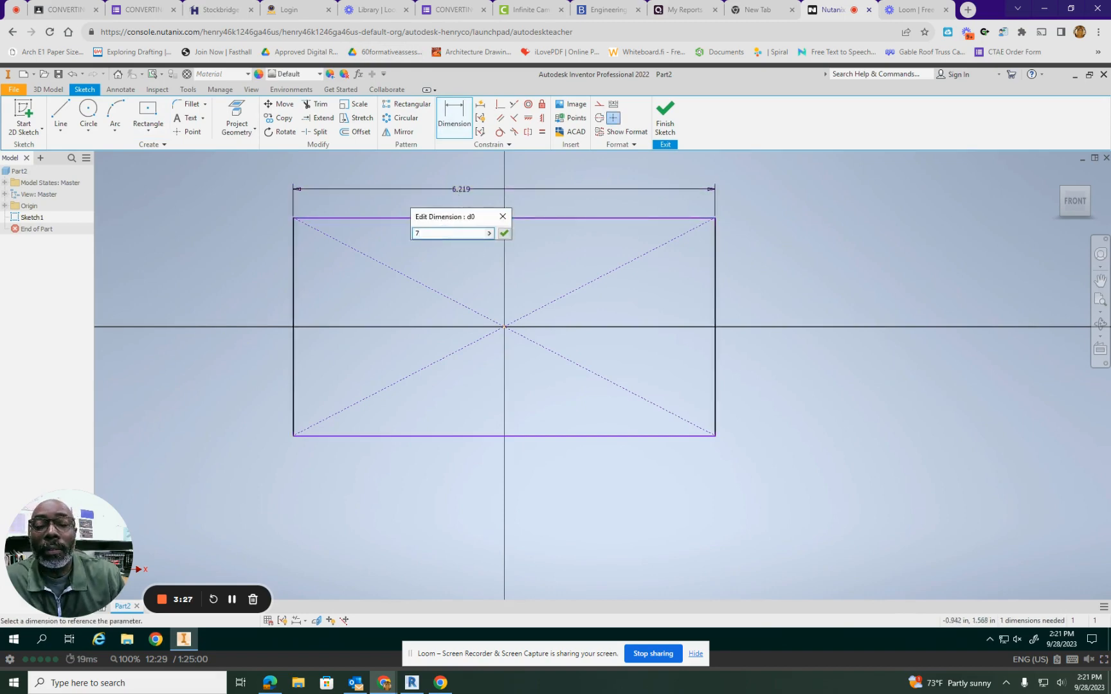
{"action": "key", "text": "Return"}
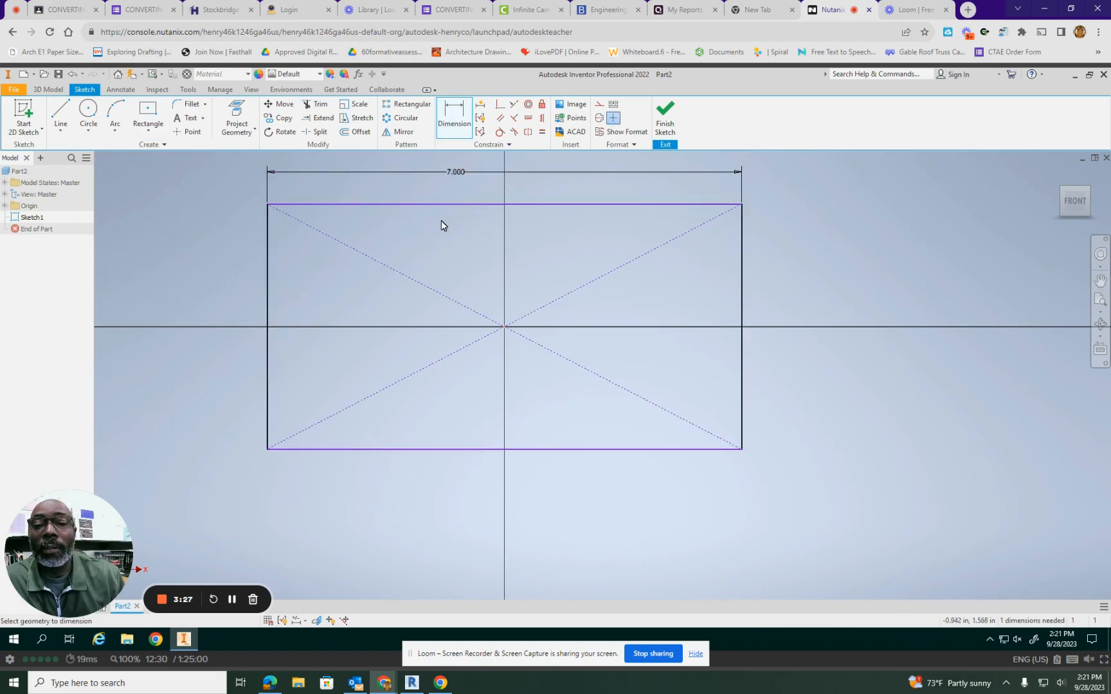
{"action": "left_click", "coordinate": [267, 286]}
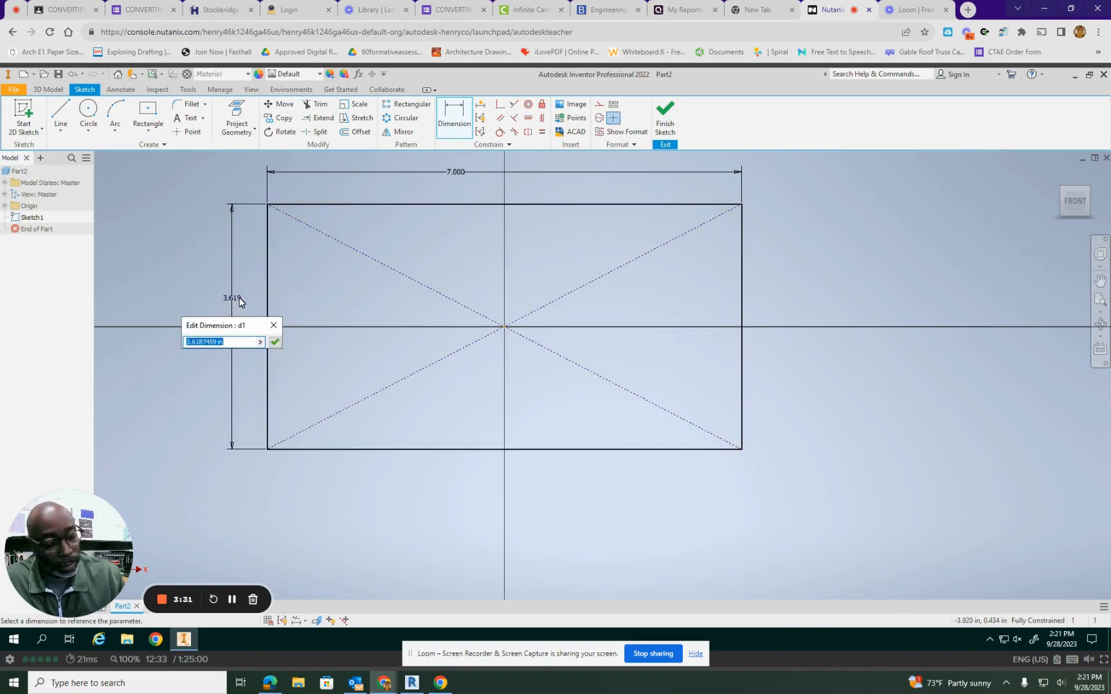
{"action": "type", "text": "4.50"}
{"action": "key", "text": "Return"}
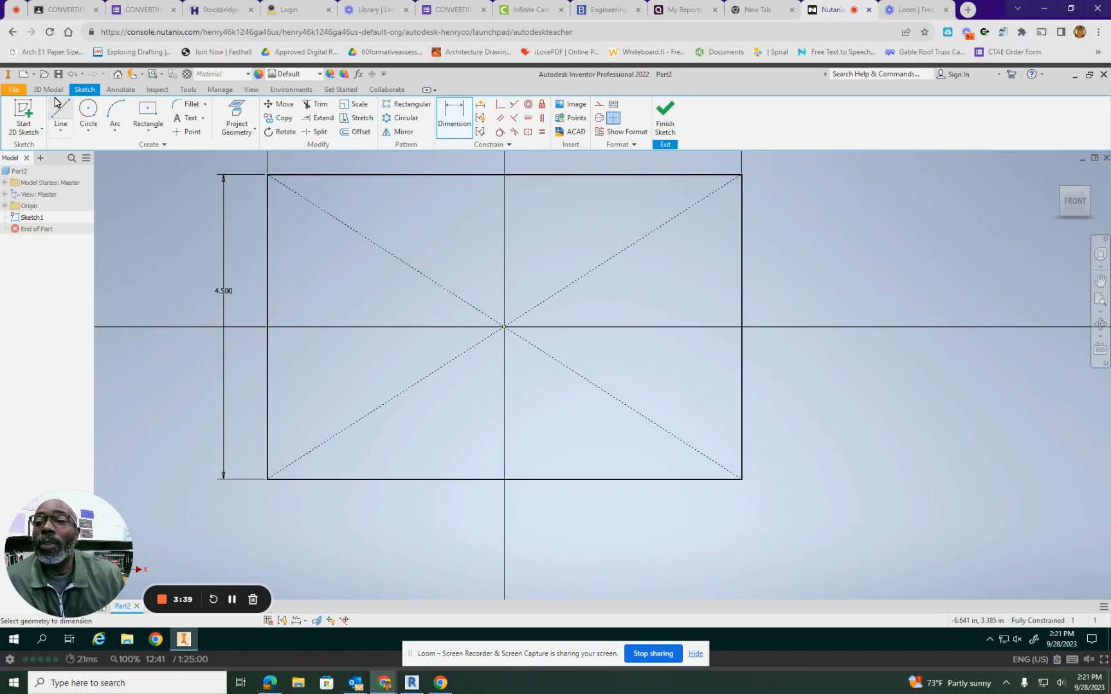
- Sketch a center-point circle about 3.74 in in diameter, centered on the origin inside the rectangle
{"action": "left_click", "coordinate": [88, 108]}
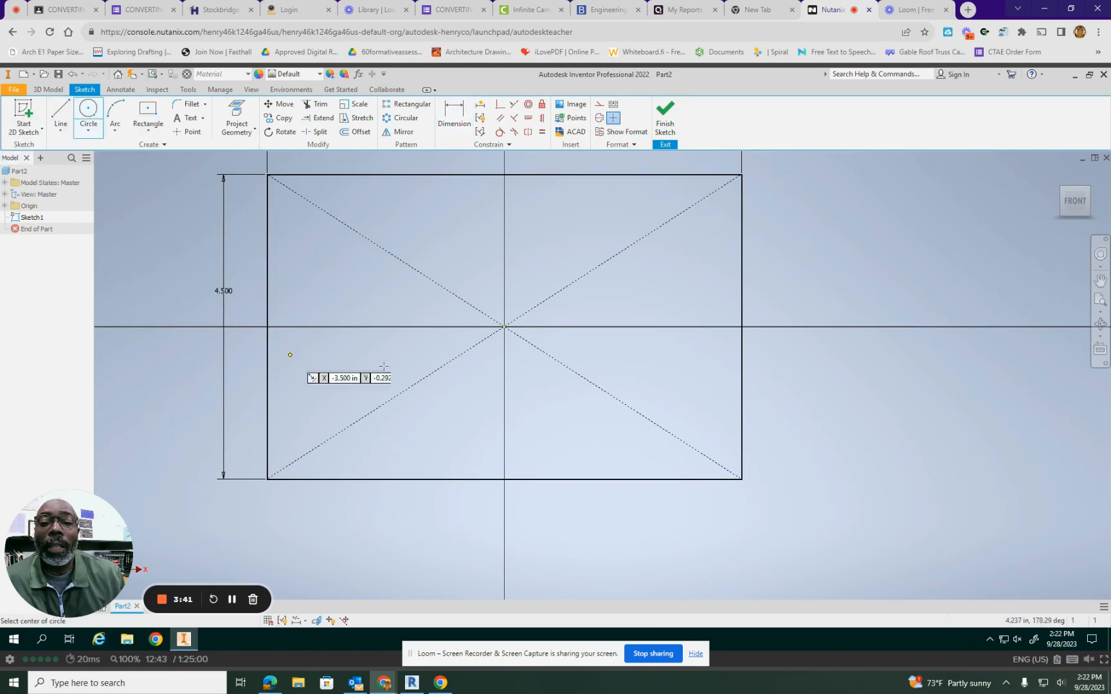
{"action": "left_click", "coordinate": [504, 327]}
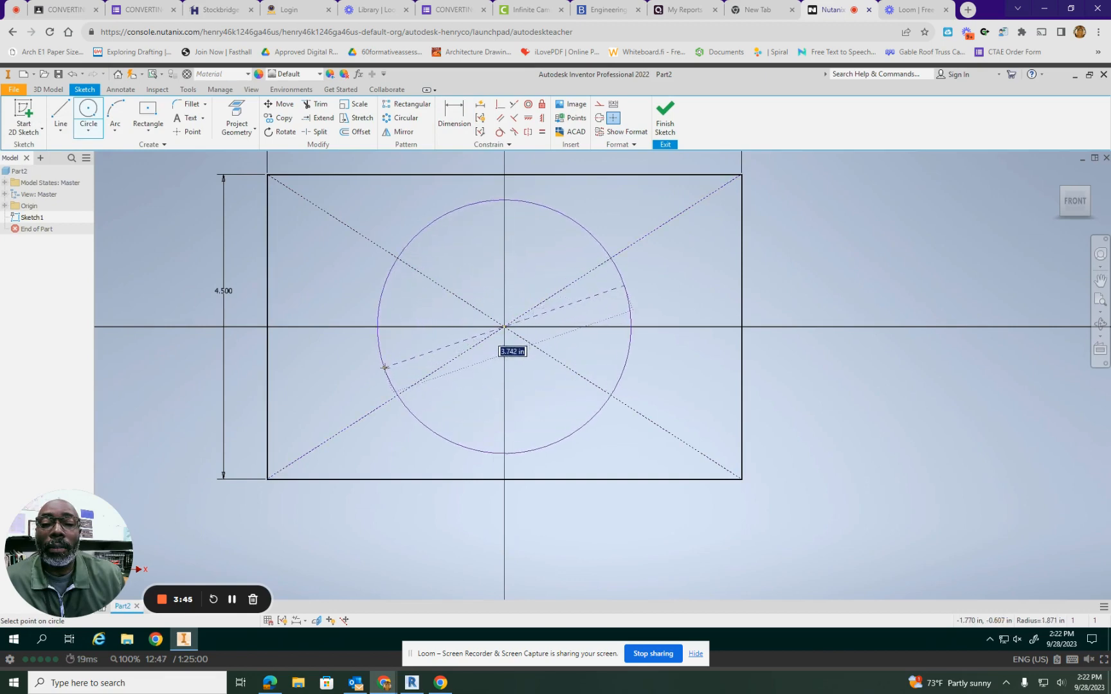
{"action": "left_click", "coordinate": [384, 367]}
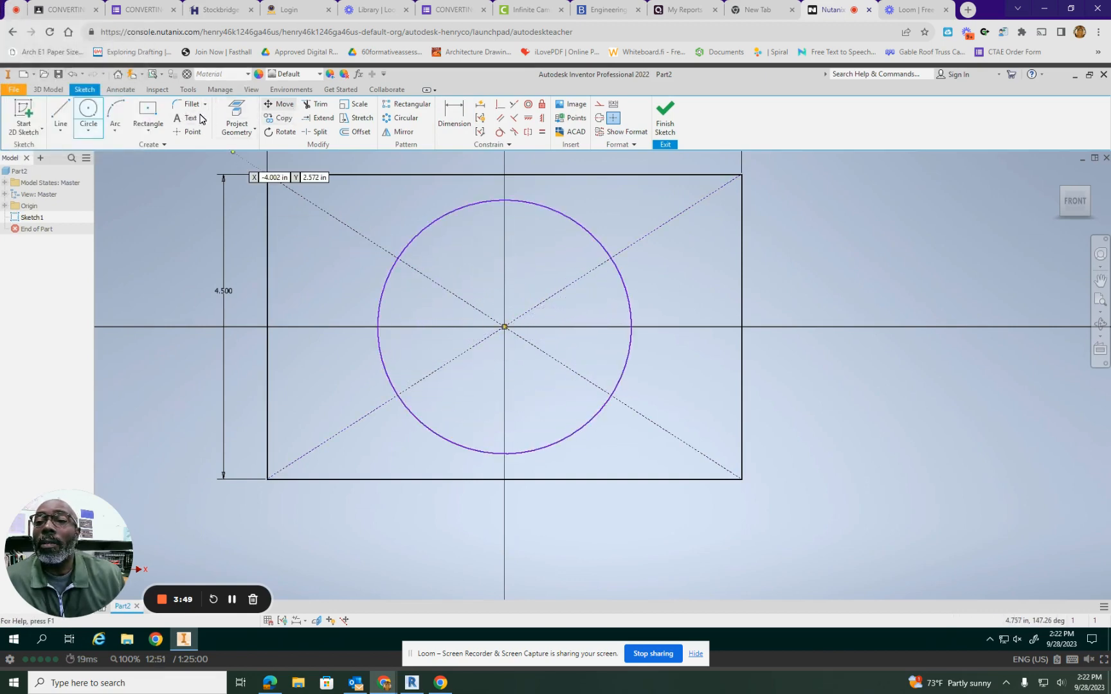
{"action": "left_click", "coordinate": [90, 117]}
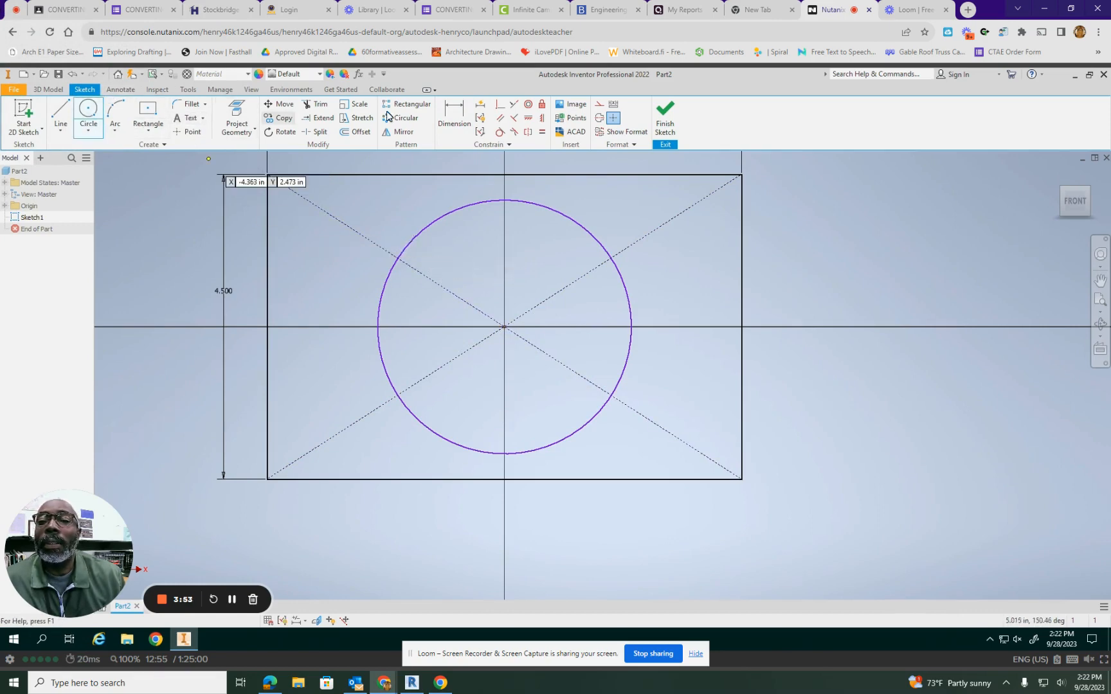
- Add a diameter dimension to the circle and set it to 3.5 in
{"action": "left_click", "coordinate": [453, 114]}
{"action": "left_click", "coordinate": [435, 221]}
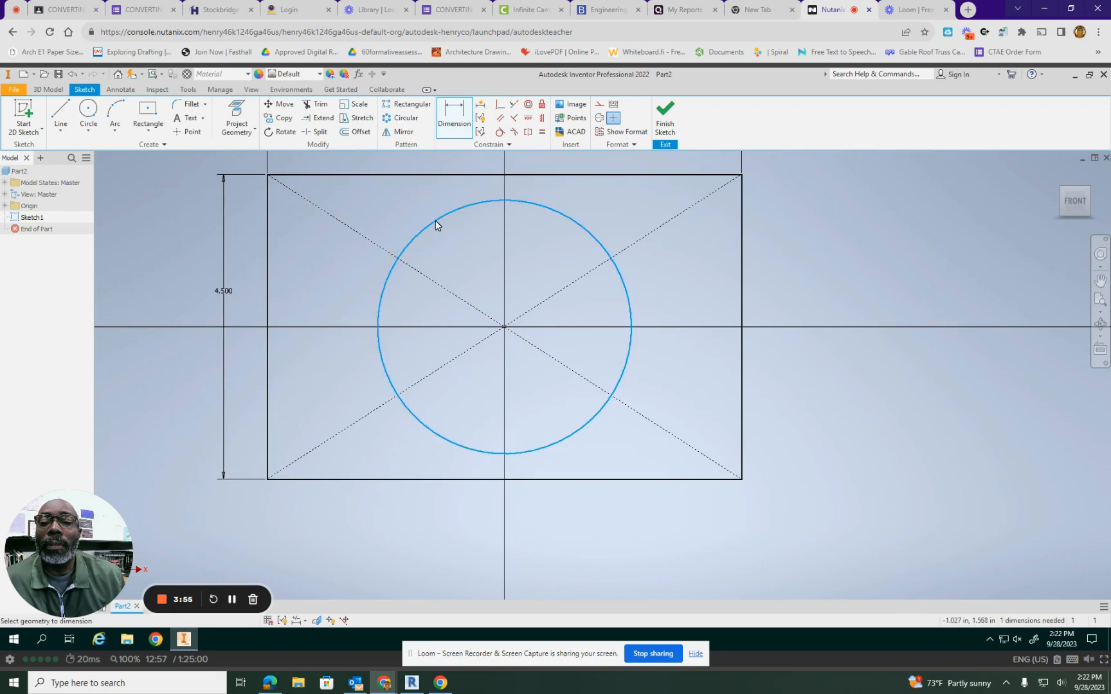
{"action": "left_click", "coordinate": [452, 241]}
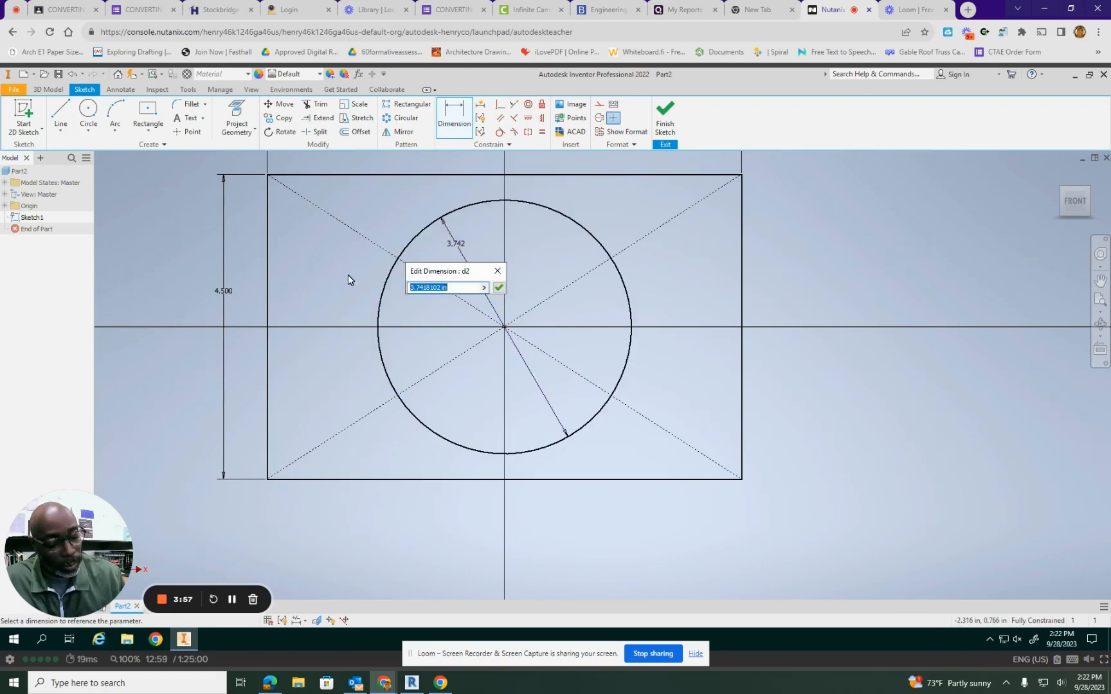
{"action": "type", "text": "3.."}
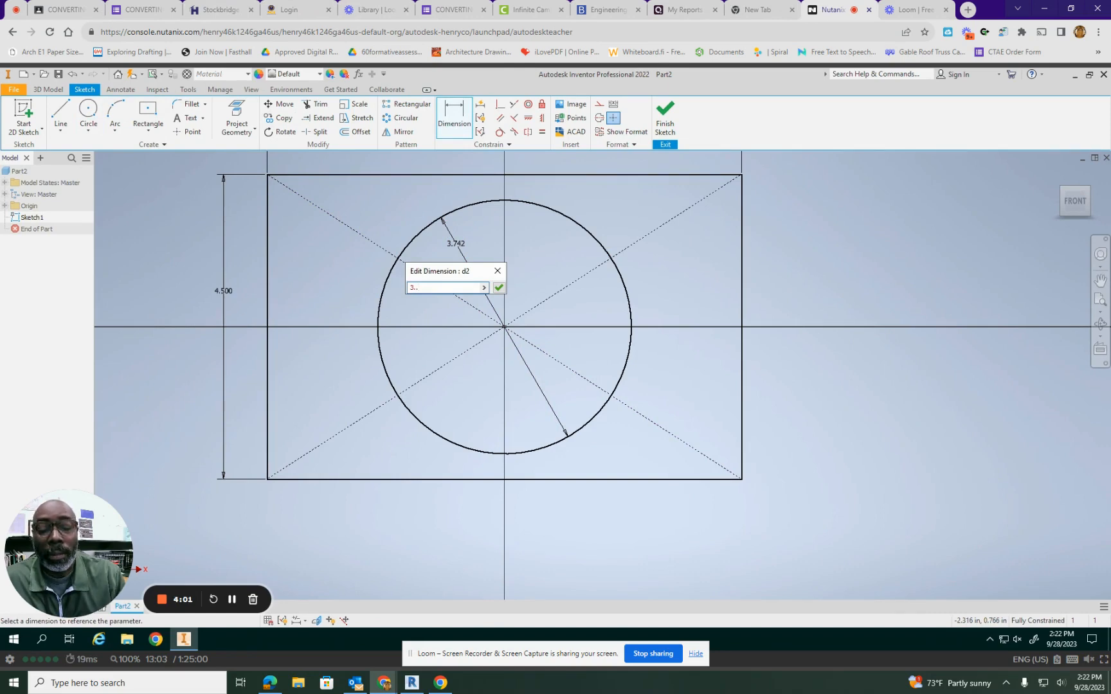
{"action": "key", "text": "BackSpace"}
{"action": "type", "text": "5"}
{"action": "key", "text": "Return"}
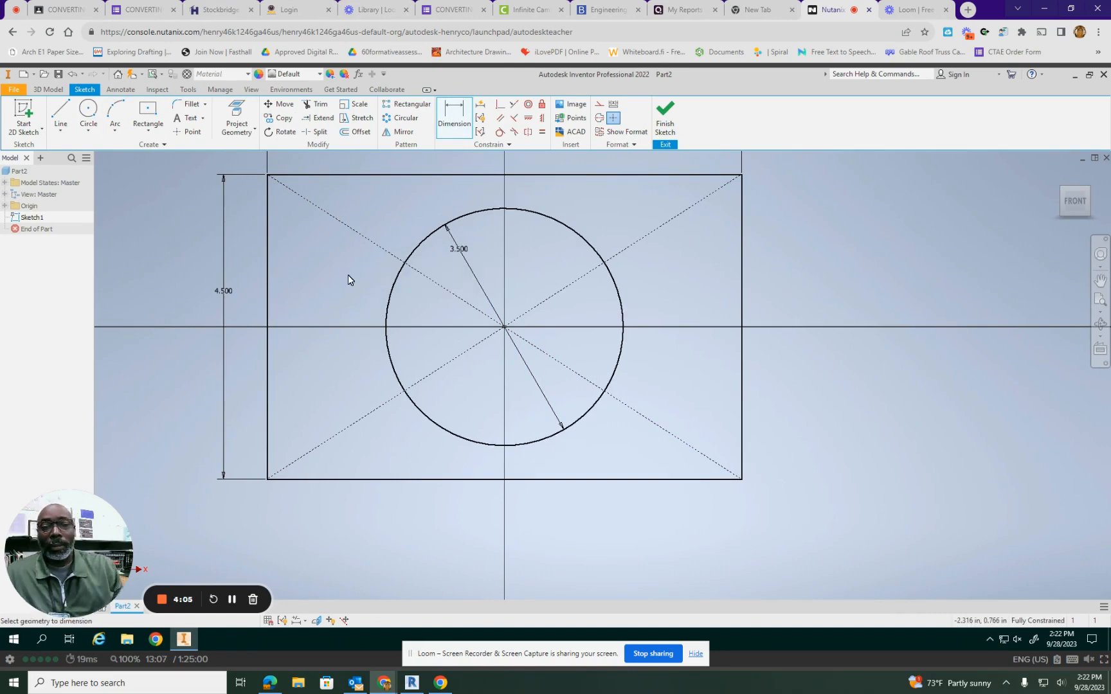
- Change the circle's diameter dimension to 3 in
{"action": "double_click", "coordinate": [457, 249]}
{"action": "type", "text": "3"}
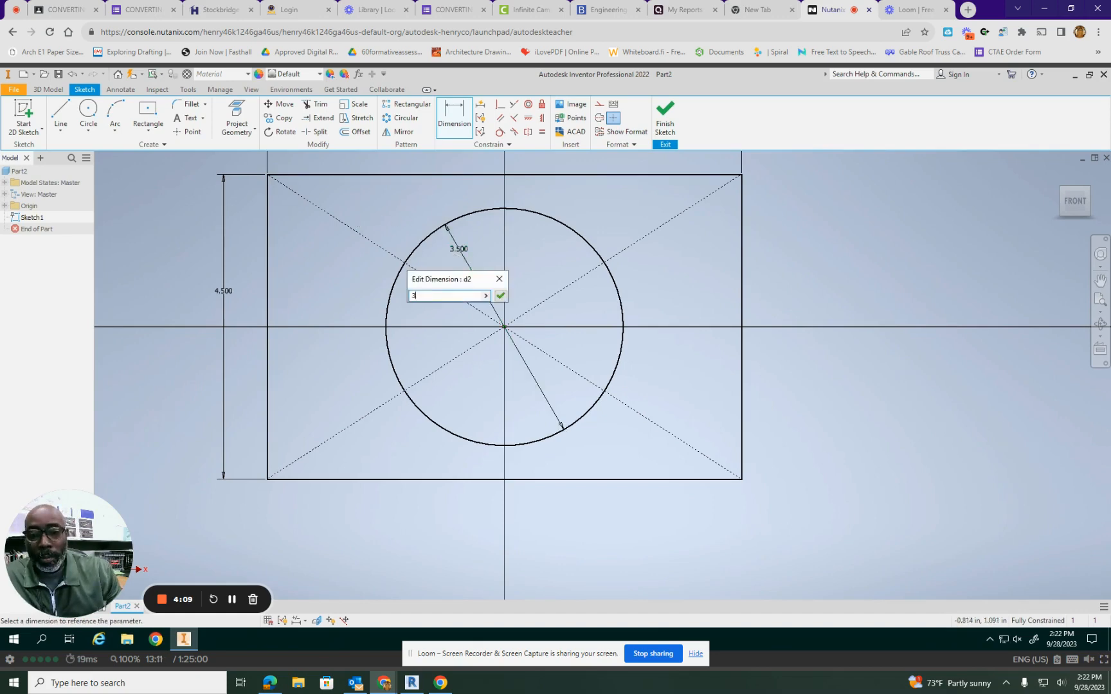
{"action": "key", "text": "Return"}
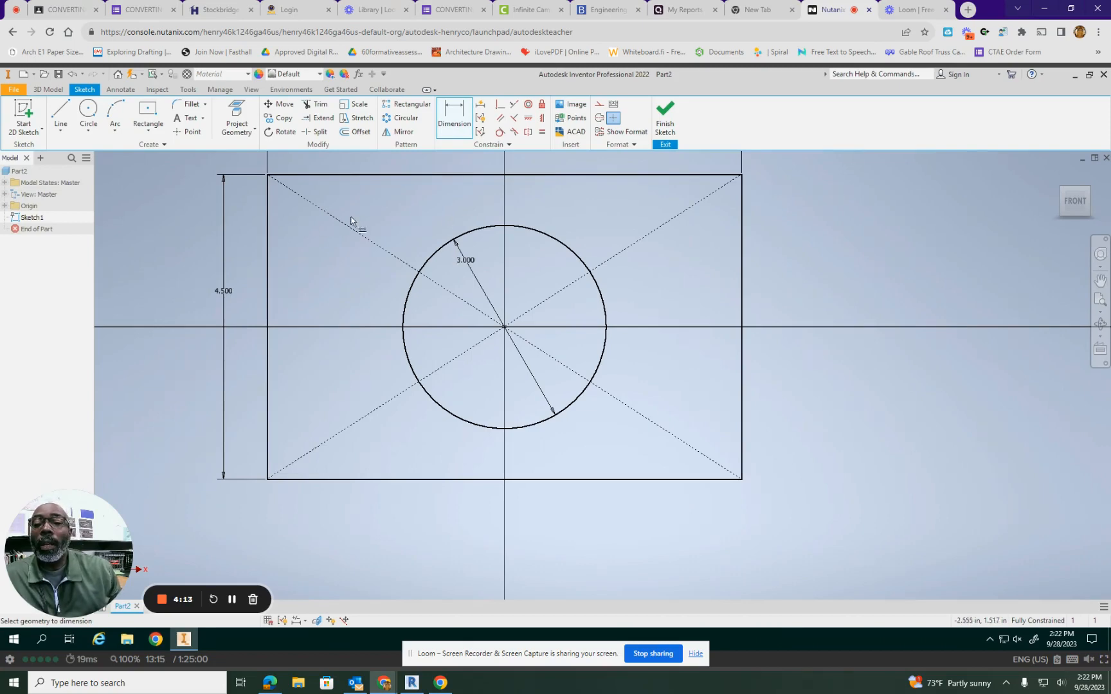
- Finish the sketch of the rectangle with the centered circle
{"action": "left_click", "coordinate": [665, 114]}
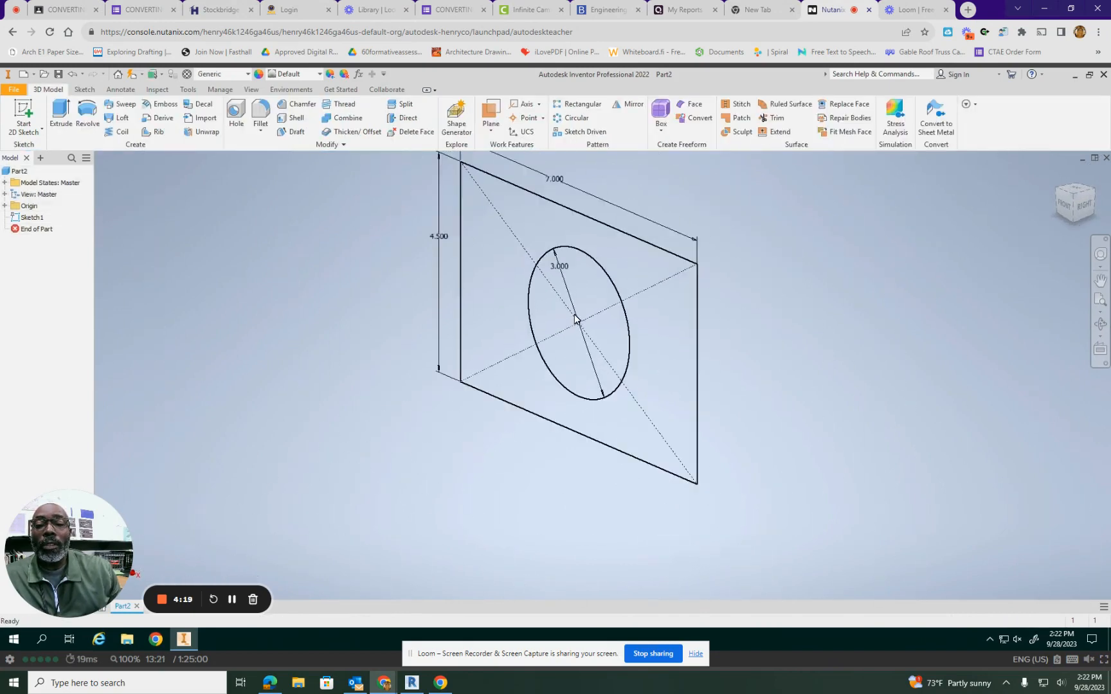
{"action": "scroll", "coordinate": [575, 318], "scroll_direction": "down", "scroll_amount": 2}
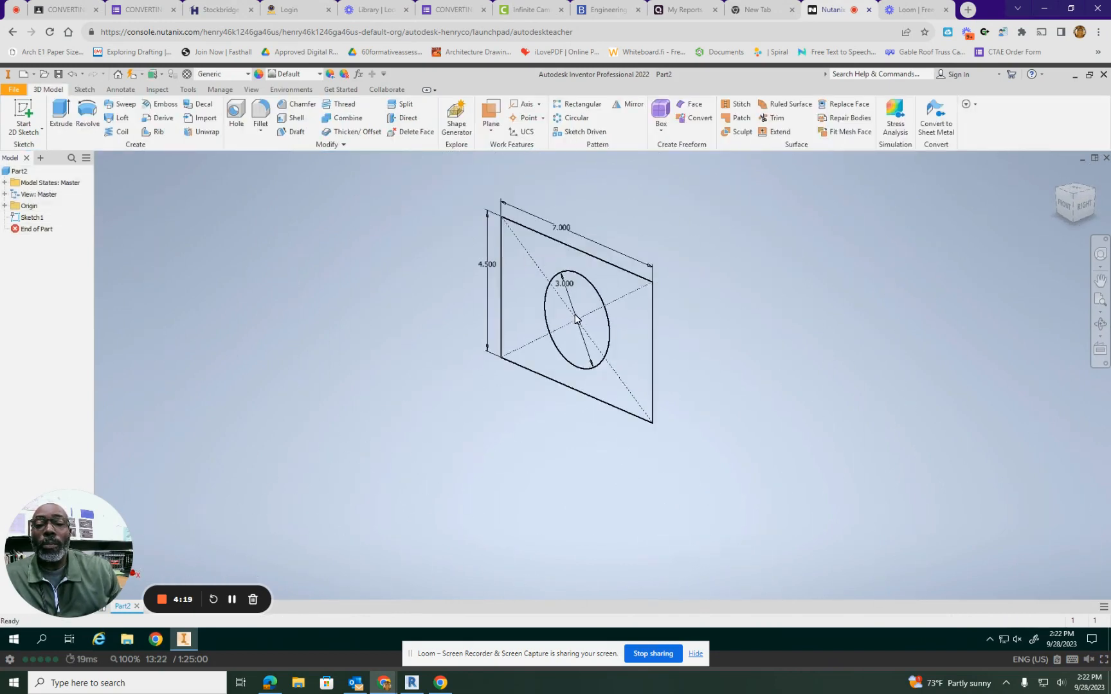
- Examine the finished sketch from several viewing angles, including edge-on from above, and restore the isometric home view
{"action": "left_click", "coordinate": [1094, 191]}
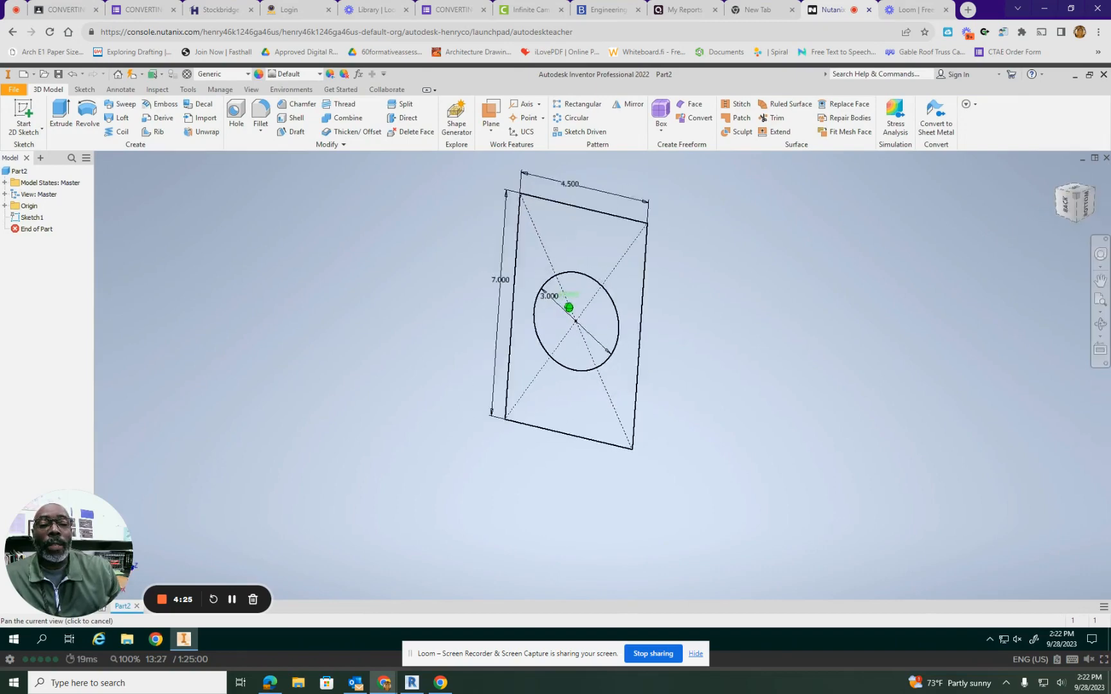
{"action": "mouse_move", "coordinate": [1086, 200]}
{"action": "left_mouse_down"}
{"action": "mouse_move", "coordinate": [1022, 248]}
{"action": "mouse_move", "coordinate": [996, 225]}
{"action": "left_mouse_up"}
{"action": "mouse_move", "coordinate": [568, 307]}
{"action": "middle_mouse_down", "text": "shift"}
{"action": "mouse_move", "coordinate": [617, 347]}
{"action": "mouse_move", "coordinate": [668, 302]}
{"action": "mouse_move", "coordinate": [604, 257]}
{"action": "mouse_move", "coordinate": [553, 302]}
{"action": "middle_mouse_up", "text": "shift"}
{"action": "mouse_move", "coordinate": [1073, 203]}
{"action": "left_mouse_down"}
{"action": "mouse_move", "coordinate": [1060, 321]}
{"action": "mouse_move", "coordinate": [1063, 257]}
{"action": "mouse_move", "coordinate": [1041, 225]}
{"action": "left_mouse_up"}
{"action": "mouse_move", "coordinate": [568, 308]}
{"action": "middle_mouse_down", "text": "shift"}
{"action": "mouse_move", "coordinate": [656, 257]}
{"action": "mouse_move", "coordinate": [604, 321]}
{"action": "mouse_move", "coordinate": [565, 309]}
{"action": "mouse_move", "coordinate": [617, 276]}
{"action": "mouse_move", "coordinate": [656, 308]}
{"action": "middle_mouse_up", "text": "shift"}
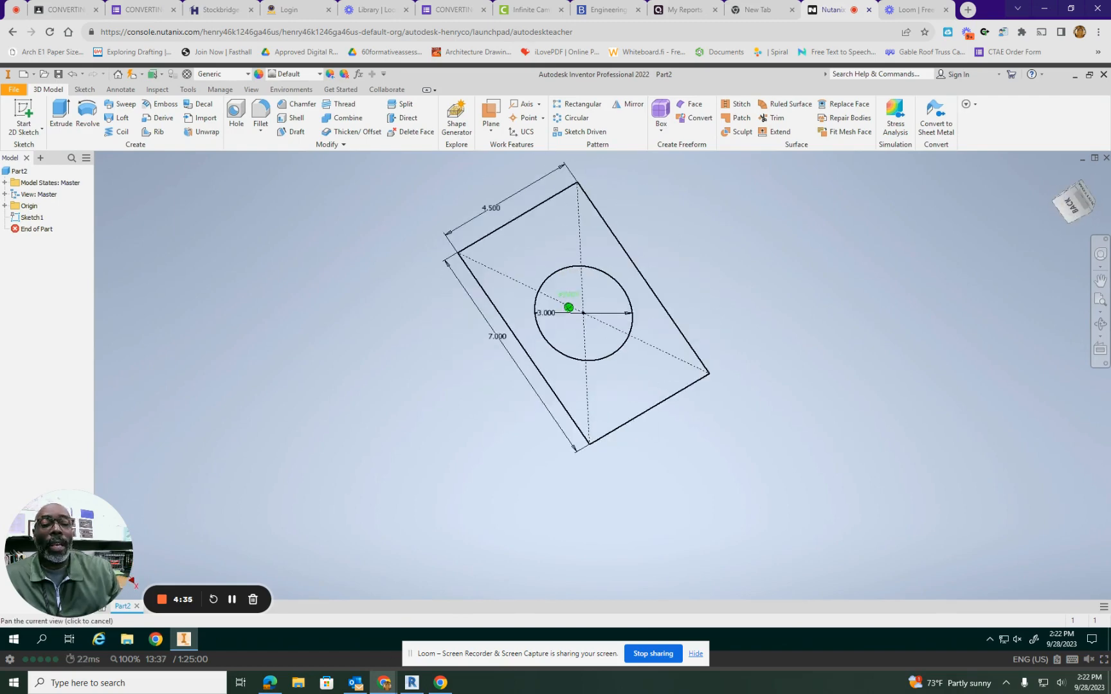
{"action": "mouse_move", "coordinate": [568, 307]}
{"action": "middle_mouse_down", "text": "shift"}
{"action": "mouse_move", "coordinate": [636, 289]}
{"action": "mouse_move", "coordinate": [681, 315]}
{"action": "mouse_move", "coordinate": [643, 372]}
{"action": "mouse_move", "coordinate": [746, 321]}
{"action": "middle_mouse_up", "text": "shift"}
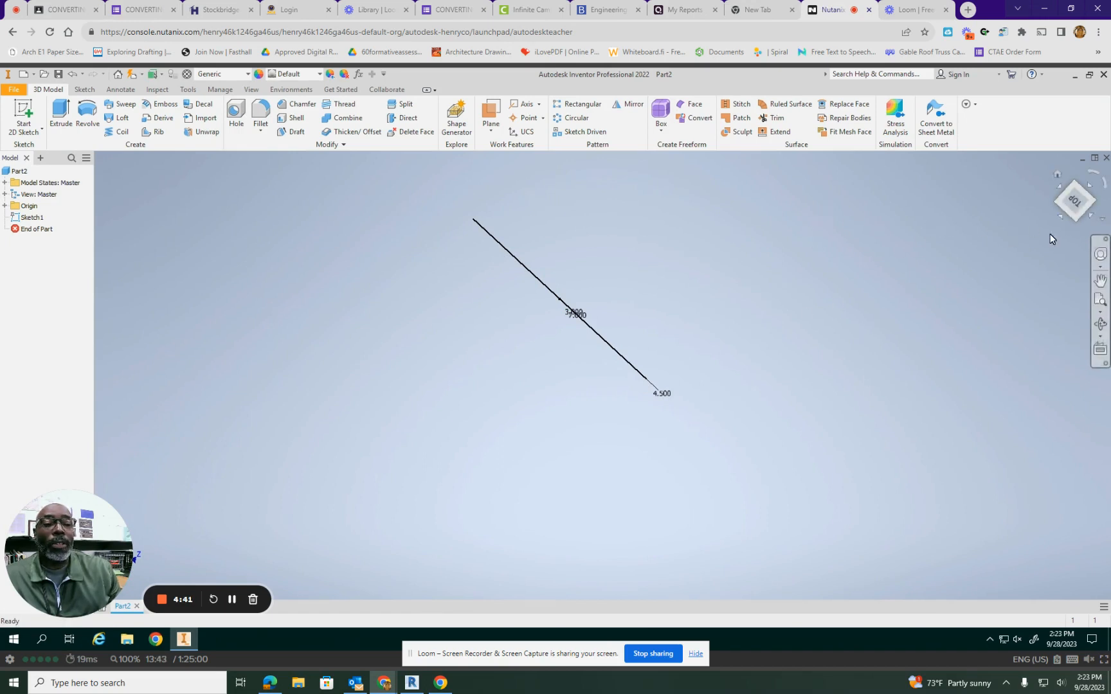
{"action": "scroll", "coordinate": [751, 397], "scroll_direction": "down", "scroll_amount": 5}
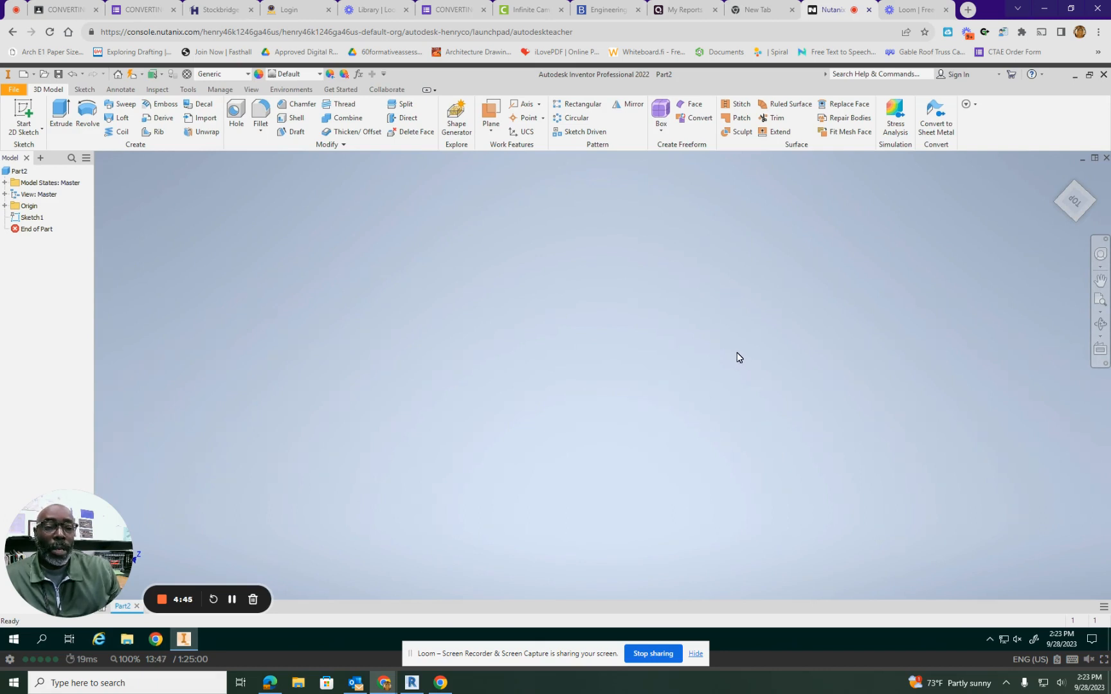
{"action": "key", "text": "F2"}
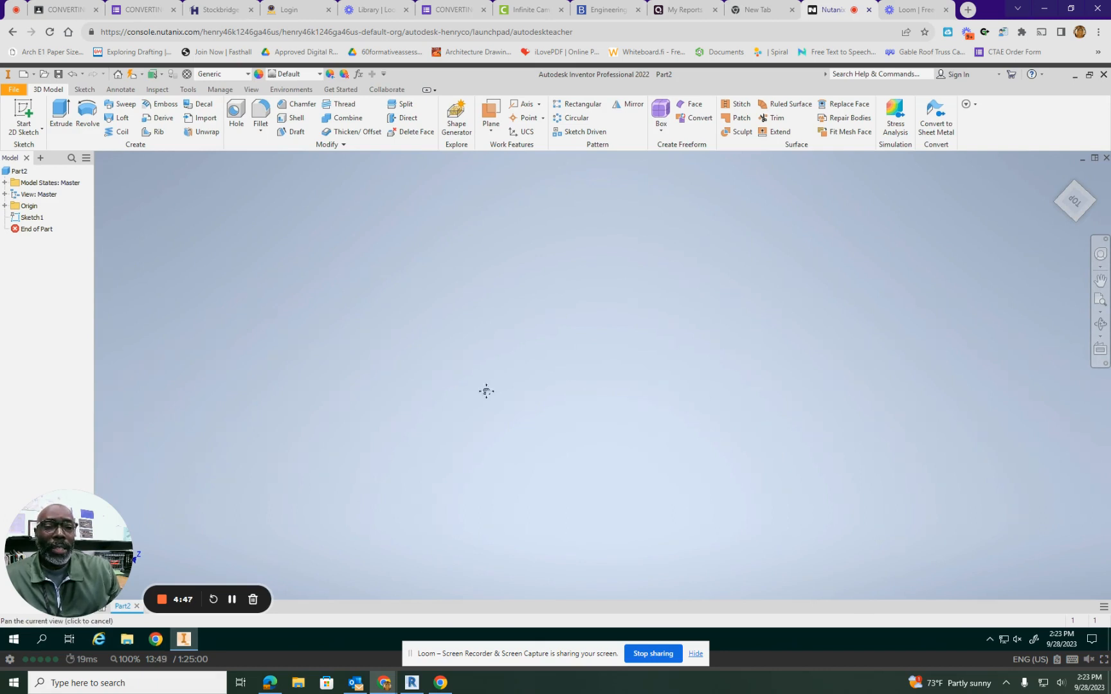
{"action": "middle_click", "coordinate": [700, 363]}
{"action": "middle_click", "coordinate": [699, 364]}
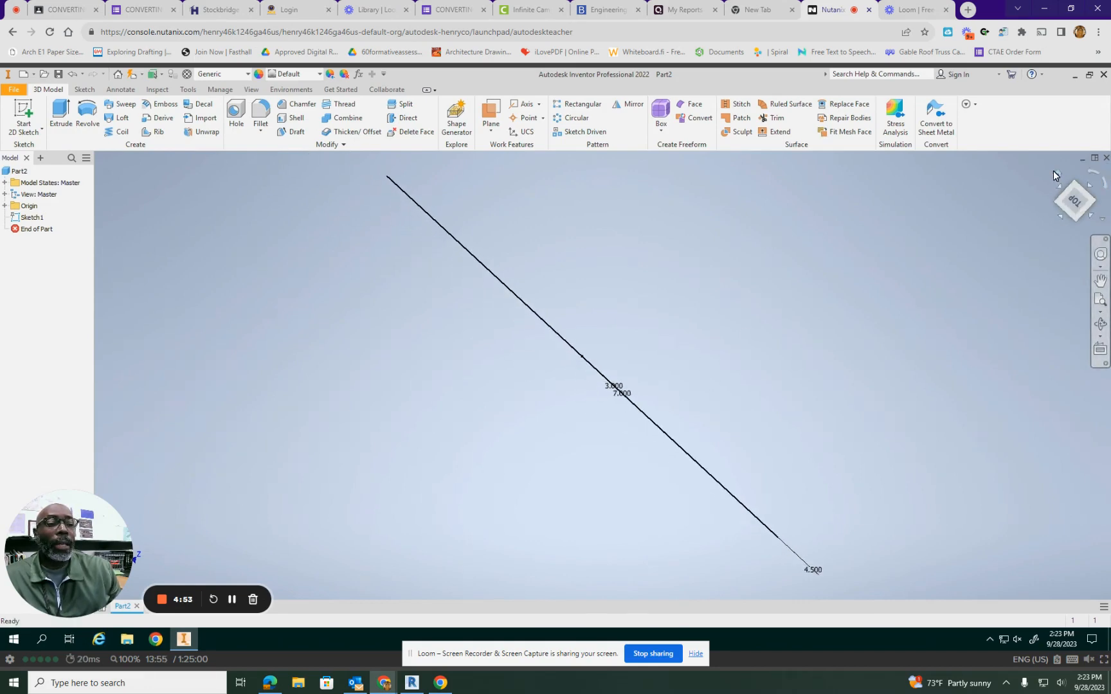
{"action": "left_click", "coordinate": [1056, 175]}
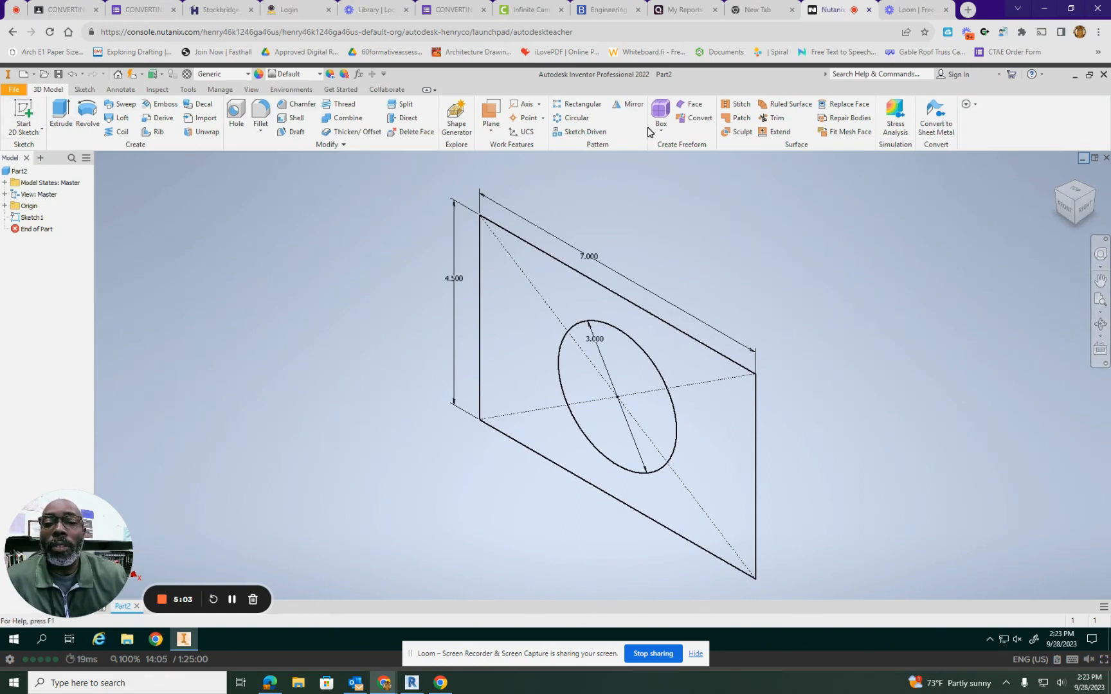
- Extrude the area between the rectangle and circle 0.125 in in the default direction, after previewing the flipped, symmetric and asymmetric directions
{"action": "left_click", "coordinate": [57, 110]}
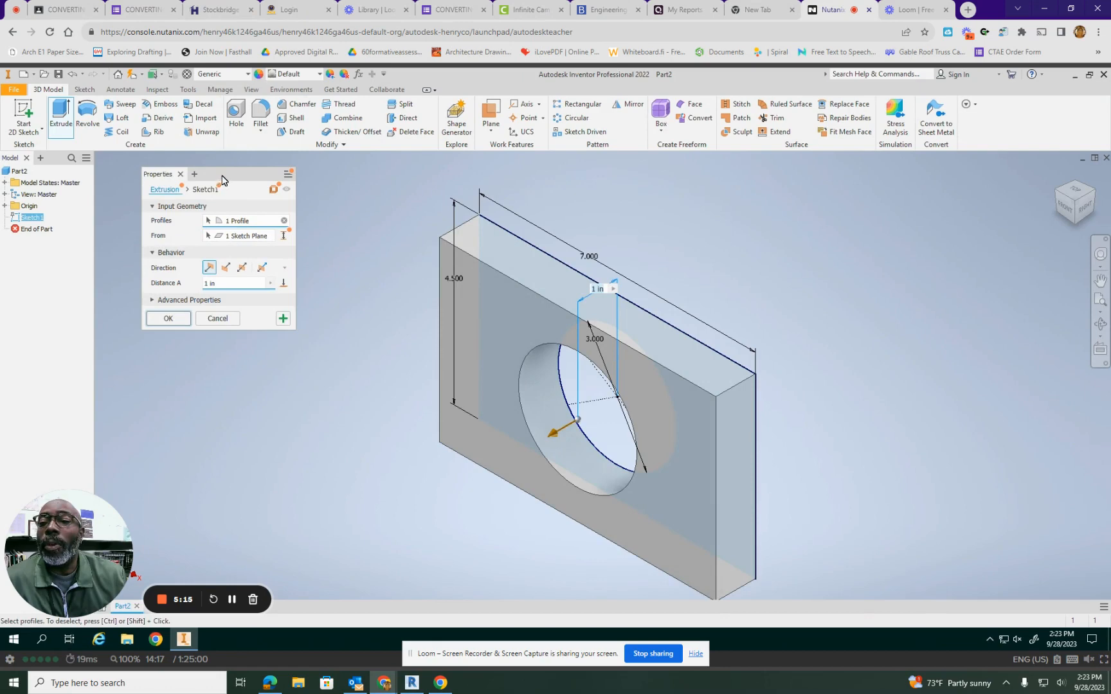
{"action": "left_click_drag", "start_coordinate": [223, 175], "coordinate": [586, 169]}
{"action": "left_click_drag", "start_coordinate": [609, 324], "coordinate": [609, 497]}
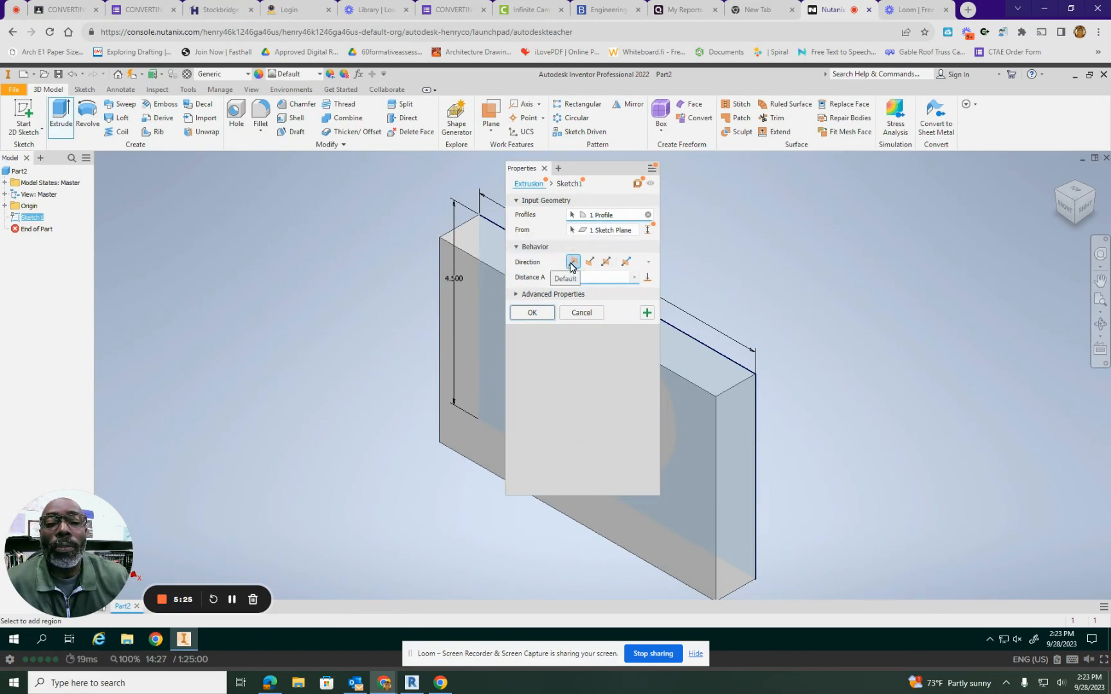
{"action": "left_click", "coordinate": [590, 262]}
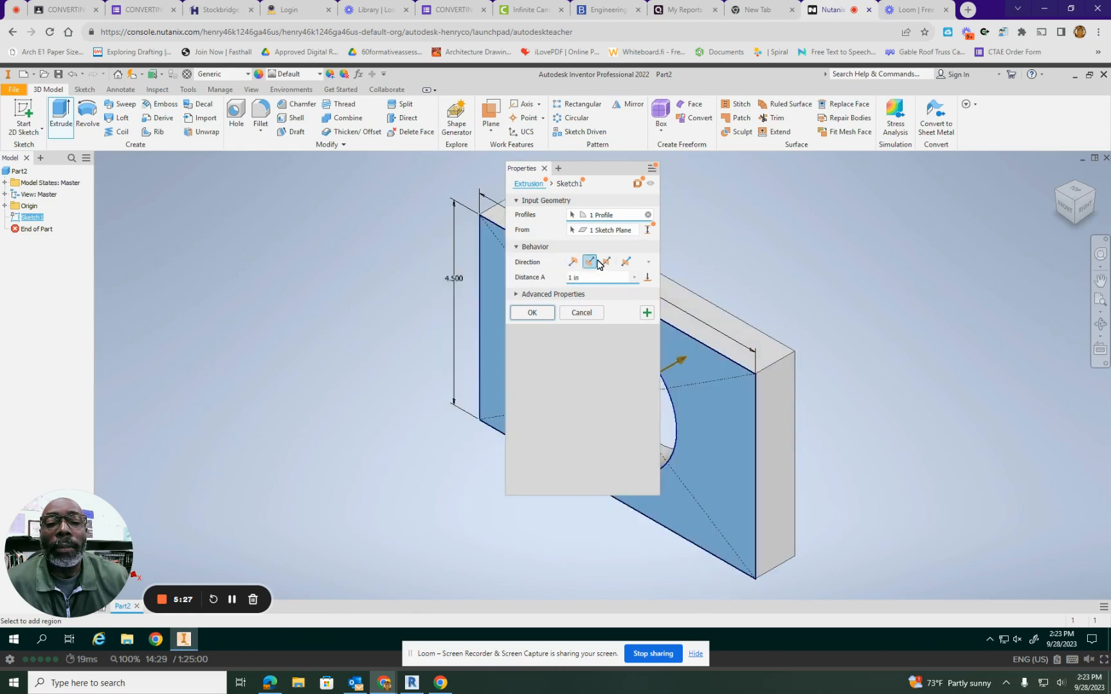
{"action": "left_click", "coordinate": [605, 262]}
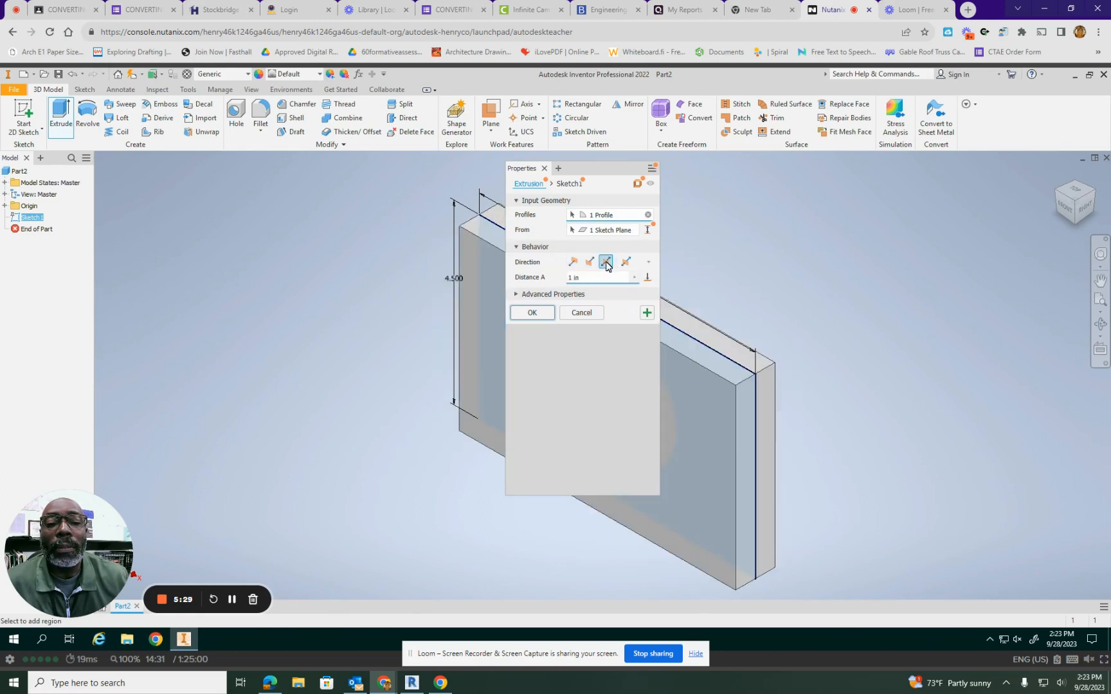
{"action": "left_click", "coordinate": [626, 262]}
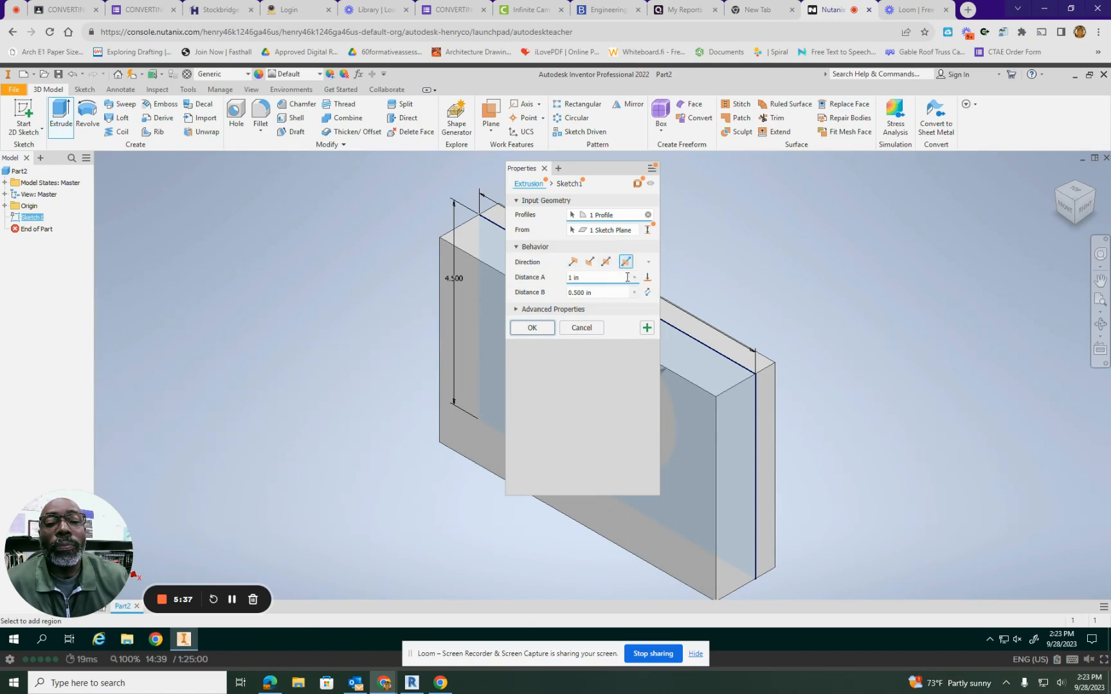
{"action": "left_click", "coordinate": [568, 263]}
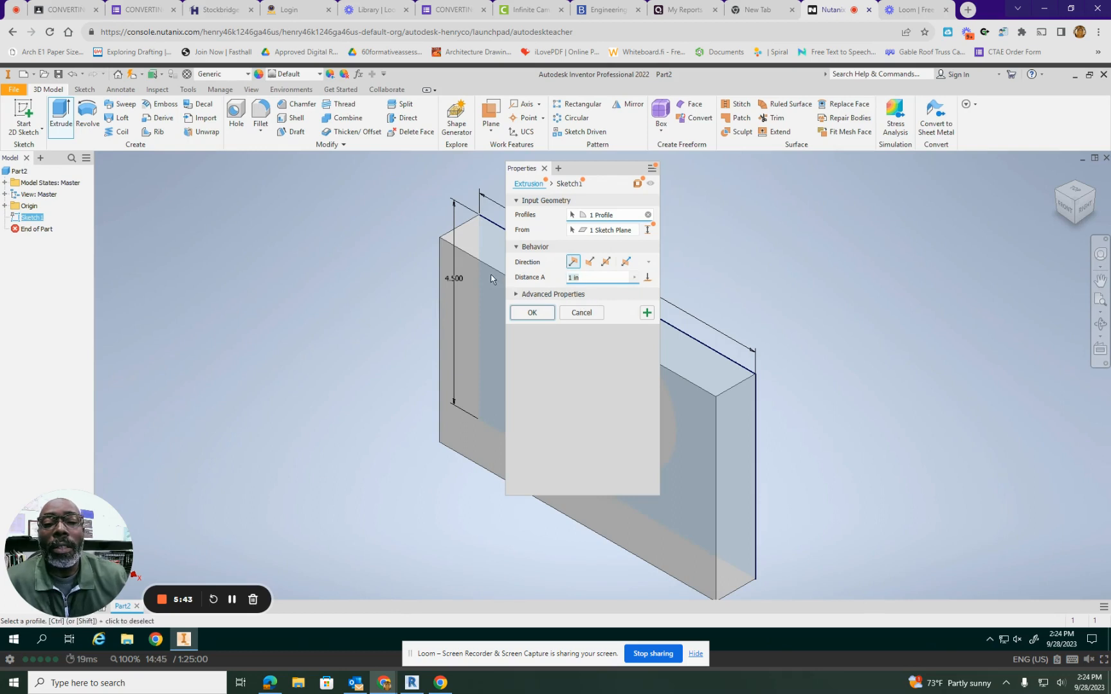
{"action": "type", "text": ".125"}
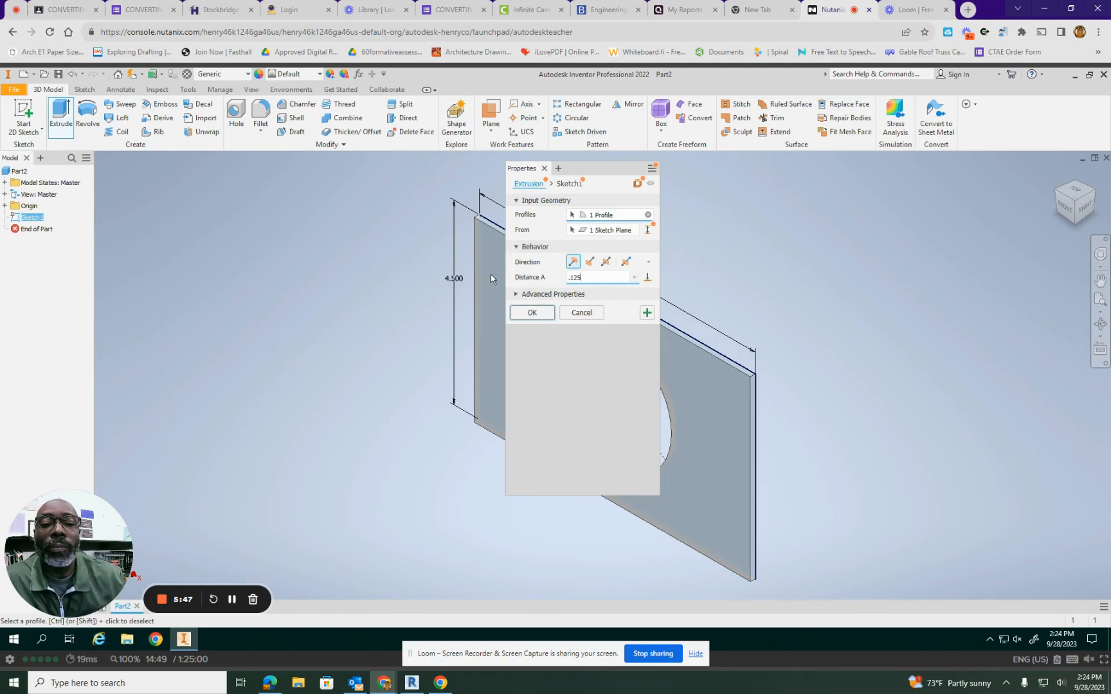
{"action": "left_click", "coordinate": [533, 313]}
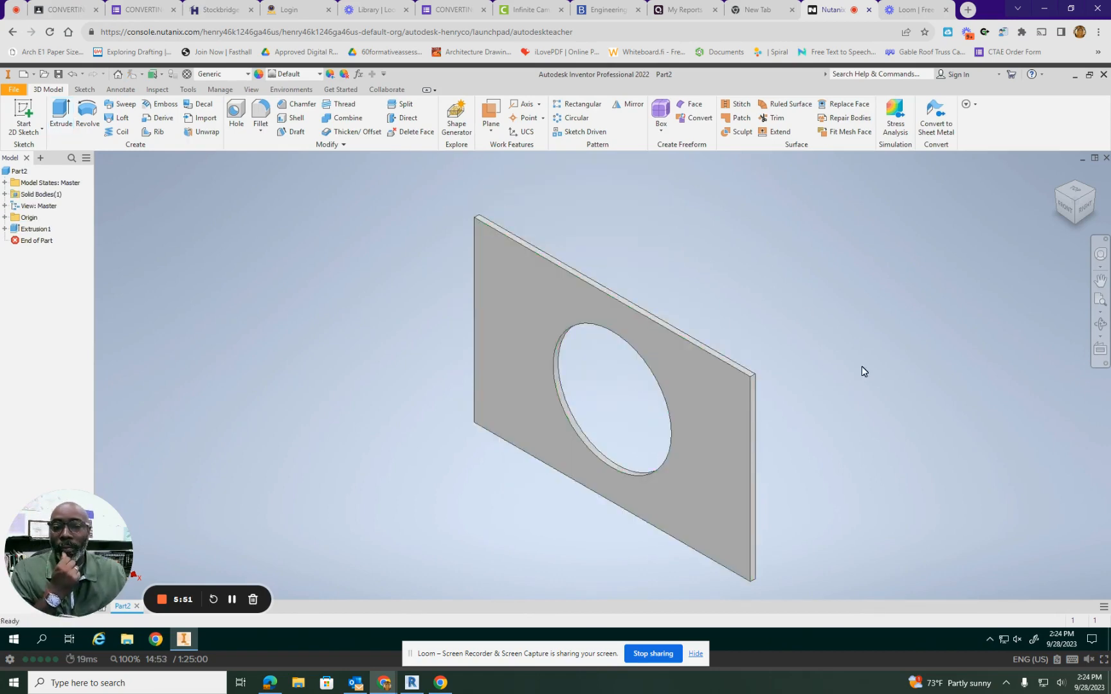
- Inspect the extruded plate and reopen its underlying sketch to review the dimensions, leaving the sketch without editing it
{"action": "scroll", "coordinate": [768, 378], "scroll_direction": "up", "scroll_amount": 3}
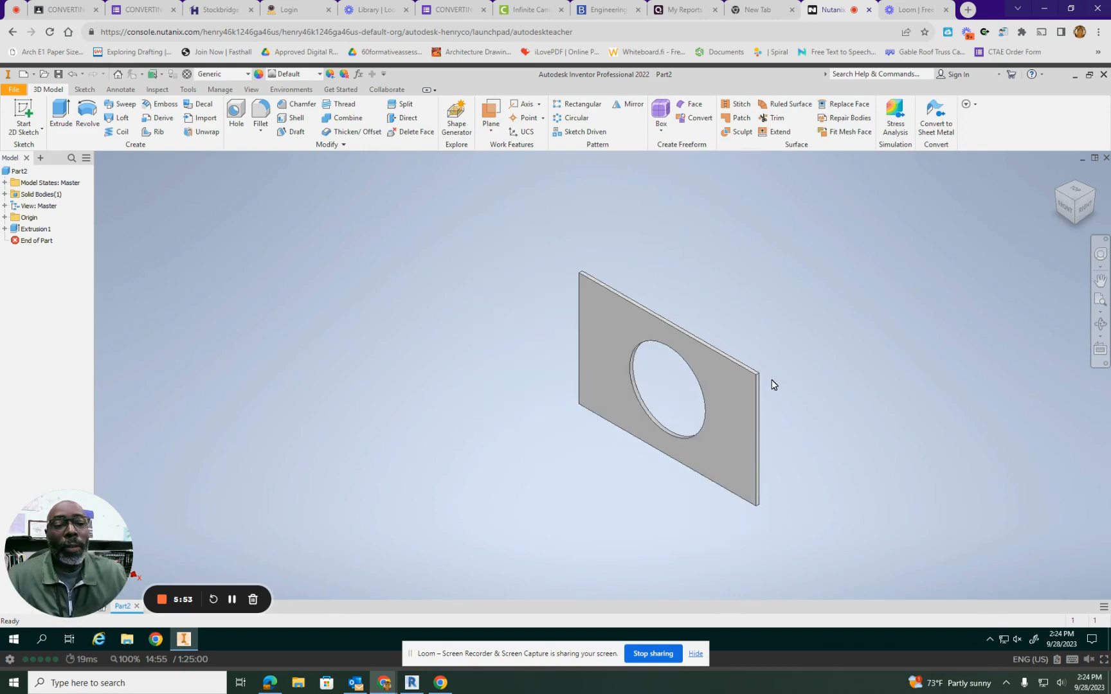
{"action": "scroll", "coordinate": [772, 385], "scroll_direction": "up", "scroll_amount": 1}
{"action": "scroll", "coordinate": [773, 384], "scroll_direction": "down", "scroll_amount": 5}
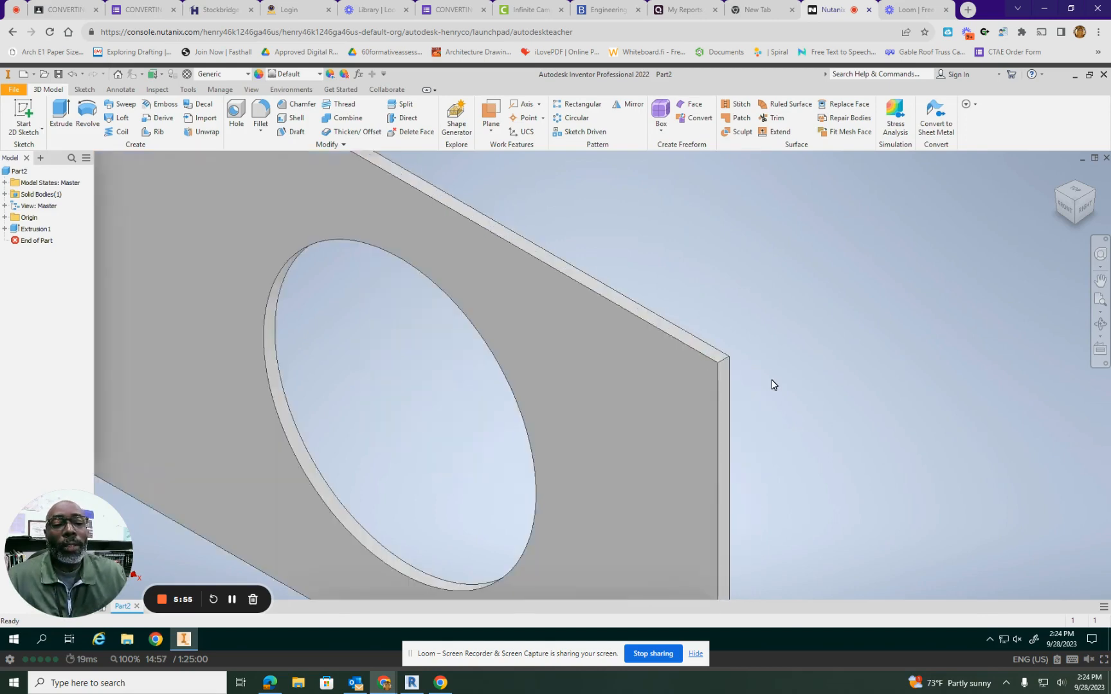
{"action": "scroll", "coordinate": [772, 384], "scroll_direction": "up", "scroll_amount": 4}
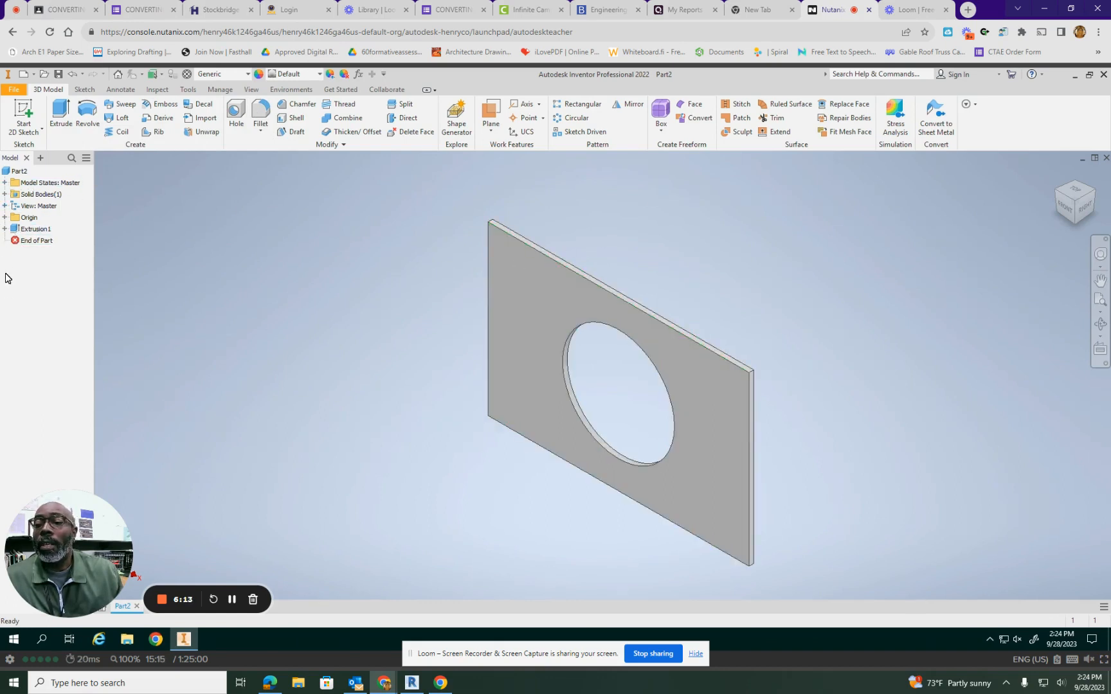
{"action": "left_click", "coordinate": [5, 229]}
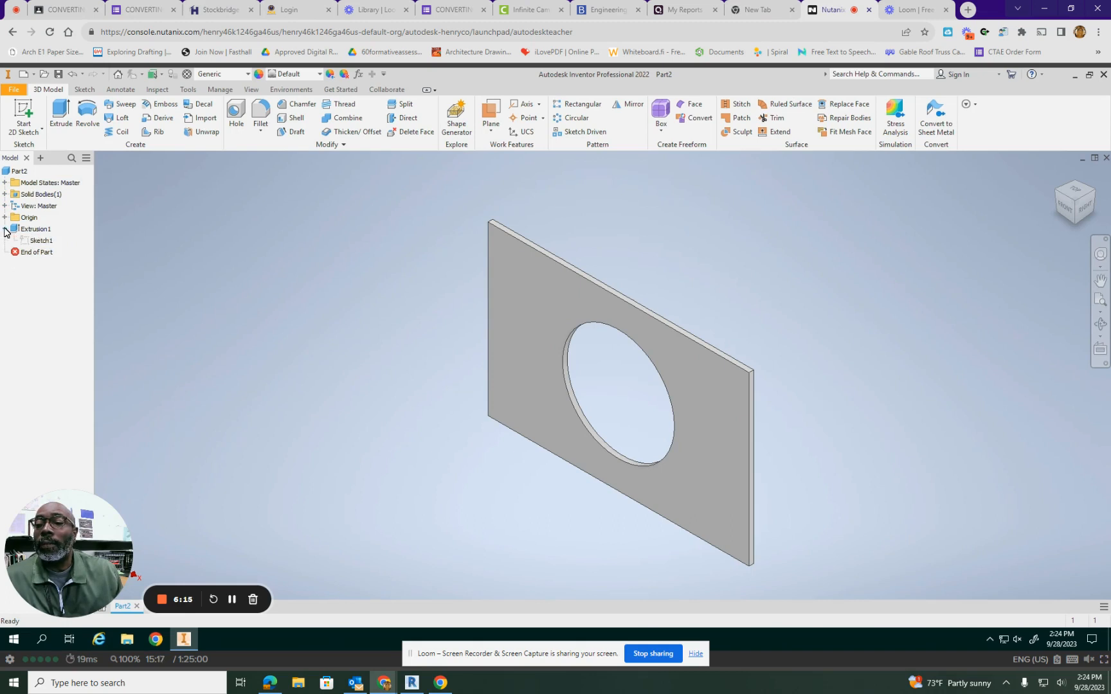
{"action": "double_click", "coordinate": [40, 240]}
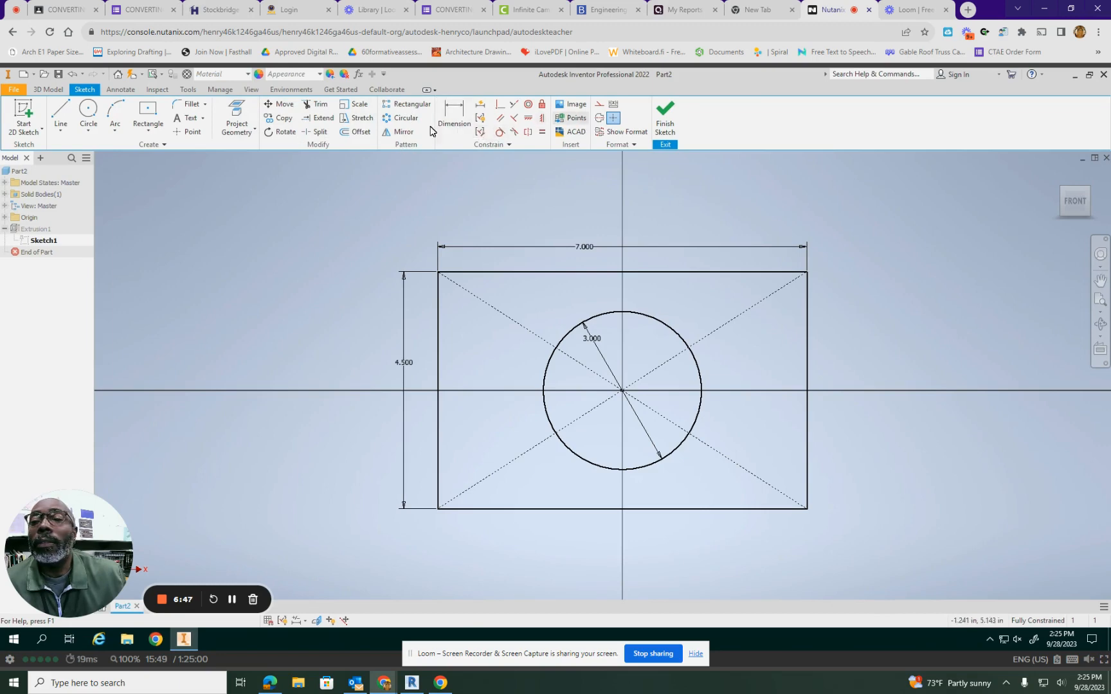
{"action": "left_click", "coordinate": [662, 117]}
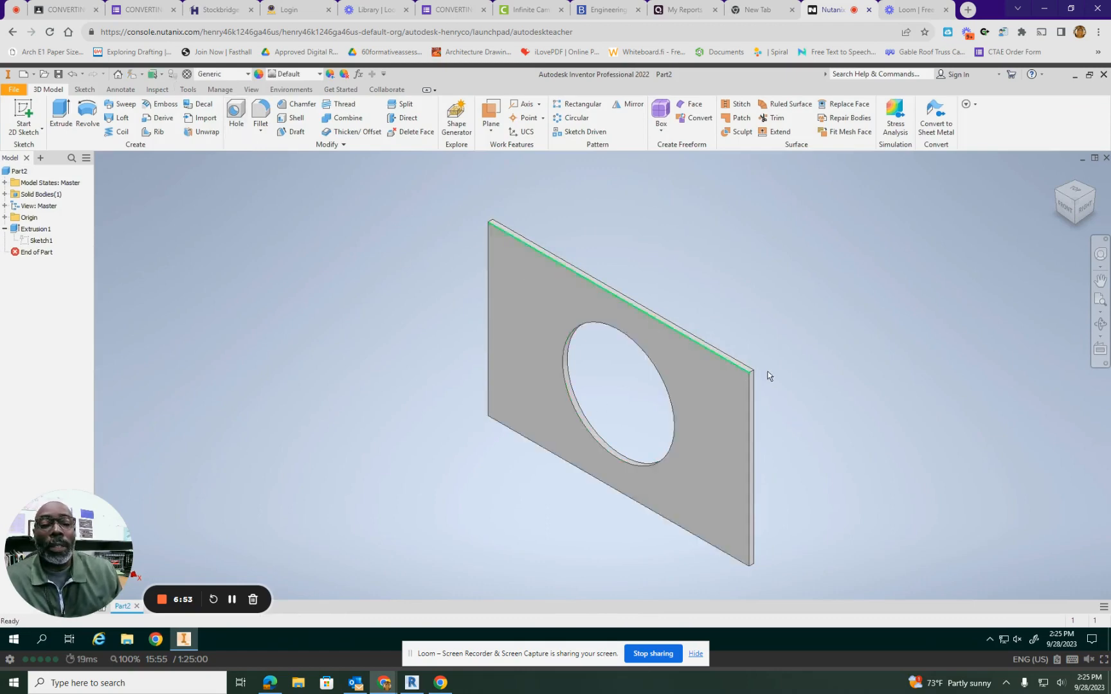
- Start a constant-radius fillet of 1 in and select the short edge at the plate's upper-right corner
{"action": "scroll", "coordinate": [828, 379], "scroll_direction": "down", "scroll_amount": 5}
{"action": "scroll", "coordinate": [822, 383], "scroll_direction": "up", "scroll_amount": 10}
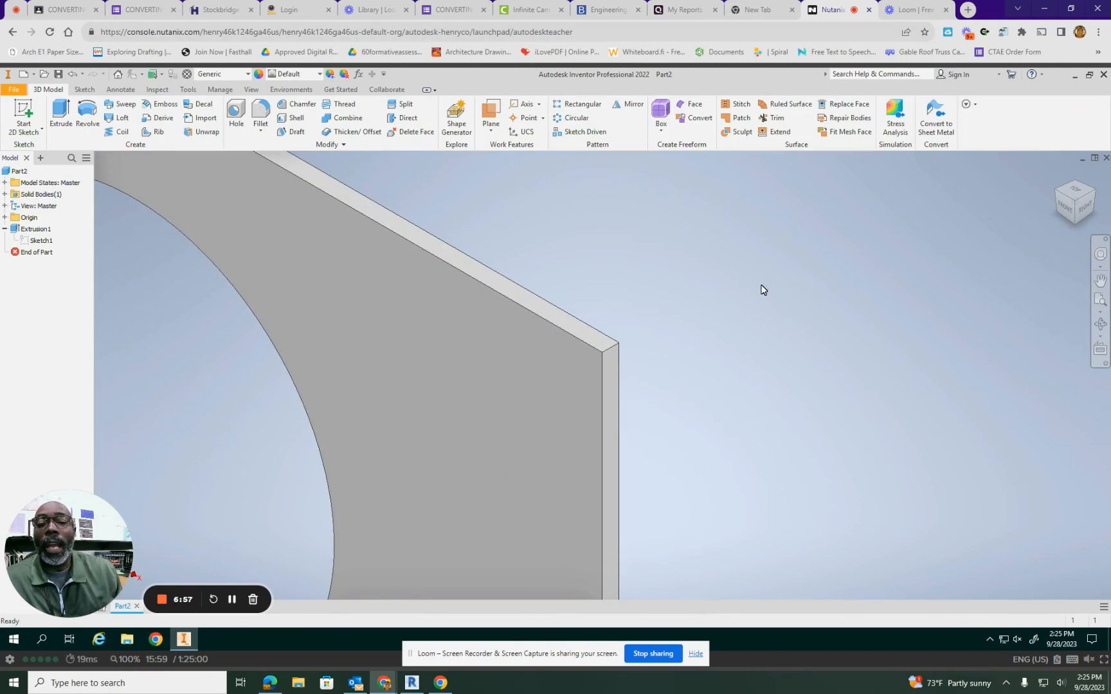
{"action": "middle_click_drag", "start_coordinate": [761, 289], "coordinate": [769, 313], "text": "shift"}
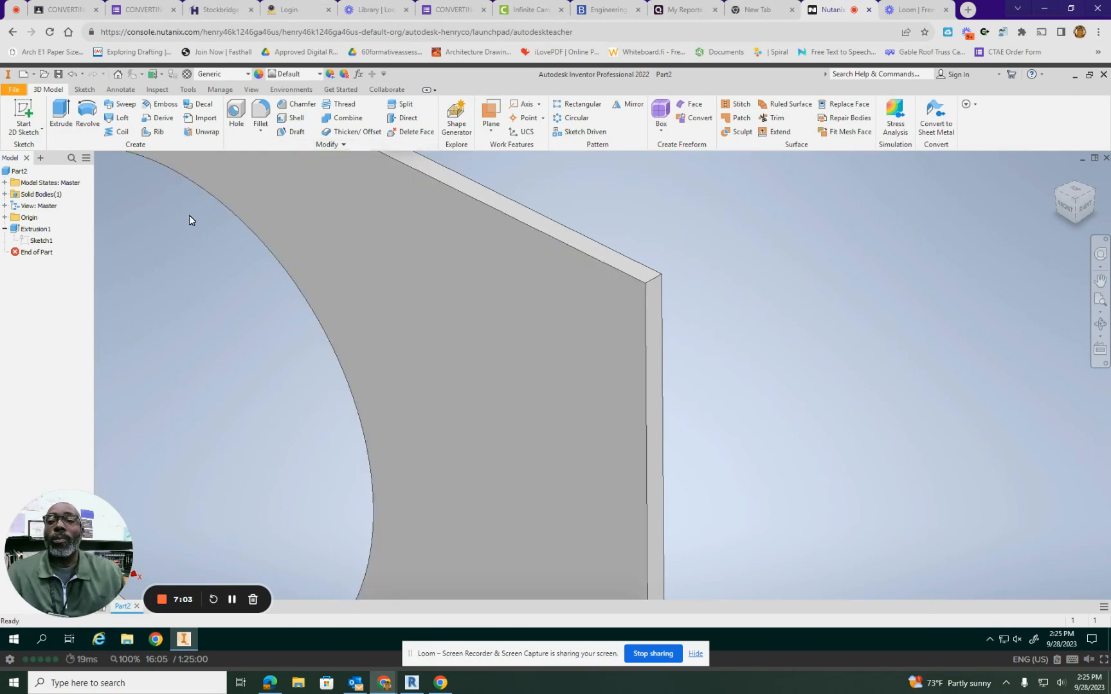
{"action": "left_click", "coordinate": [259, 110]}
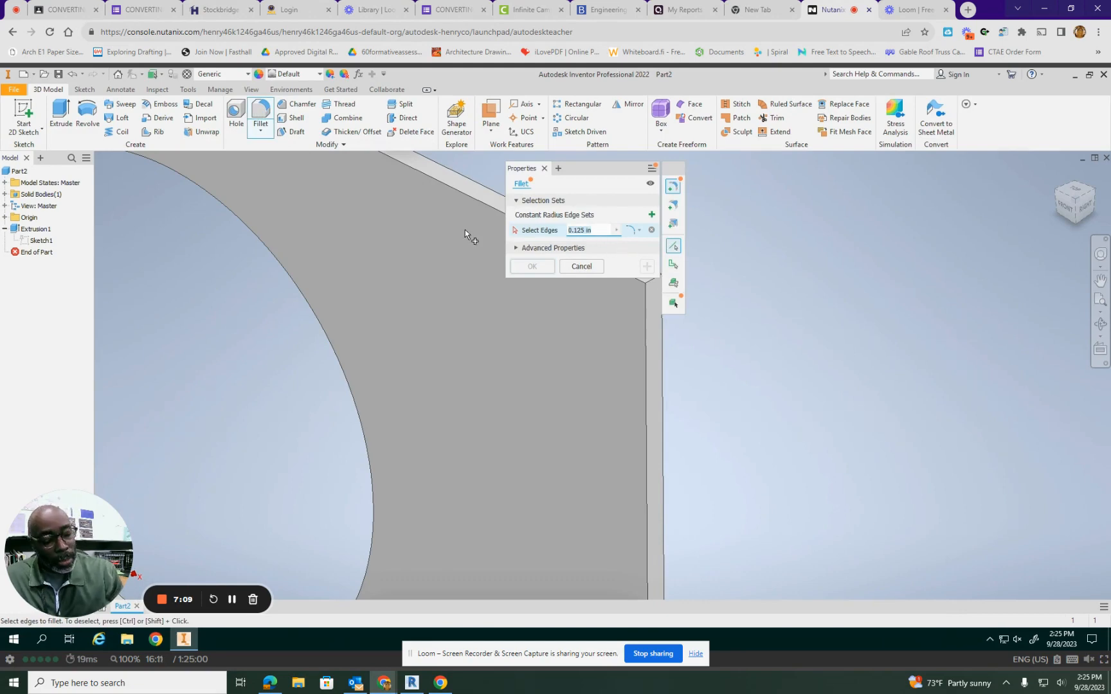
{"action": "type", "text": "1"}
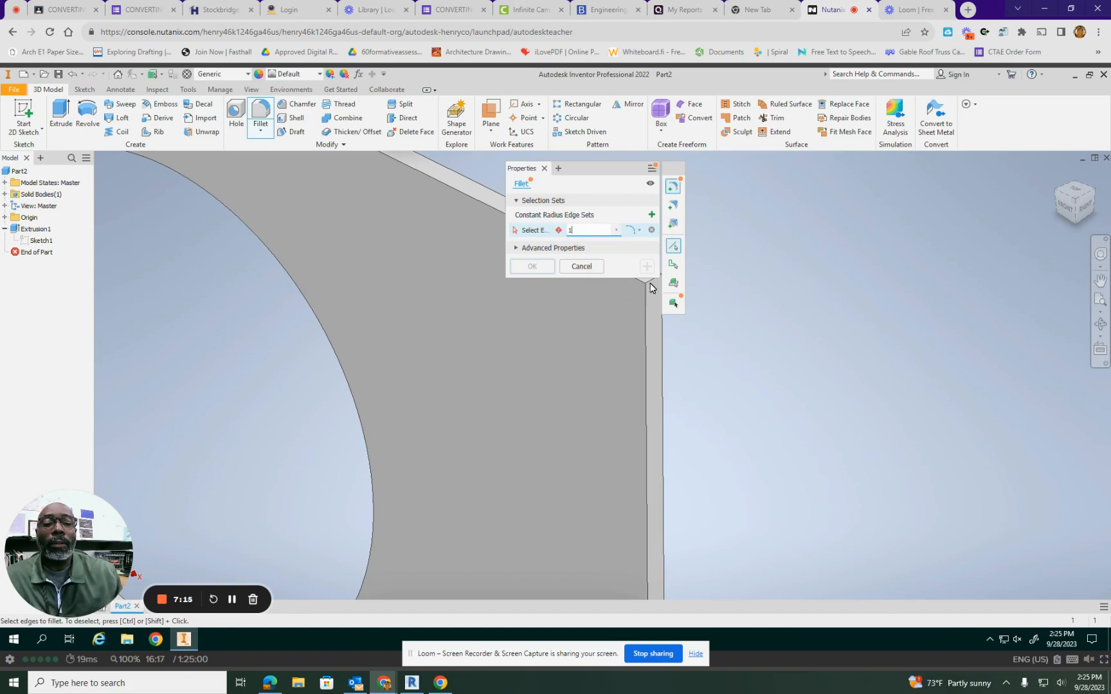
{"action": "left_click_drag", "start_coordinate": [597, 171], "coordinate": [362, 175]}
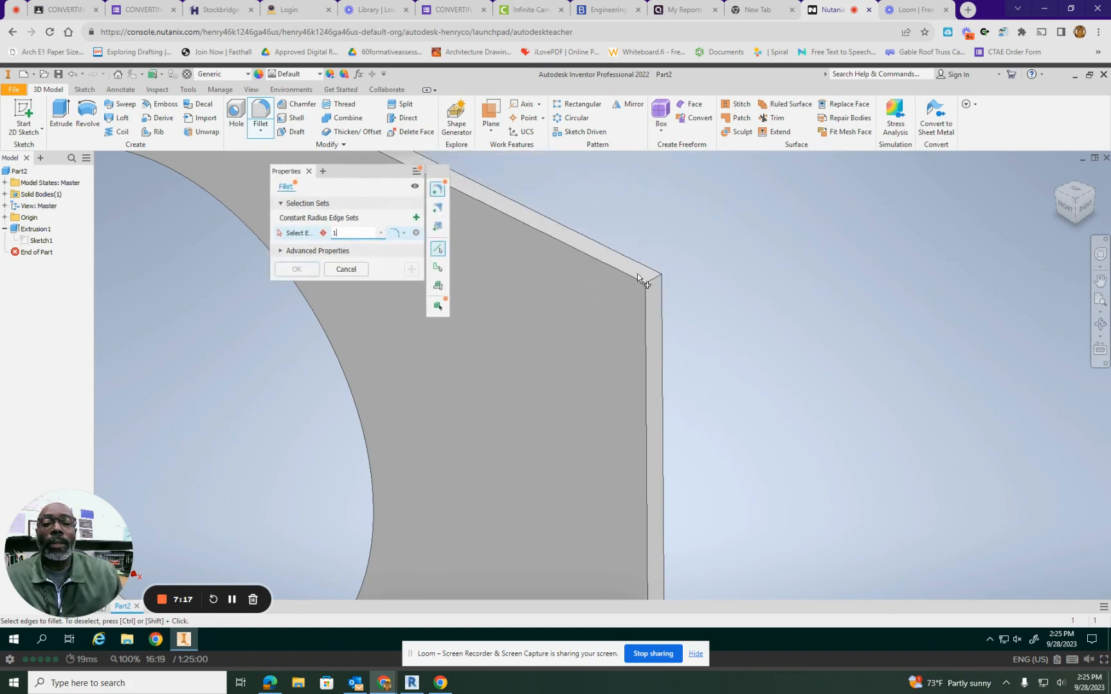
{"action": "left_click", "coordinate": [652, 285]}
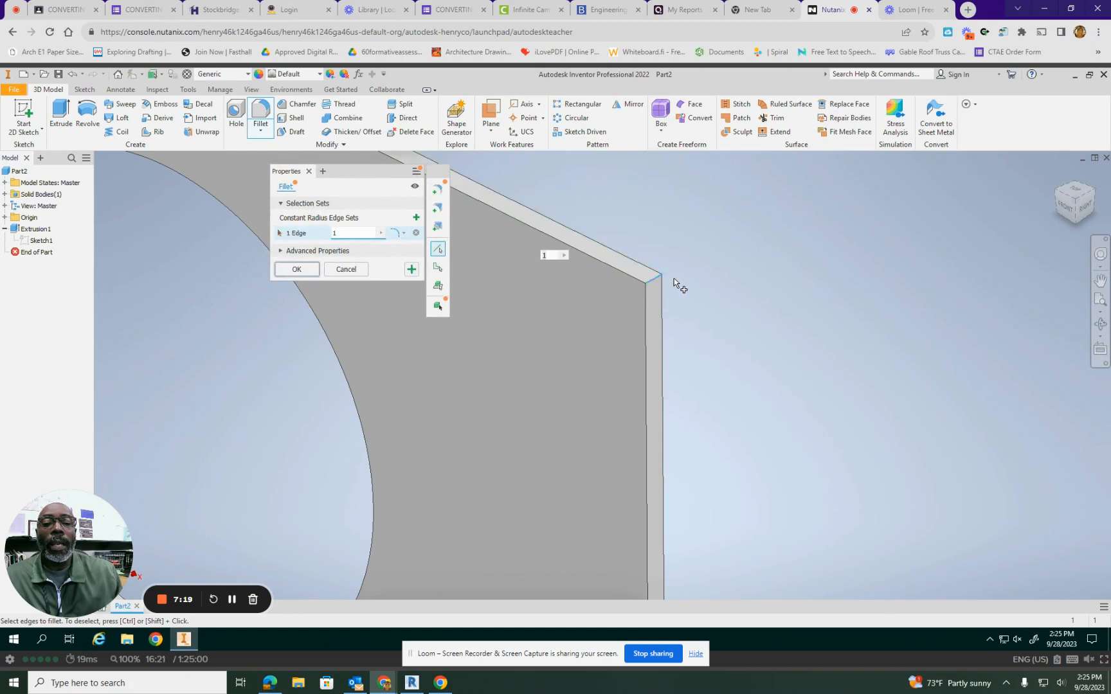
- Add the short edge at the plate's lower-right corner to the 1 in fillet selection
{"action": "scroll", "coordinate": [729, 359], "scroll_direction": "down", "scroll_amount": 5}
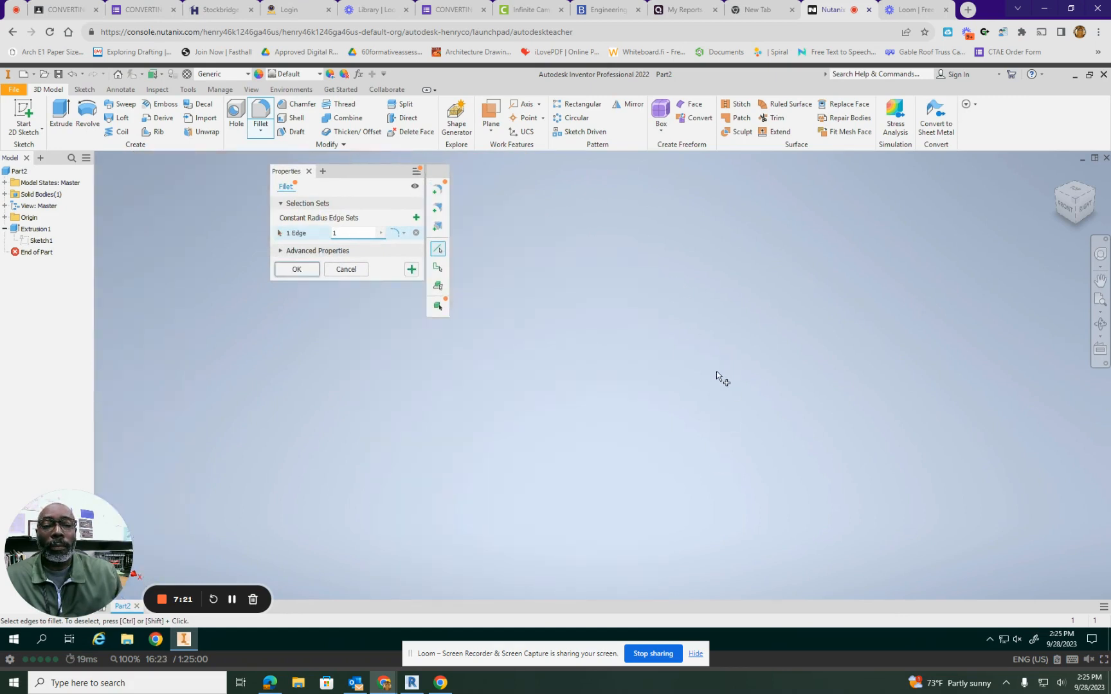
{"action": "scroll", "coordinate": [712, 374], "scroll_direction": "up", "scroll_amount": 5}
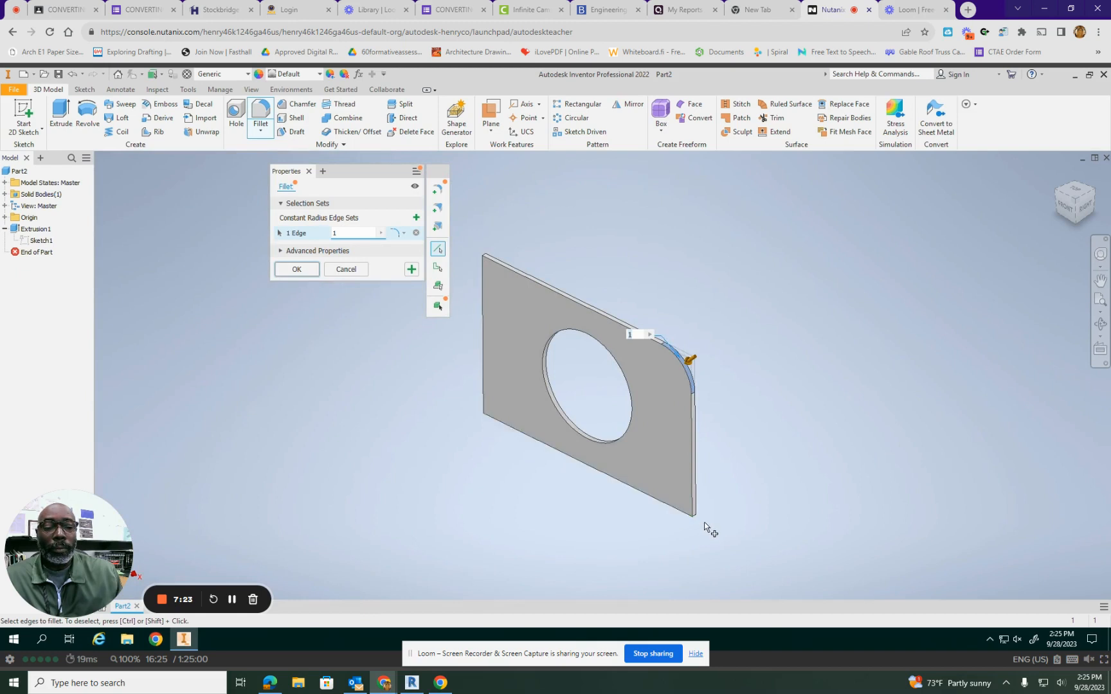
{"action": "scroll", "coordinate": [691, 521], "scroll_direction": "up", "scroll_amount": 3}
{"action": "scroll", "coordinate": [694, 524], "scroll_direction": "down", "scroll_amount": 6}
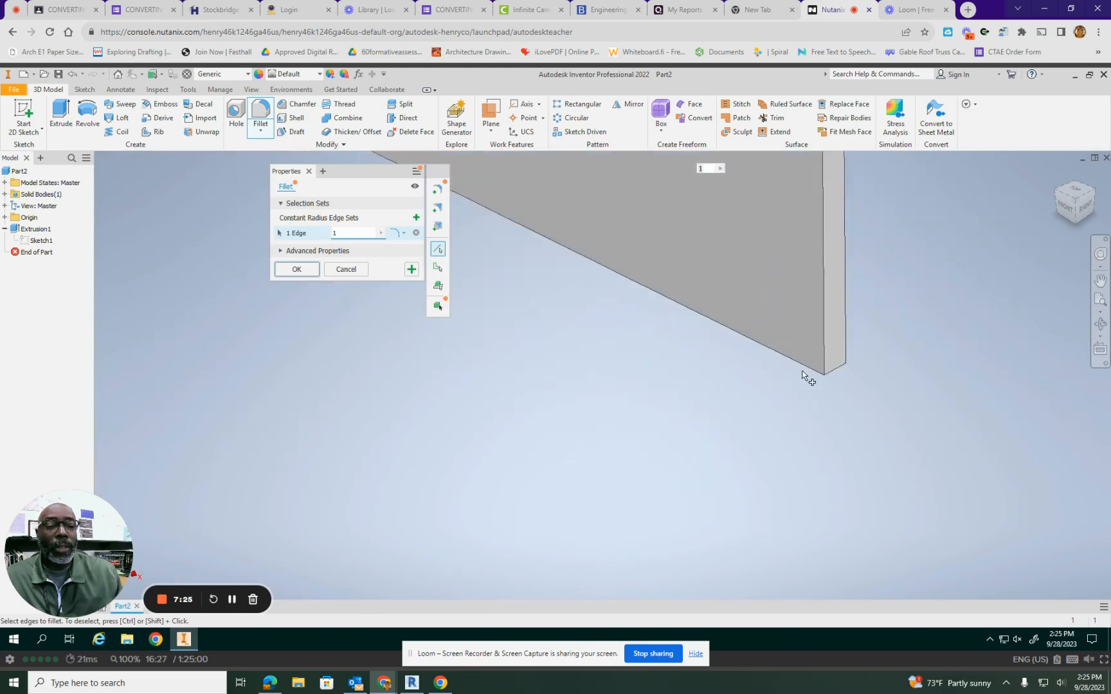
{"action": "left_click", "coordinate": [833, 371]}
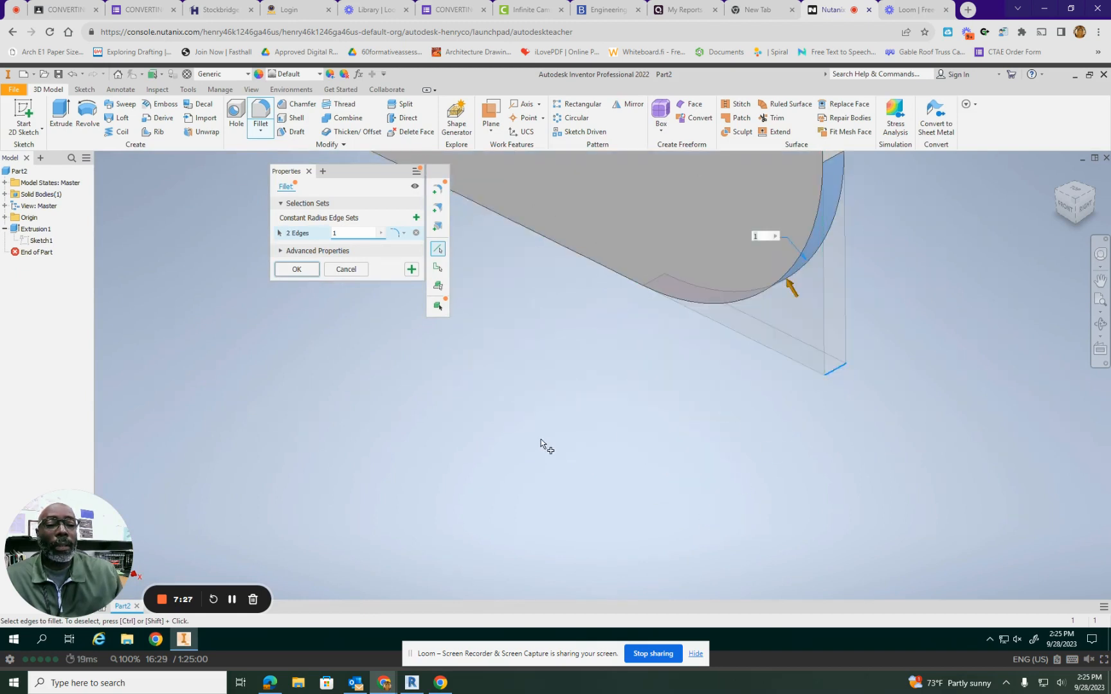
- Add the short edges at the plate's two left corners to the 1 in fillet and apply it to all four corners
{"action": "scroll", "coordinate": [562, 412], "scroll_direction": "down", "scroll_amount": 3}
{"action": "scroll", "coordinate": [577, 412], "scroll_direction": "up", "scroll_amount": 3}
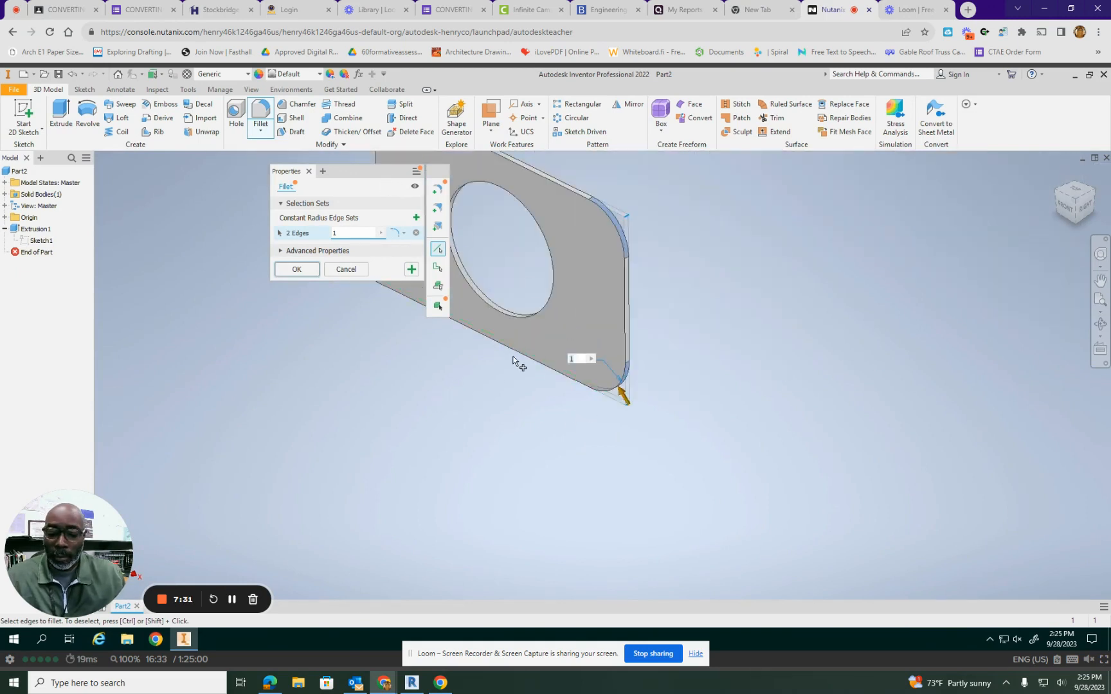
{"action": "middle_click_drag", "start_coordinate": [510, 372], "coordinate": [727, 399], "text": "shift"}
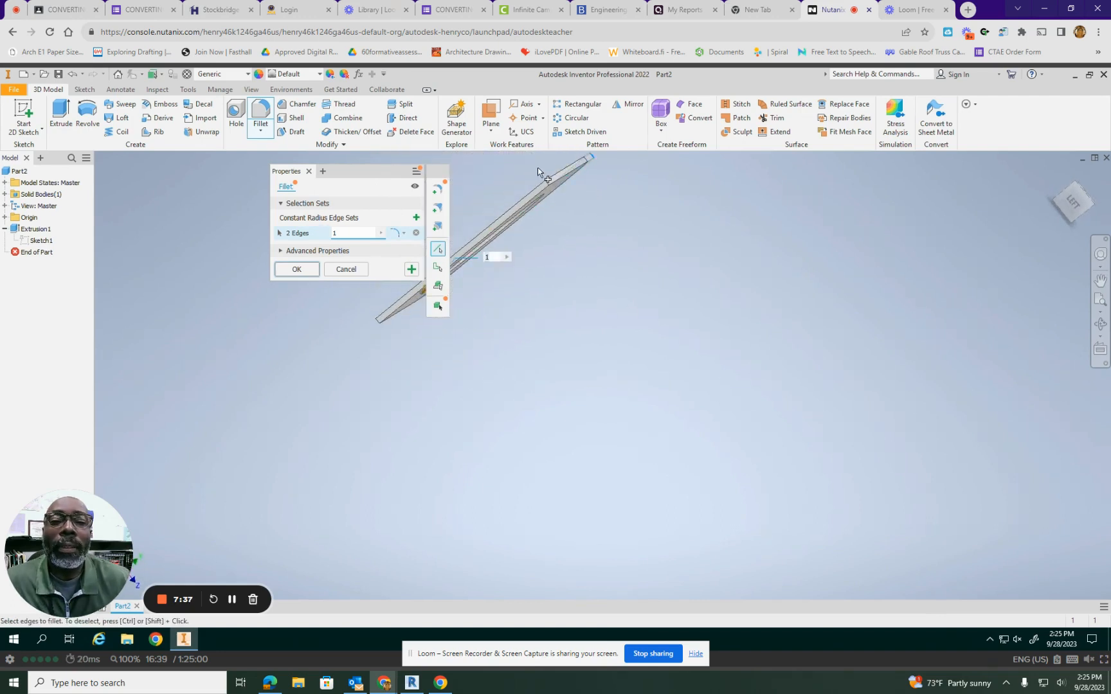
{"action": "scroll", "coordinate": [538, 168], "scroll_direction": "up", "scroll_amount": 7}
{"action": "scroll", "coordinate": [538, 169], "scroll_direction": "up", "scroll_amount": 3}
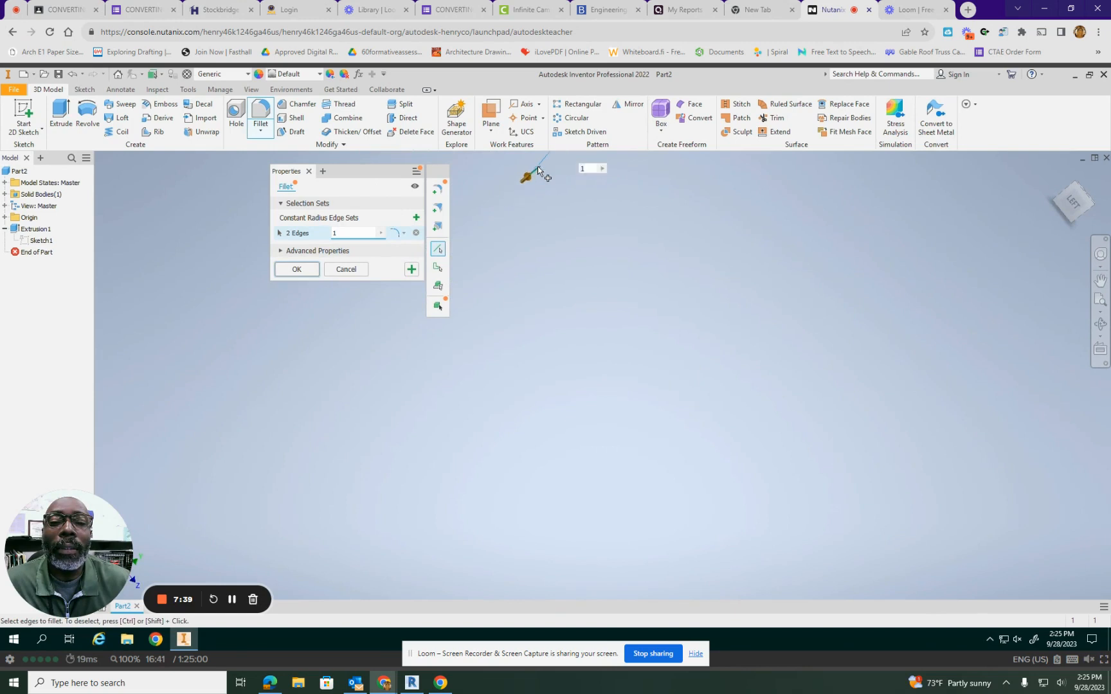
{"action": "scroll", "coordinate": [537, 168], "scroll_direction": "down", "scroll_amount": 10}
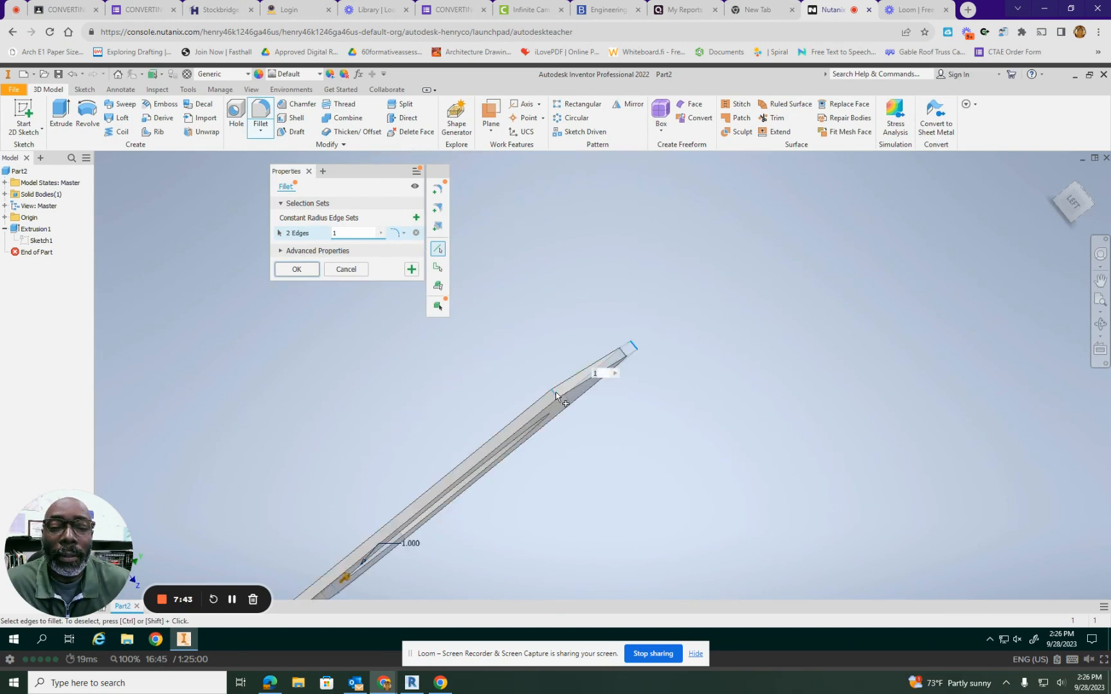
{"action": "left_click", "coordinate": [563, 395]}
{"action": "middle_click_drag", "start_coordinate": [458, 380], "coordinate": [798, 186]}
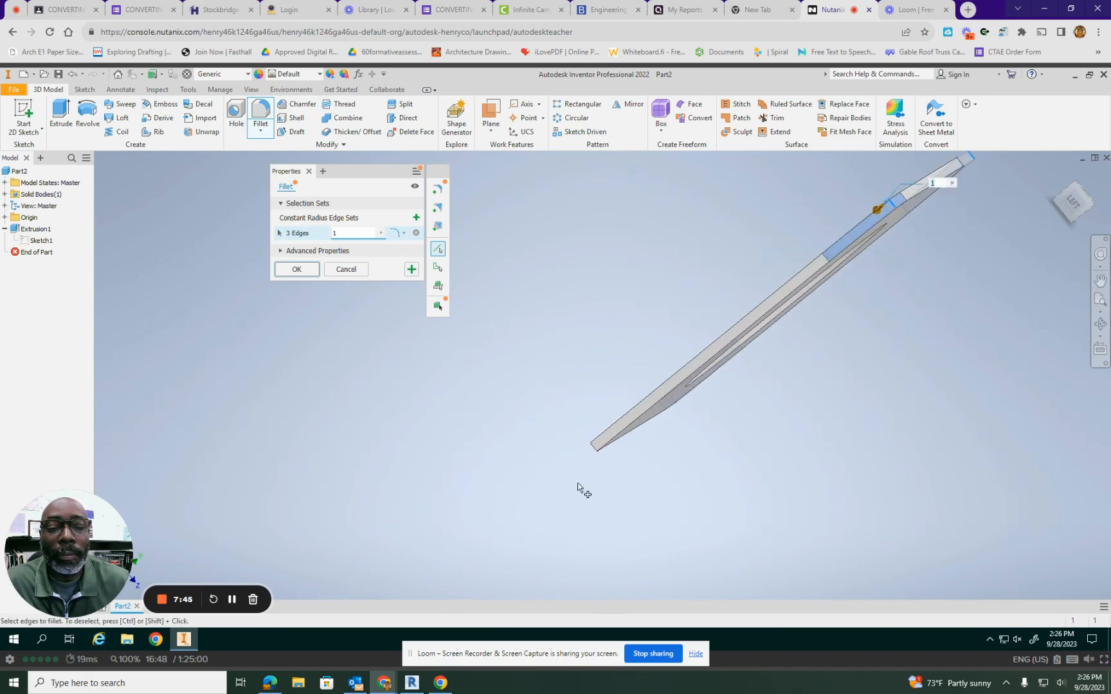
{"action": "left_click", "coordinate": [594, 448]}
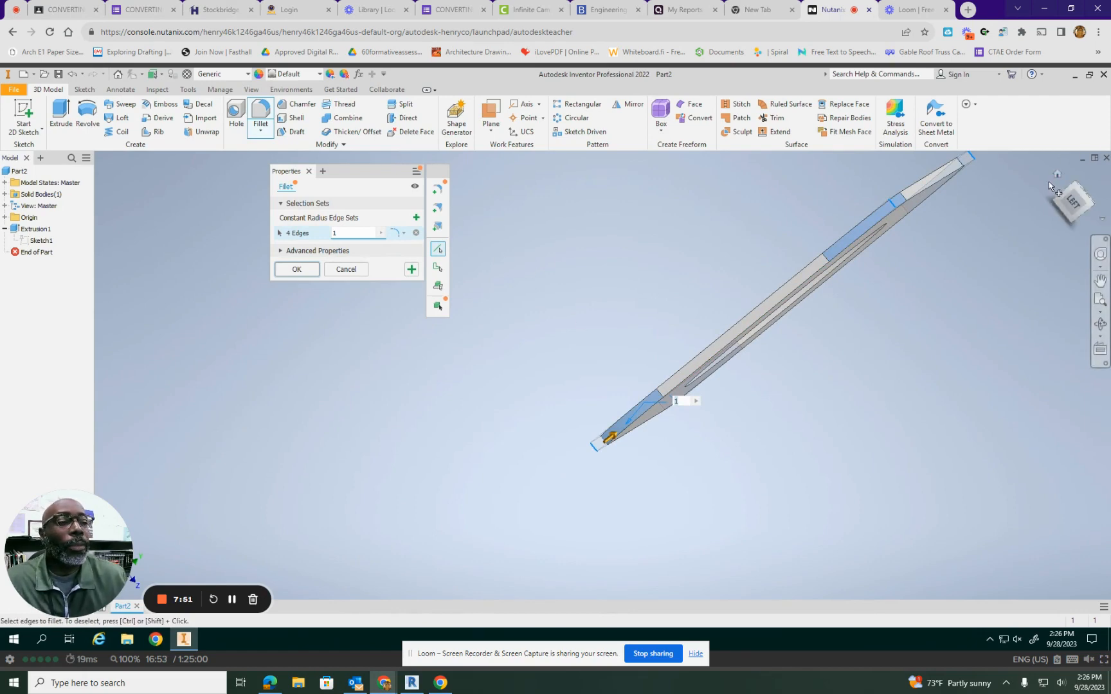
{"action": "left_click", "coordinate": [1058, 173]}
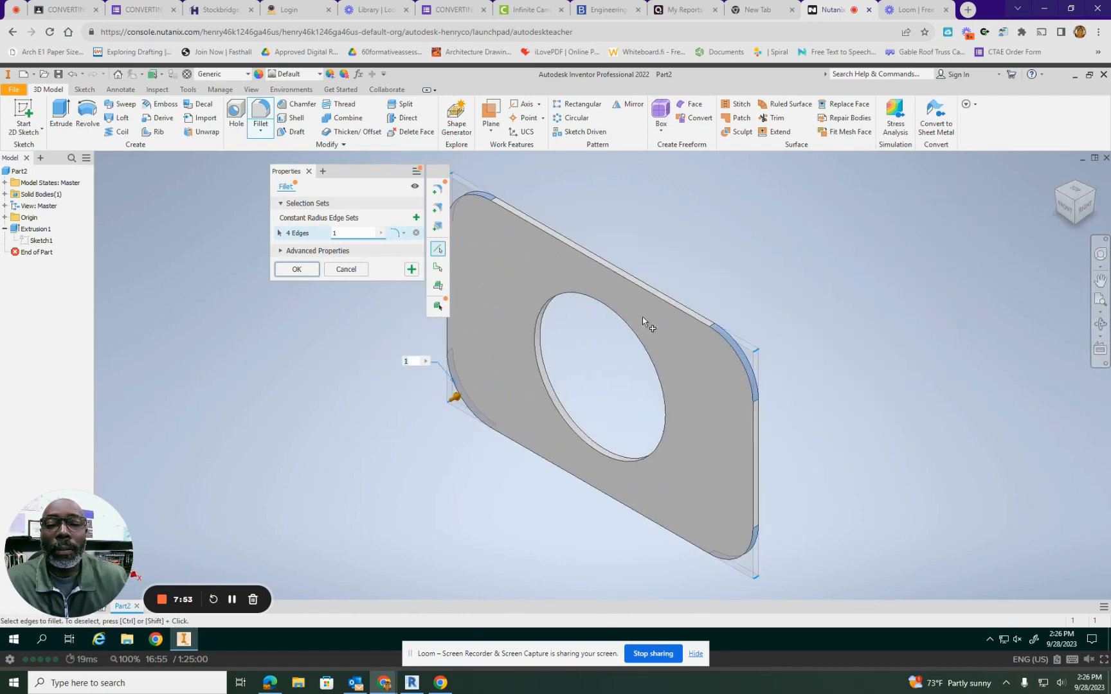
{"action": "left_click", "coordinate": [297, 270]}
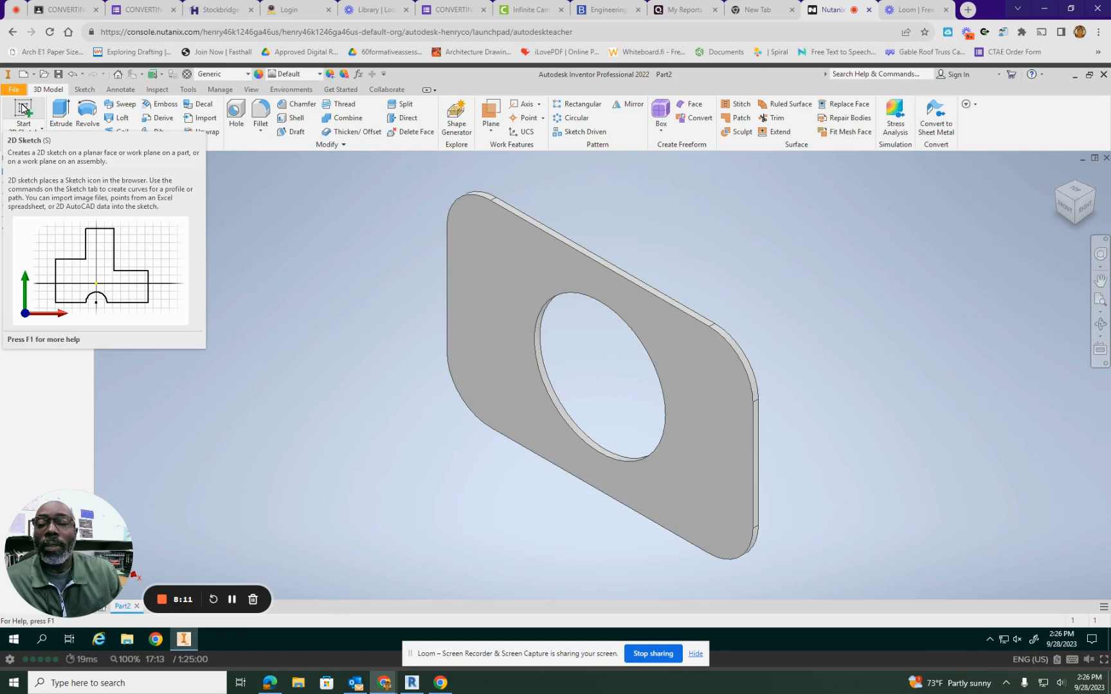
- Start a sketch on the plate's front face and draw a 0.75 in circle centered on the upper-left corner's arc center
{"action": "left_click", "coordinate": [23, 109]}
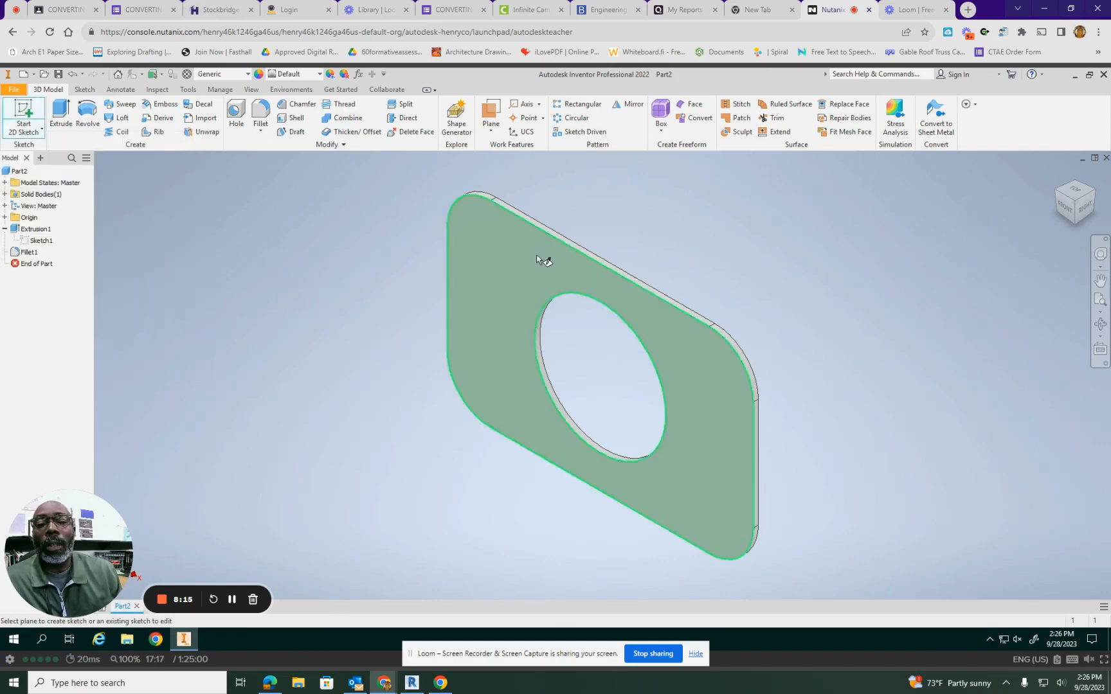
{"action": "left_click", "coordinate": [481, 265]}
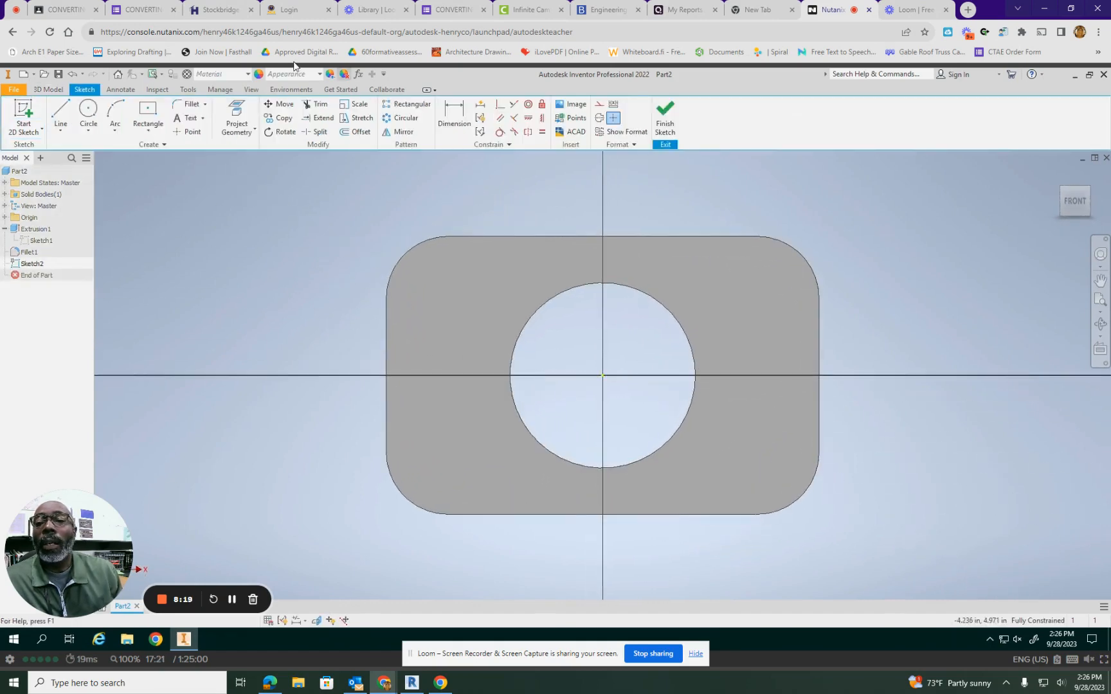
{"action": "left_click", "coordinate": [88, 132]}
{"action": "left_click", "coordinate": [75, 151]}
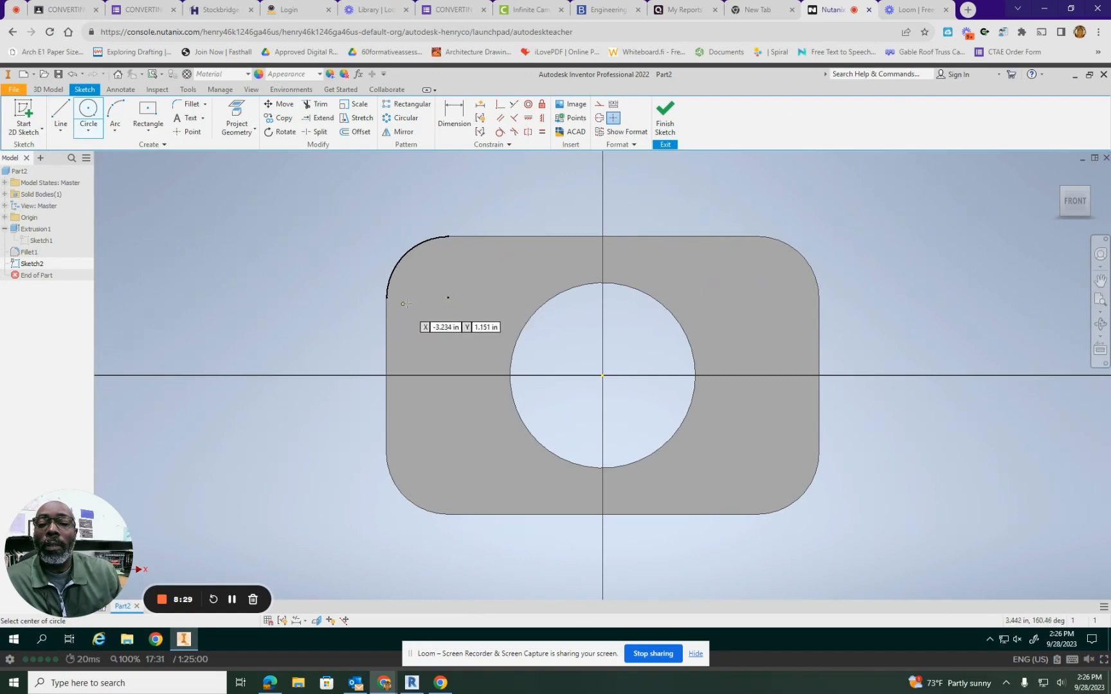
{"action": "left_click", "coordinate": [448, 298]}
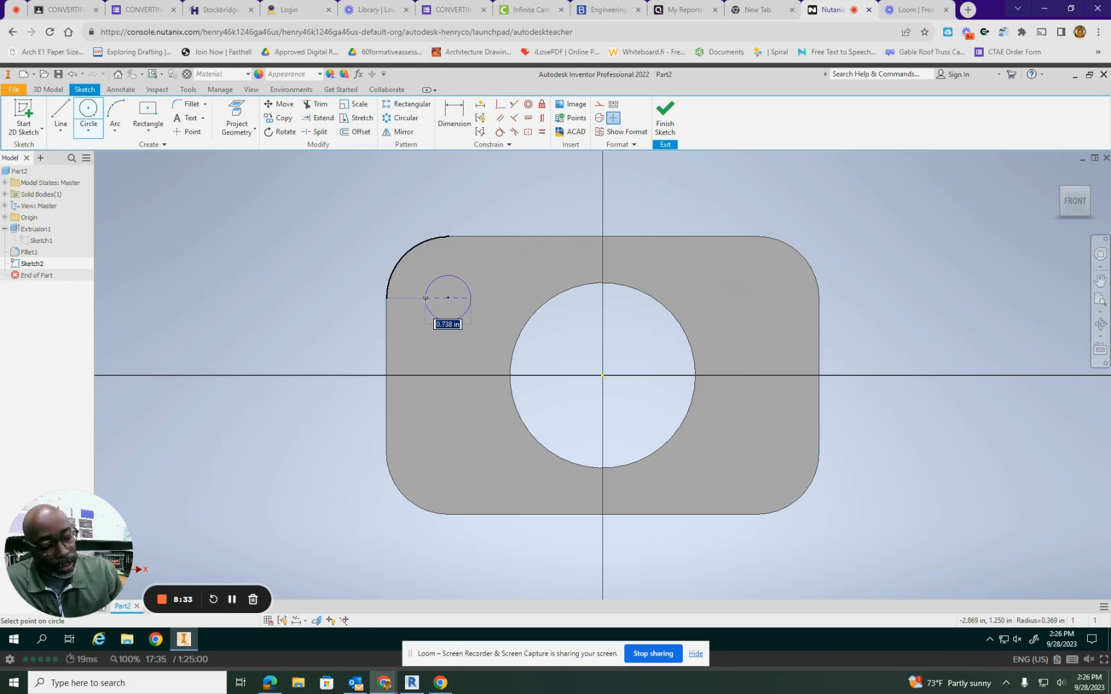
{"action": "type", "text": ".75"}
{"action": "key", "text": "Return"}
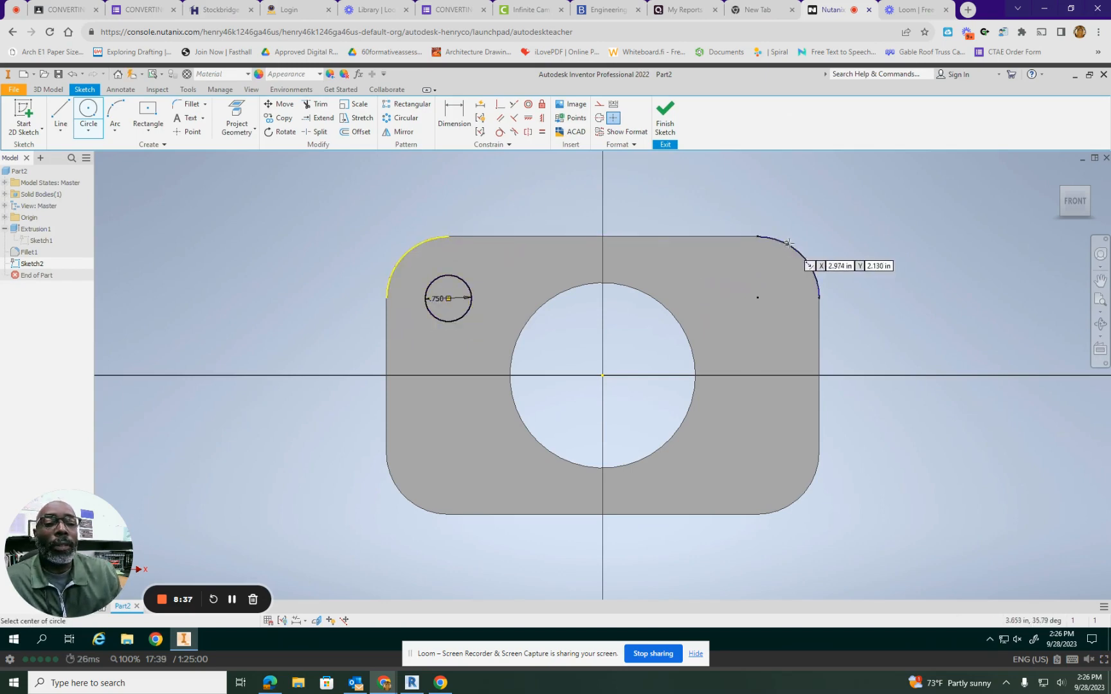
- Draw 0.75 in circles centered on the arc centers of the plate's upper-right and lower-right corners
{"action": "left_click", "coordinate": [758, 298]}
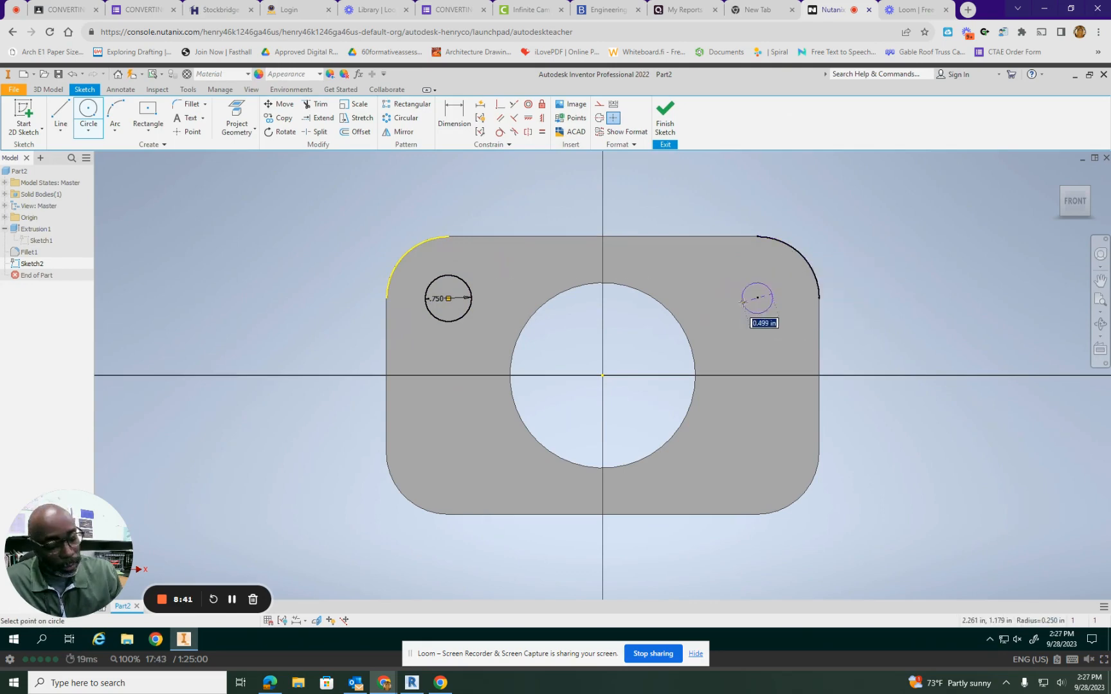
{"action": "type", "text": ".75"}
{"action": "key", "text": "Return"}
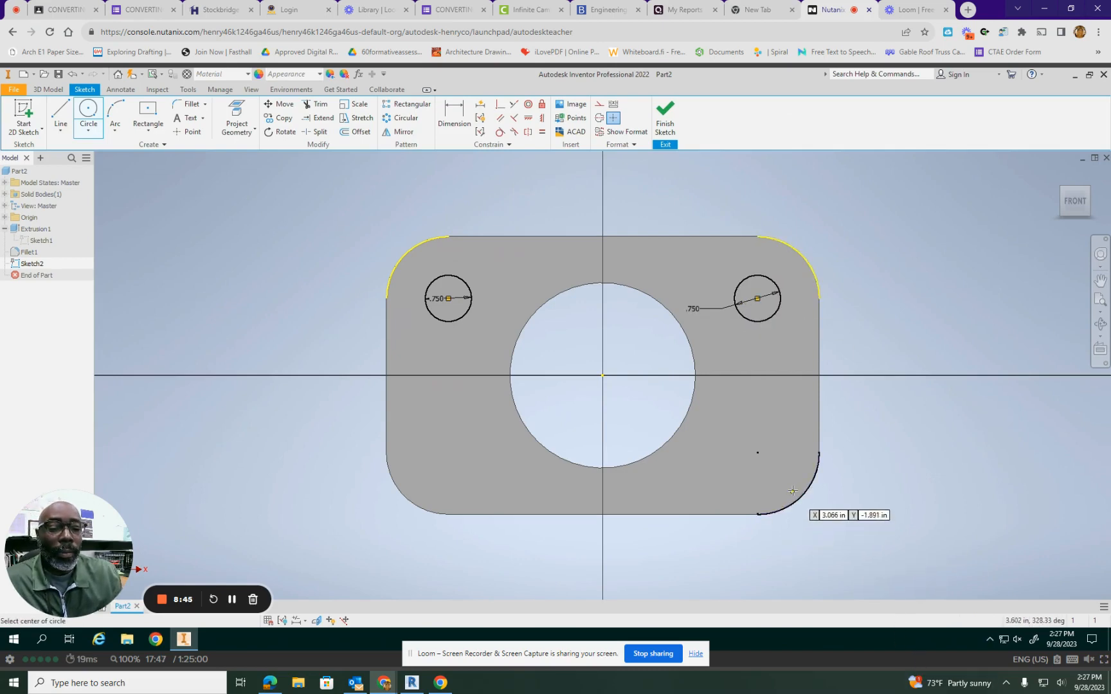
{"action": "left_click", "coordinate": [758, 453]}
{"action": "type", "text": "."}
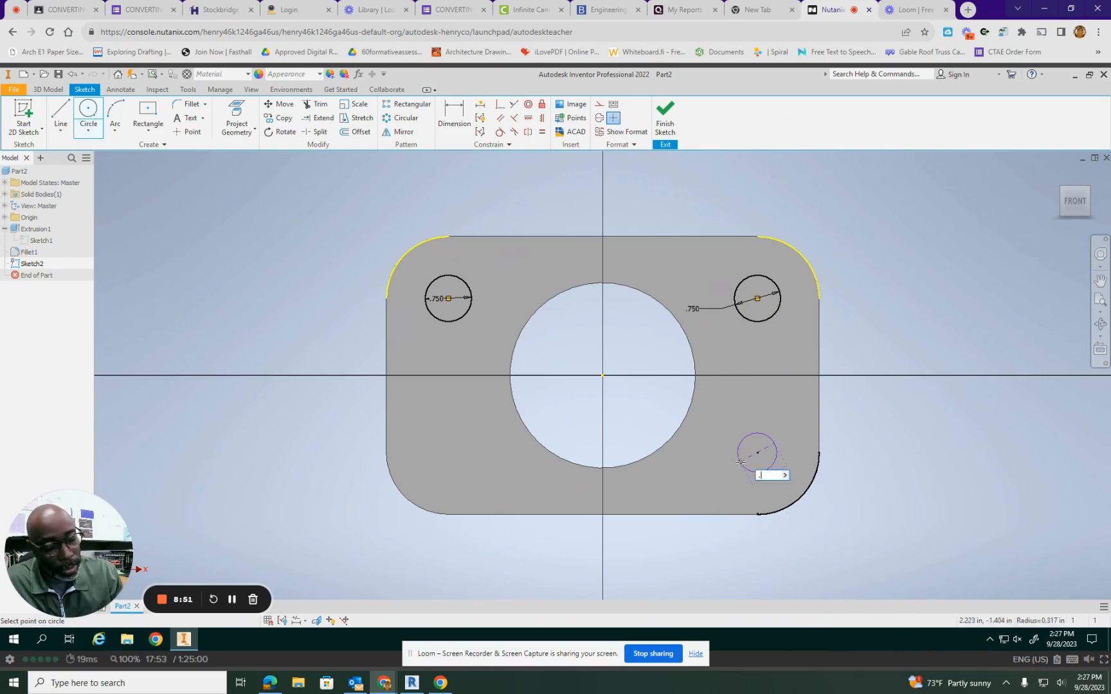
{"action": "type", "text": "750"}
{"action": "key", "text": "Return"}
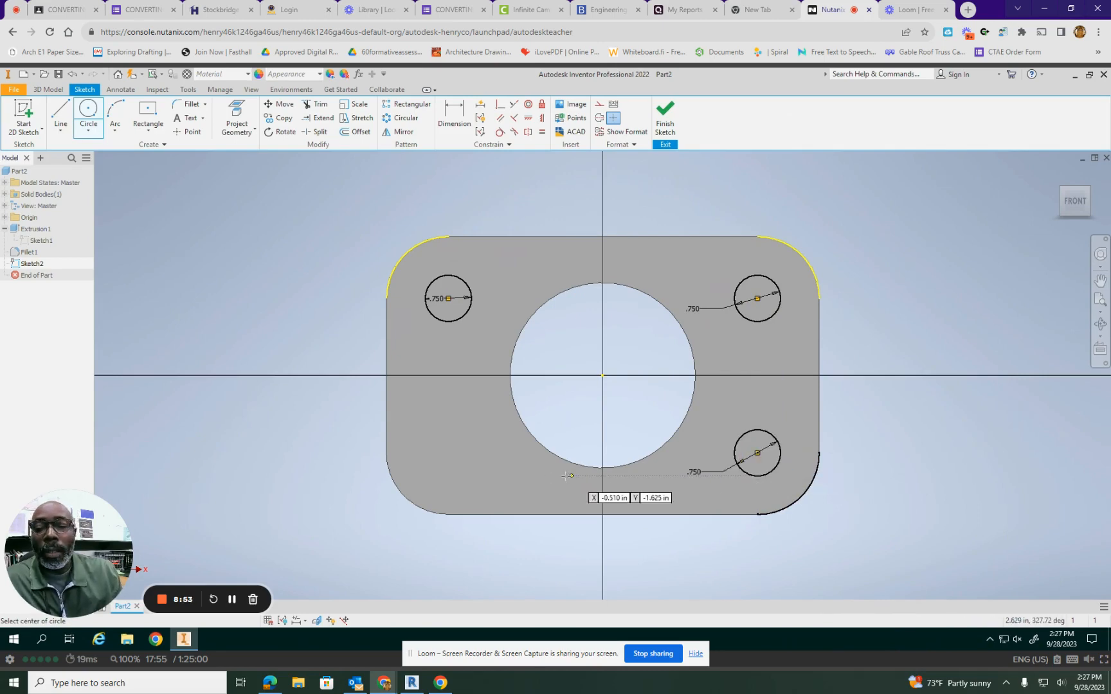
- Draw a 0.75 in circle at the lower-left corner's arc center and finish the sketch
{"action": "left_click", "coordinate": [449, 452]}
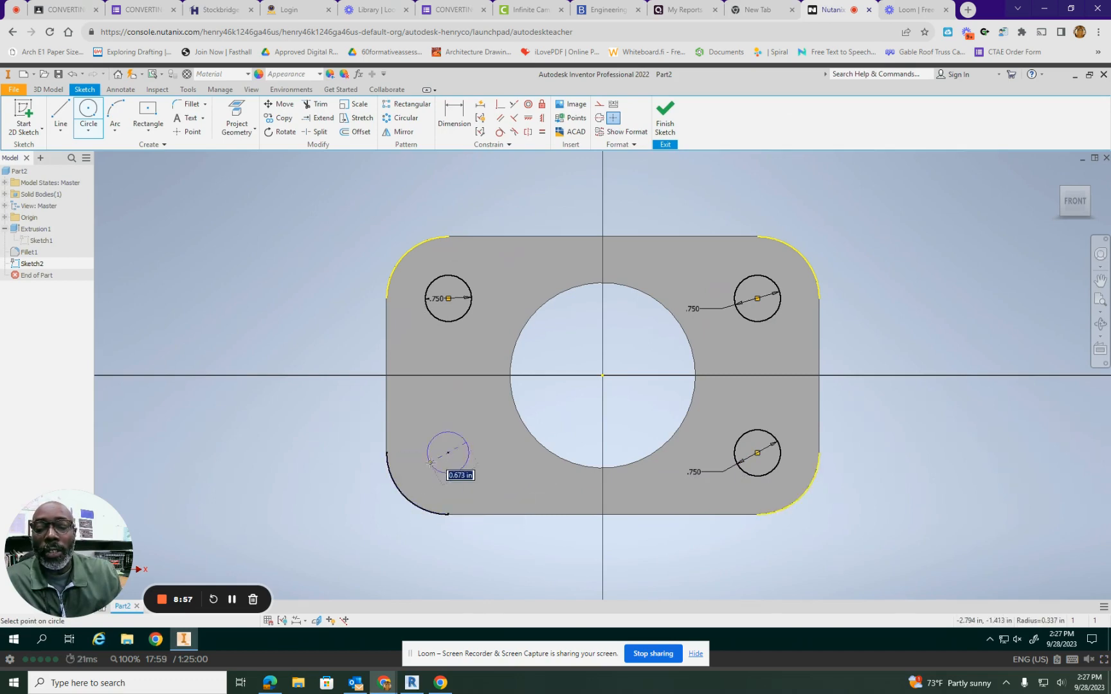
{"action": "type", "text": ".75"}
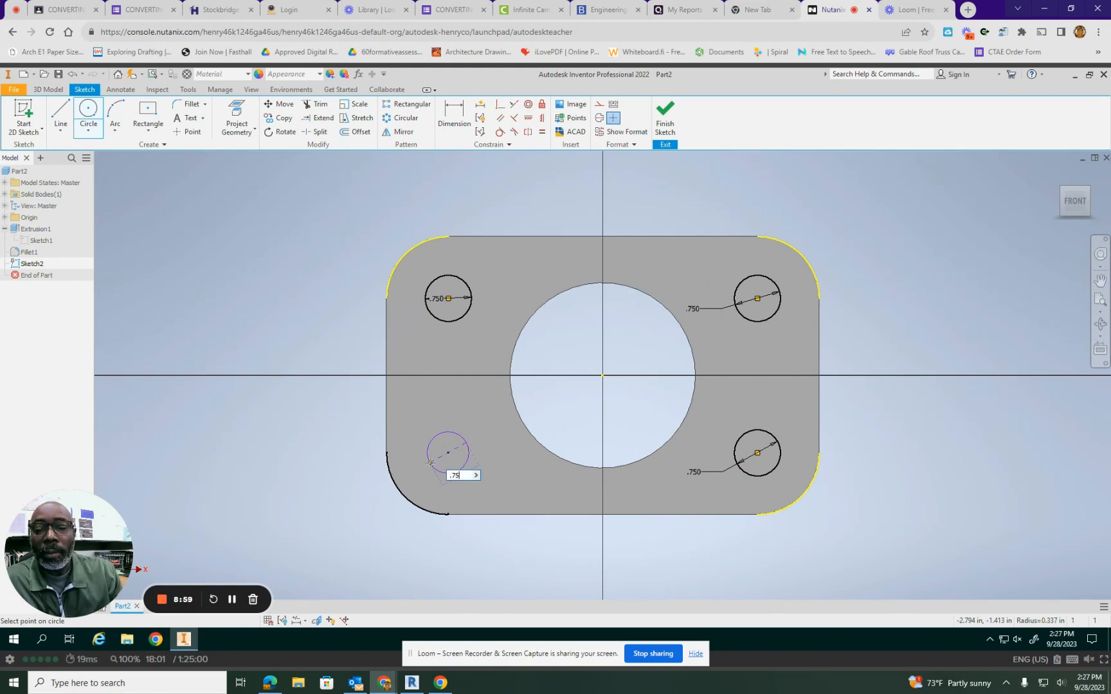
{"action": "key", "text": "Return"}
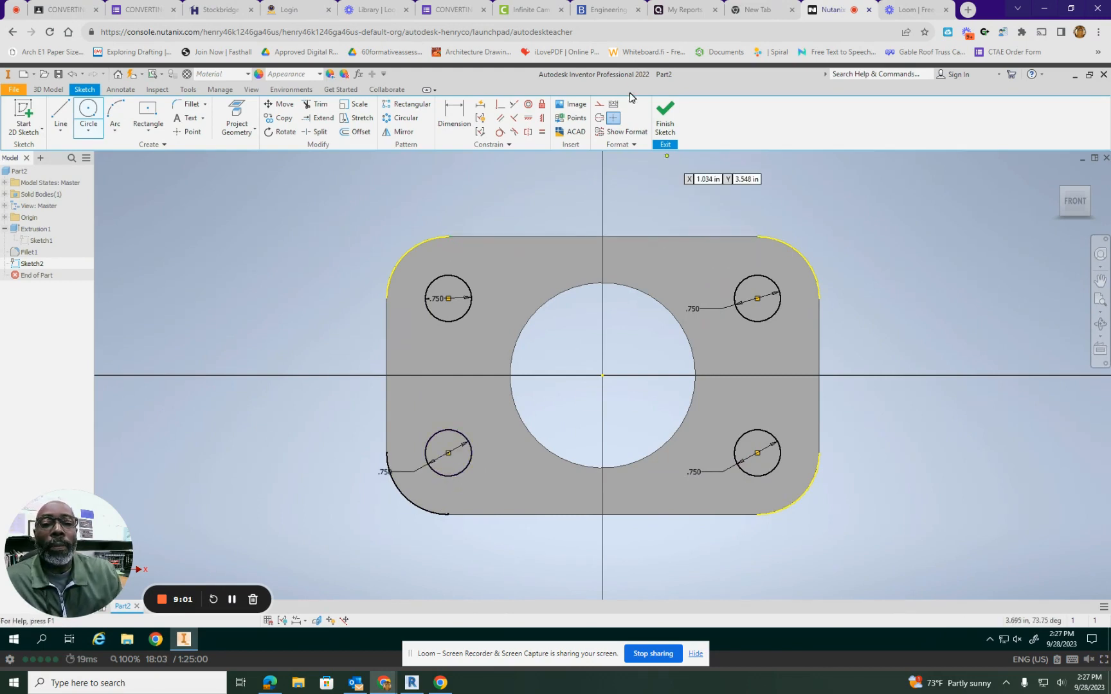
{"action": "left_click", "coordinate": [665, 111]}
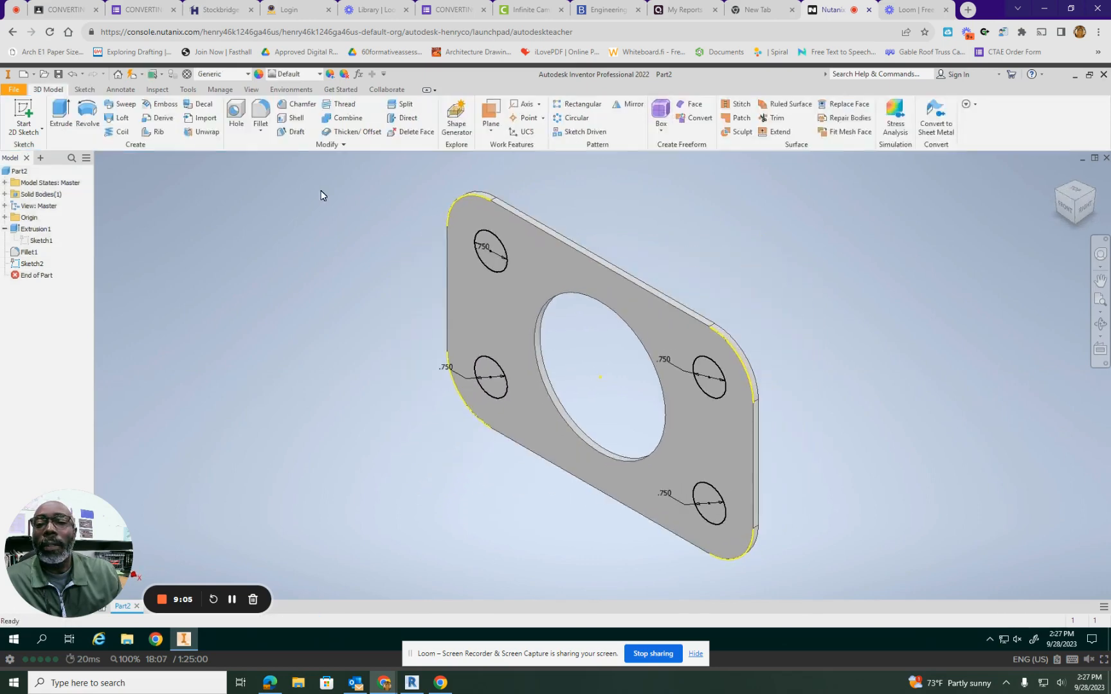
- Start an extrusion and select the four 0.75 in corner circles as its profiles
{"action": "left_click", "coordinate": [60, 111]}
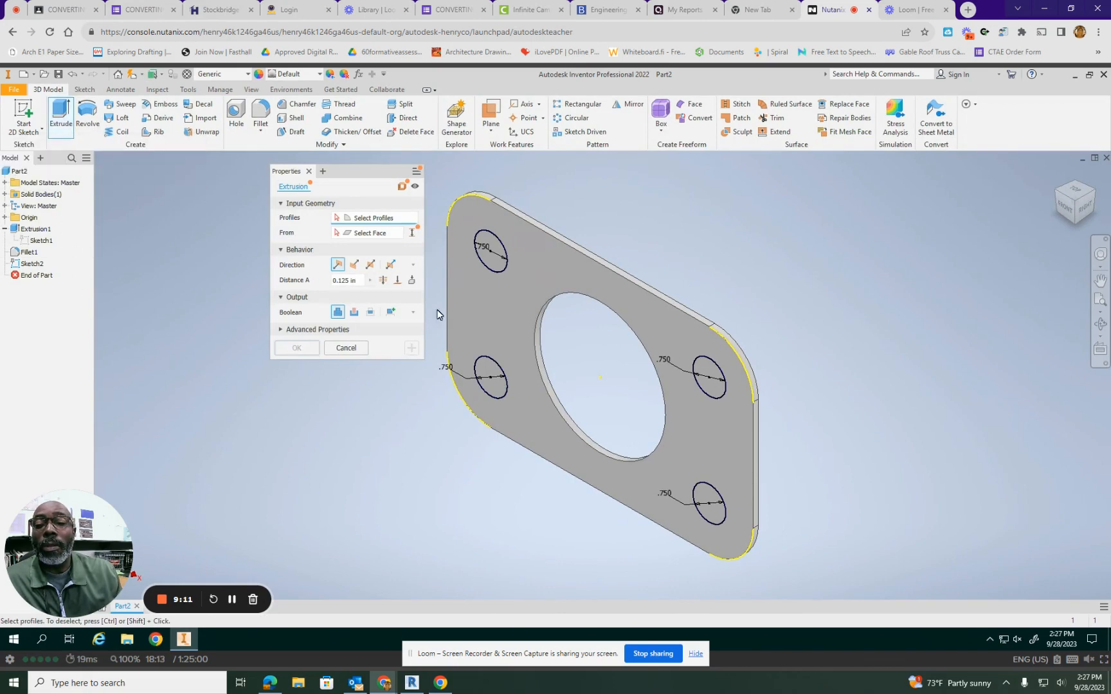
{"action": "left_click", "coordinate": [485, 246]}
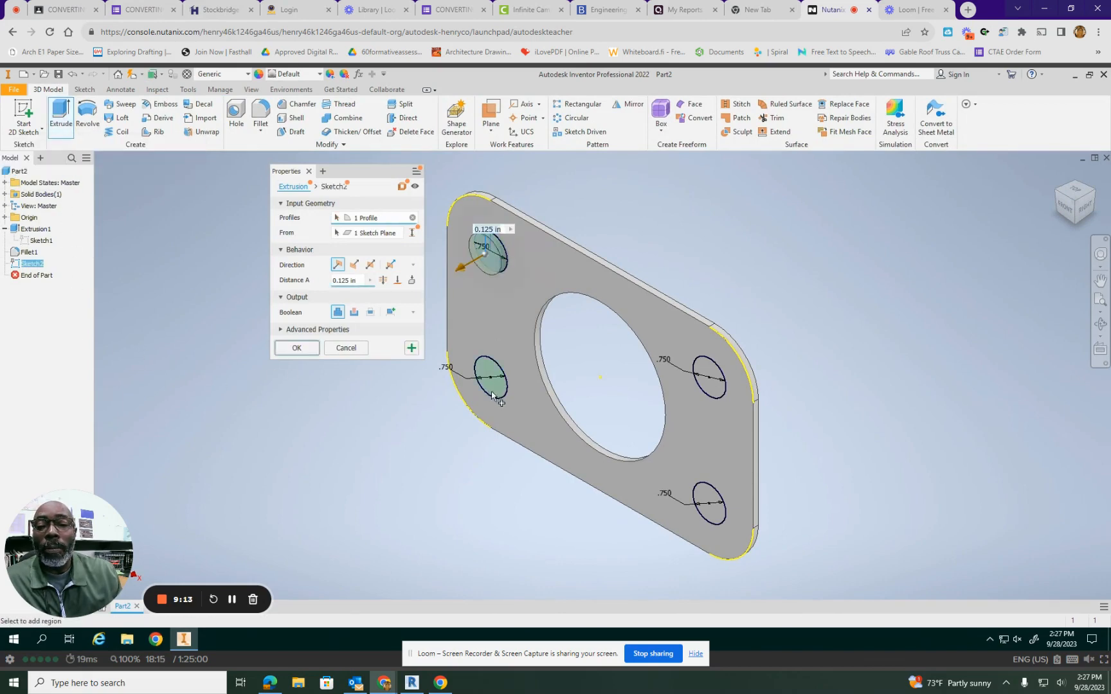
{"action": "left_click", "coordinate": [493, 376]}
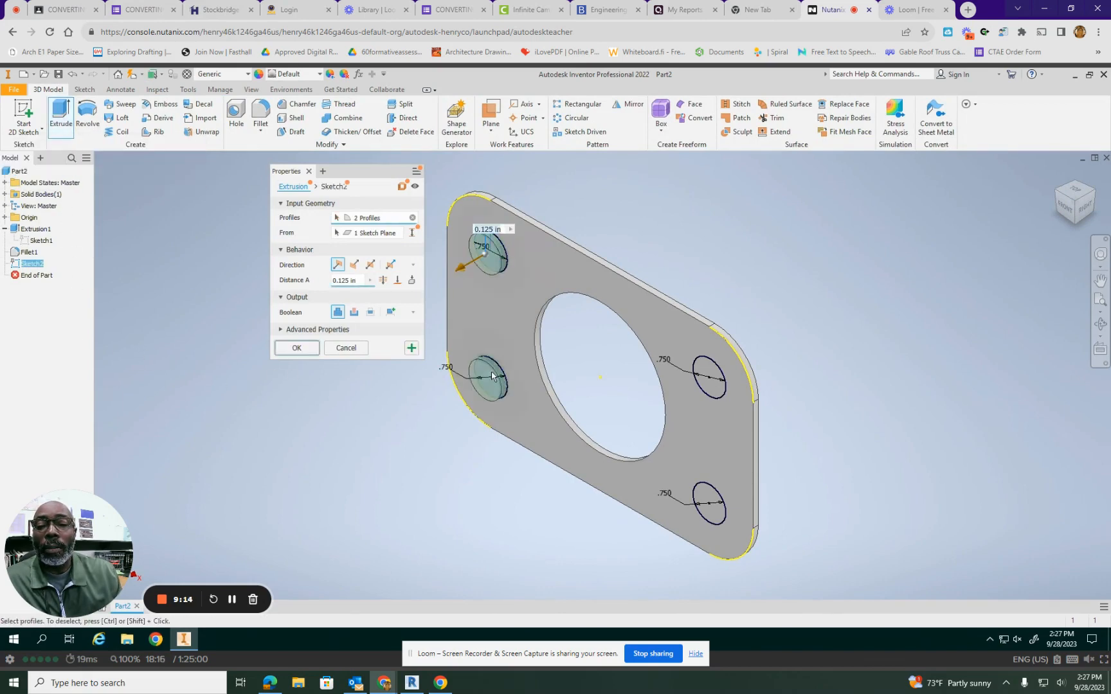
{"action": "left_click", "coordinate": [711, 377]}
{"action": "left_click", "coordinate": [708, 504]}
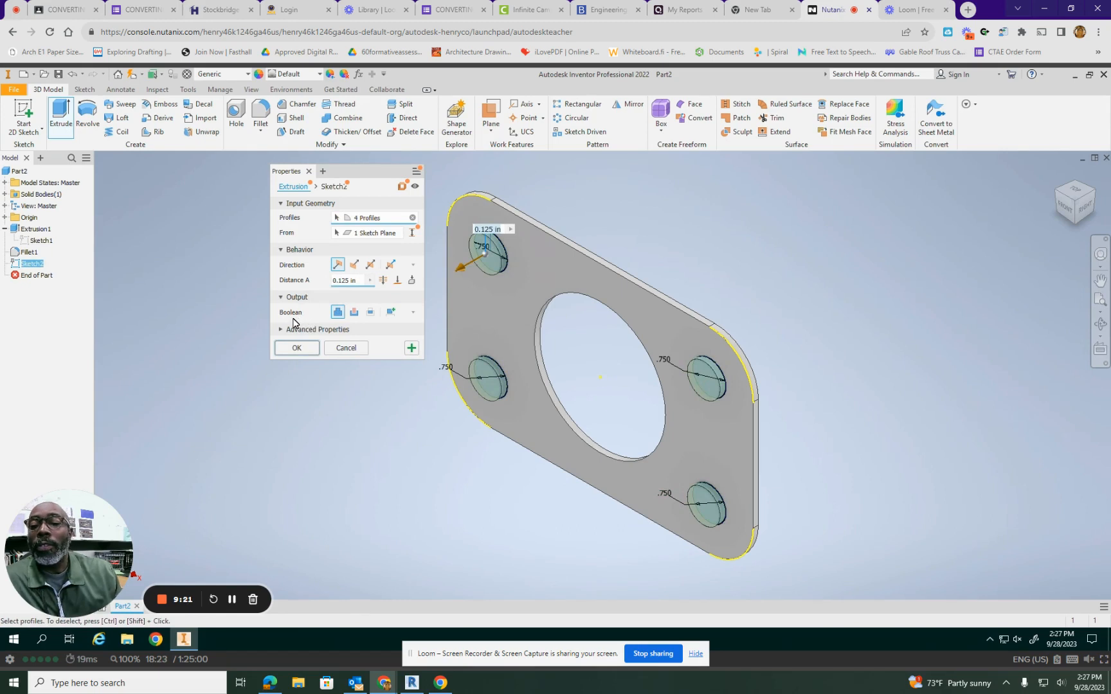
- Cut the four corner circles through the plate with a distance of 2.375 in, and expand the cut's entry in the model tree
{"action": "left_click", "coordinate": [354, 312]}
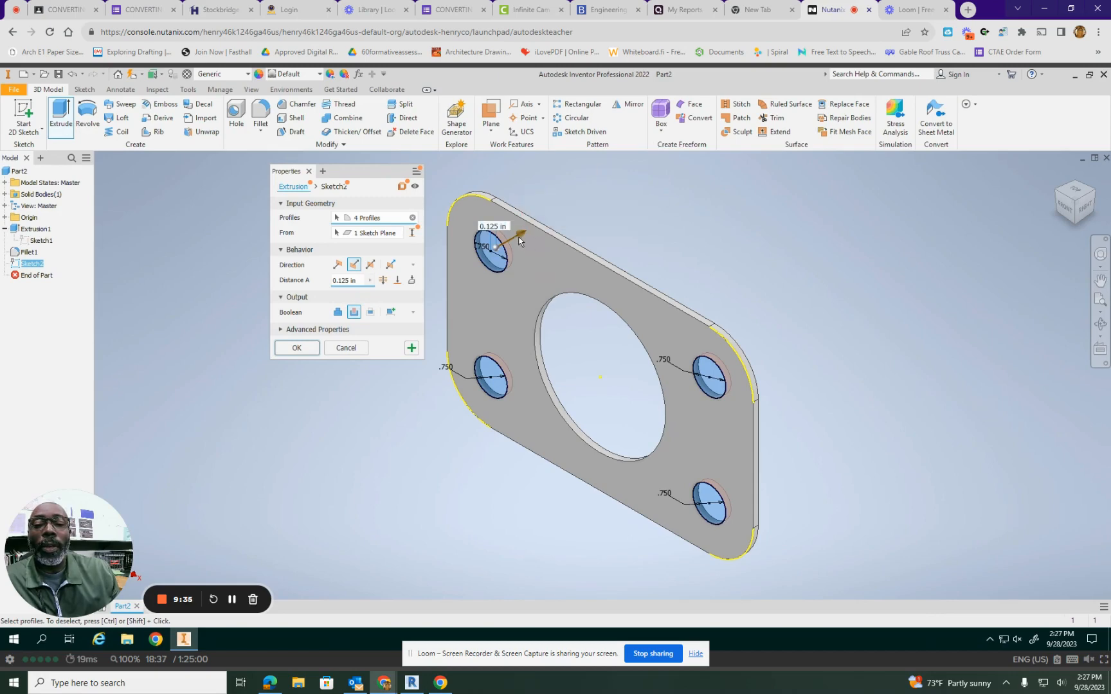
{"action": "left_click", "coordinate": [1097, 196]}
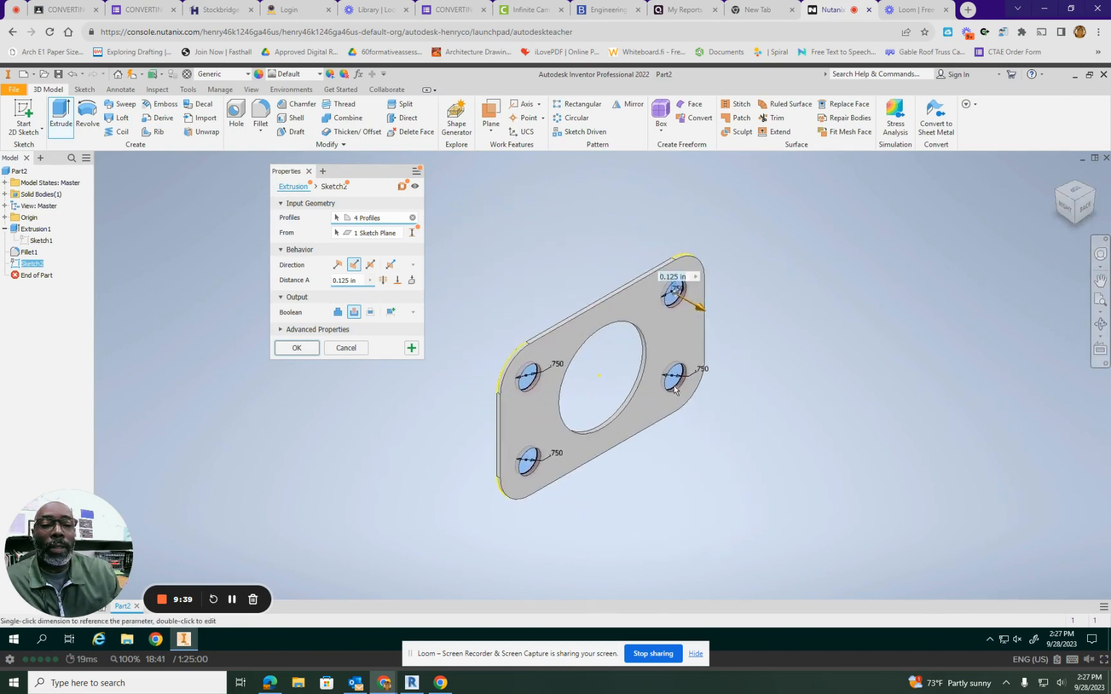
{"action": "left_click_drag", "start_coordinate": [700, 308], "coordinate": [764, 345]}
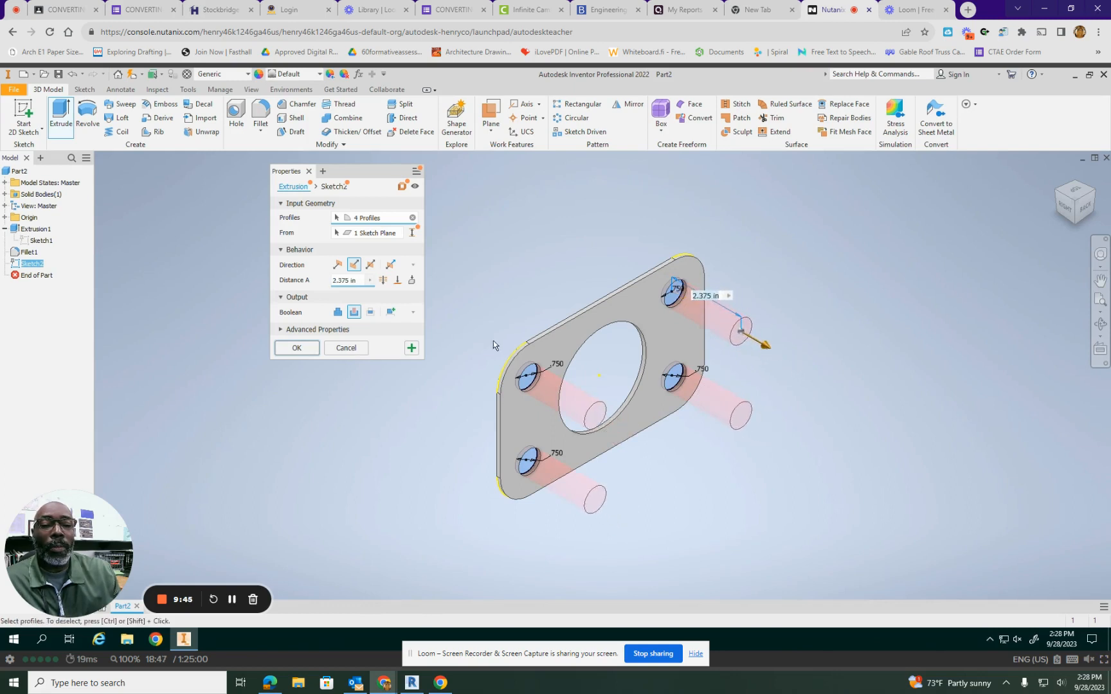
{"action": "left_click", "coordinate": [286, 350]}
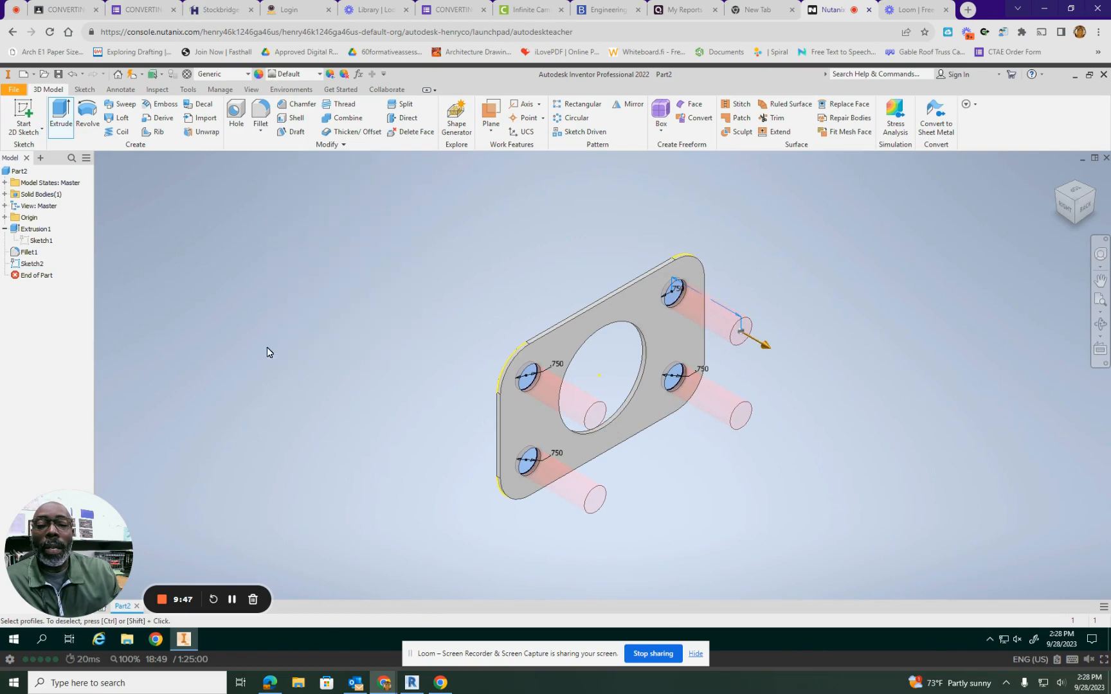
{"action": "left_click", "coordinate": [1058, 173]}
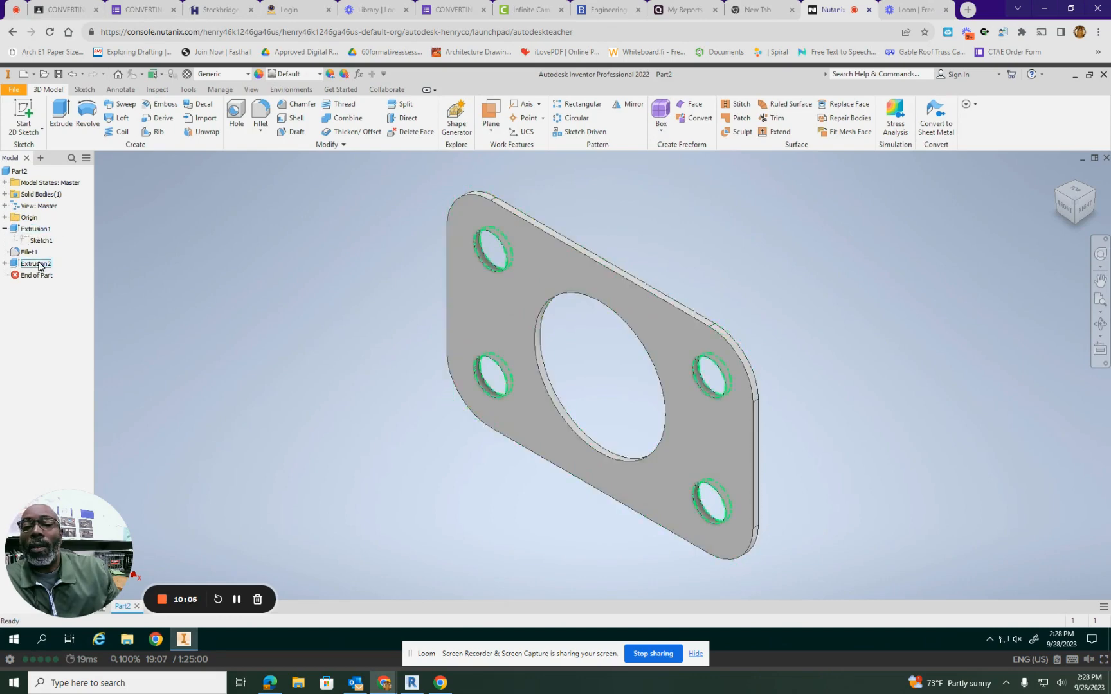
{"action": "left_click", "coordinate": [4, 263]}
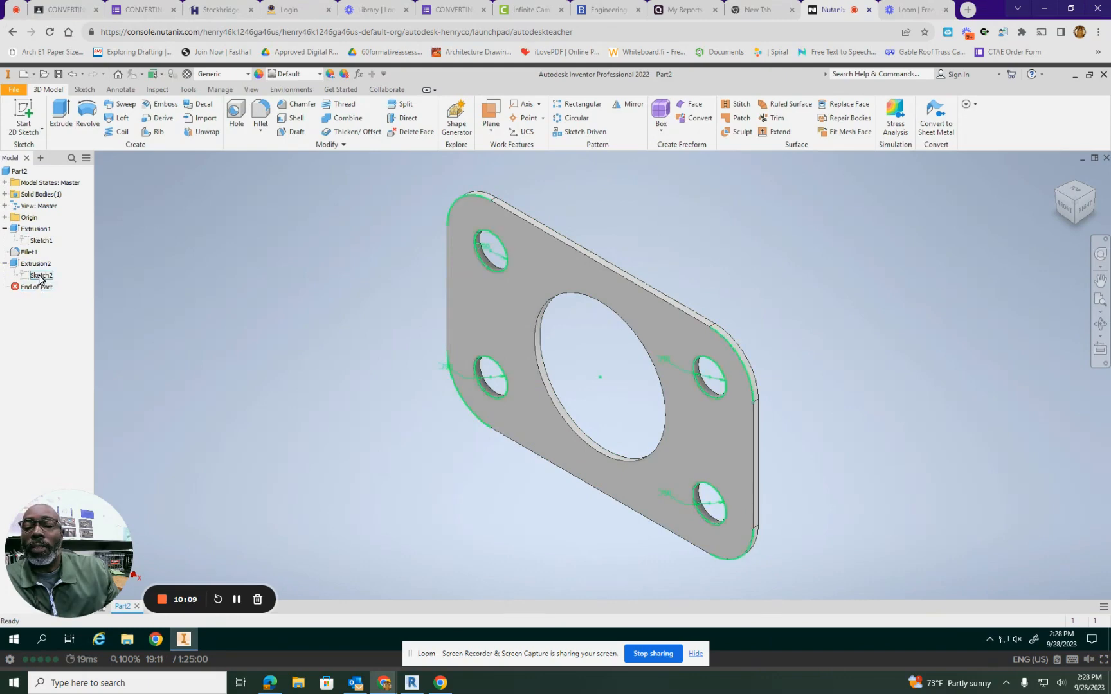
- Start a new sketch on the plate's front face and draw a 0.75 in circle on the horizontal axis between the two left holes
{"action": "left_click", "coordinate": [23, 112]}
{"action": "left_click", "coordinate": [501, 318]}
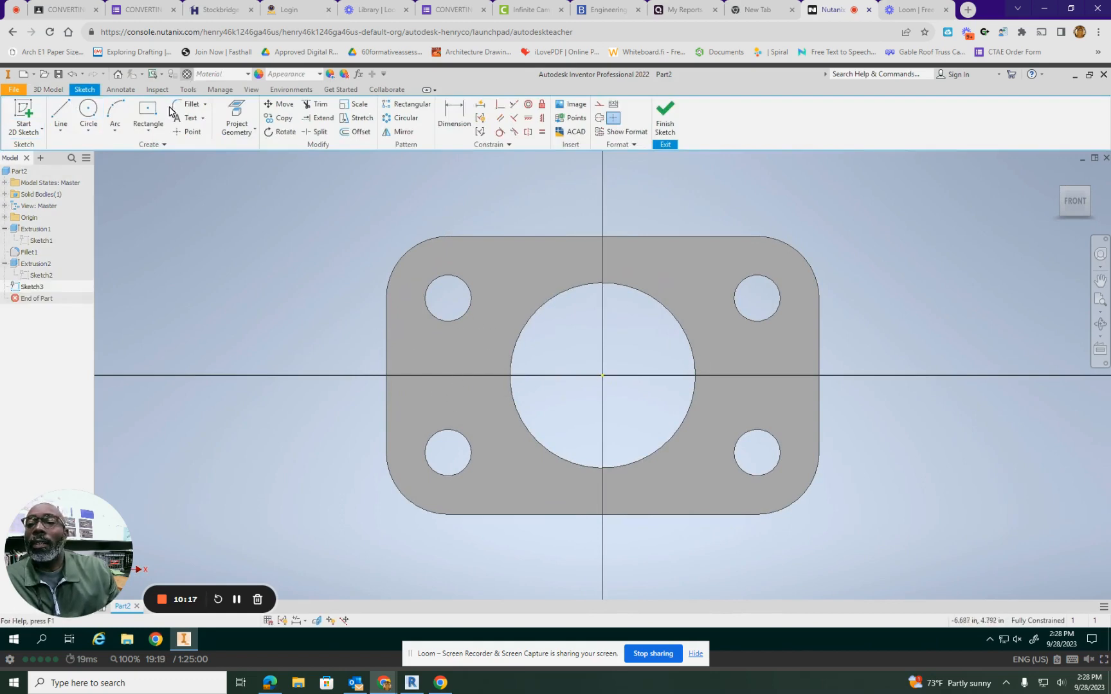
{"action": "left_click", "coordinate": [82, 111]}
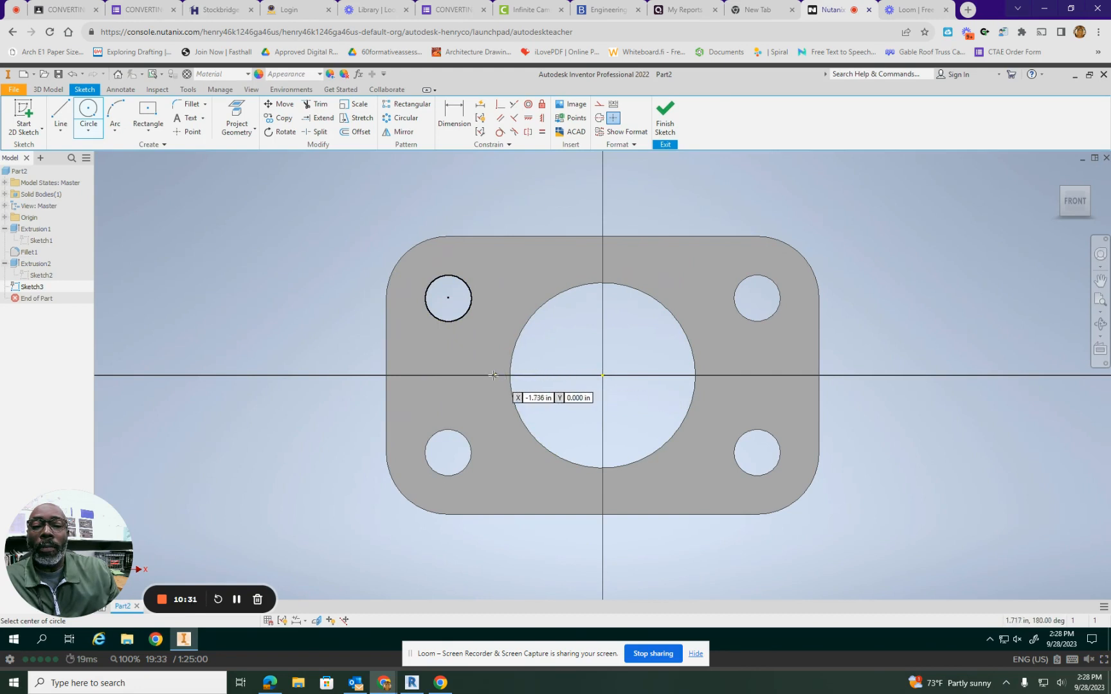
{"action": "left_click", "coordinate": [451, 376]}
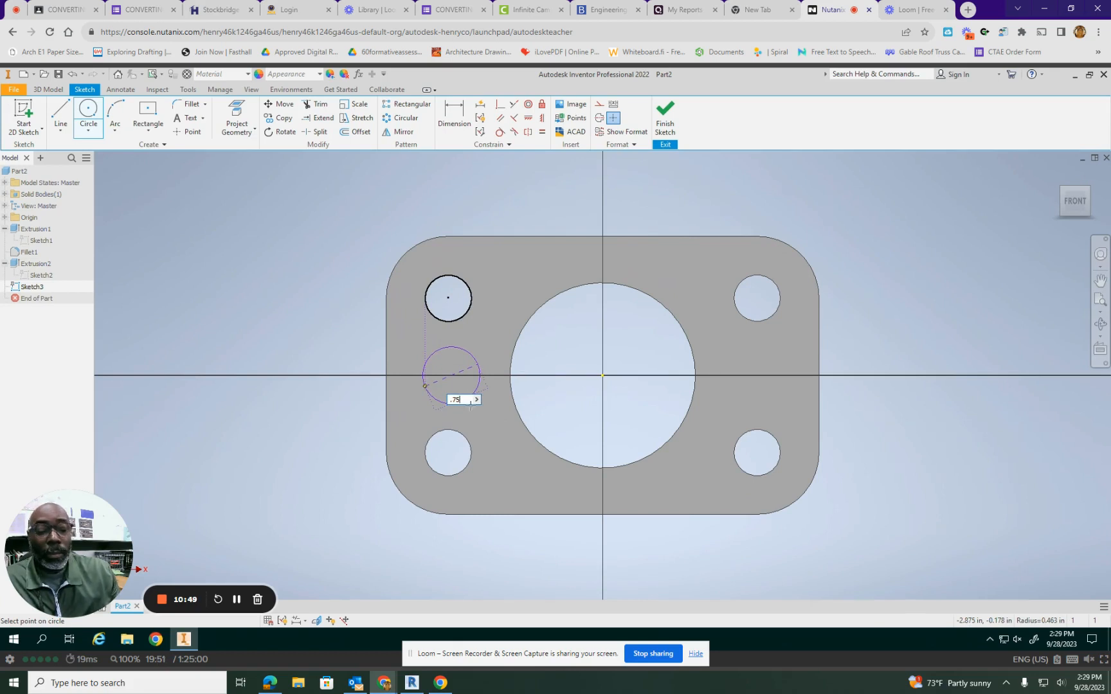
{"action": "key", "text": "Return"}
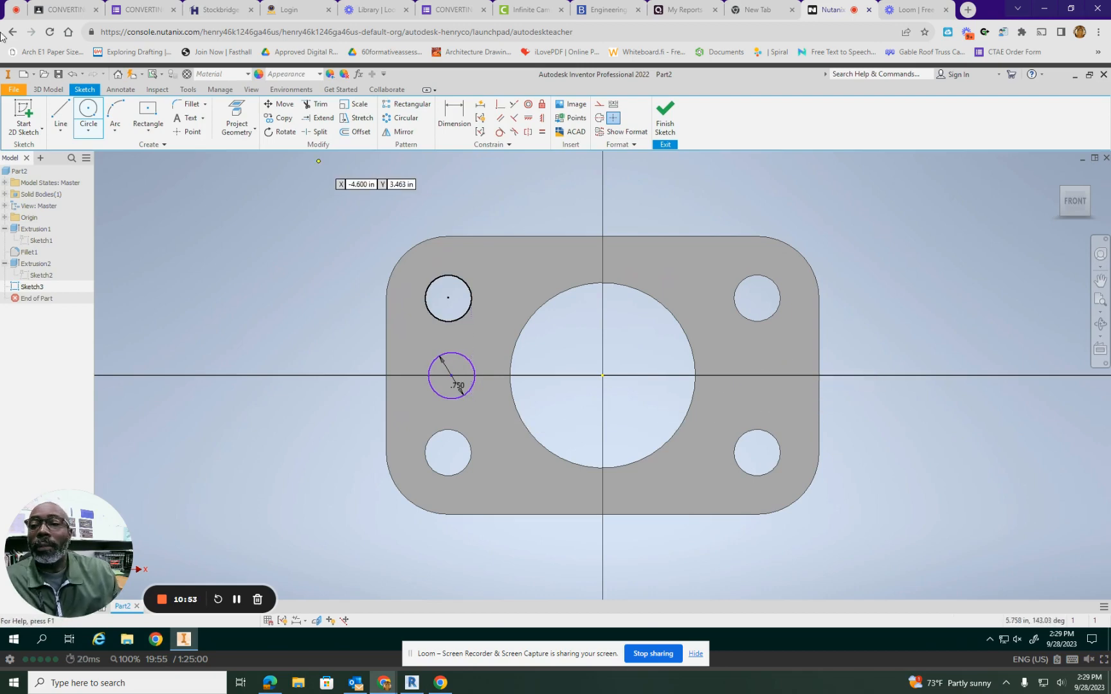
- Draw a vertical helper line between the centers of the two right corner holes
{"action": "left_click", "coordinate": [62, 114]}
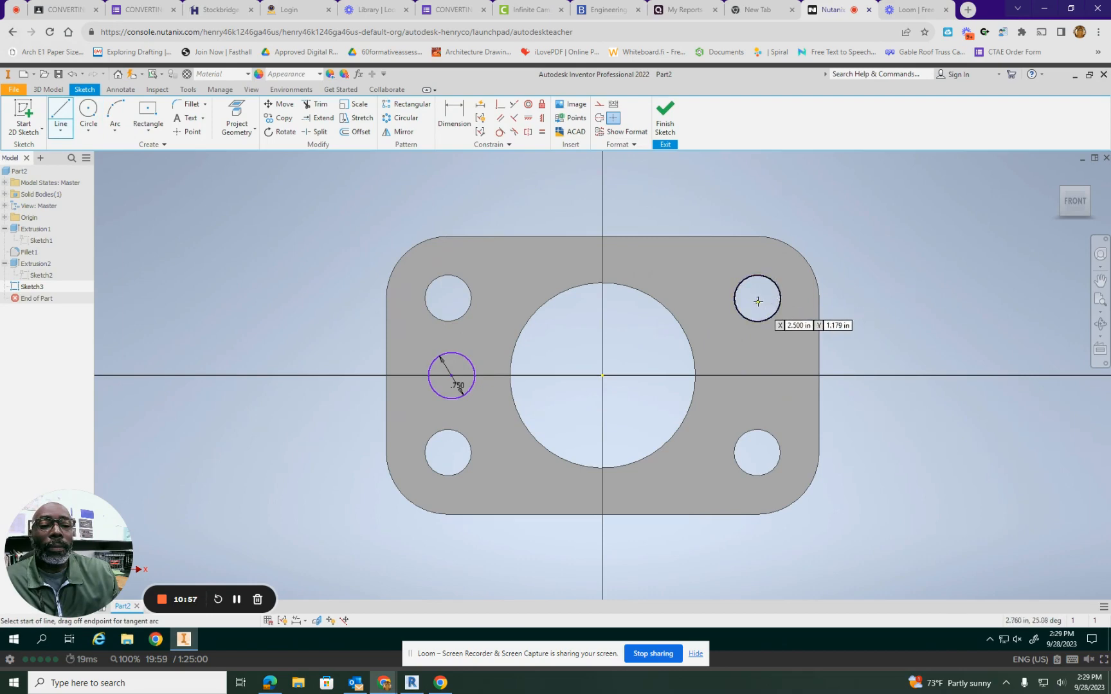
{"action": "left_click", "coordinate": [758, 299]}
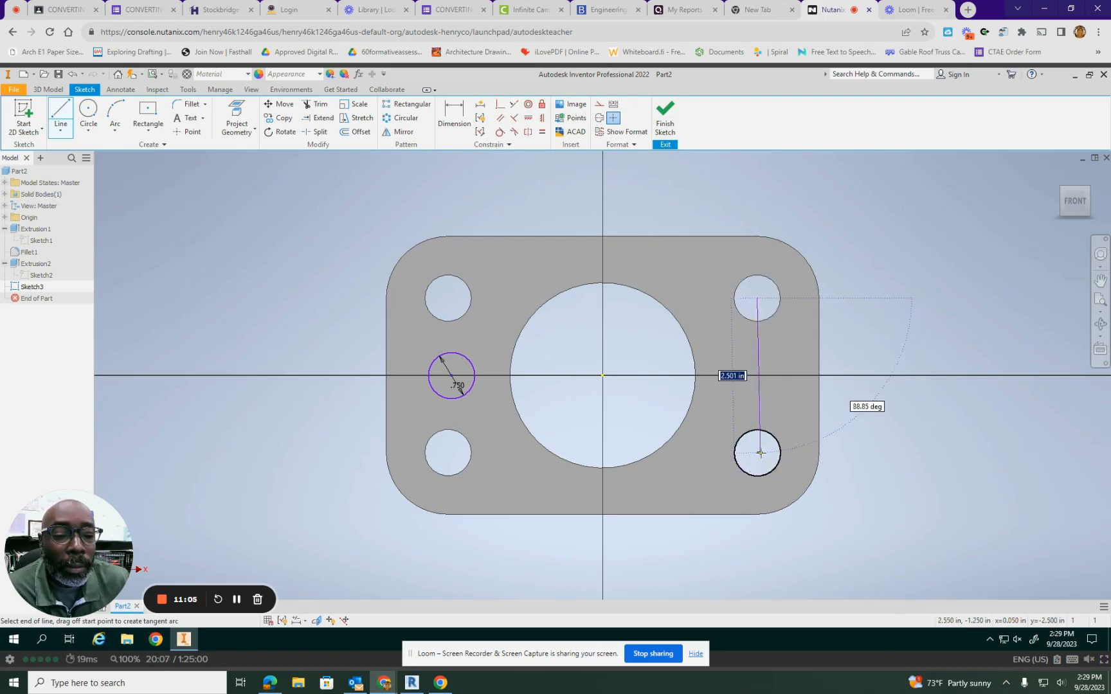
{"action": "left_click", "coordinate": [758, 452]}
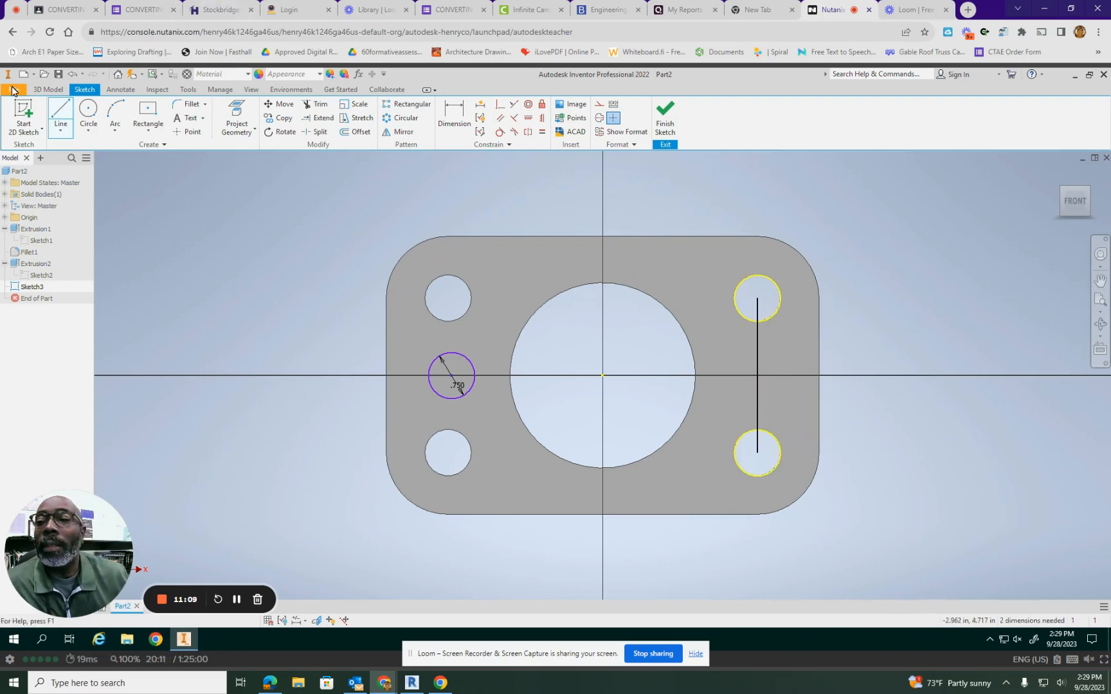
- Draw a 0.75 in circle at the midpoint of the line between the right holes and delete that line
{"action": "left_click", "coordinate": [90, 113]}
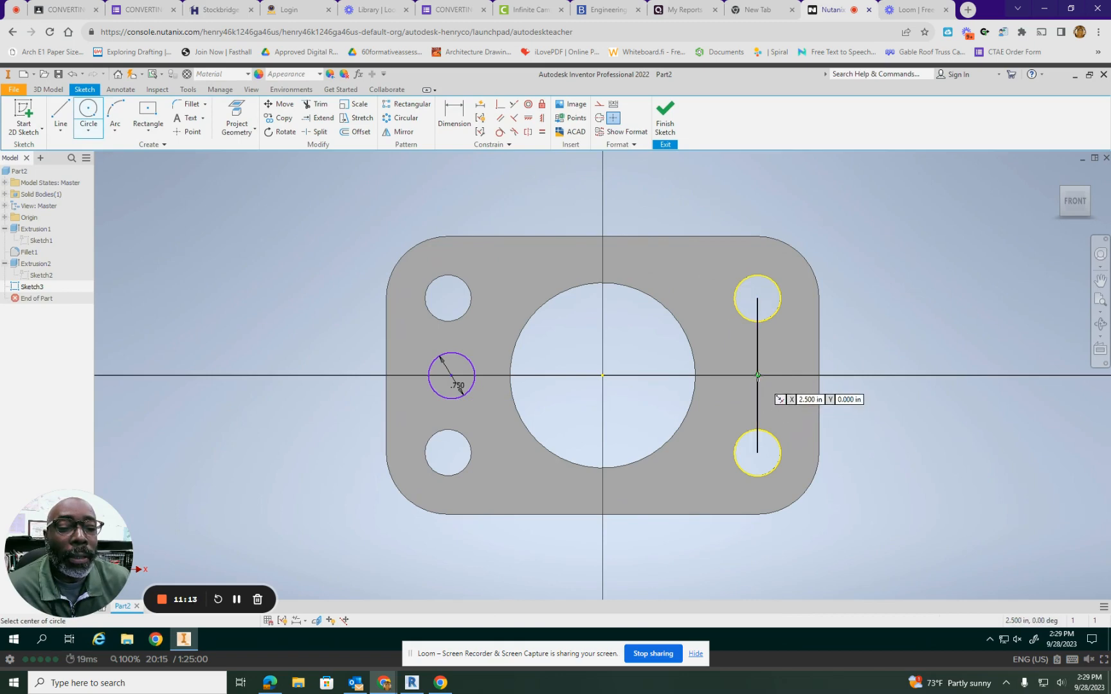
{"action": "left_click", "coordinate": [757, 375]}
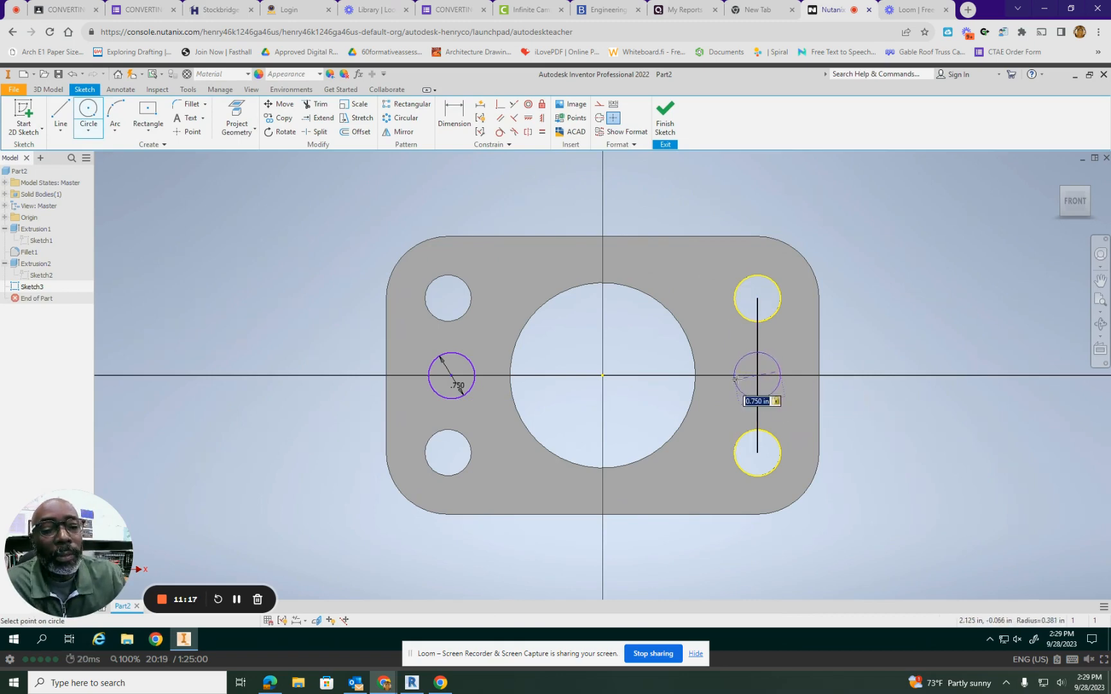
{"action": "key", "text": "Return"}
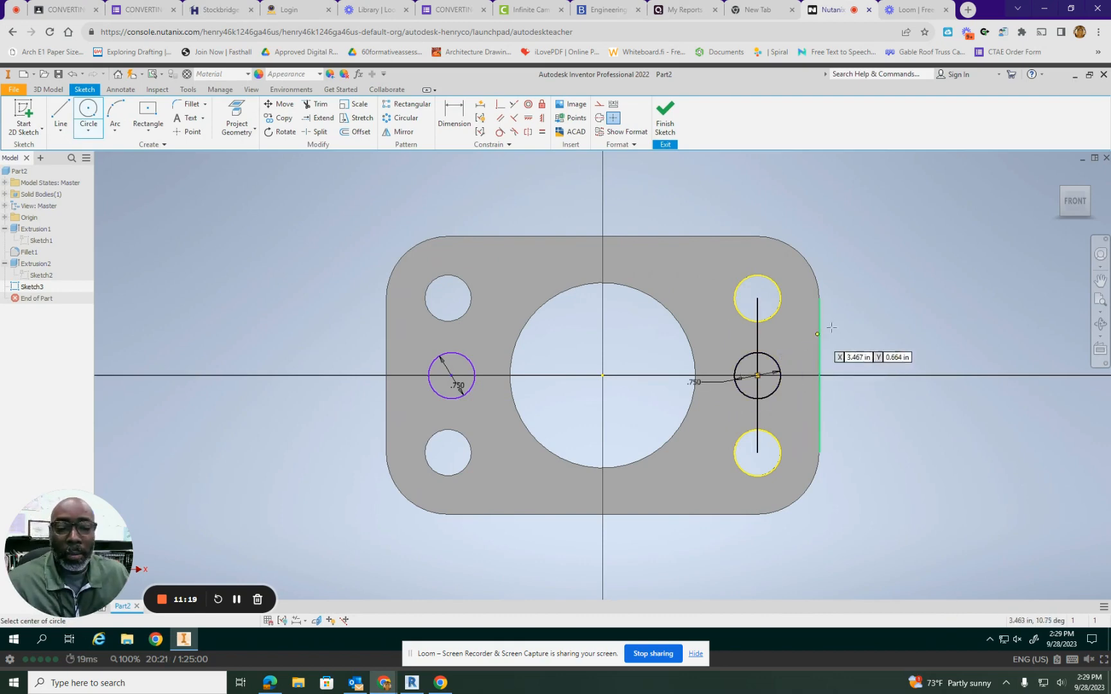
{"action": "key", "text": "Escape"}
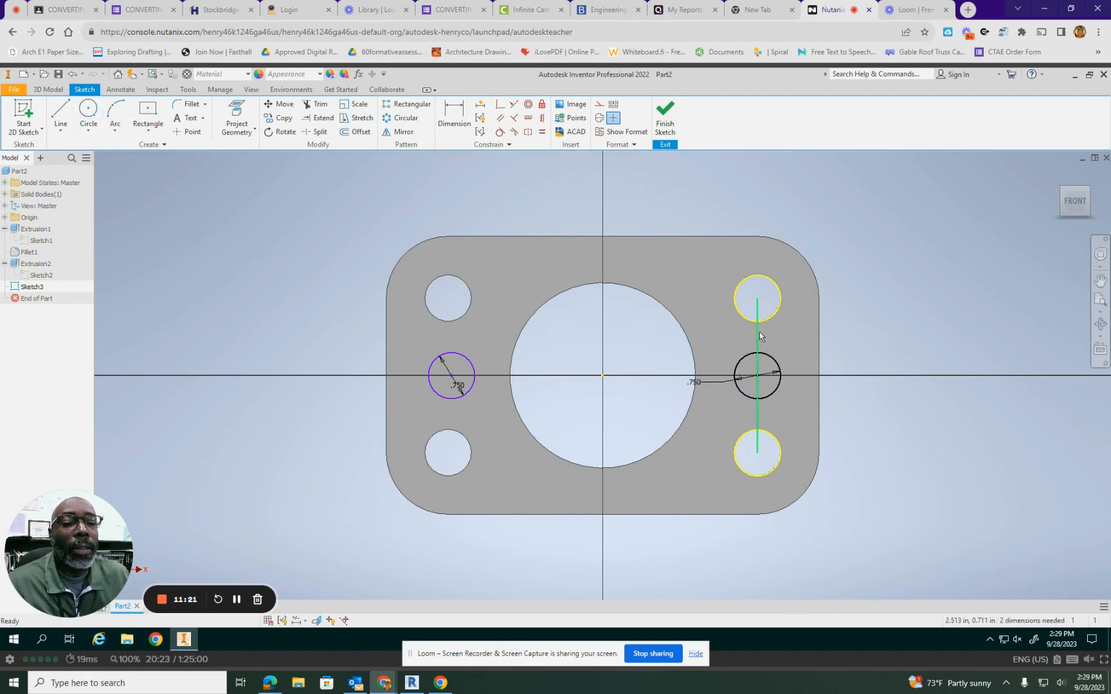
{"action": "key", "text": "Delete"}
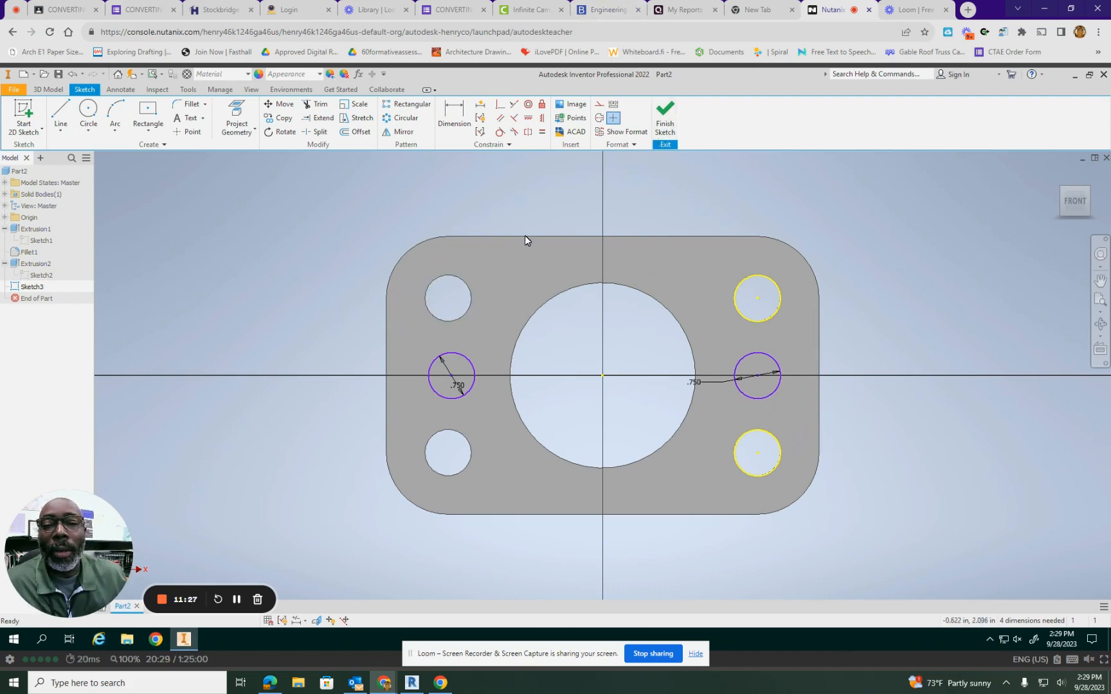
- Draw a two-point rectangle from the left middle circle's lowest point to the right middle circle's highest point, and finish the sketch
{"action": "left_click", "coordinate": [151, 113]}
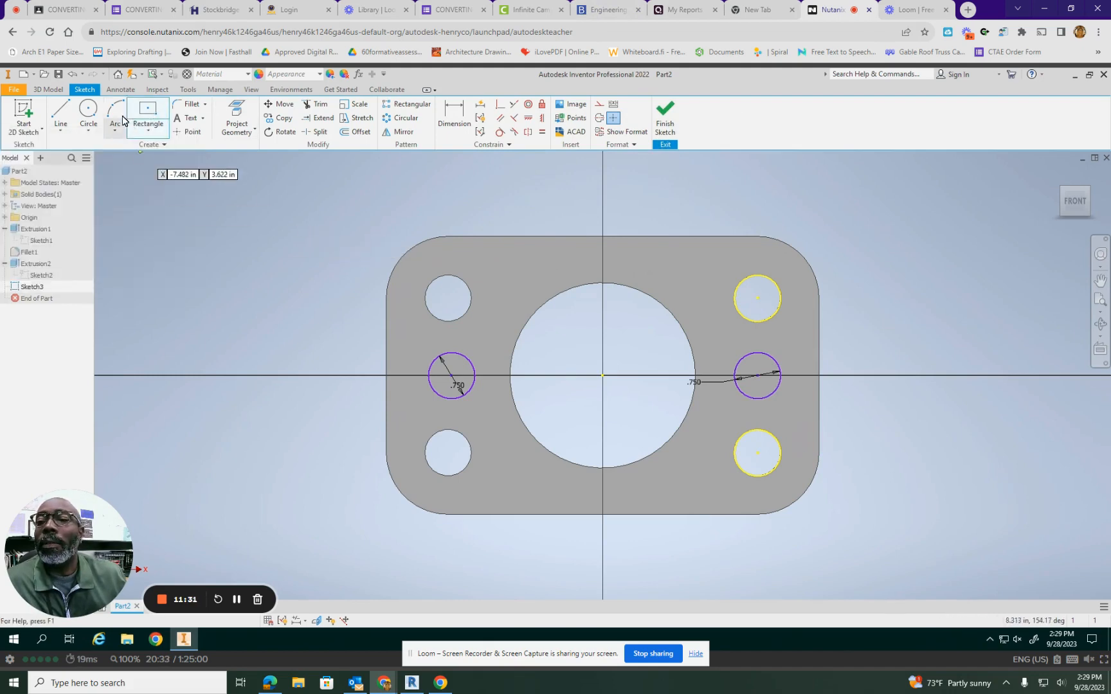
{"action": "left_click", "coordinate": [150, 130]}
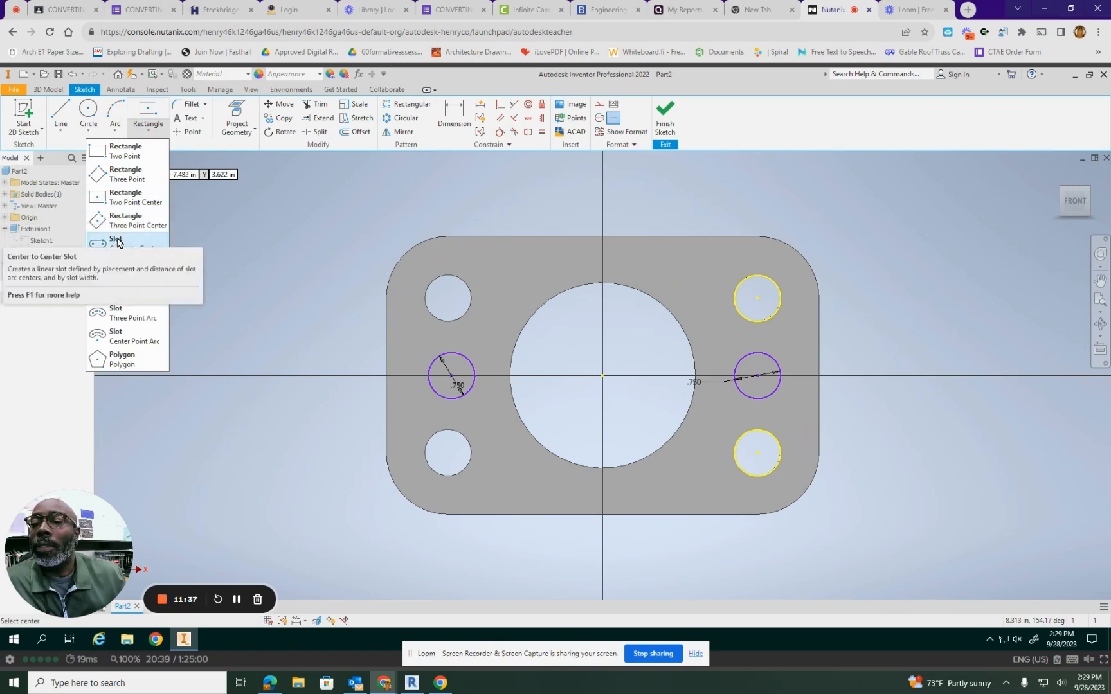
{"action": "left_click", "coordinate": [119, 153]}
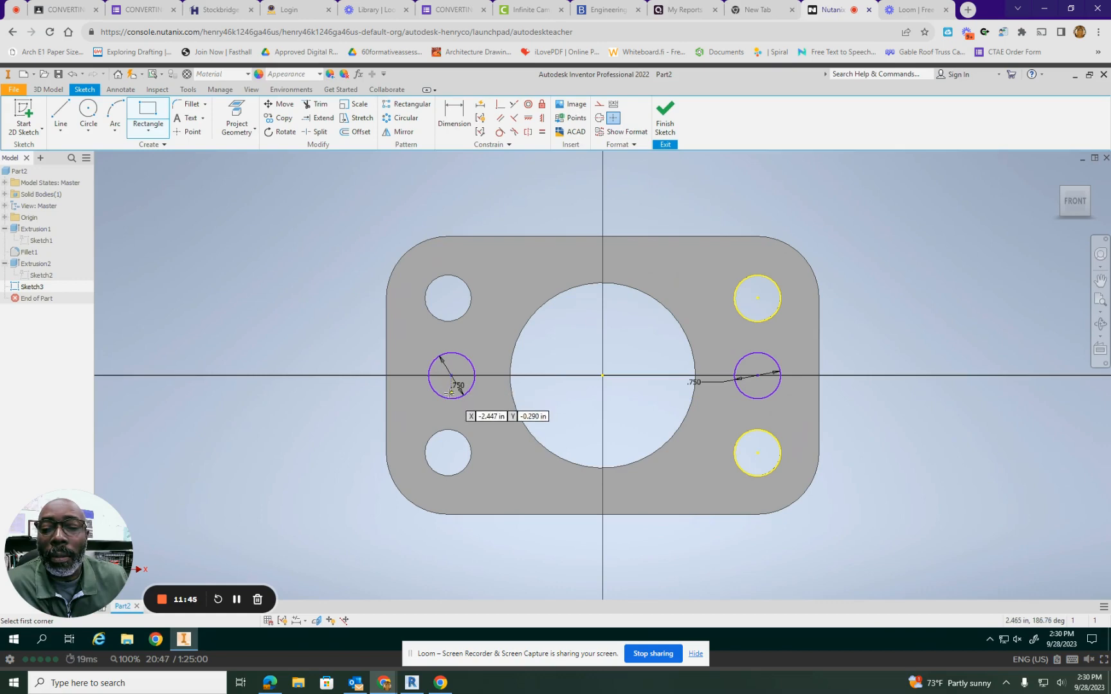
{"action": "left_click", "coordinate": [450, 397]}
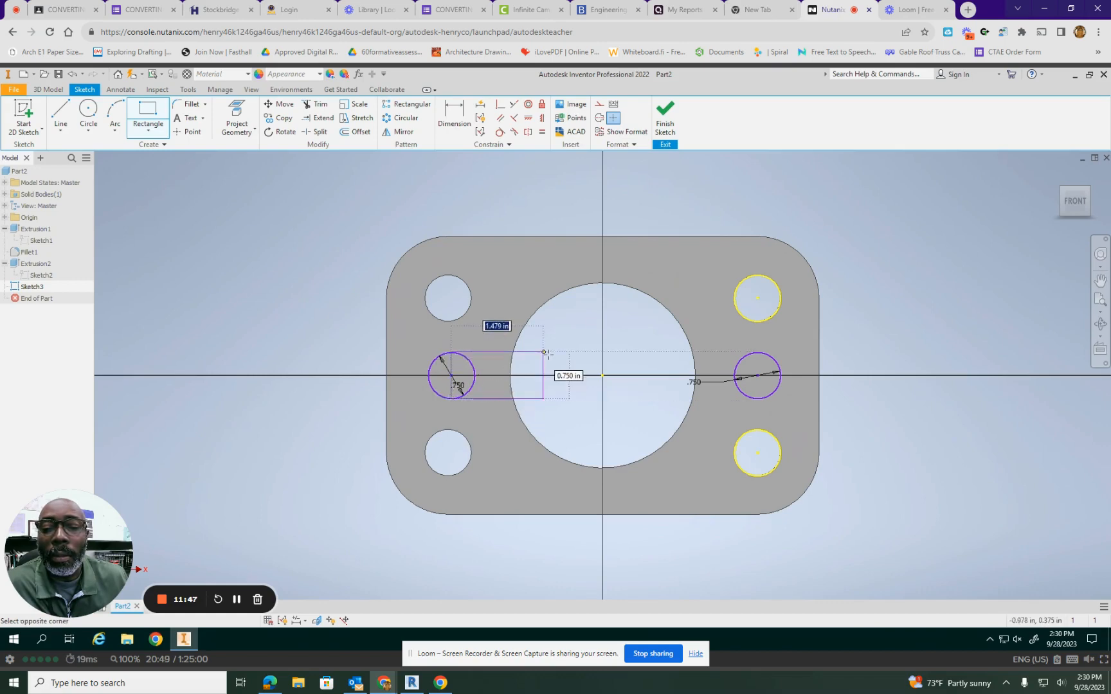
{"action": "left_click", "coordinate": [758, 352]}
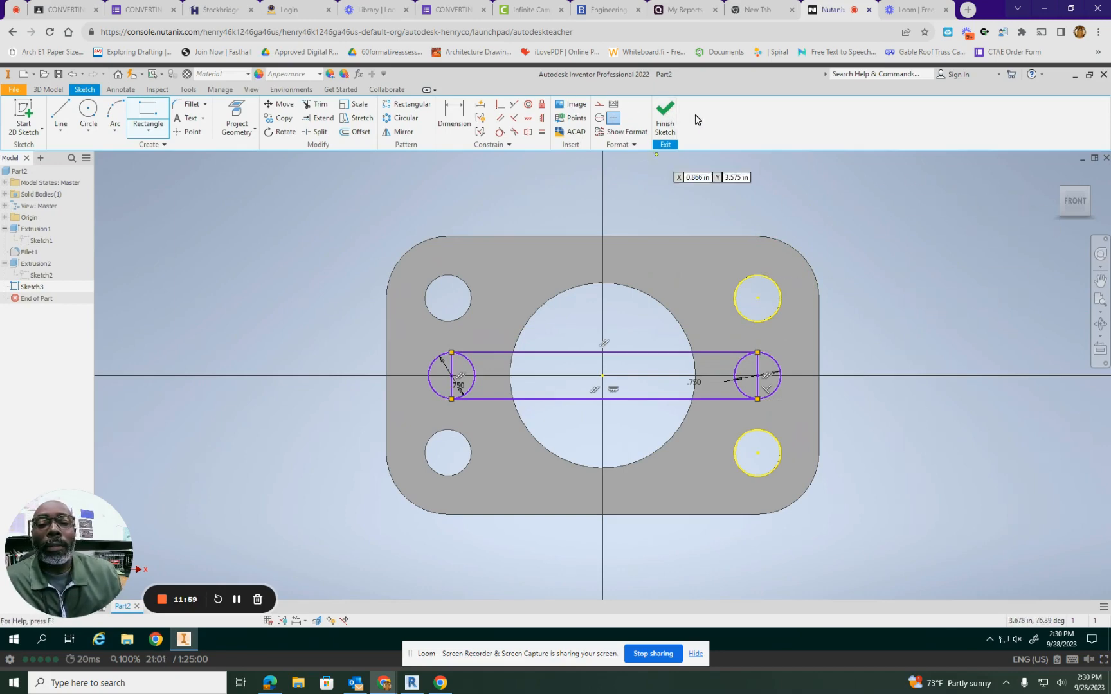
{"action": "left_click", "coordinate": [664, 119]}
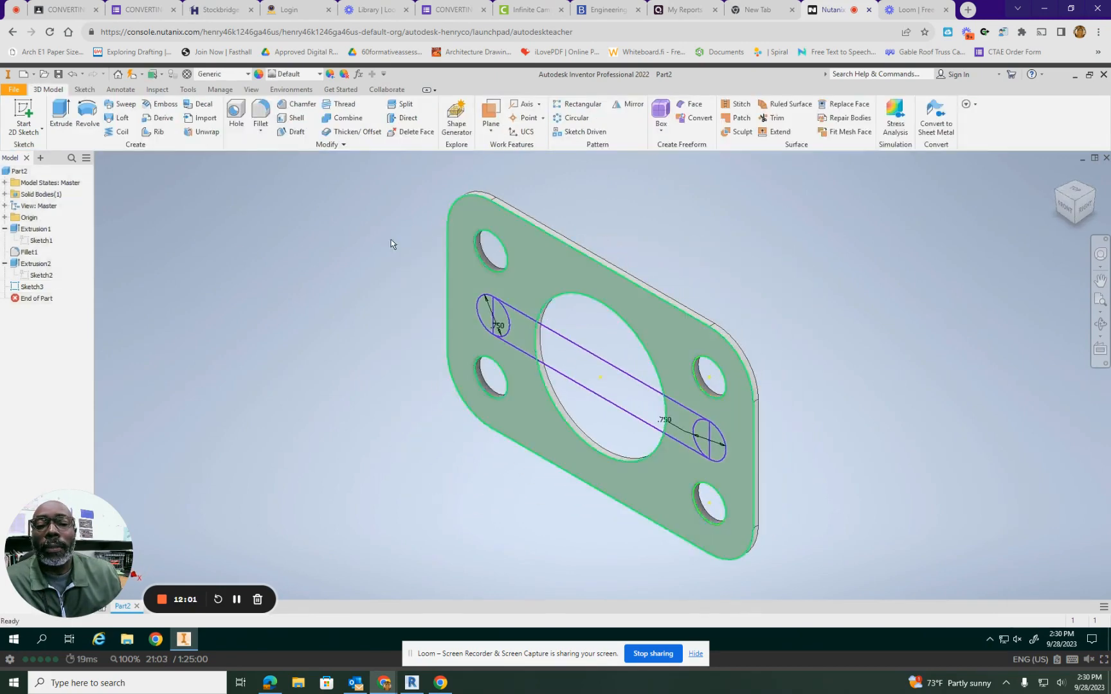
- Extrude all regions of the rectangle and its two end circles as a cut through the plate with a distance of 2.375 in
{"action": "left_click", "coordinate": [61, 114]}
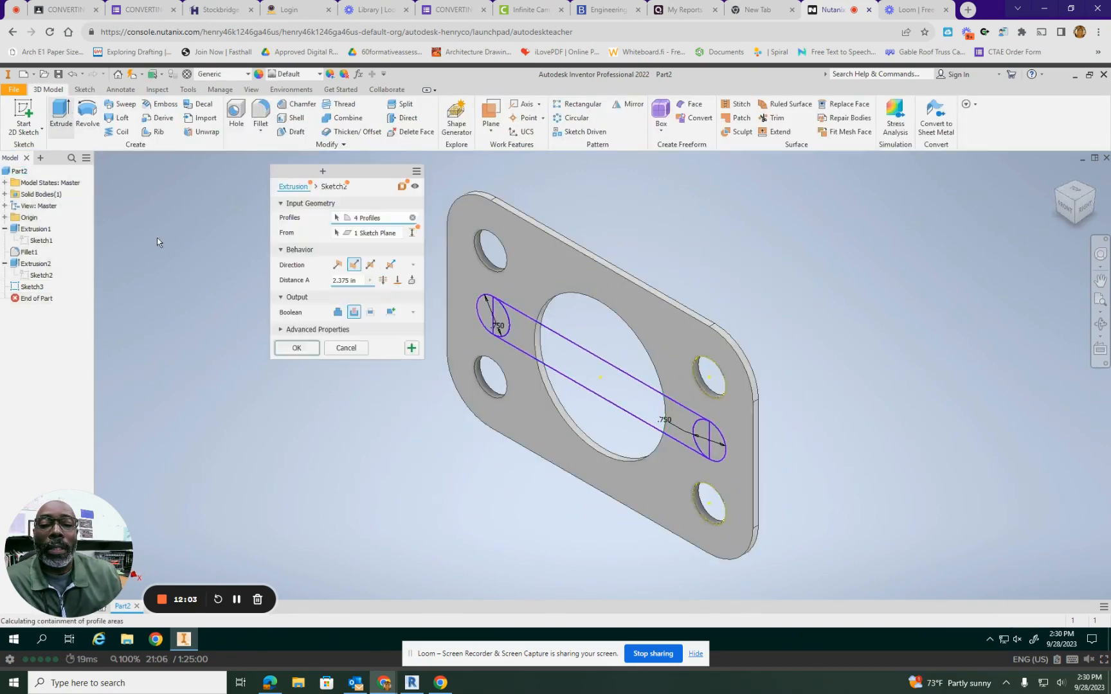
{"action": "left_click", "coordinate": [567, 346]}
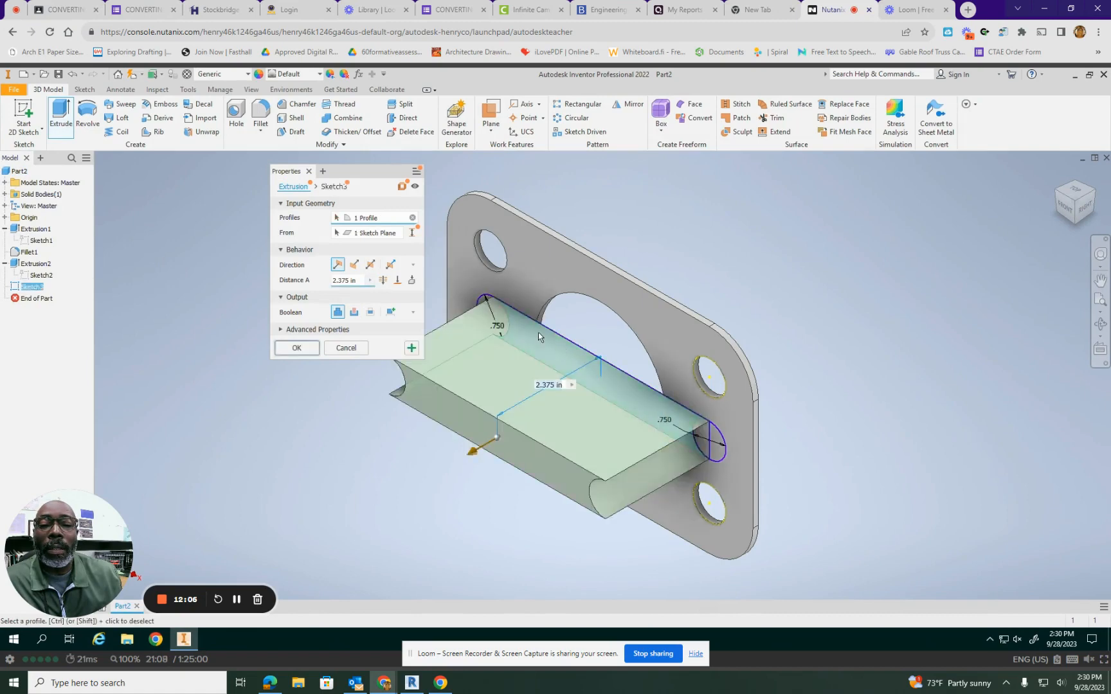
{"action": "left_click", "coordinate": [484, 302]}
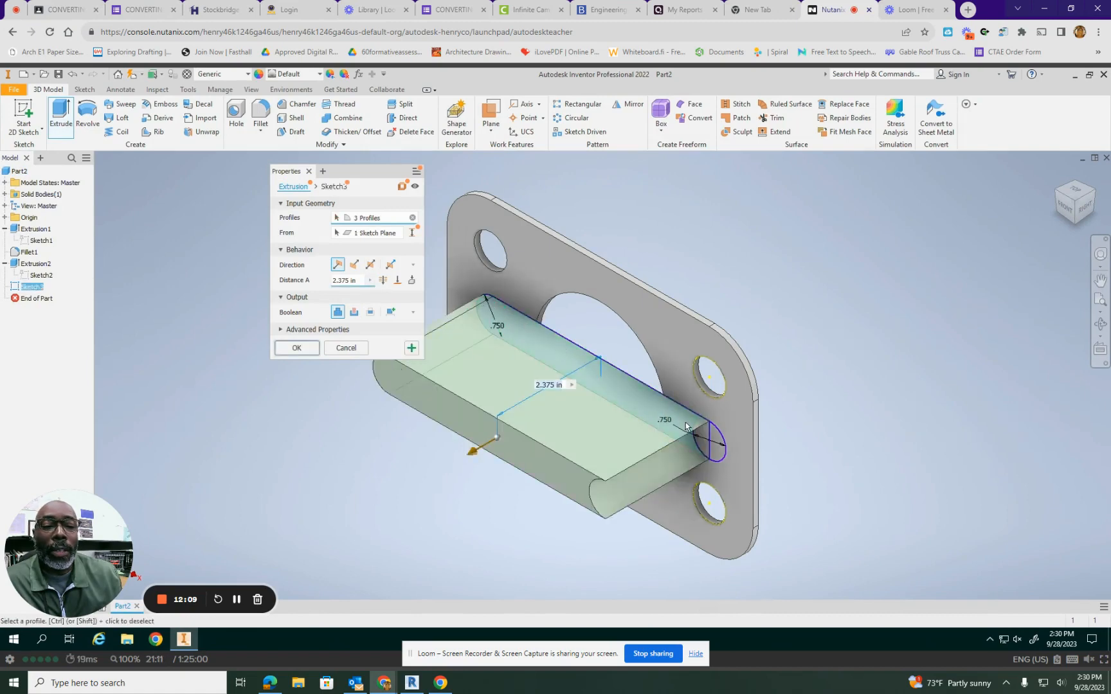
{"action": "left_click", "coordinate": [718, 437]}
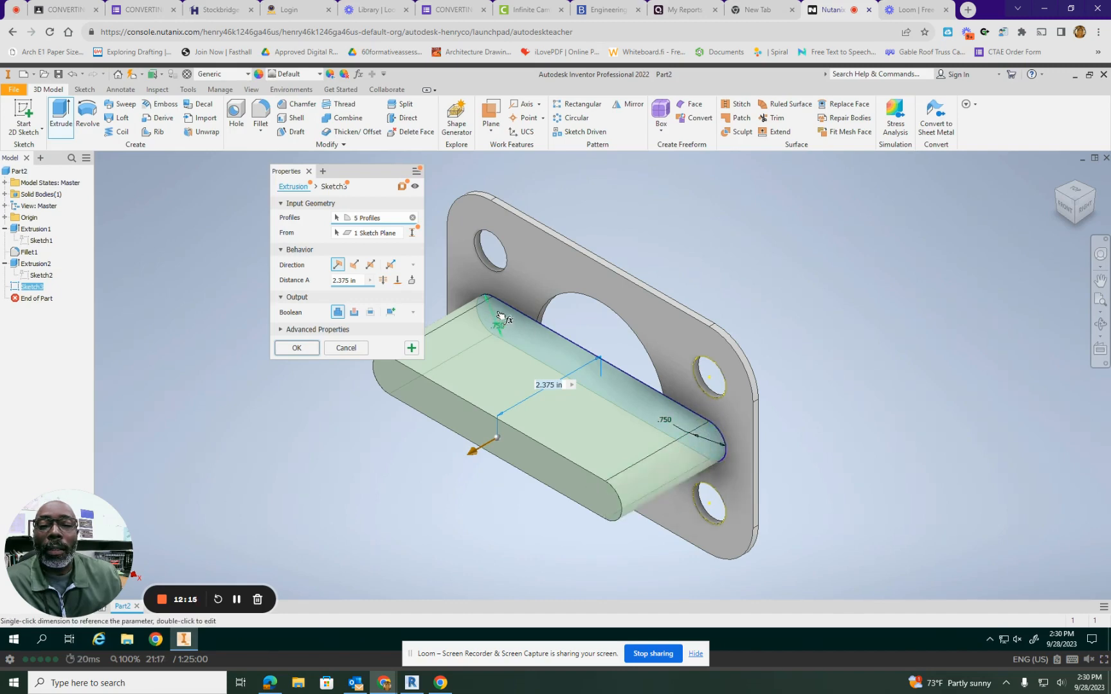
{"action": "left_click", "coordinate": [353, 313]}
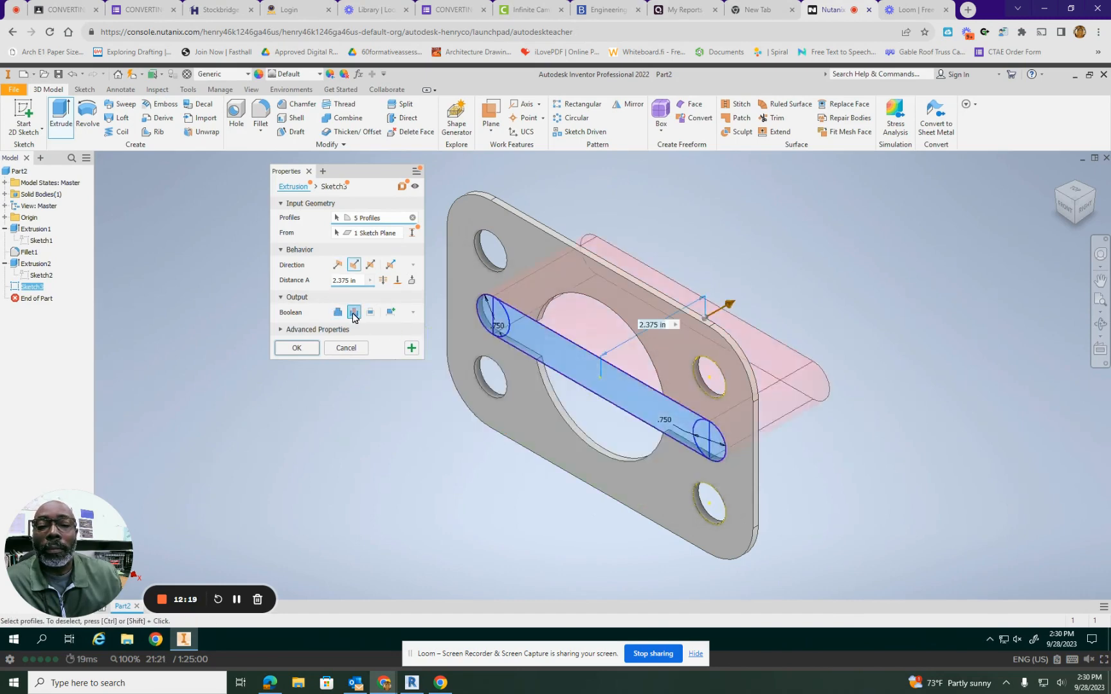
{"action": "left_click", "coordinate": [303, 349]}
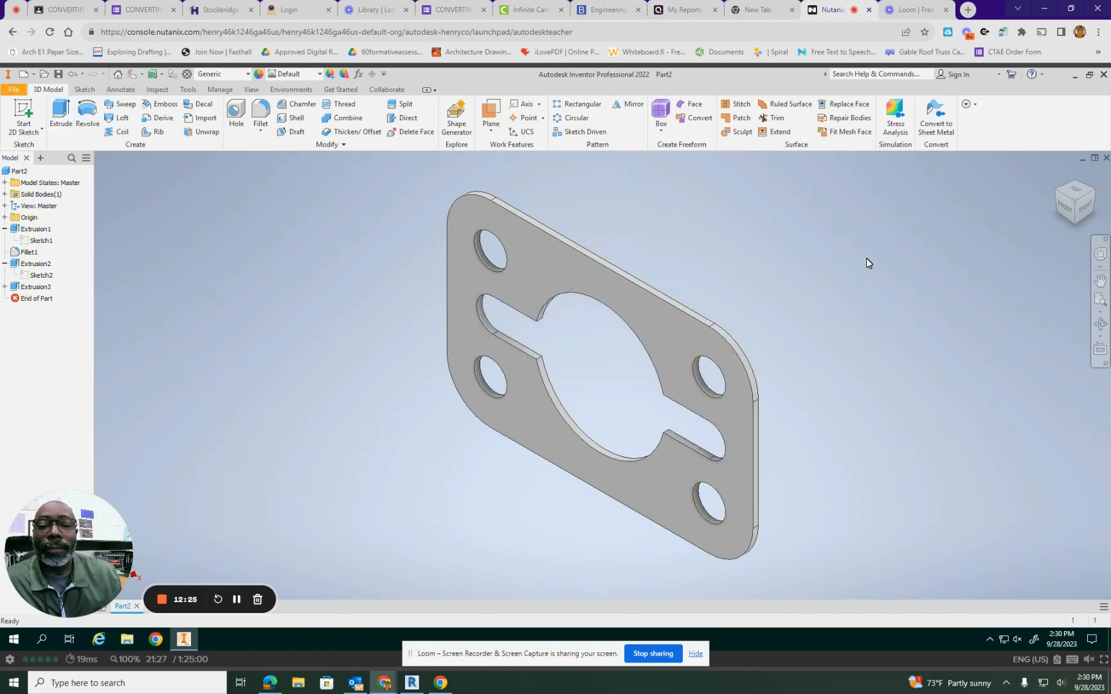
{"action": "left_click", "coordinate": [19, 171]}
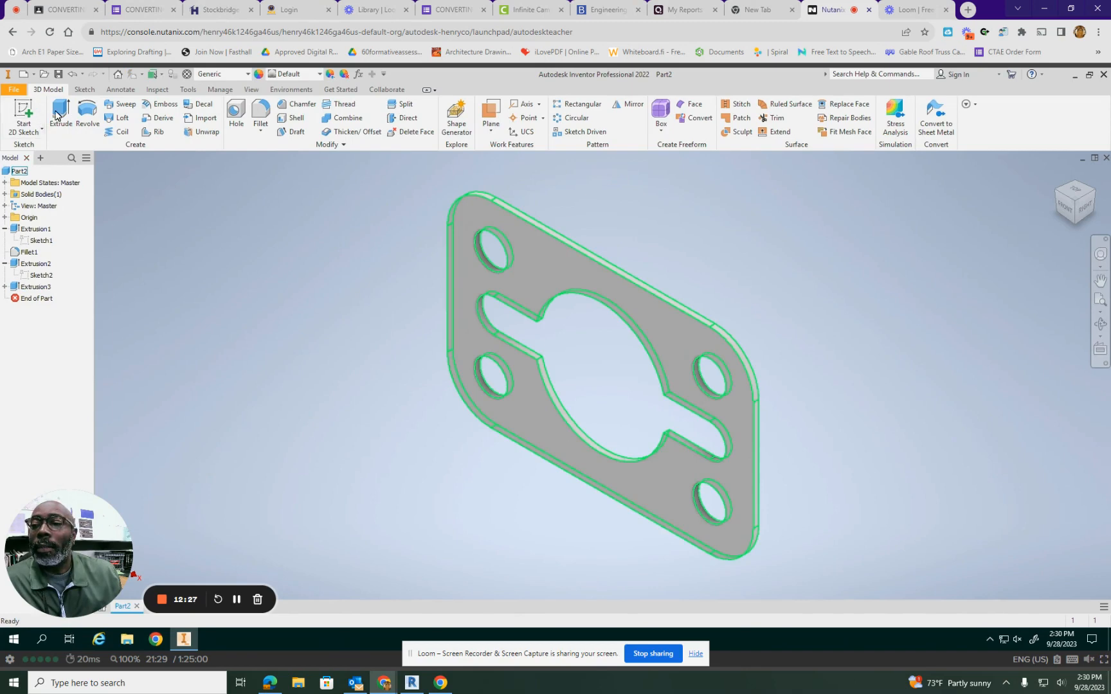
{"action": "left_click", "coordinate": [13, 89]}
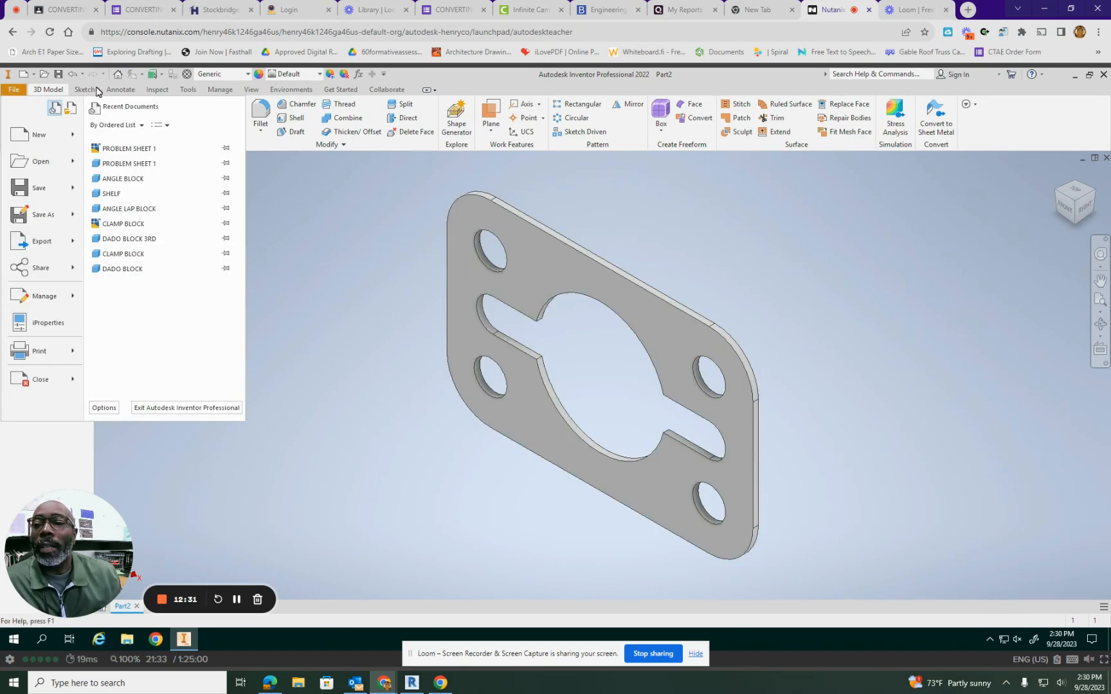
{"action": "left_click", "coordinate": [411, 225]}
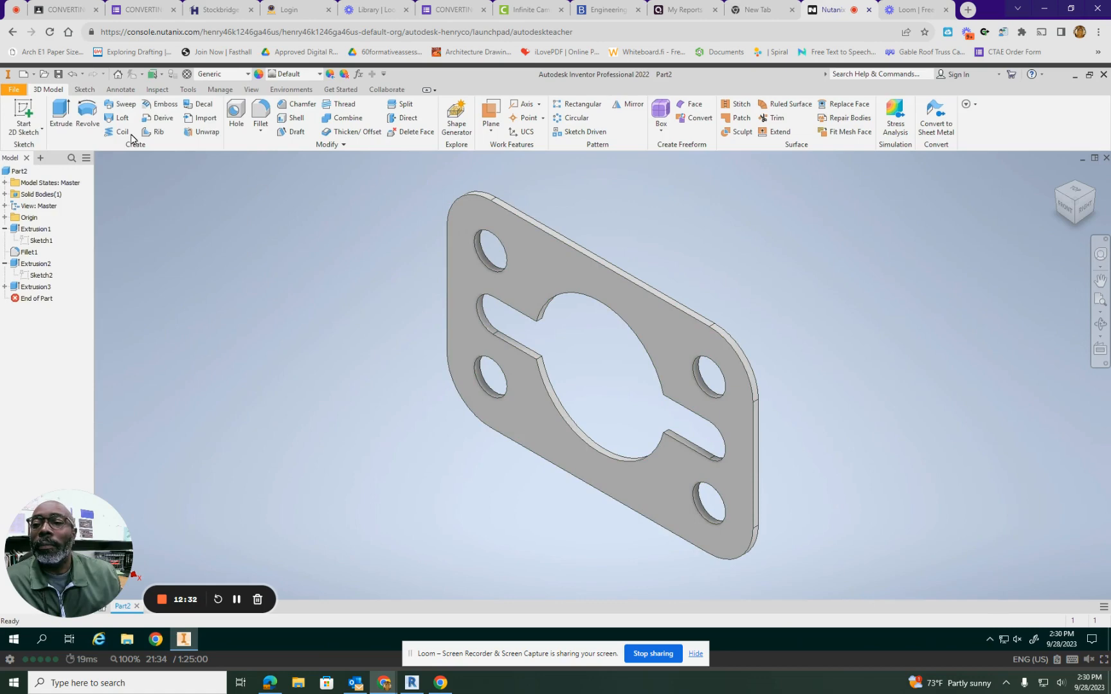
- Start a new sketch on the plate's front face
{"action": "left_click", "coordinate": [23, 114]}
{"action": "left_click", "coordinate": [542, 277]}
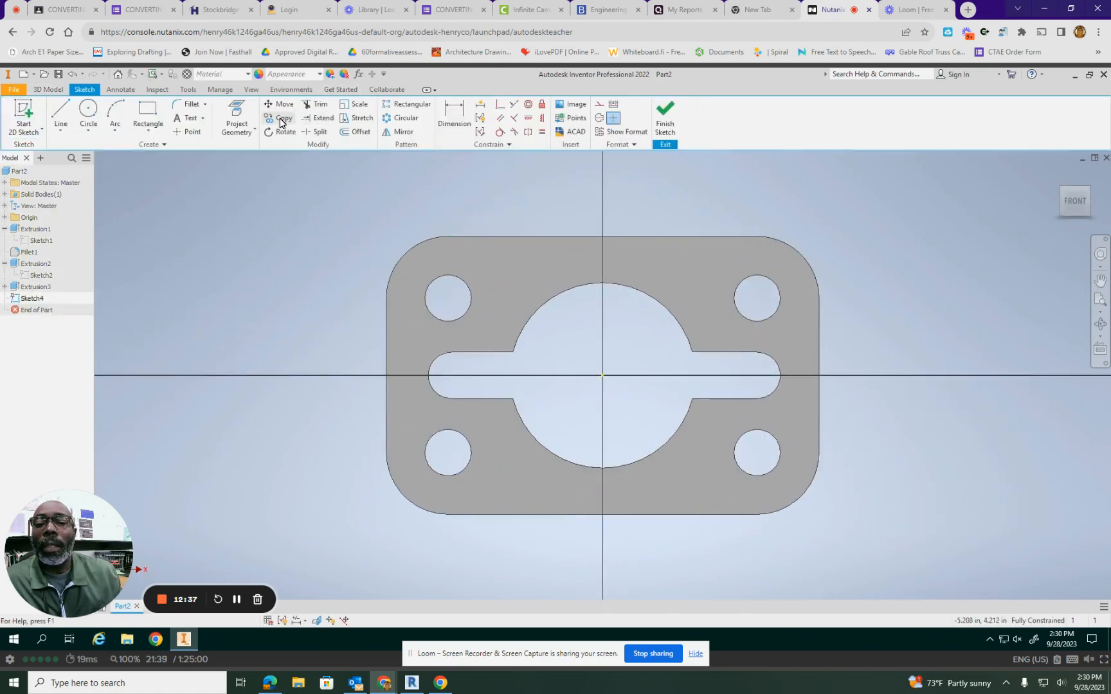
{"action": "left_click", "coordinate": [148, 131]}
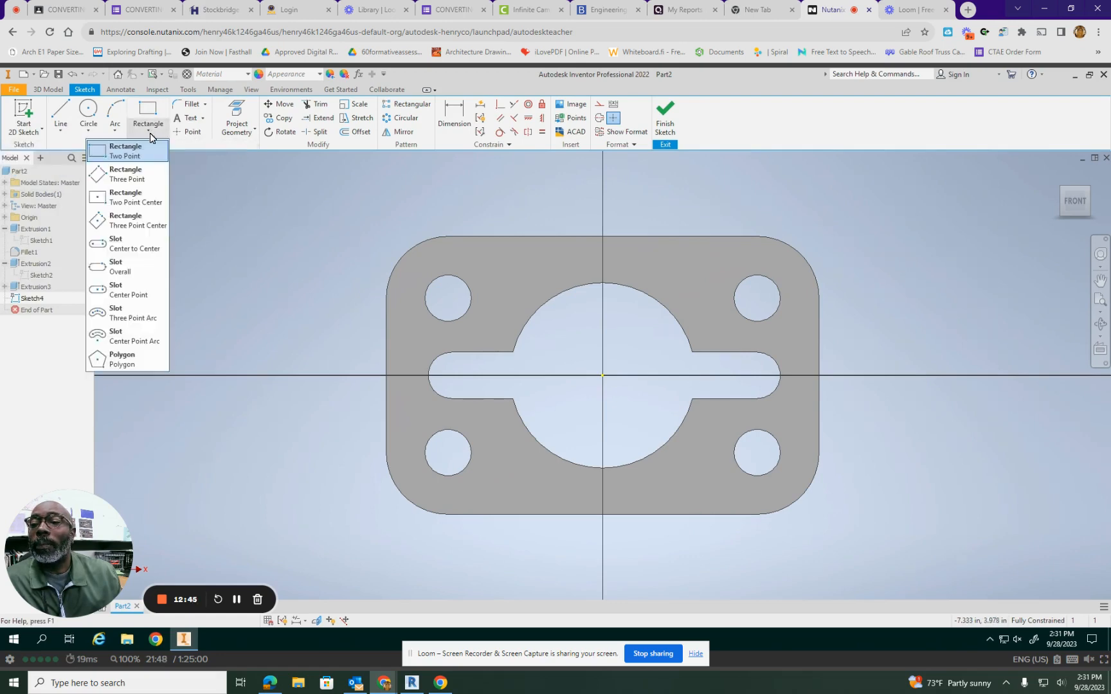
{"action": "left_click", "coordinate": [129, 225]}
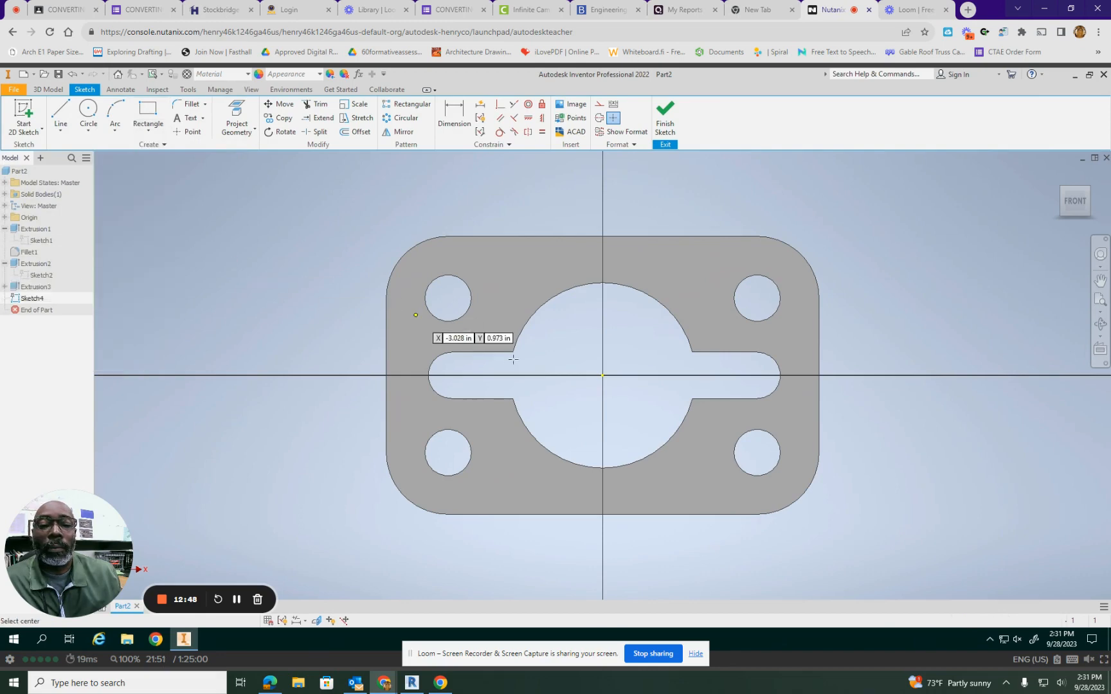
{"action": "left_click", "coordinate": [602, 375]}
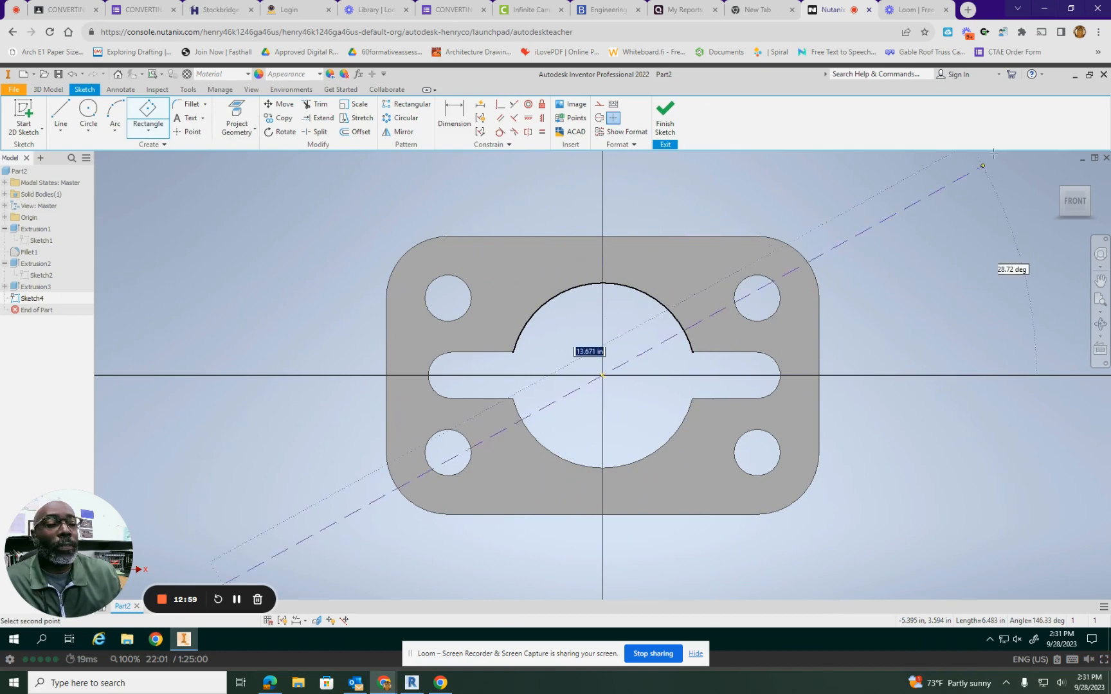
{"action": "left_click", "coordinate": [1061, 177]}
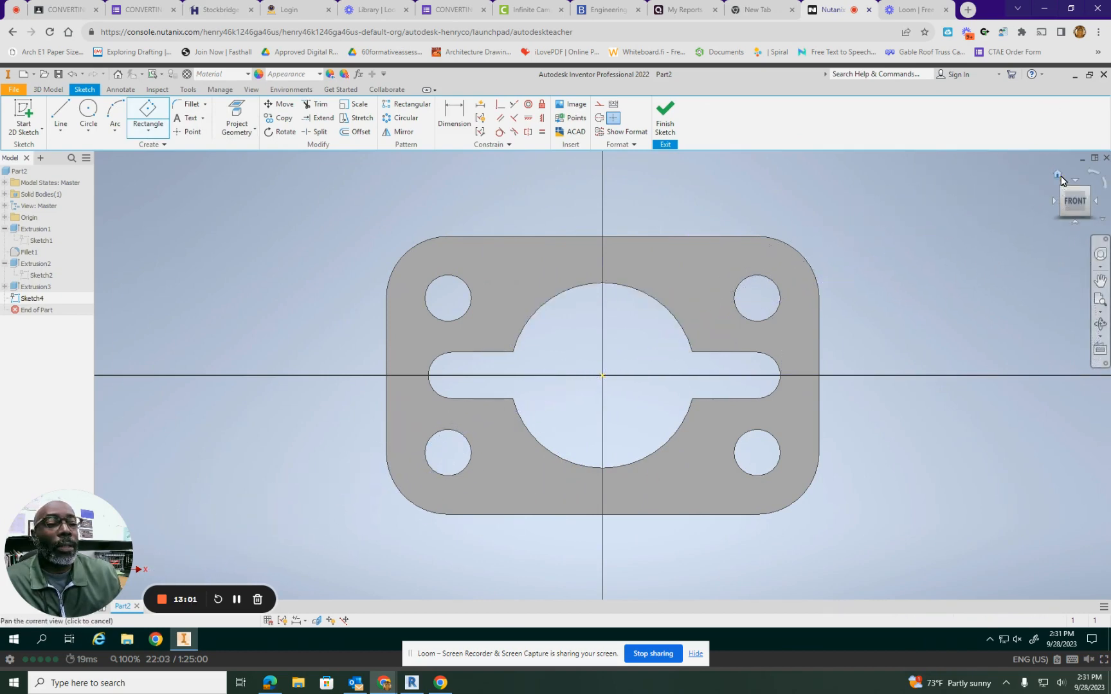
{"action": "left_click", "coordinate": [1058, 179]}
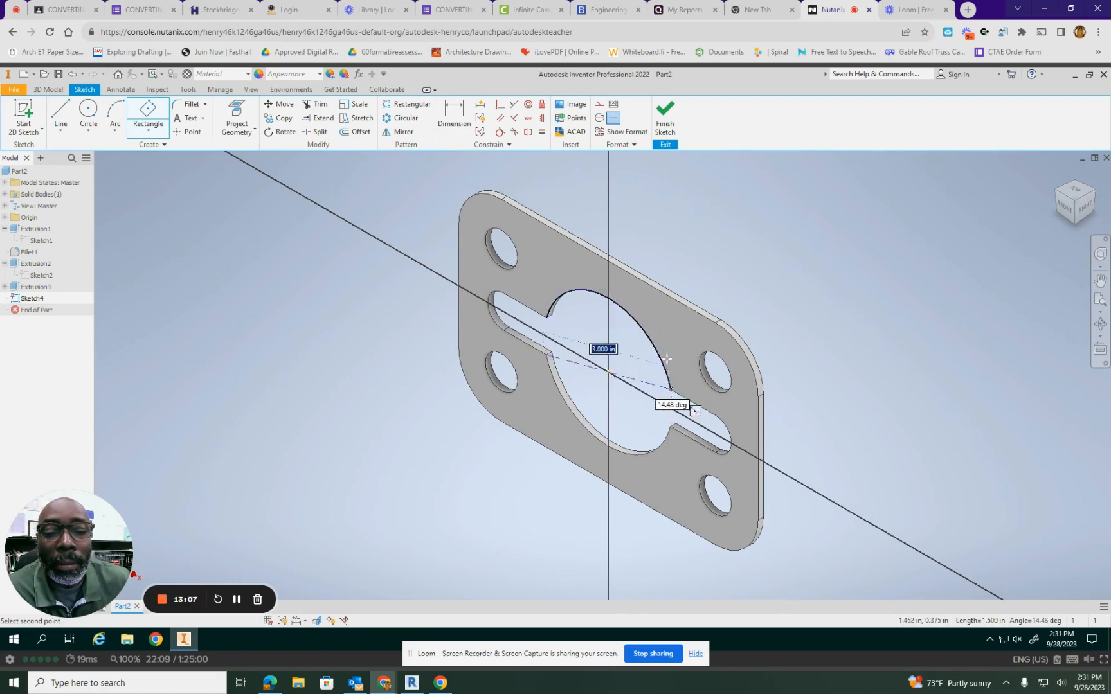
- Draw a two-point center rectangle about 0.85 in wide and 3.9 in high, centered on the origin
{"action": "left_click", "coordinate": [153, 133]}
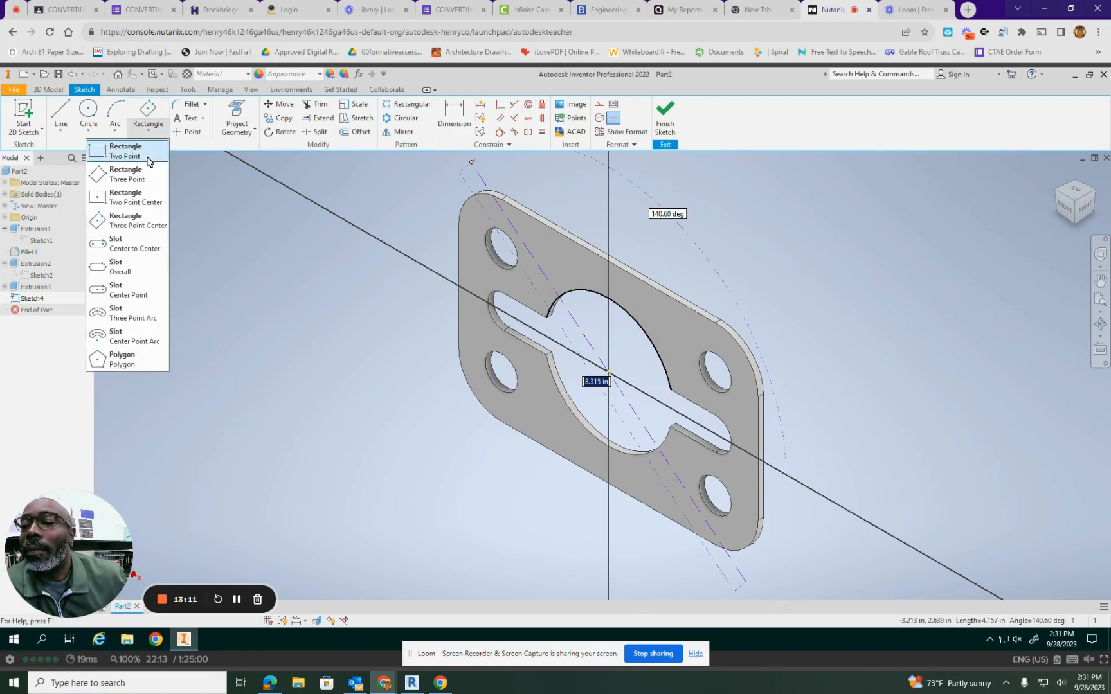
{"action": "left_click", "coordinate": [142, 203]}
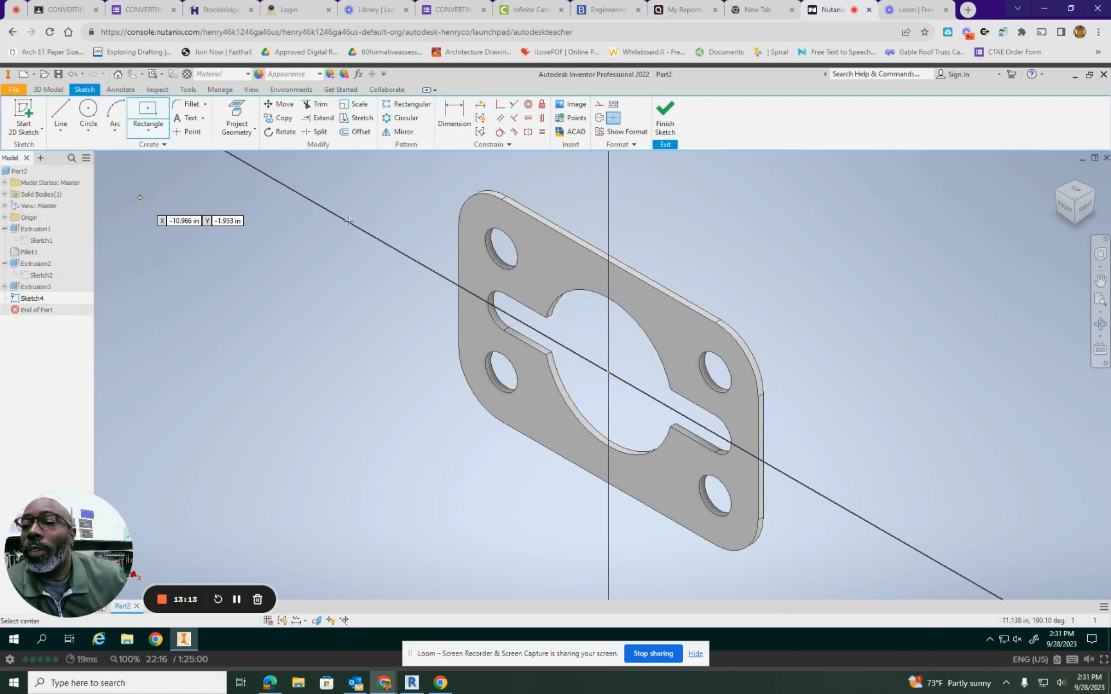
{"action": "left_click", "coordinate": [608, 372]}
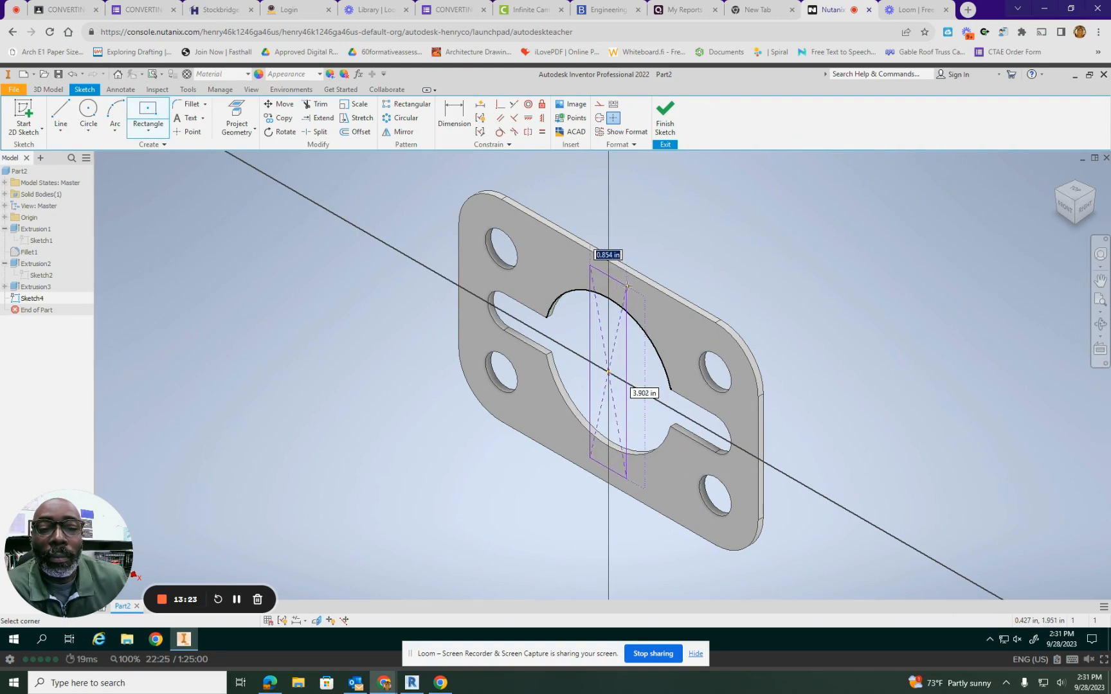
{"action": "left_click", "coordinate": [627, 286]}
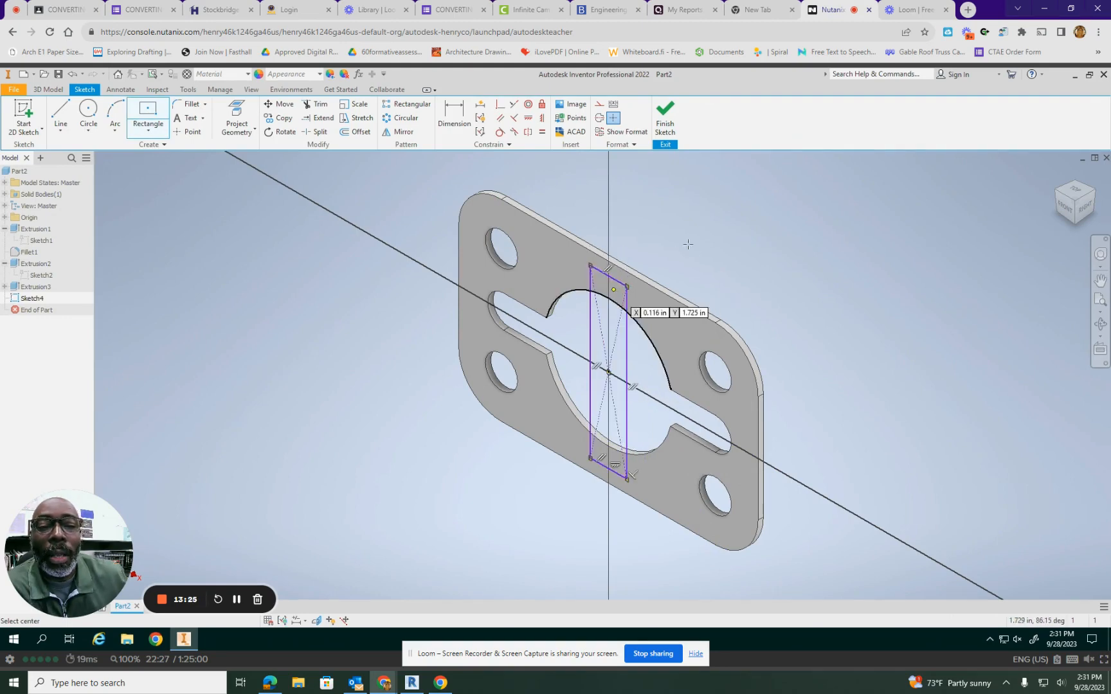
- Dimension the center rectangle's width as 0.75 in along its bottom edge
{"action": "left_click", "coordinate": [1064, 210]}
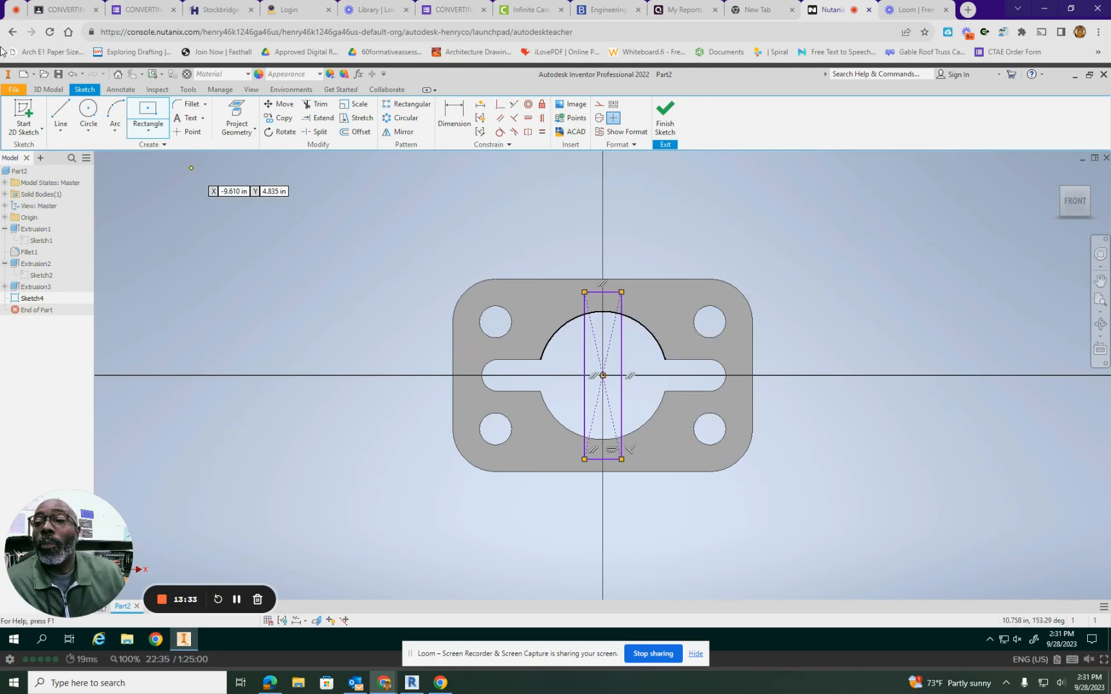
{"action": "left_click", "coordinate": [455, 111]}
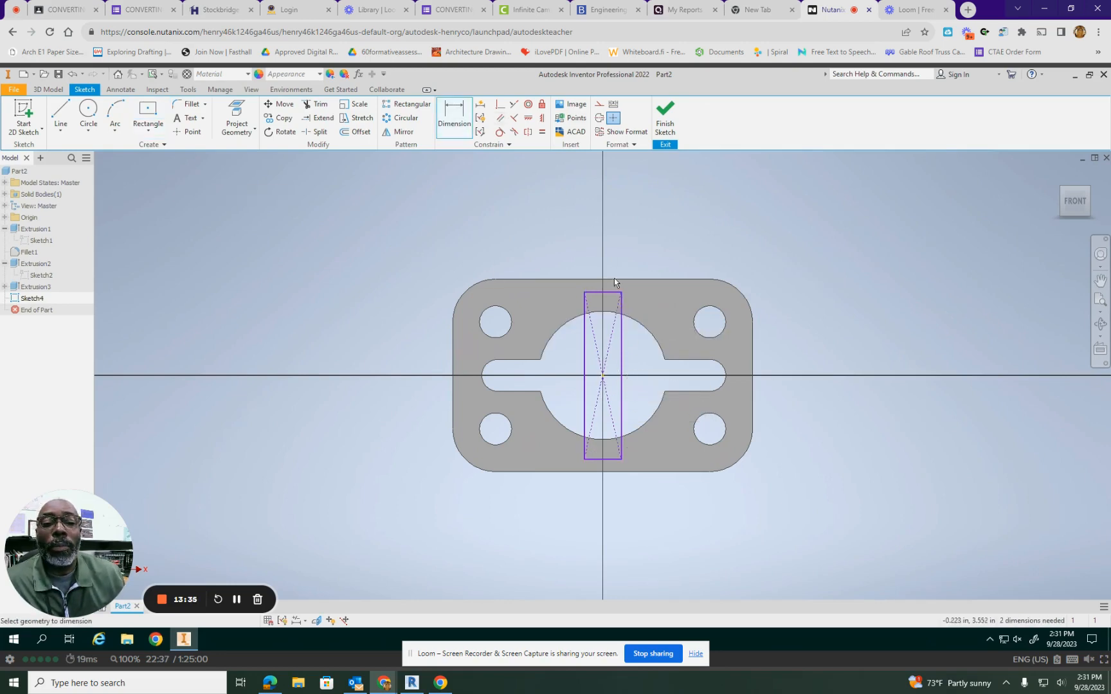
{"action": "left_click", "coordinate": [608, 462]}
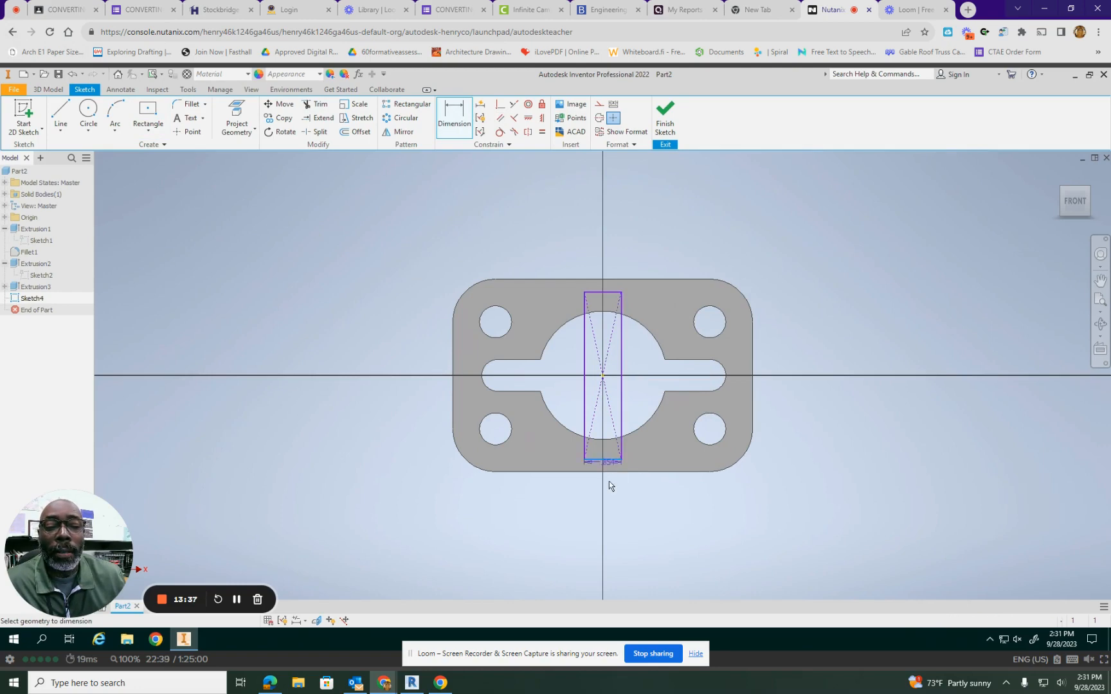
{"action": "left_click", "coordinate": [612, 507]}
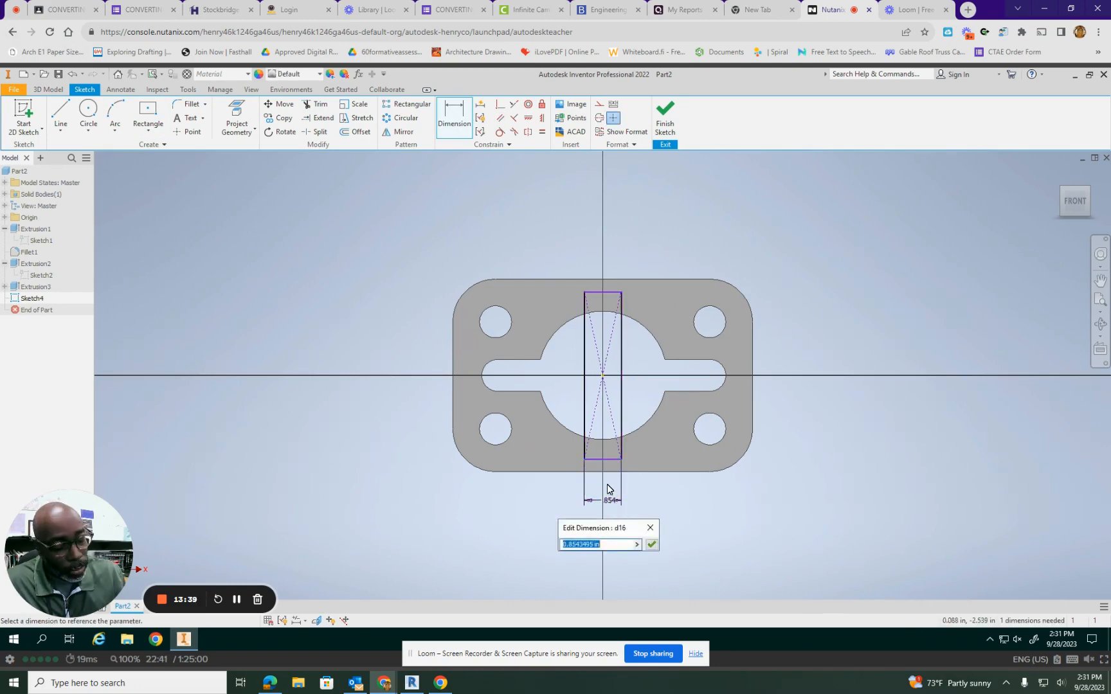
{"action": "type", "text": ".75"}
{"action": "key", "text": "Return"}
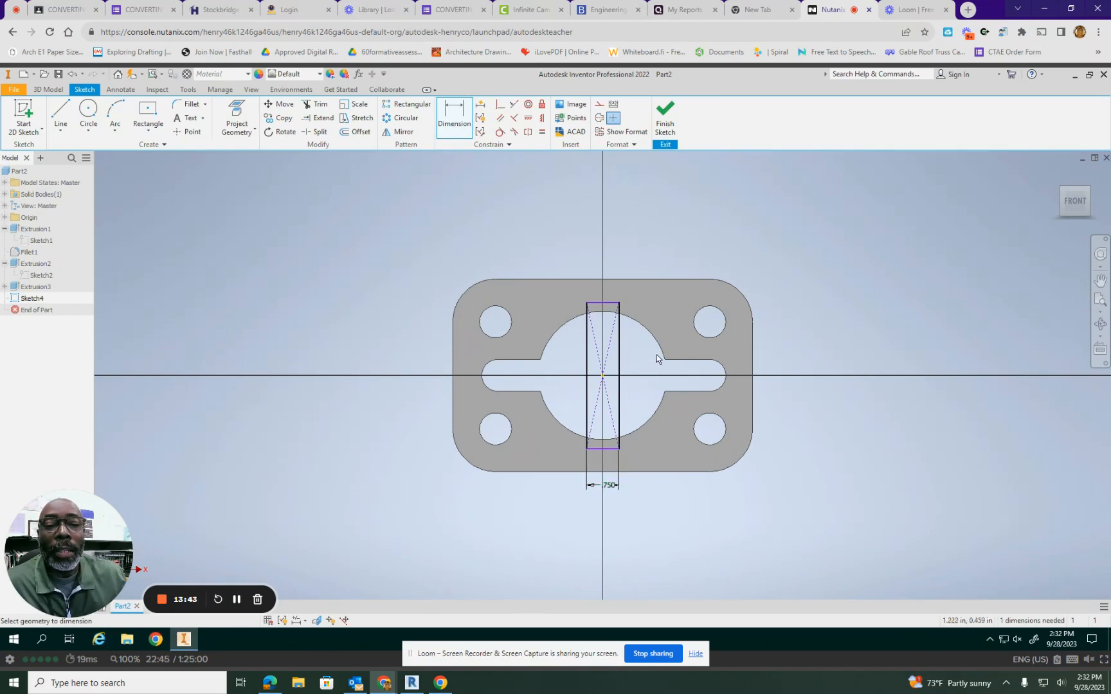
- Dimension the center rectangle's height as 1.88*2 in and finish the sketch
{"action": "left_click", "coordinate": [621, 351]}
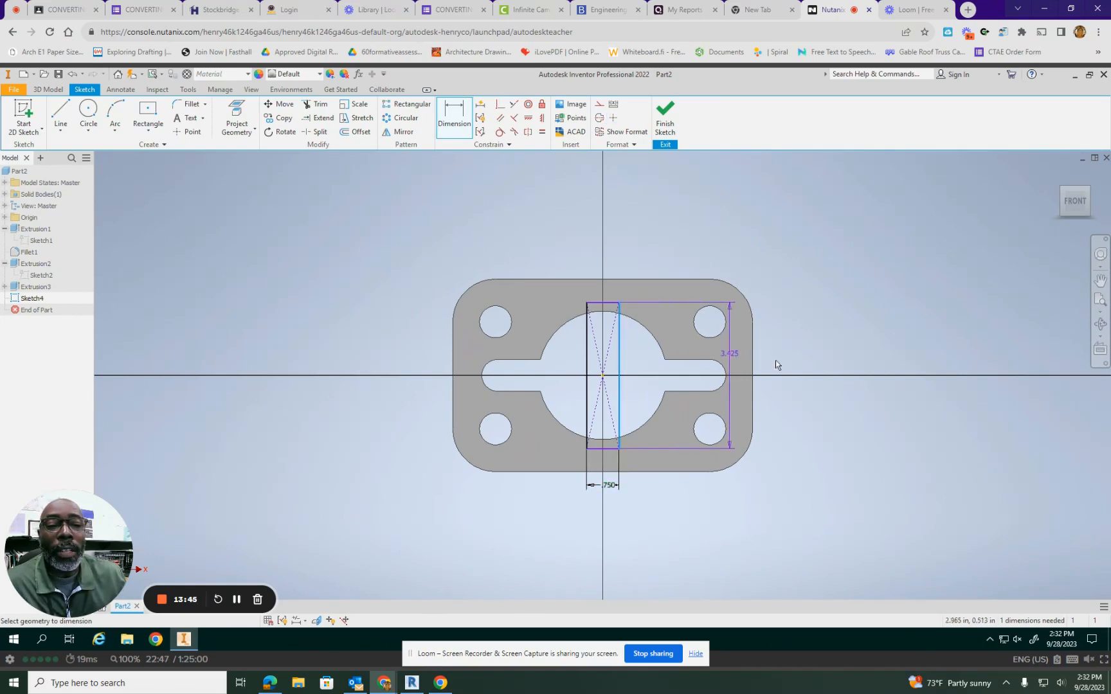
{"action": "left_click", "coordinate": [806, 360]}
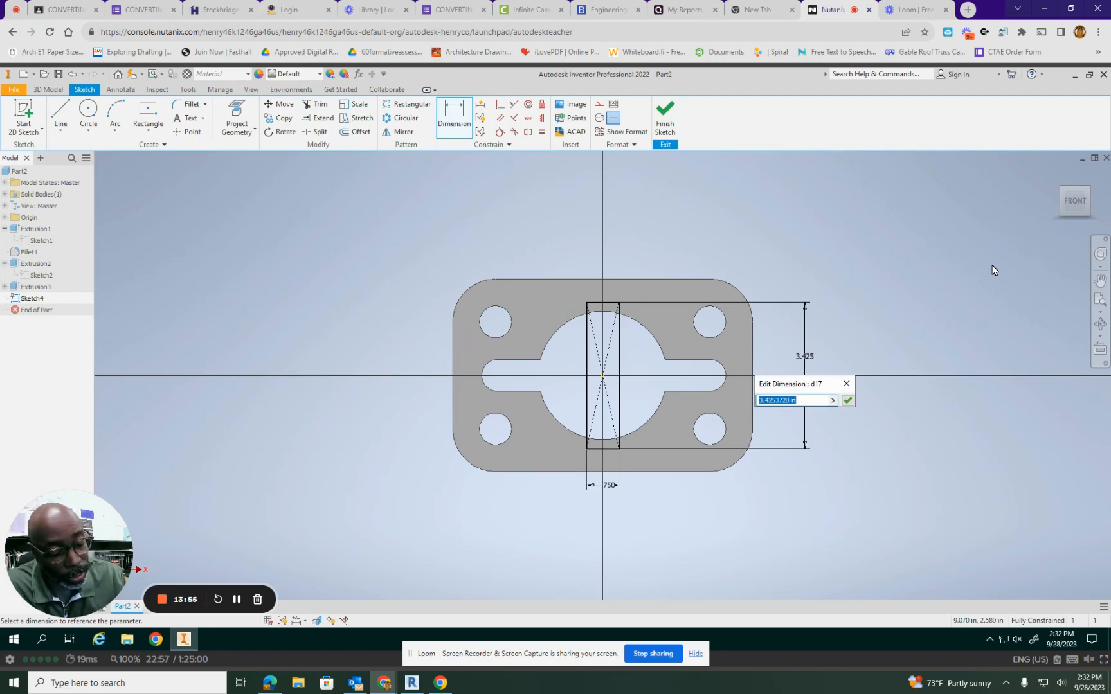
{"action": "type", "text": "1.88*2"}
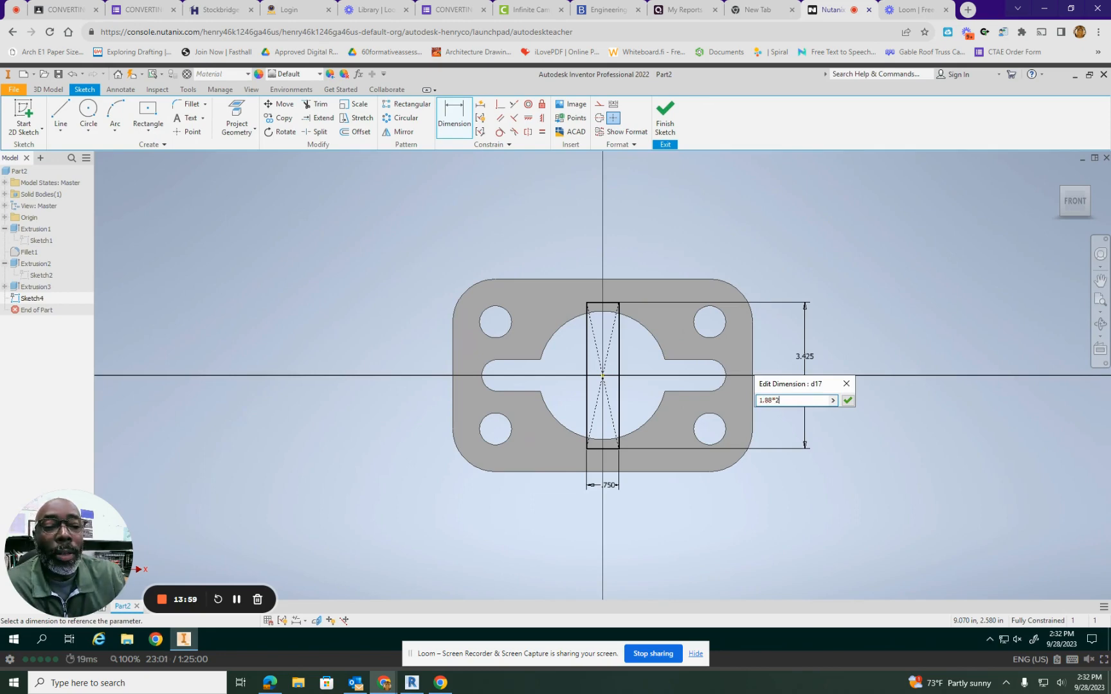
{"action": "key", "text": "Return"}
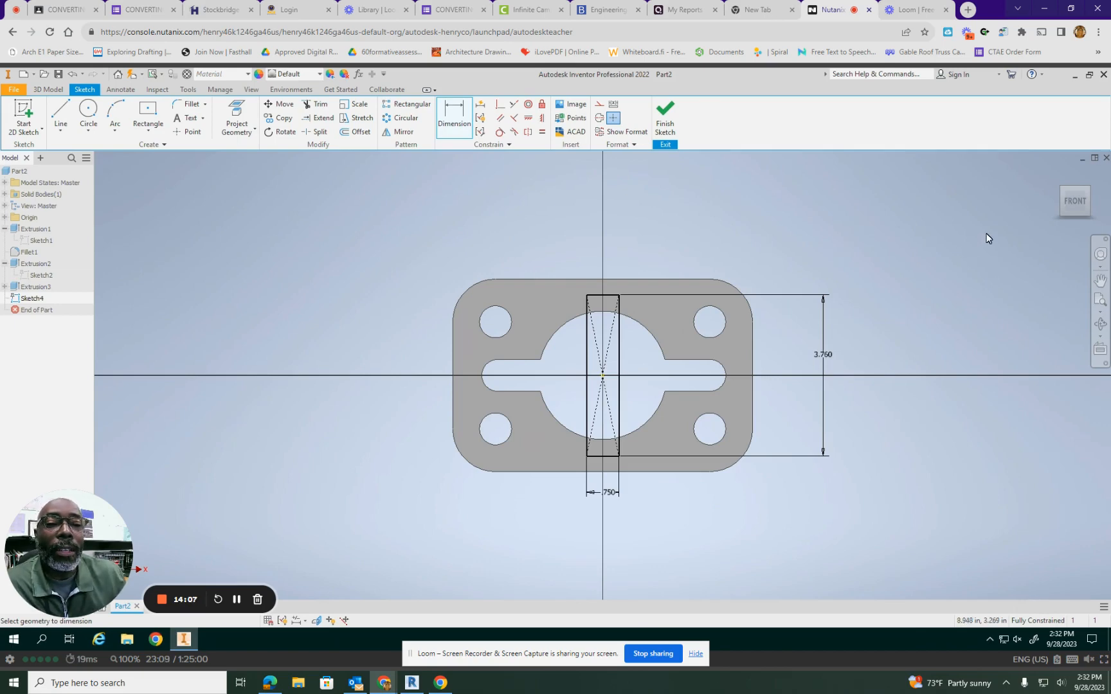
{"action": "left_click", "coordinate": [664, 111]}
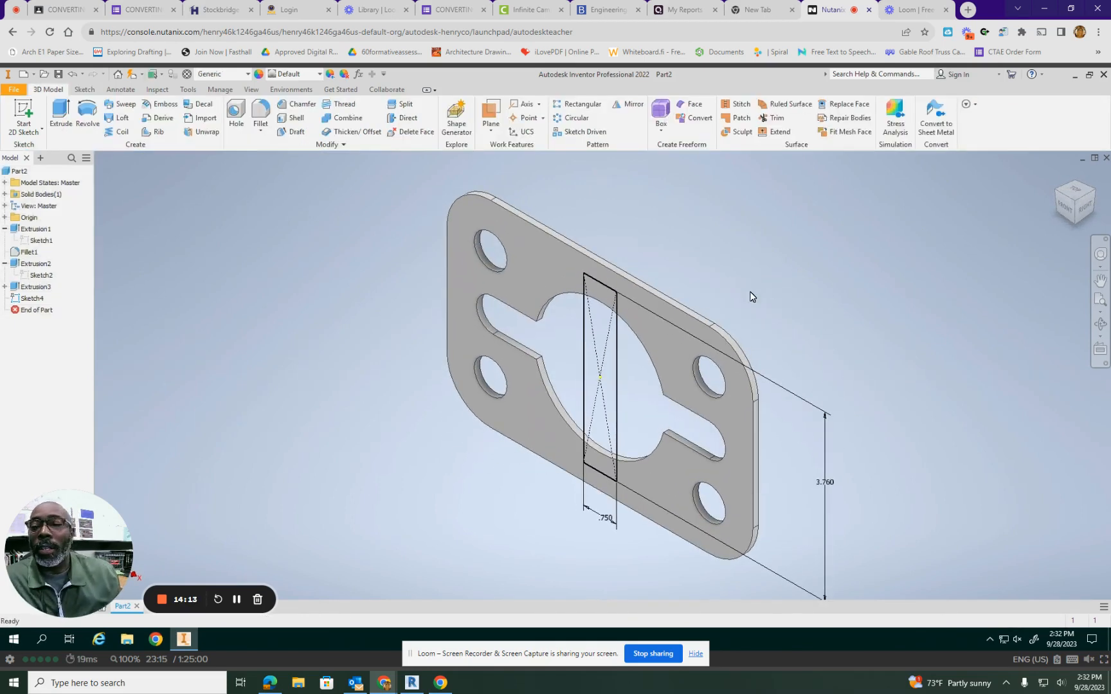
- Extrude the vertical rectangle as a cut through the plate with a distance of 2.375 in
{"action": "left_click", "coordinate": [58, 116]}
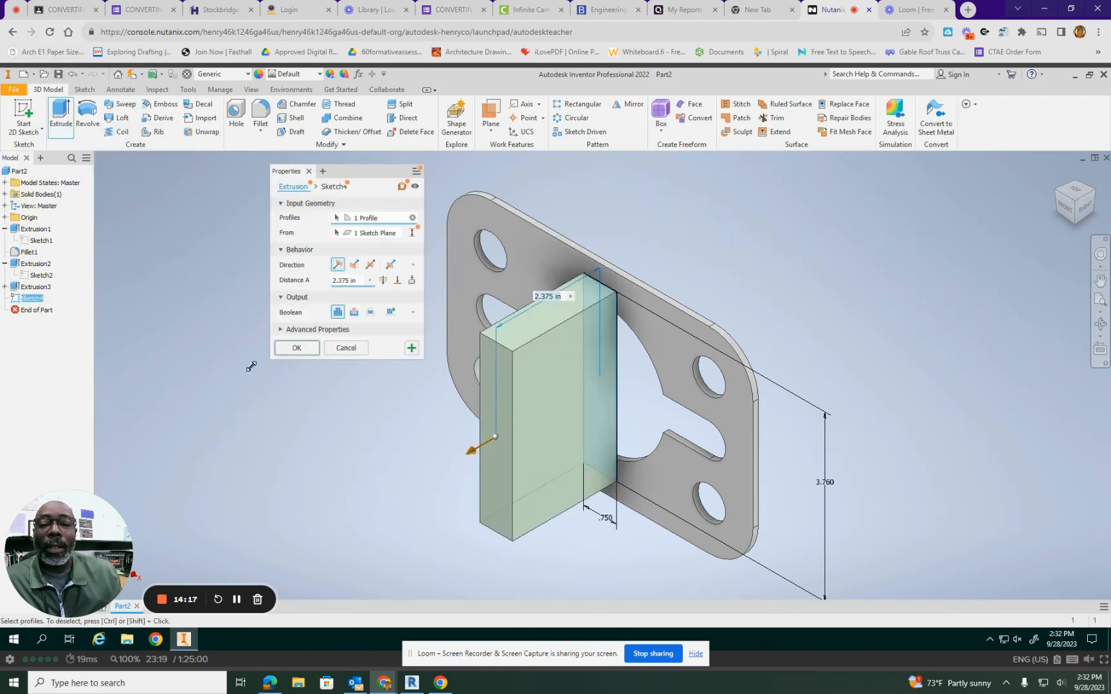
{"action": "left_click", "coordinate": [353, 312]}
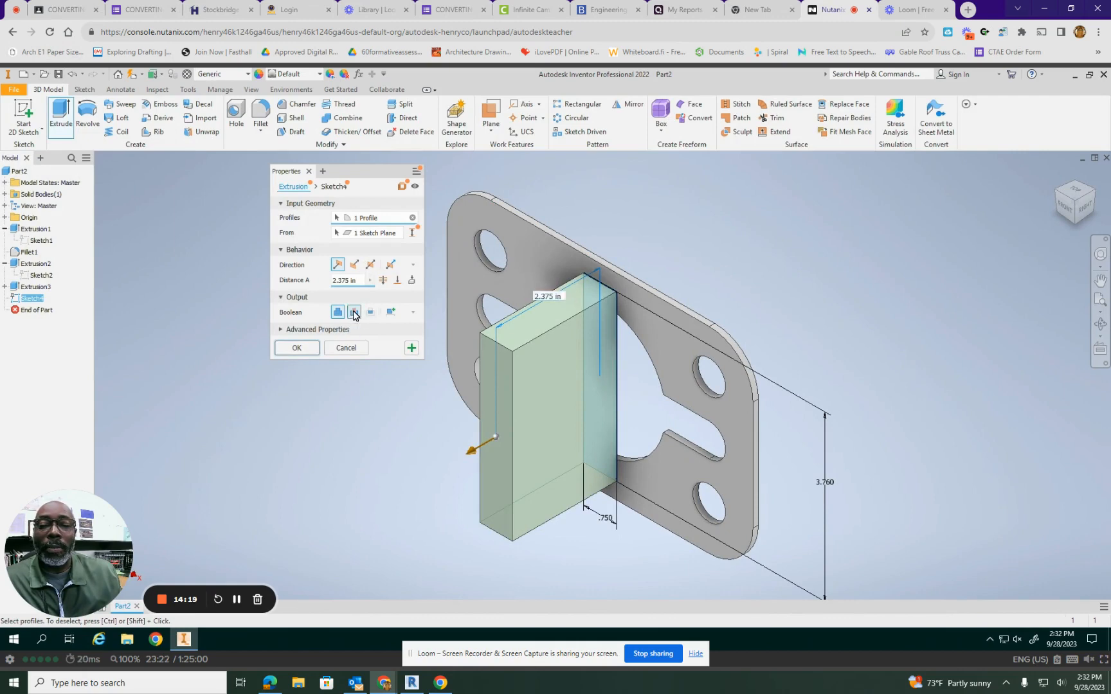
{"action": "left_click", "coordinate": [297, 353]}
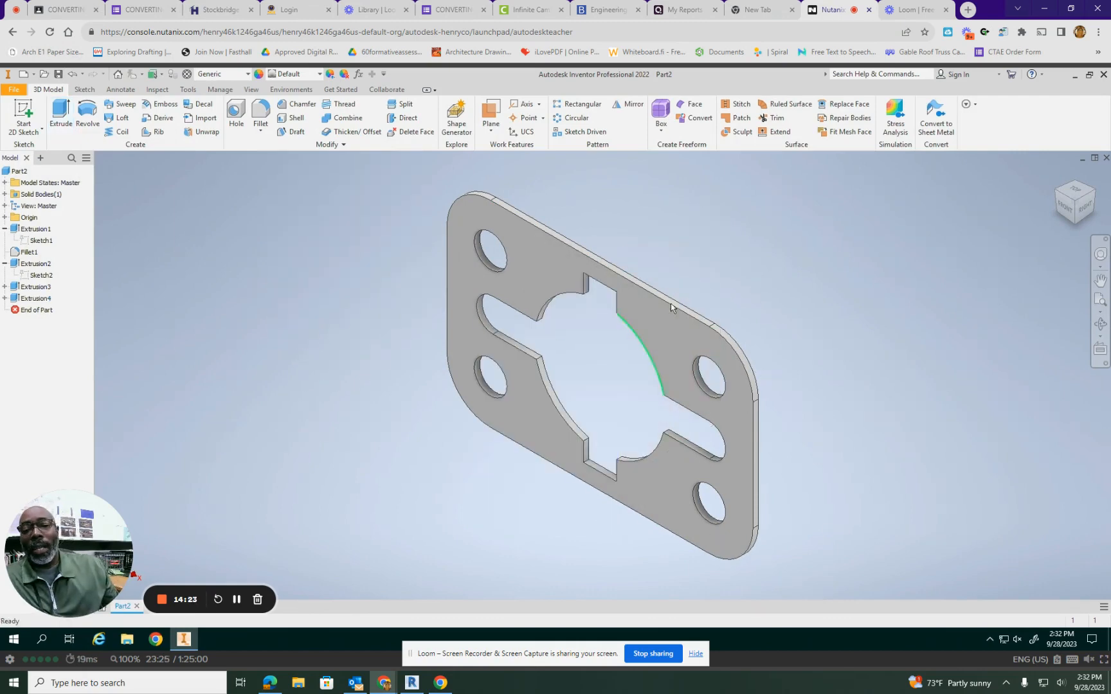
{"action": "left_click", "coordinate": [1067, 206]}
{"action": "left_click", "coordinate": [1085, 201]}
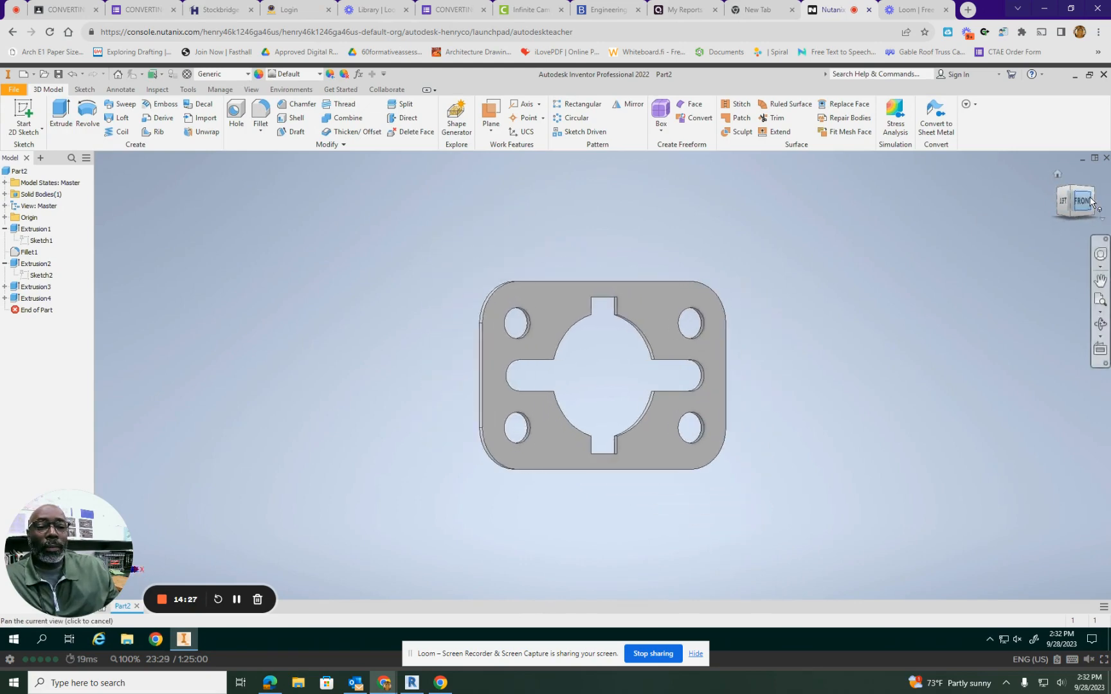
{"action": "left_click", "coordinate": [1056, 174]}
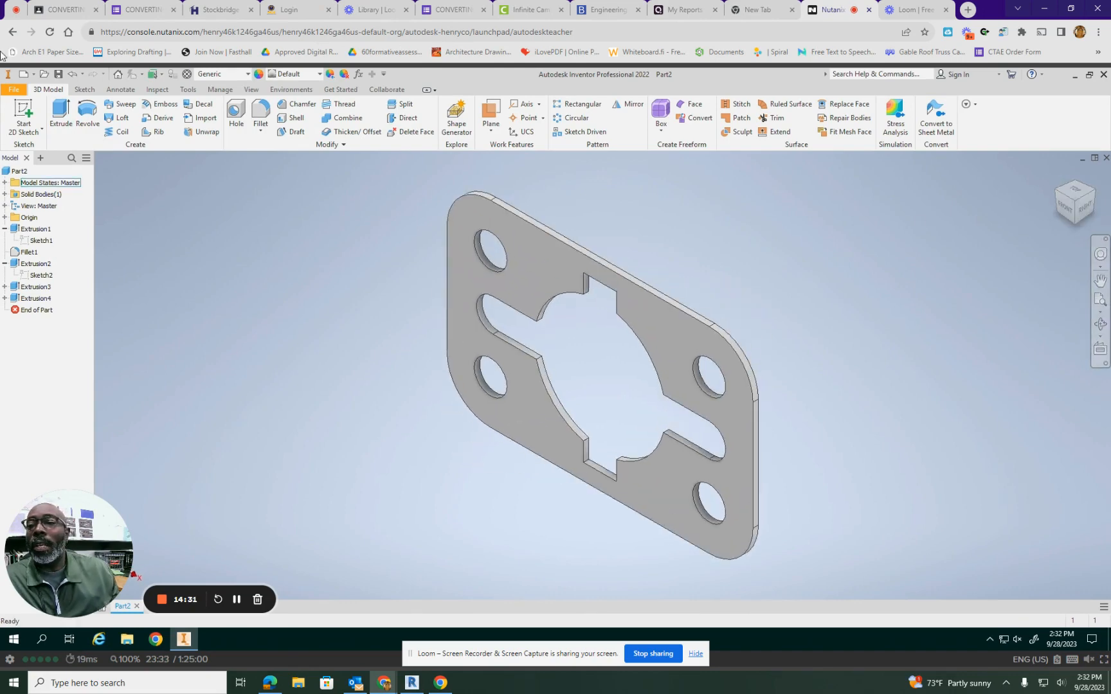
- Save the part as KEYPLATE in the FrameUser Documents folder, accepting a location outside the active project
{"action": "left_click", "coordinate": [10, 90]}
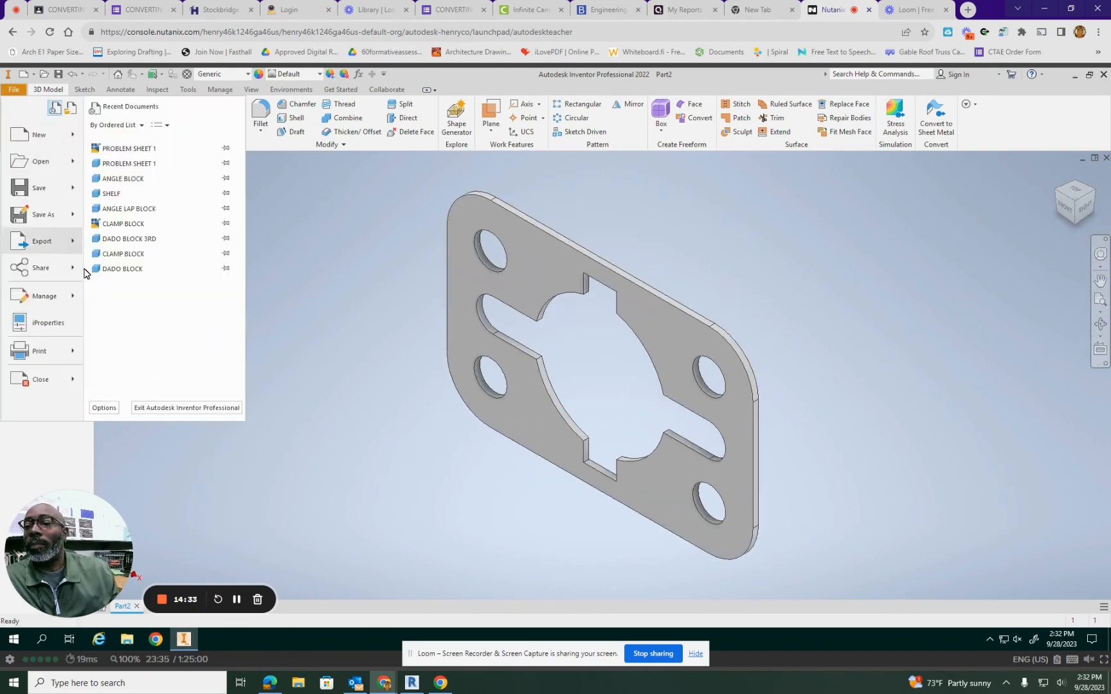
{"action": "mouse_move", "coordinate": [43, 216]}
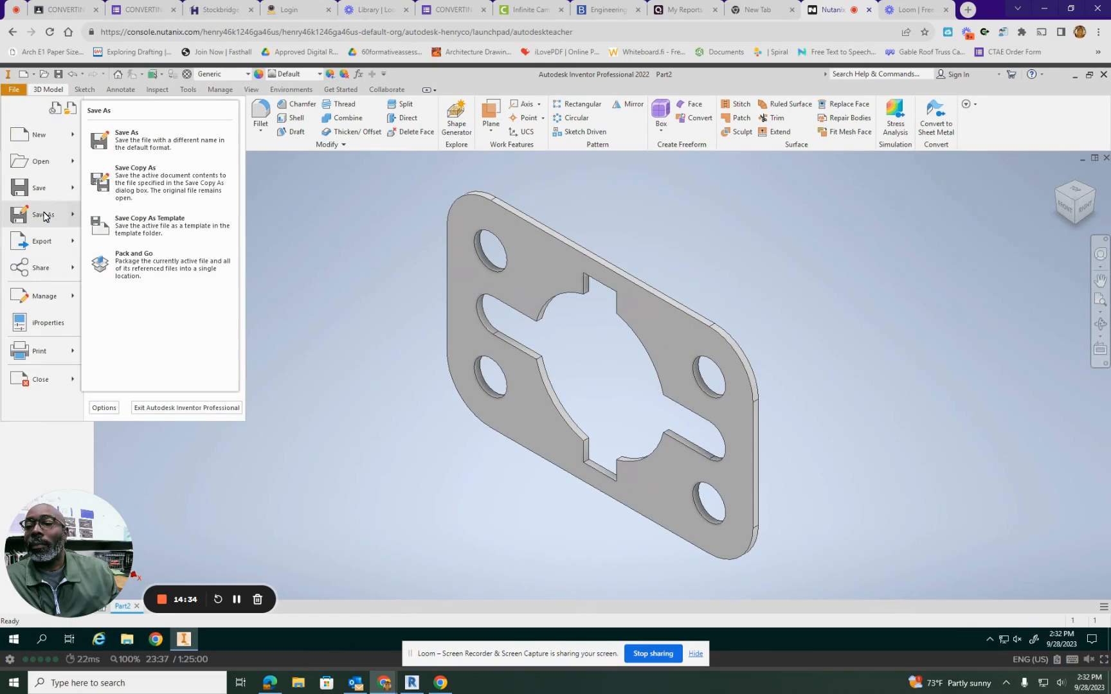
{"action": "left_click", "coordinate": [161, 146]}
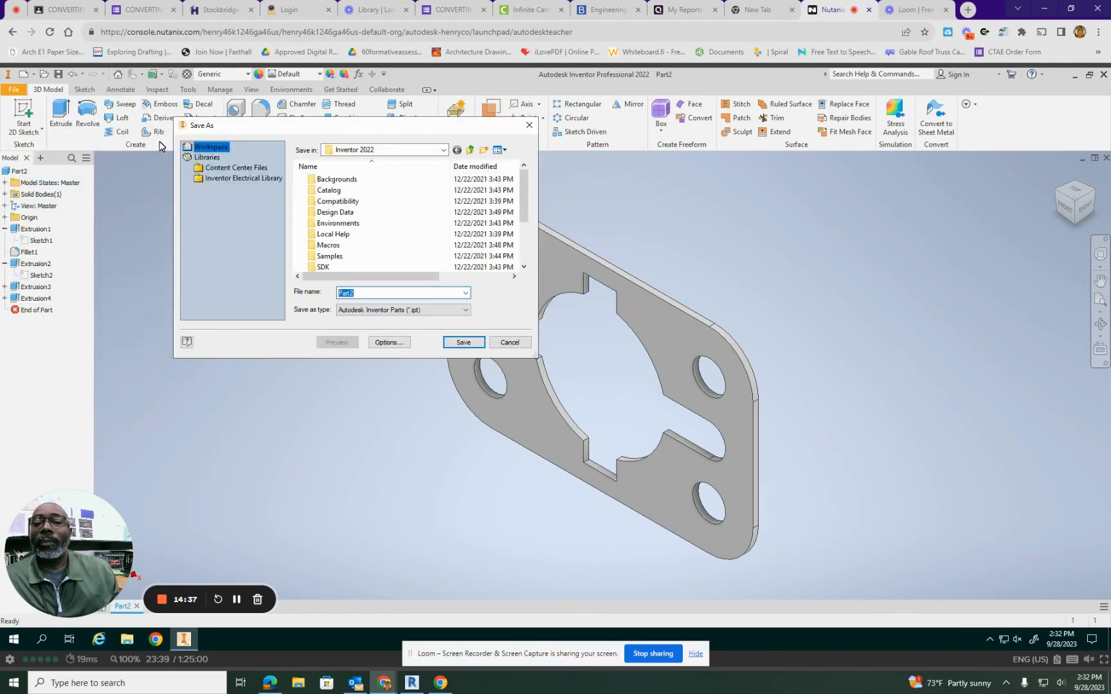
{"action": "left_click", "coordinate": [444, 151]}
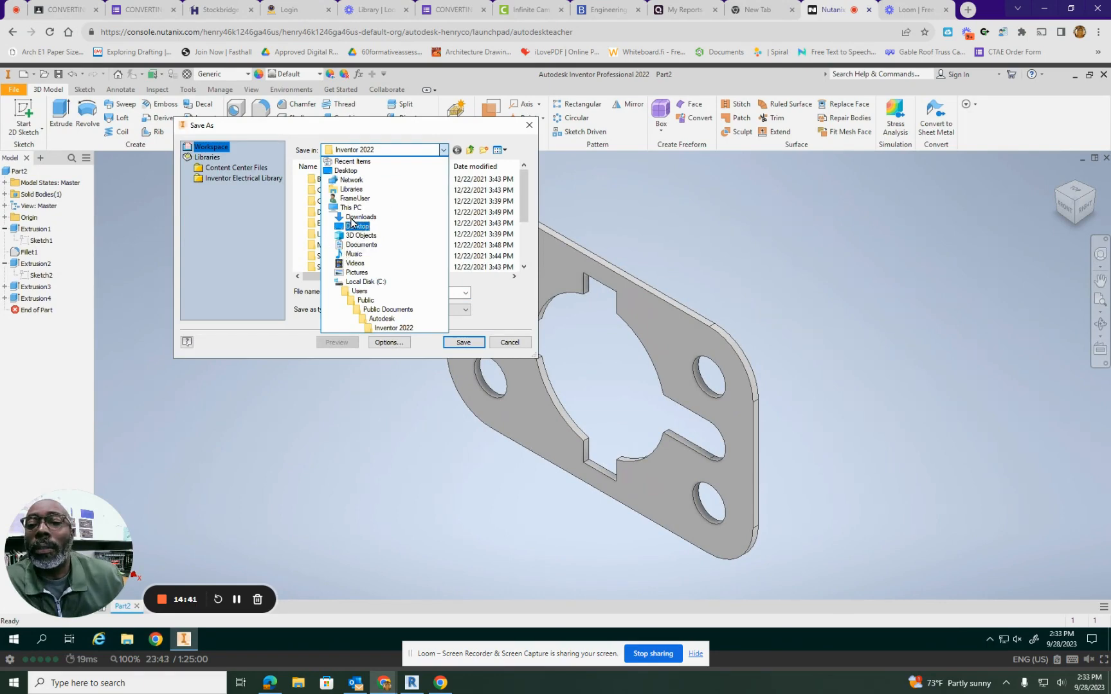
{"action": "left_click", "coordinate": [355, 197]}
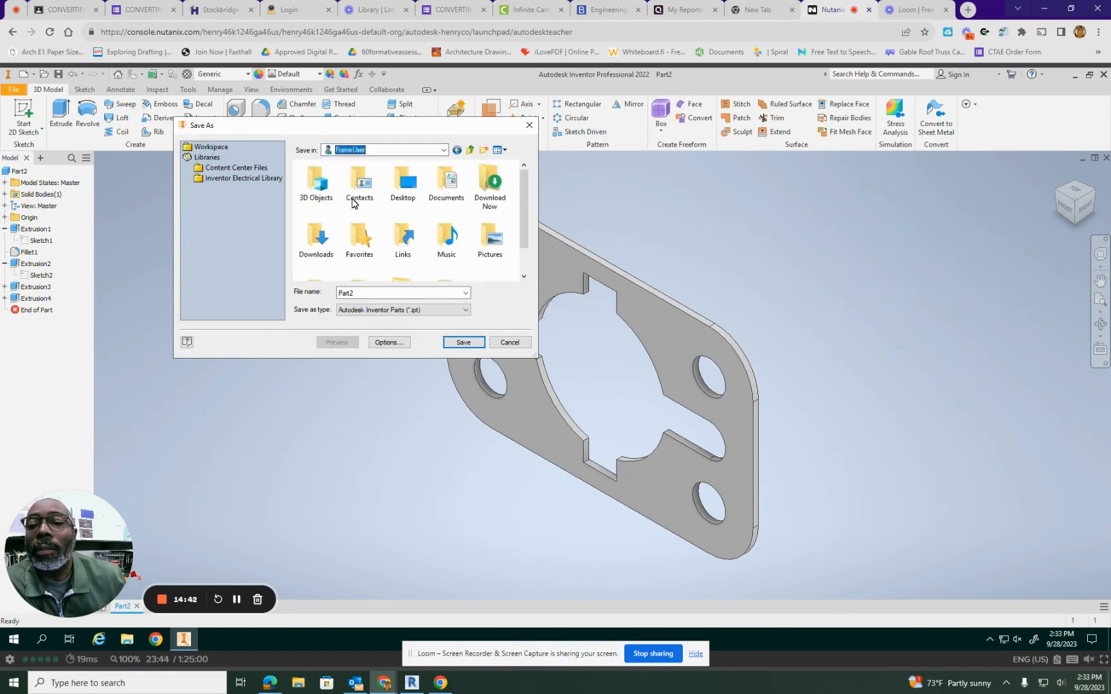
{"action": "double_click", "coordinate": [450, 191]}
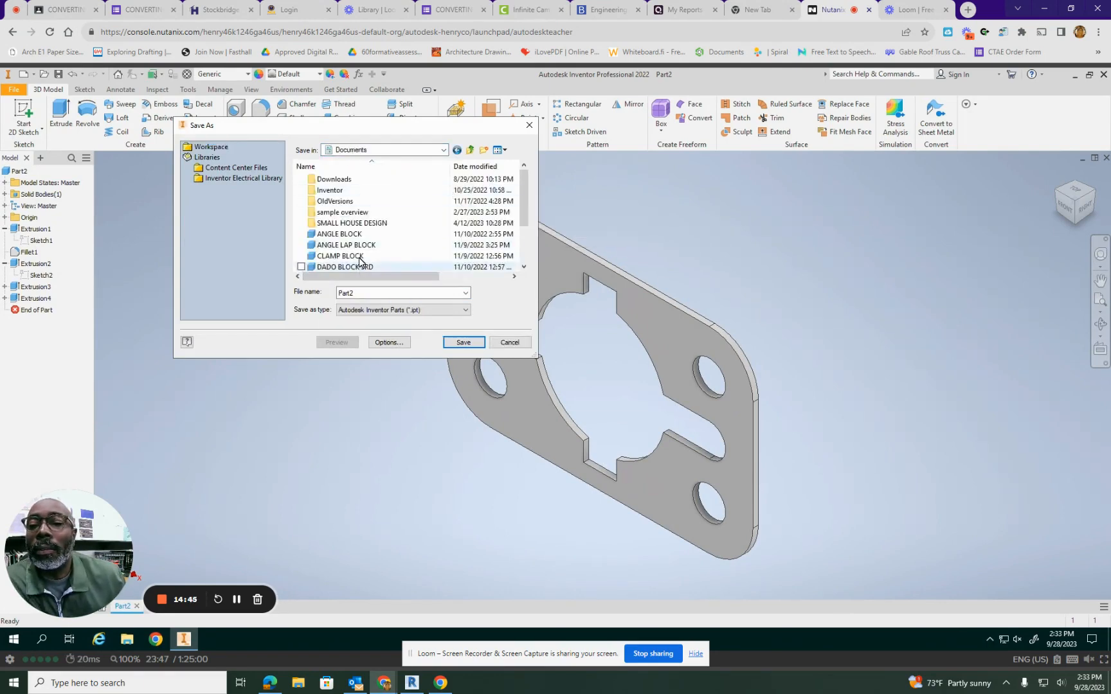
{"action": "double_click", "coordinate": [365, 292]}
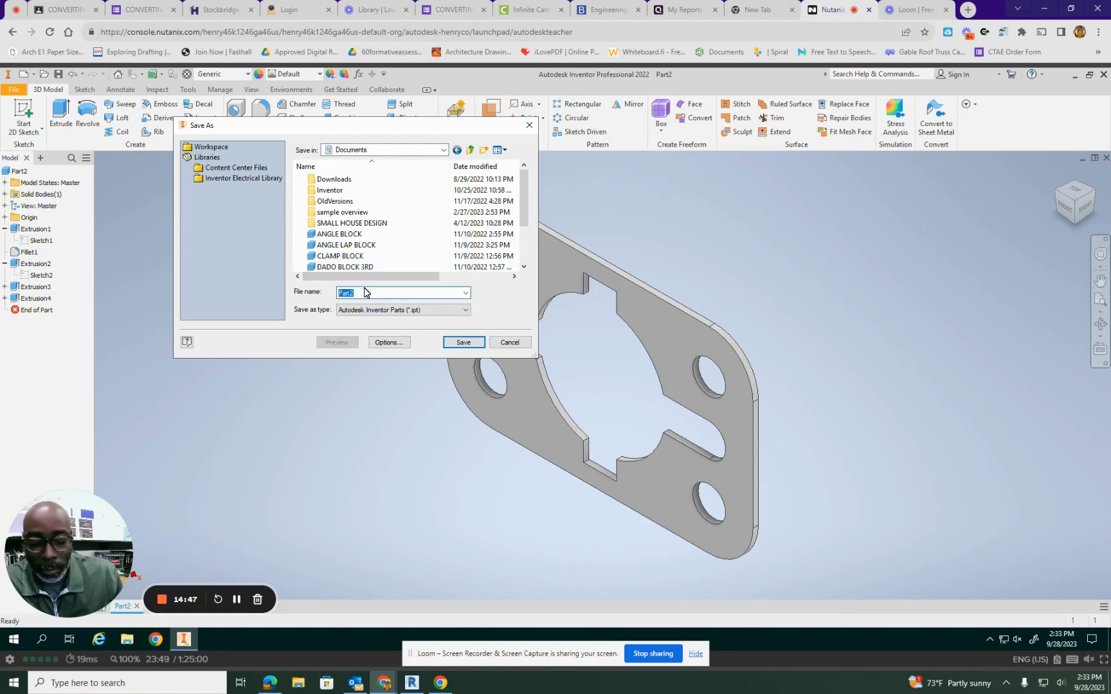
{"action": "type", "text": "key"}
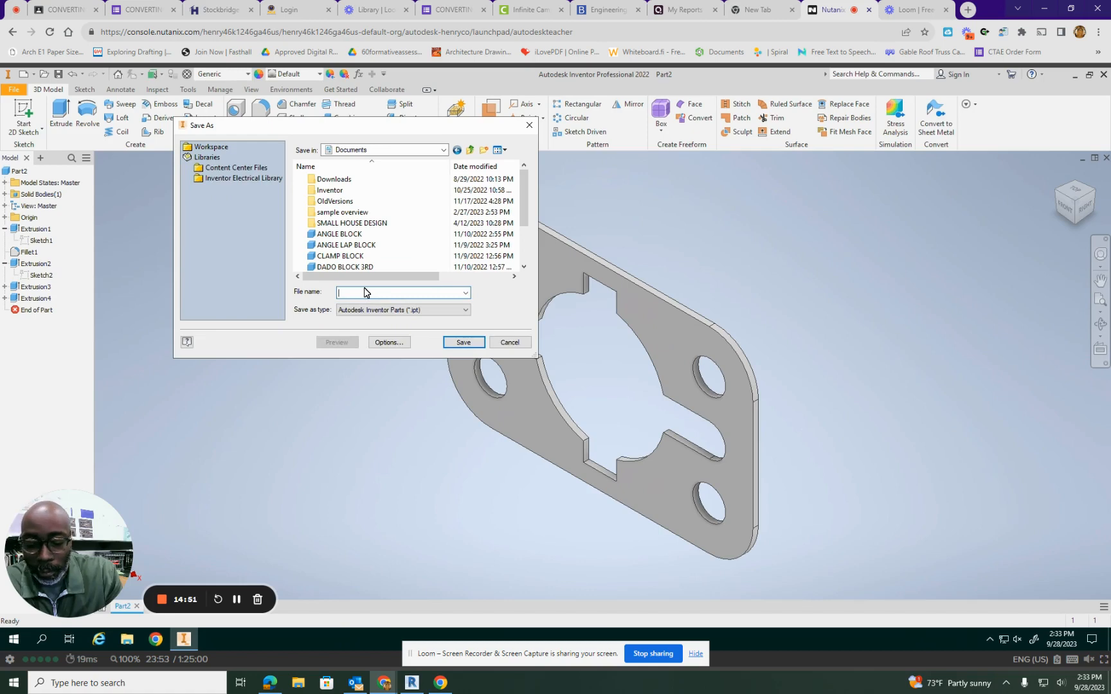
{"action": "type", "text": "KEYPLA"}
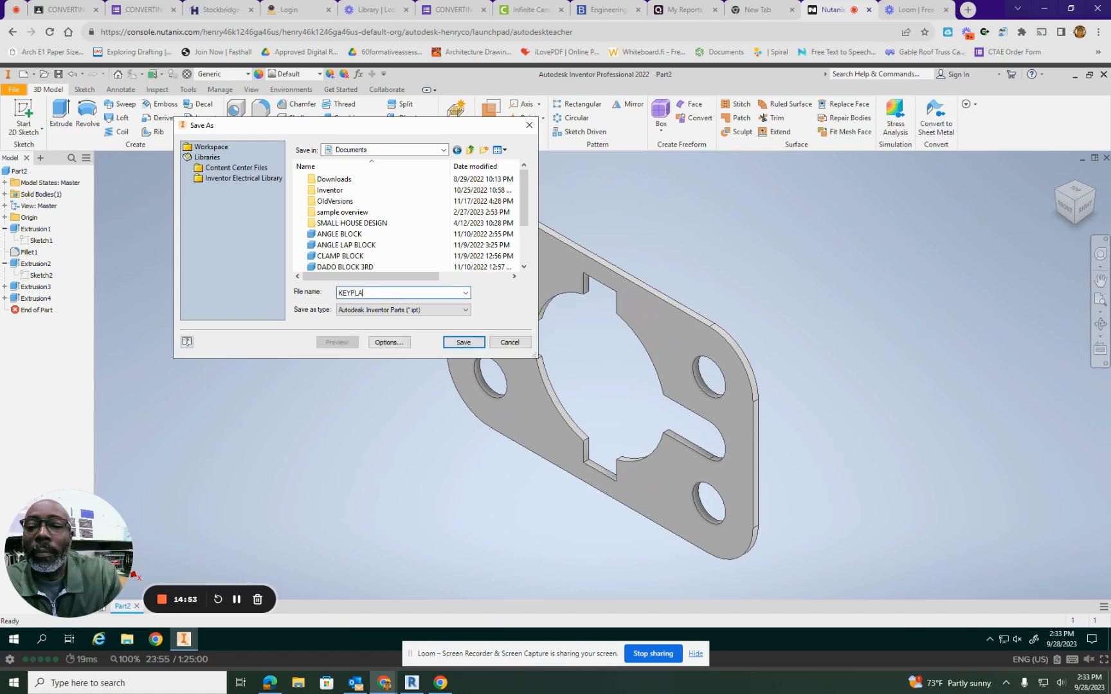
{"action": "type", "text": "TE"}
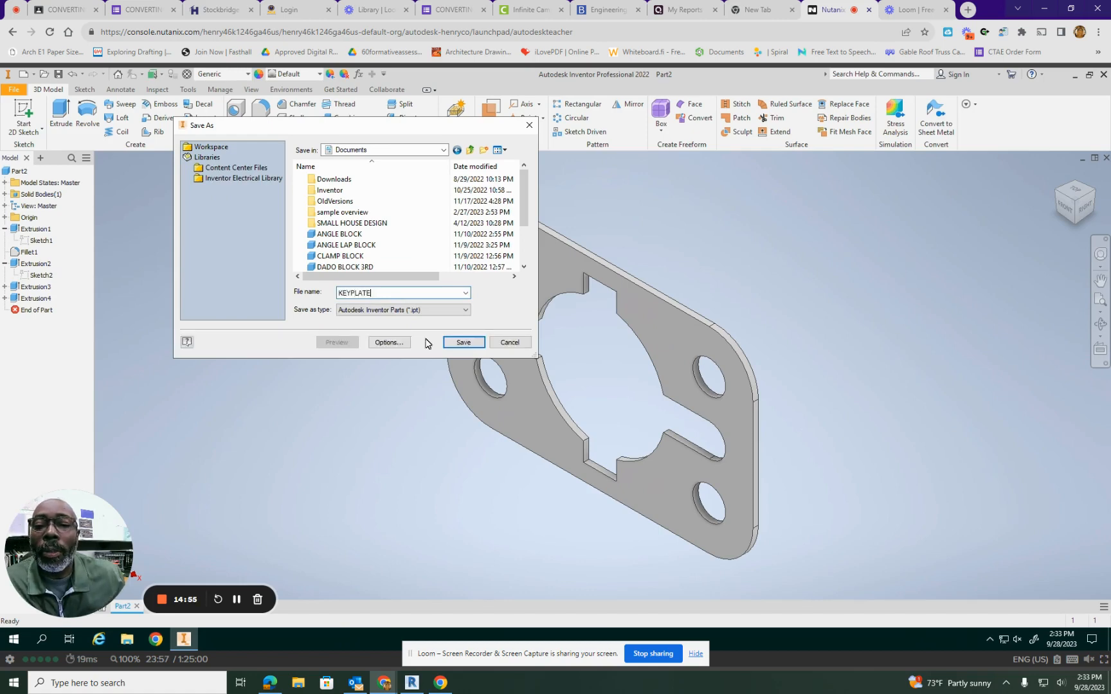
{"action": "left_click", "coordinate": [463, 342]}
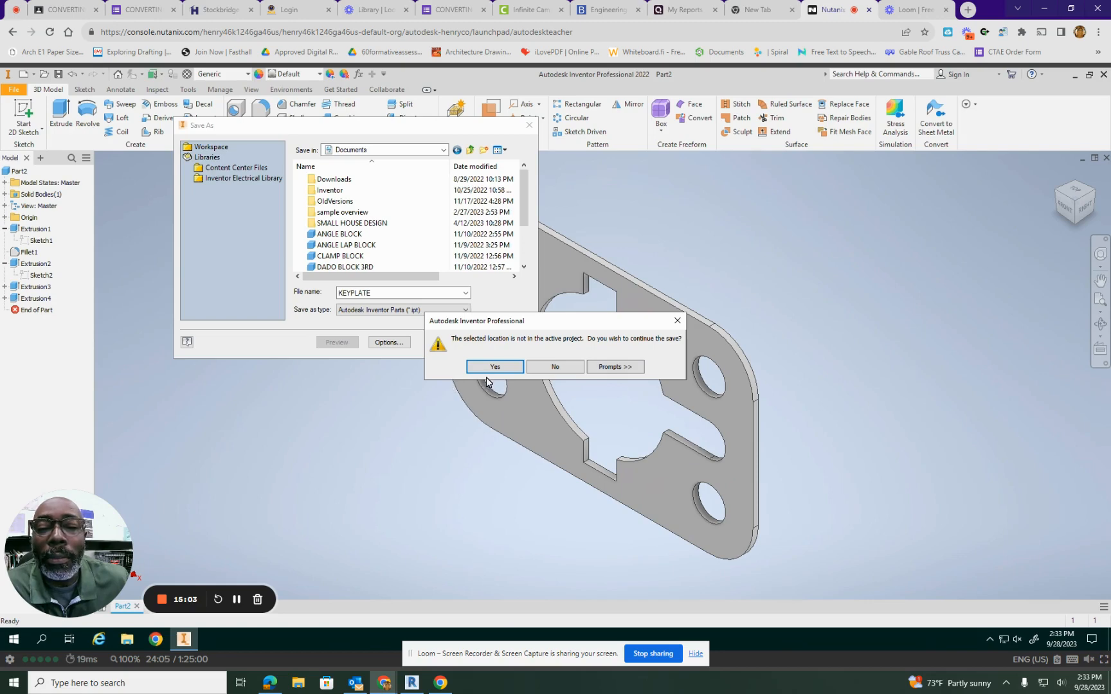
{"action": "left_click", "coordinate": [510, 366]}
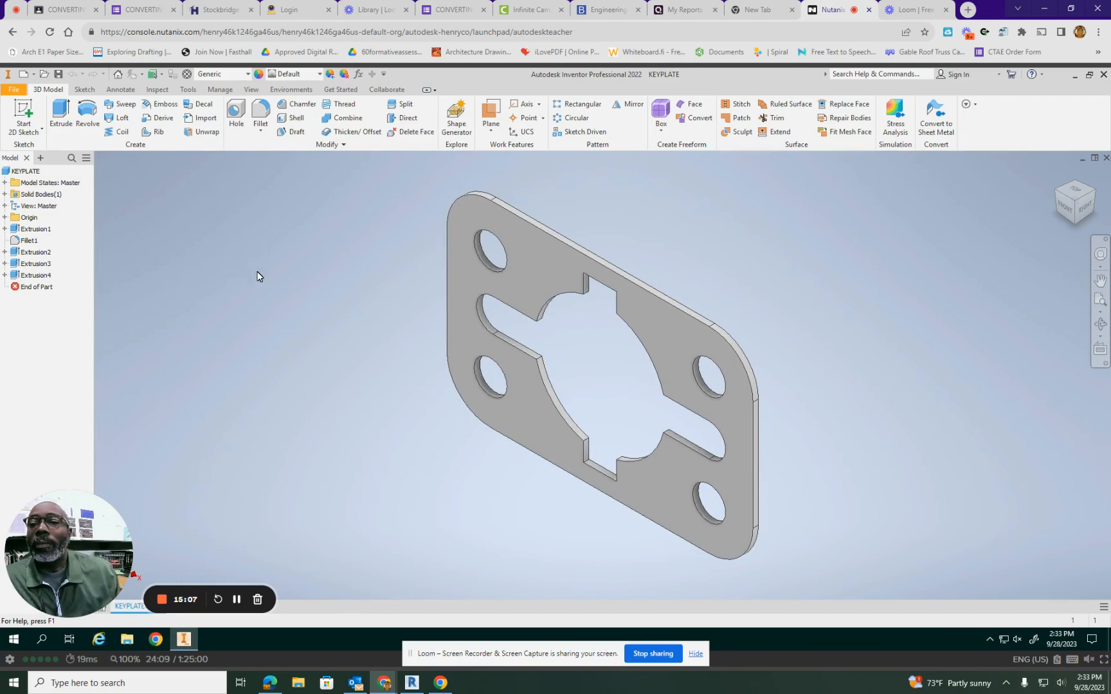
- Create a new drawing from the standard.dwg template
{"action": "left_click", "coordinate": [10, 92]}
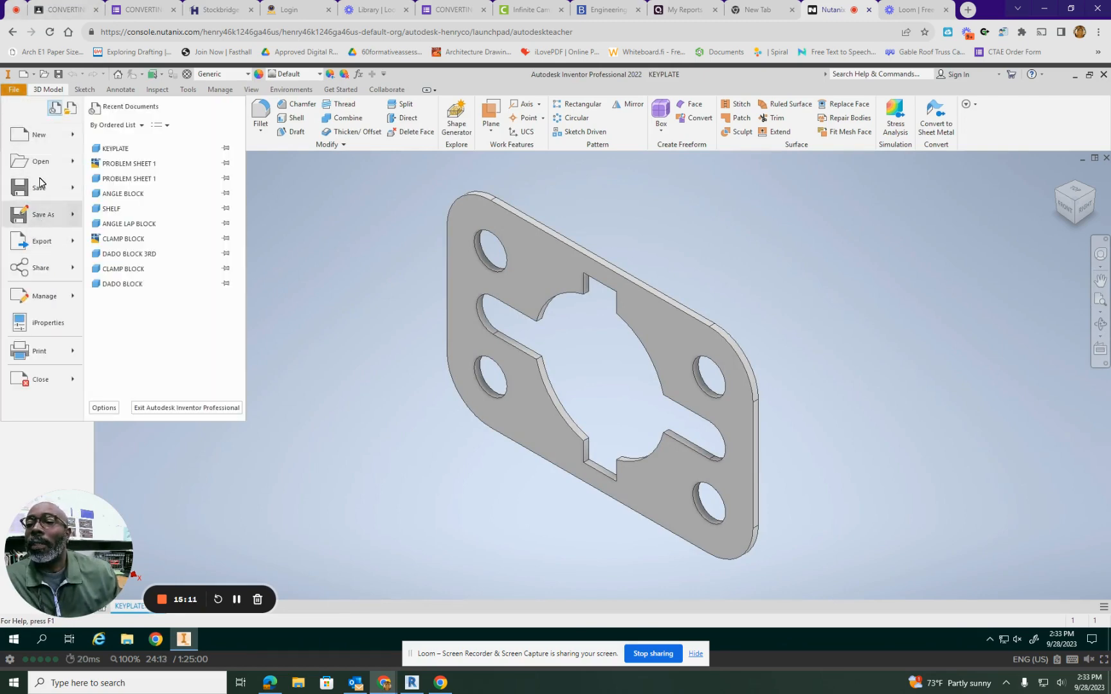
{"action": "mouse_move", "coordinate": [45, 135]}
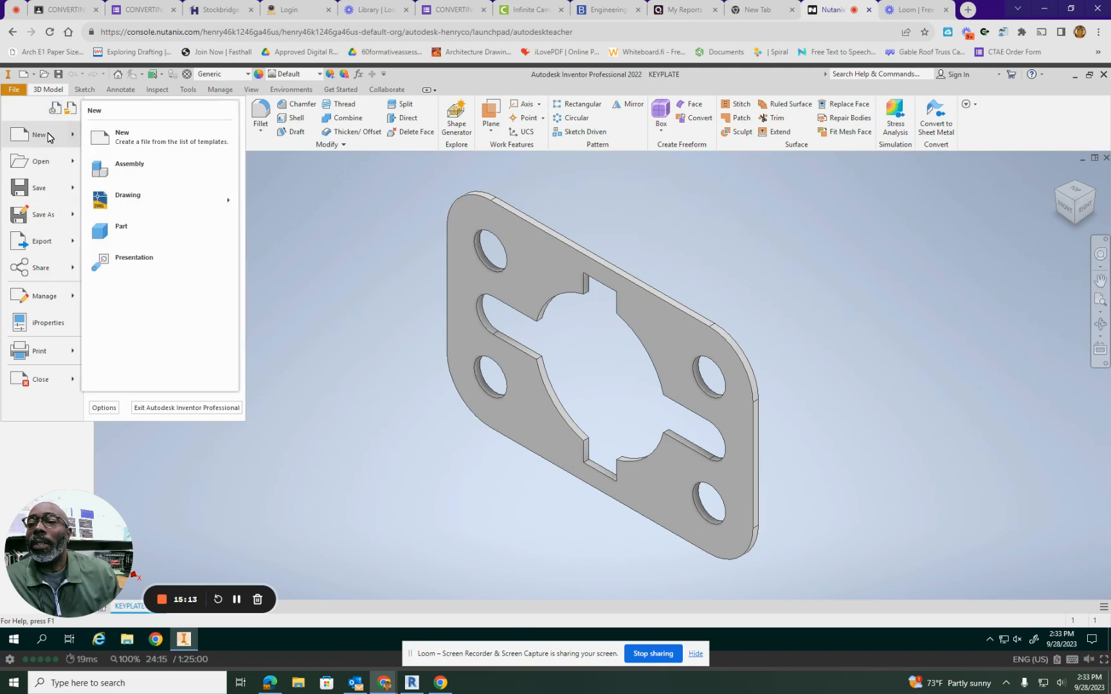
{"action": "left_click", "coordinate": [135, 146]}
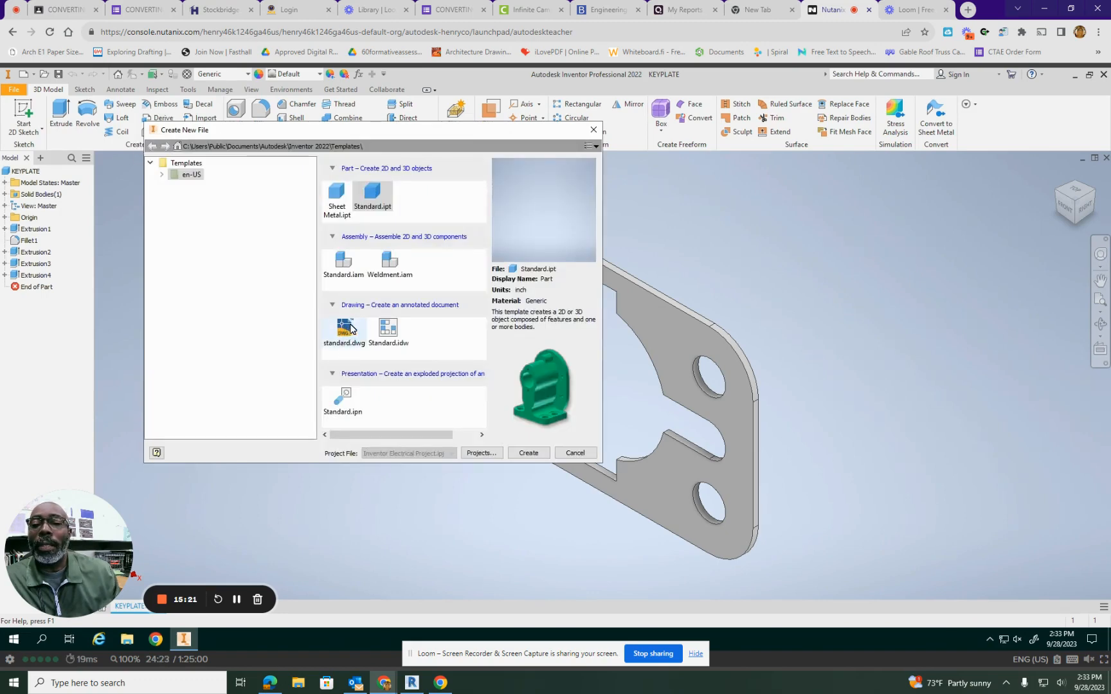
{"action": "double_click", "coordinate": [345, 327]}
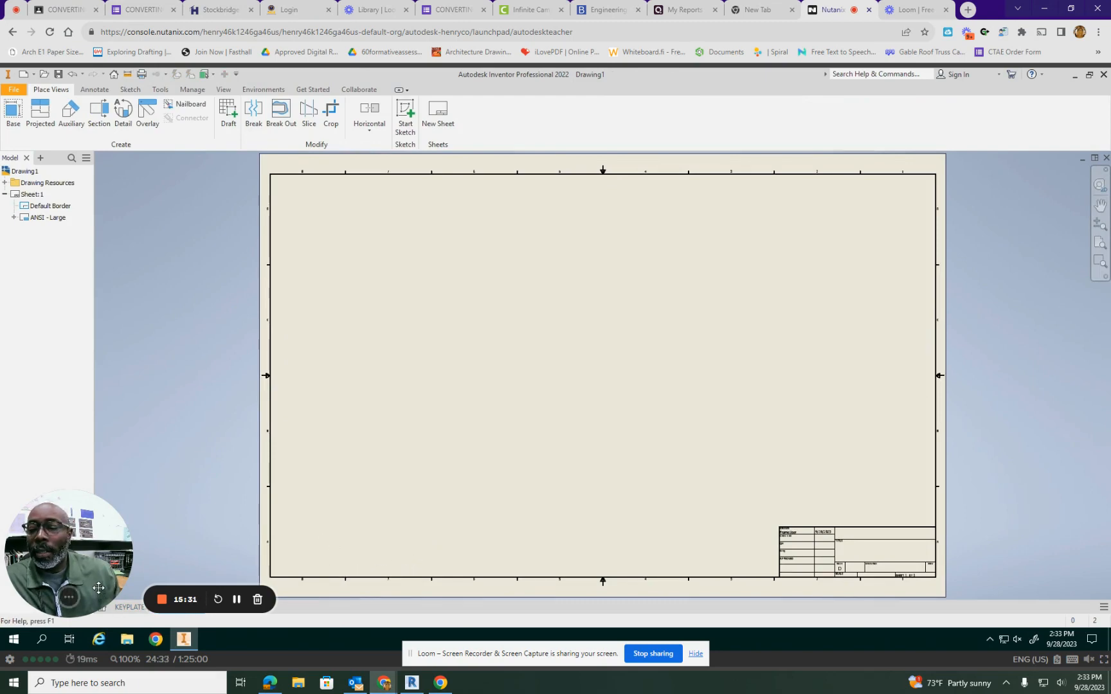
{"action": "left_click_drag", "start_coordinate": [107, 586], "coordinate": [121, 547]}
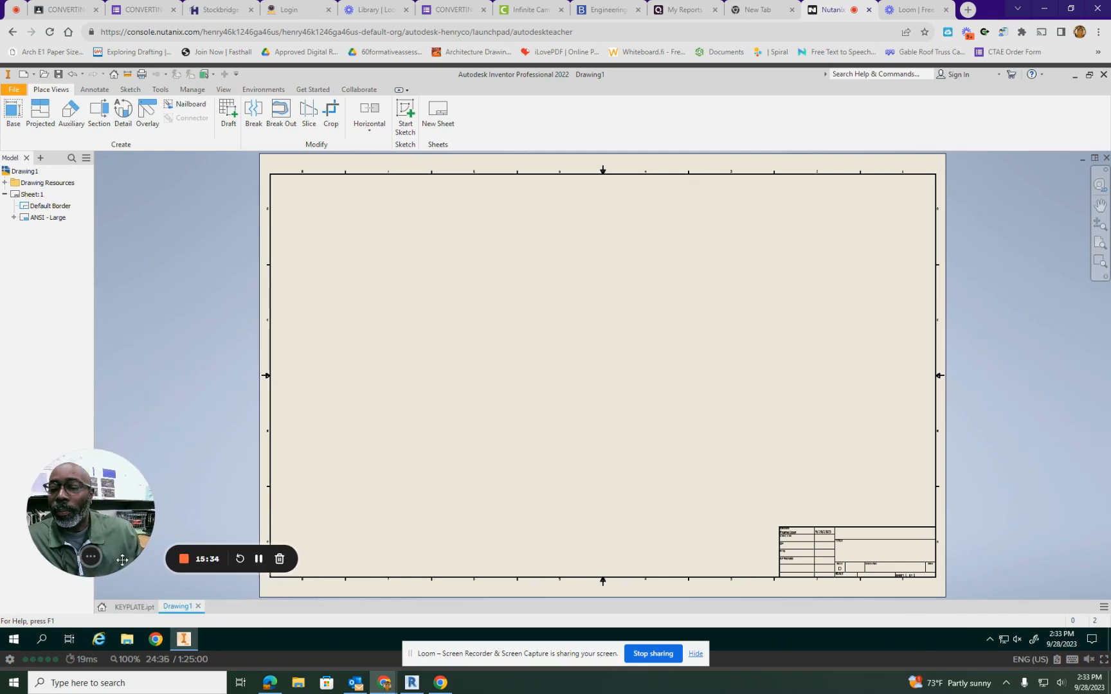
{"action": "left_click", "coordinate": [126, 608]}
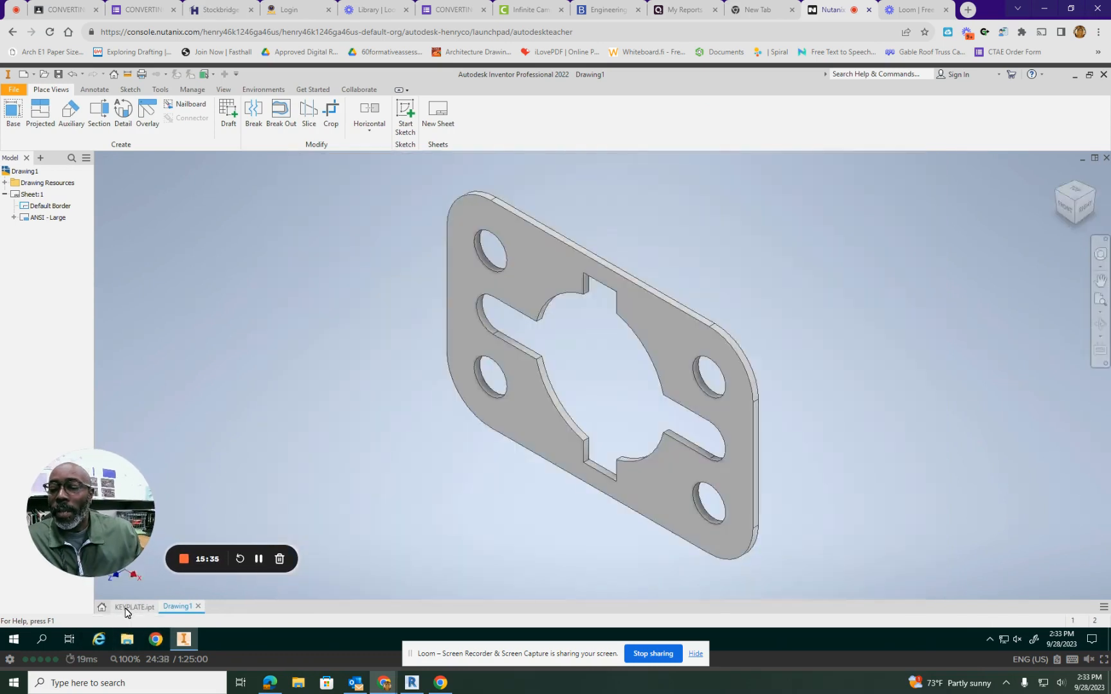
{"action": "left_click", "coordinate": [186, 612]}
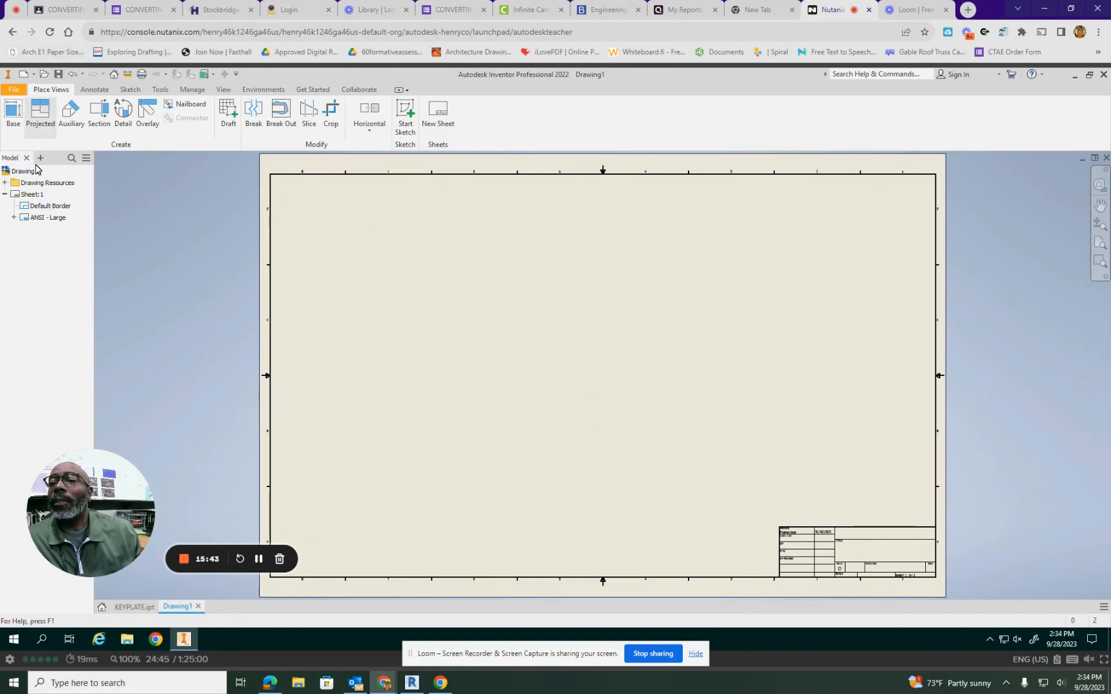
- Place a front base view of KEYPLATE.ipt at 1:1 scale near the middle of the sheet
{"action": "left_click", "coordinate": [18, 113]}
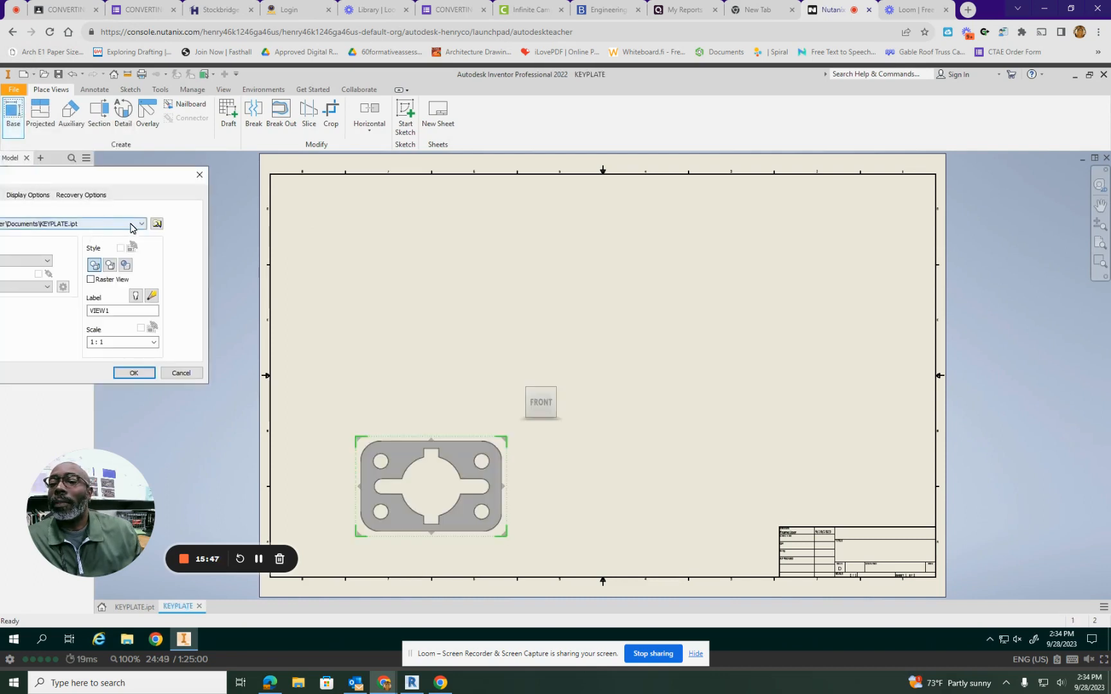
{"action": "mouse_move", "coordinate": [117, 175]}
{"action": "left_mouse_down"}
{"action": "mouse_move", "coordinate": [193, 162]}
{"action": "mouse_move", "coordinate": [170, 166]}
{"action": "mouse_move", "coordinate": [875, 212]}
{"action": "left_mouse_up"}
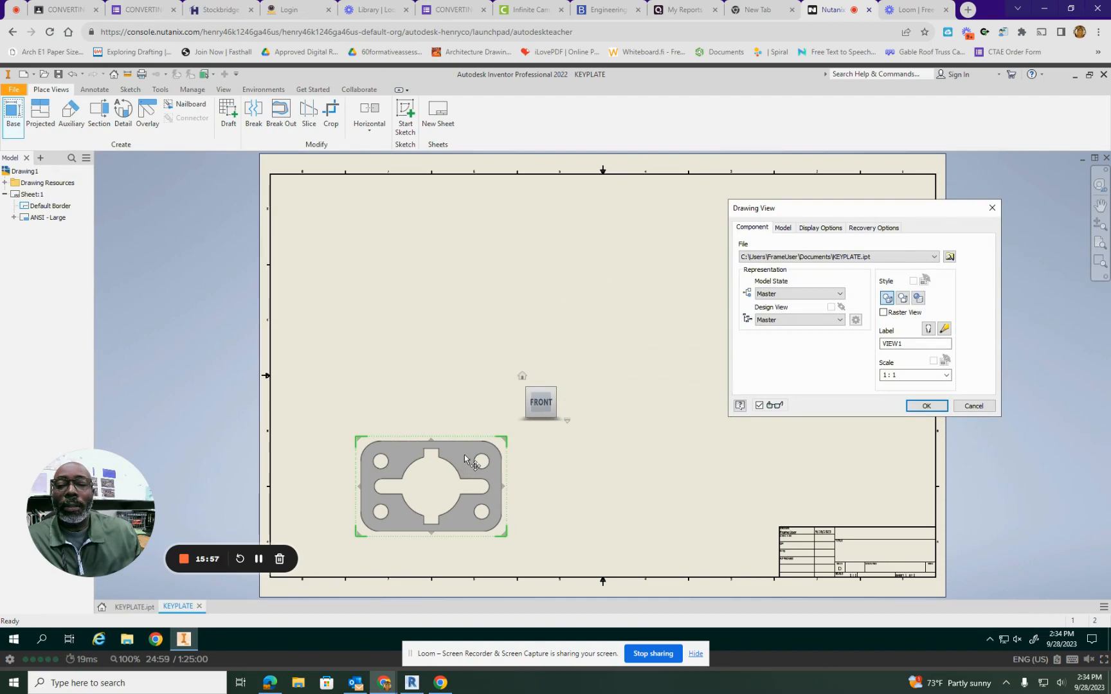
{"action": "left_click_drag", "start_coordinate": [464, 454], "coordinate": [608, 331]}
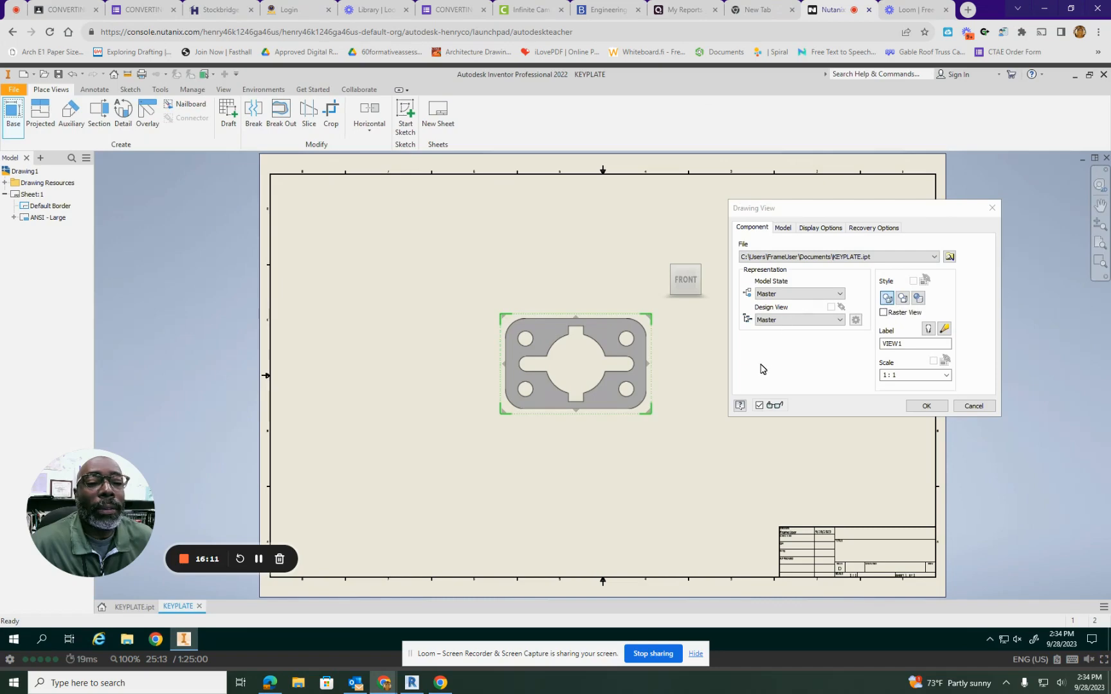
{"action": "left_click", "coordinate": [921, 404]}
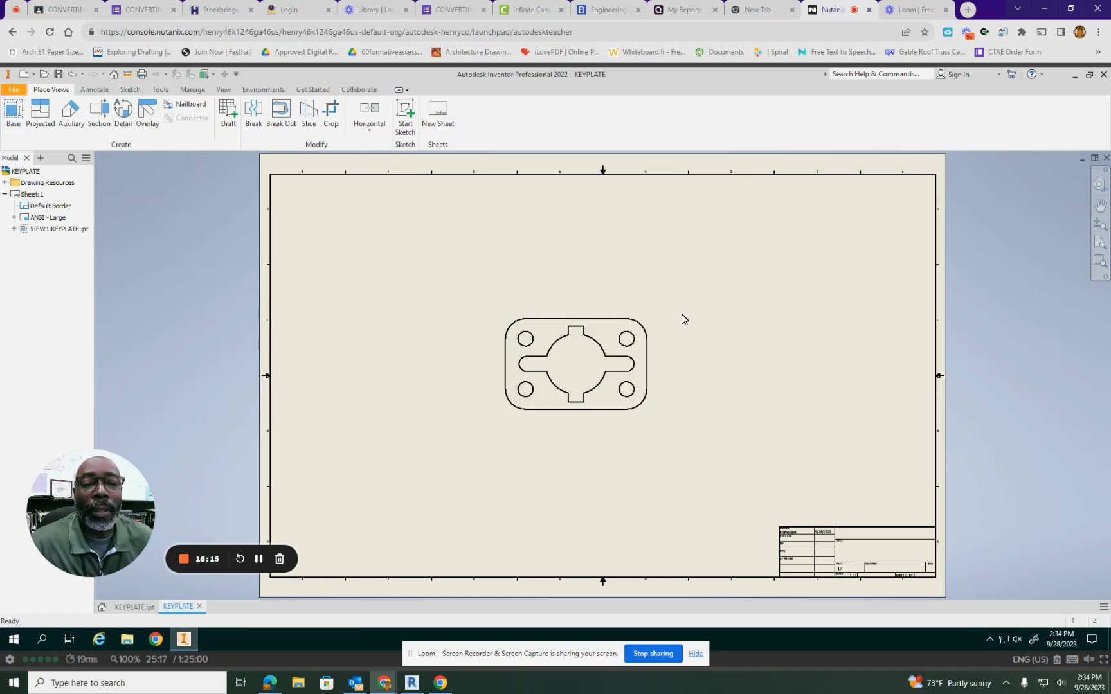
- Create an isometric projected view from the front view in the sheet's upper-right corner
{"action": "left_click", "coordinate": [45, 113]}
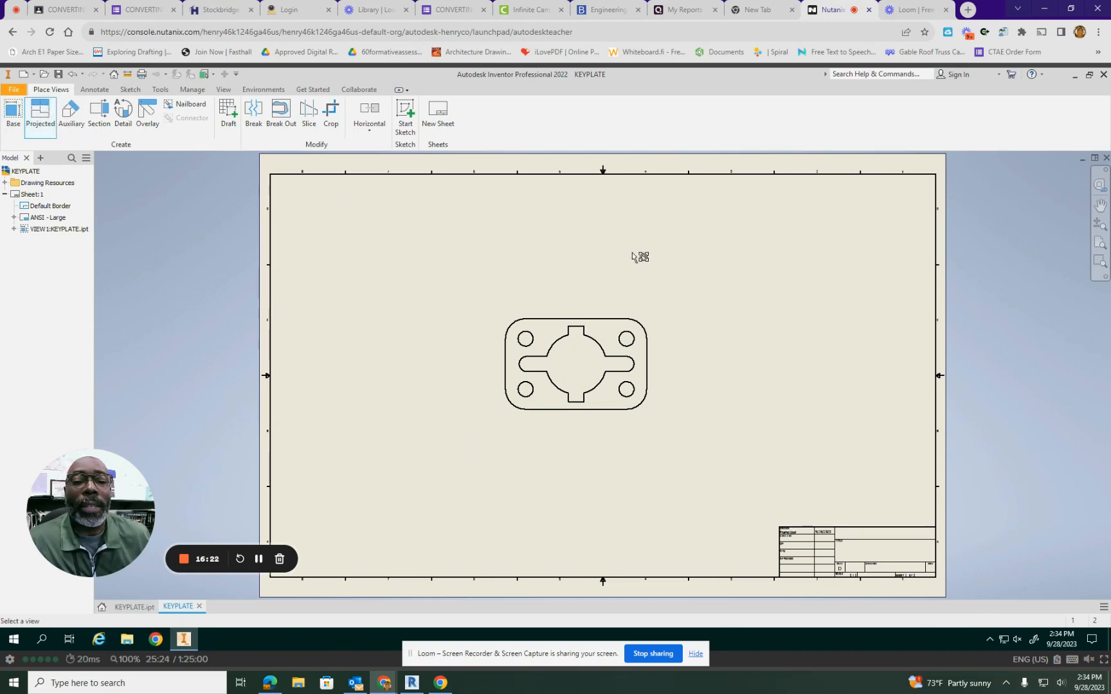
{"action": "left_click", "coordinate": [628, 357]}
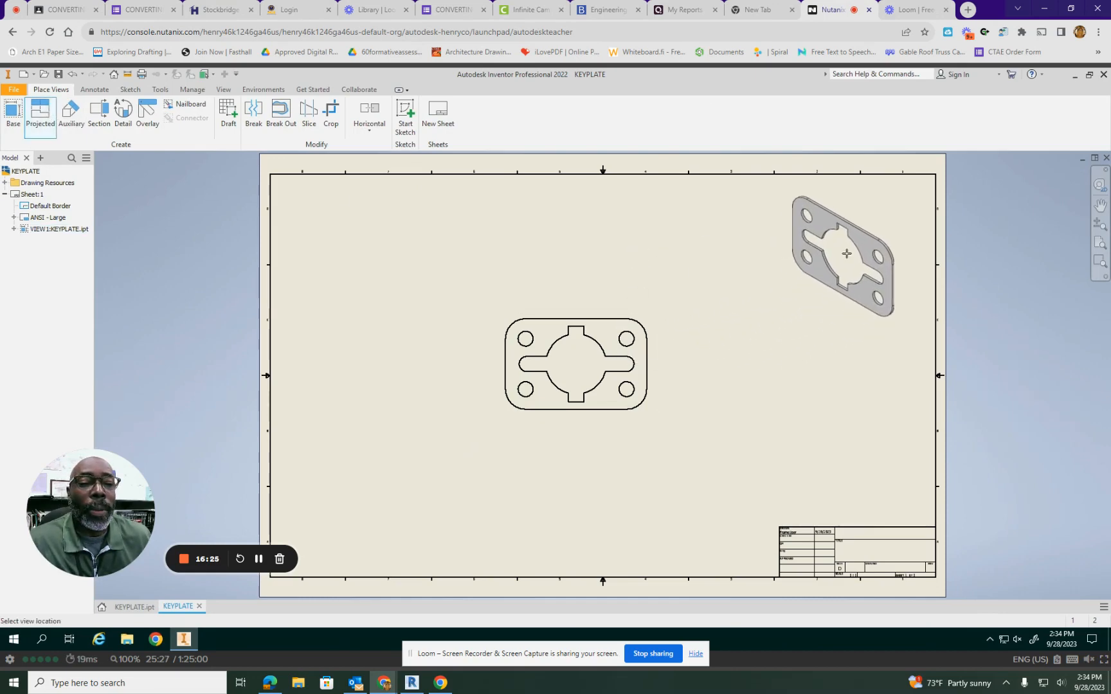
{"action": "left_click", "coordinate": [850, 250]}
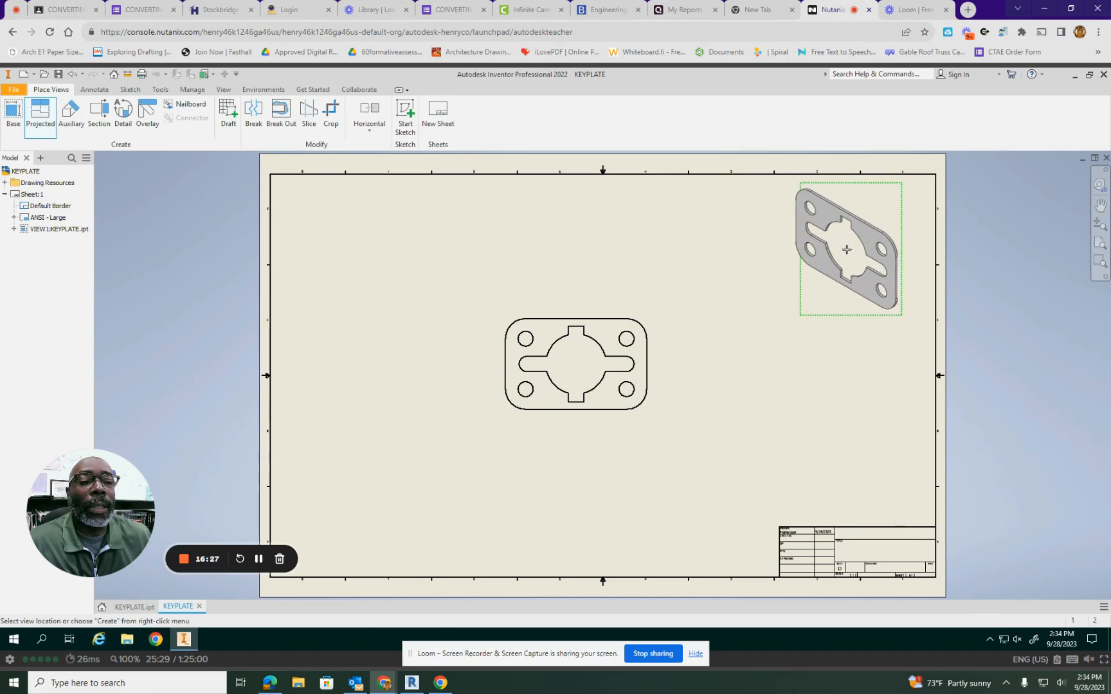
{"action": "right_click", "coordinate": [850, 253]}
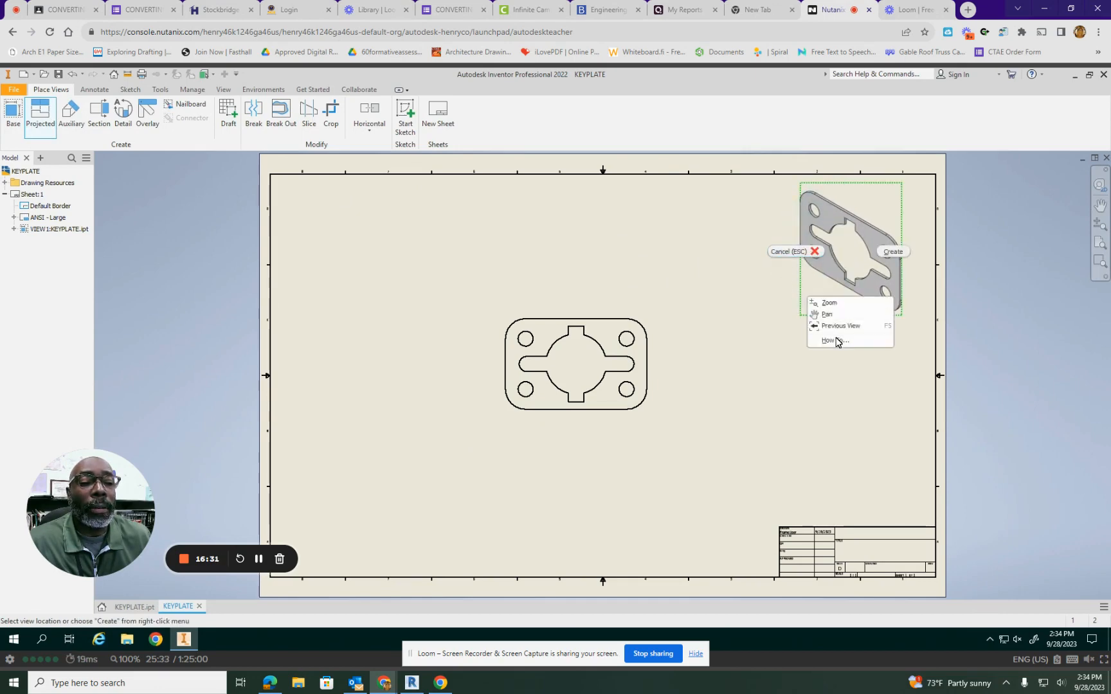
{"action": "left_click", "coordinate": [902, 252]}
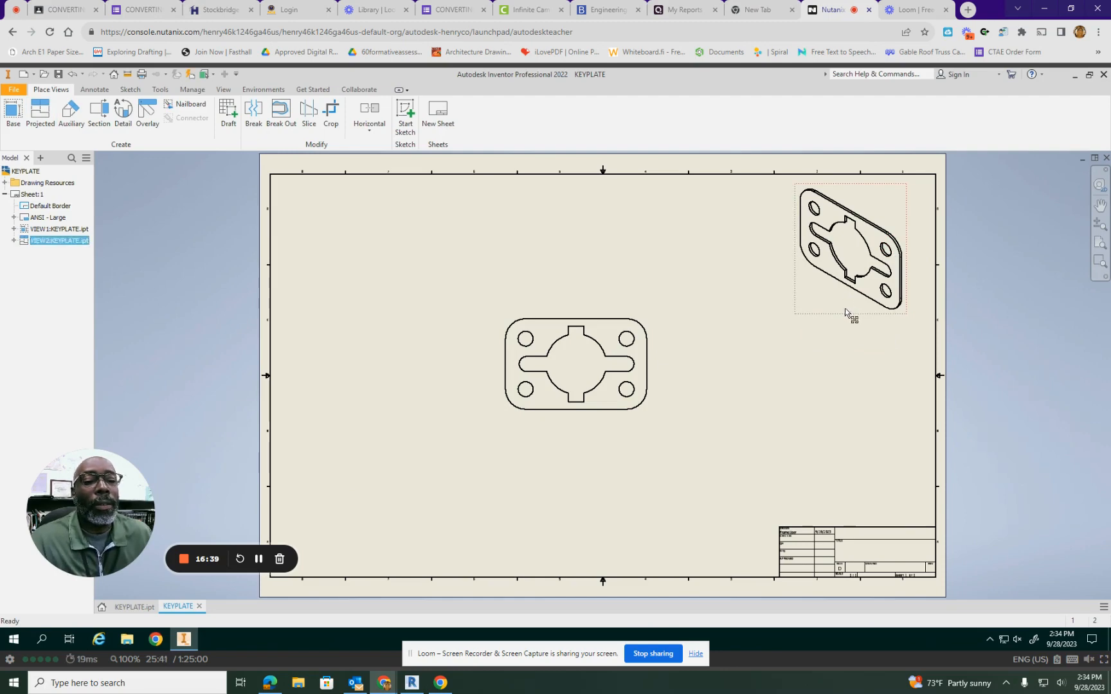
- Set the isometric view's display style to shaded and inspect the shaded plate up close
{"action": "double_click", "coordinate": [845, 309]}
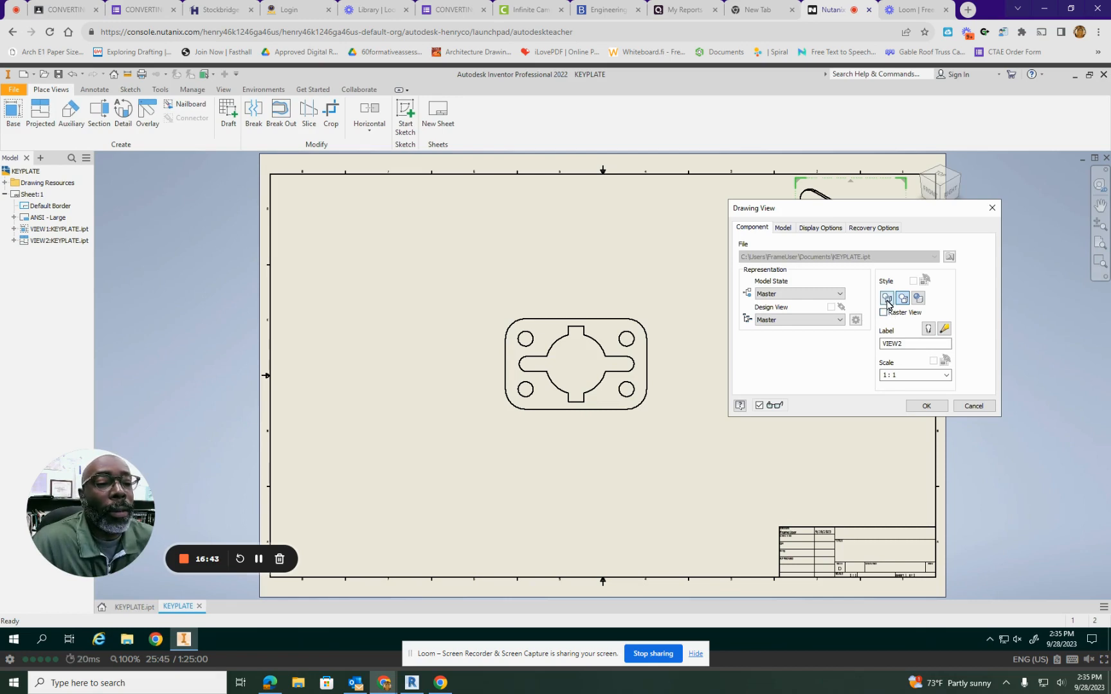
{"action": "left_click", "coordinate": [919, 298]}
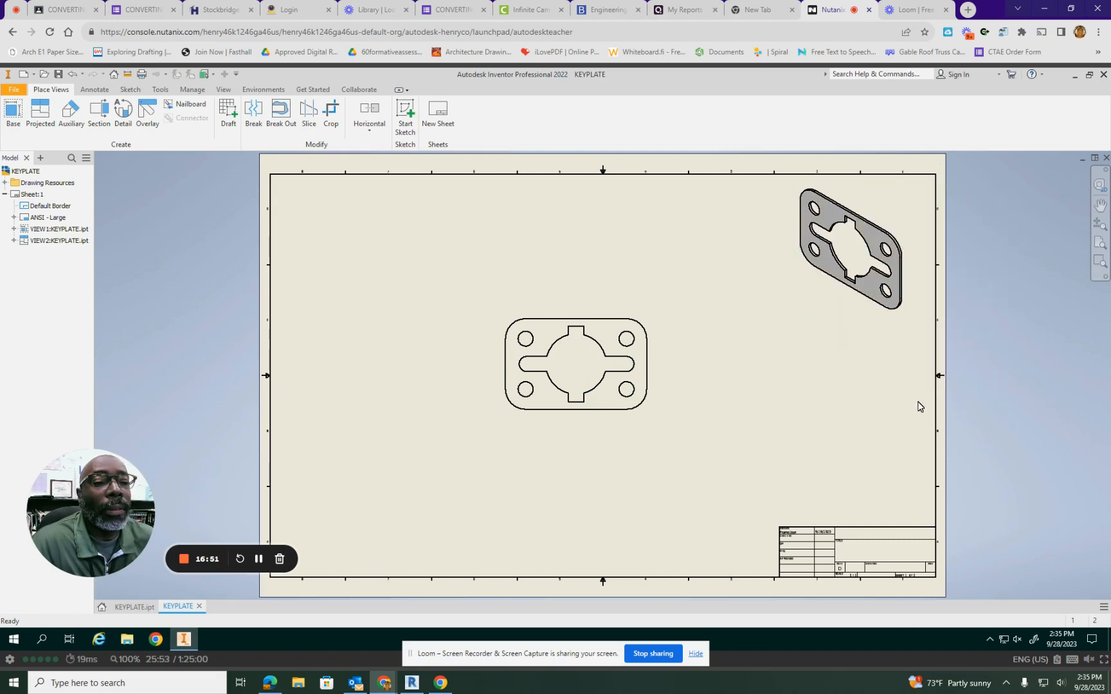
{"action": "scroll", "coordinate": [885, 250], "scroll_direction": "up", "scroll_amount": 5}
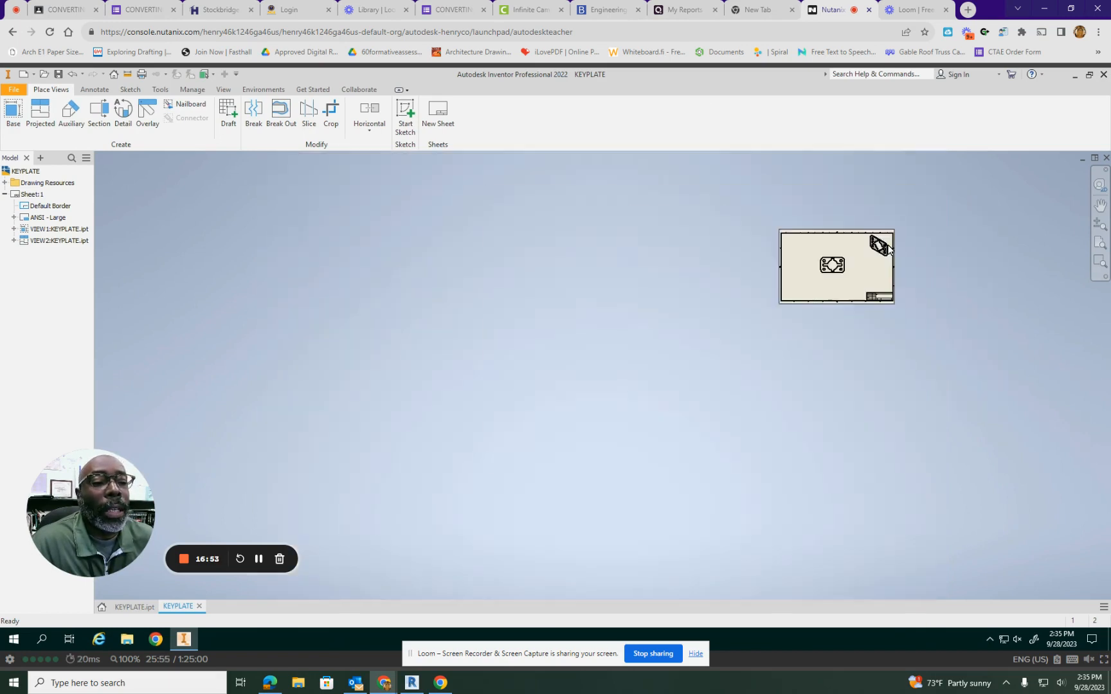
{"action": "scroll", "coordinate": [882, 255], "scroll_direction": "down", "scroll_amount": 6}
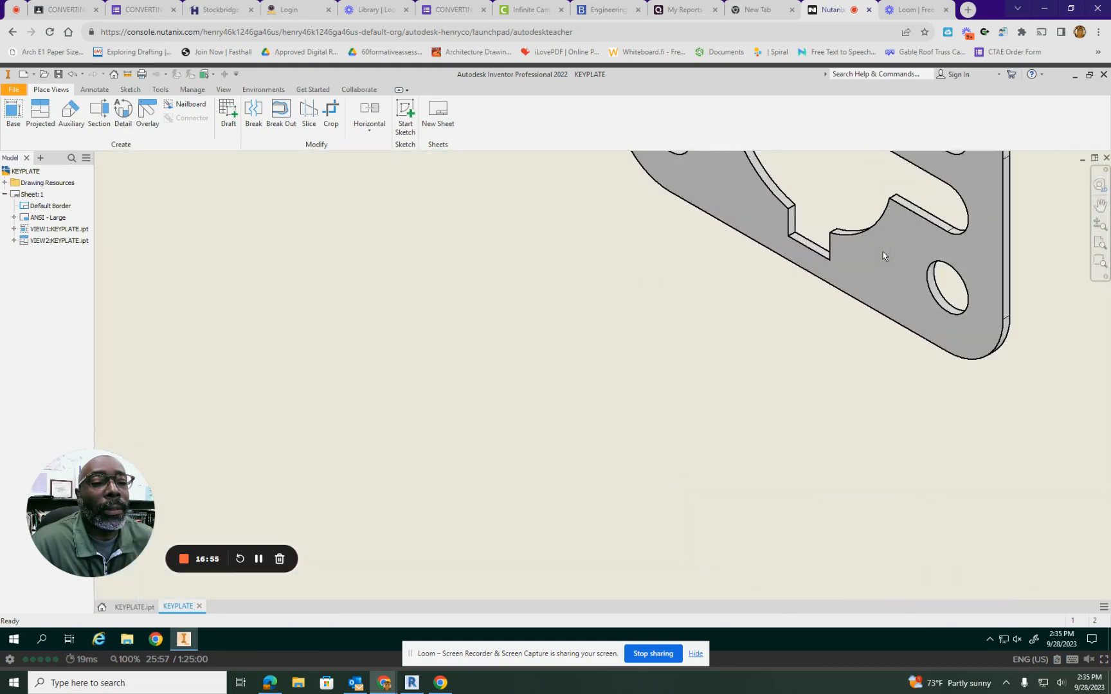
{"action": "scroll", "coordinate": [882, 255], "scroll_direction": "up", "scroll_amount": 2}
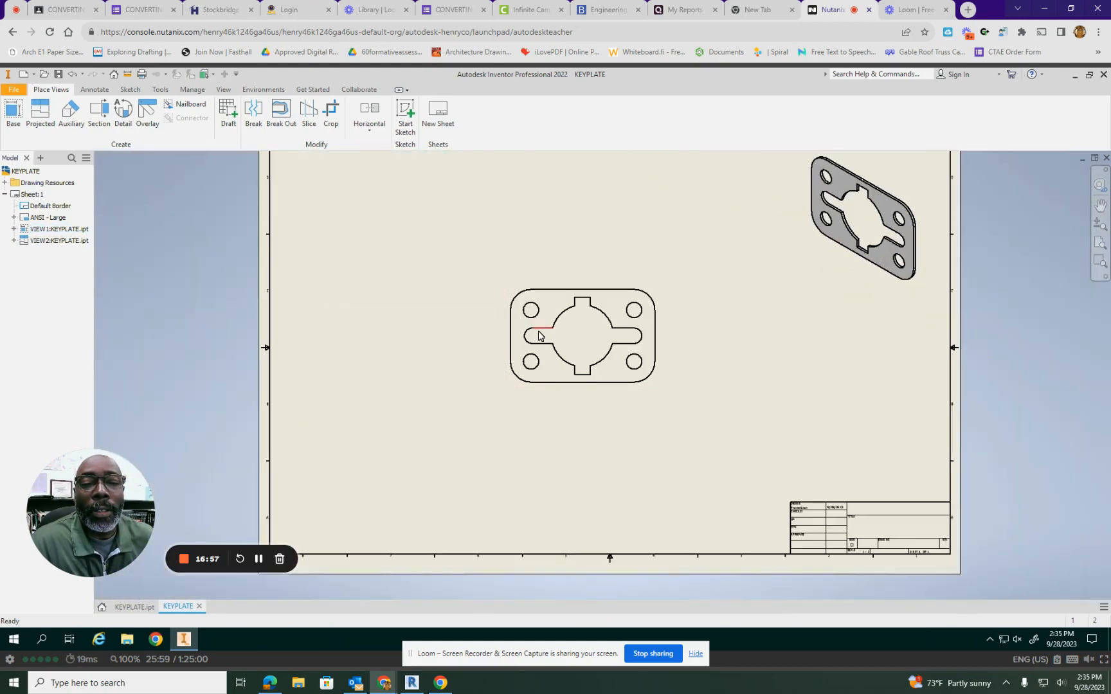
{"action": "scroll", "coordinate": [546, 335], "scroll_direction": "up", "scroll_amount": 2}
{"action": "scroll", "coordinate": [551, 338], "scroll_direction": "down", "scroll_amount": 2}
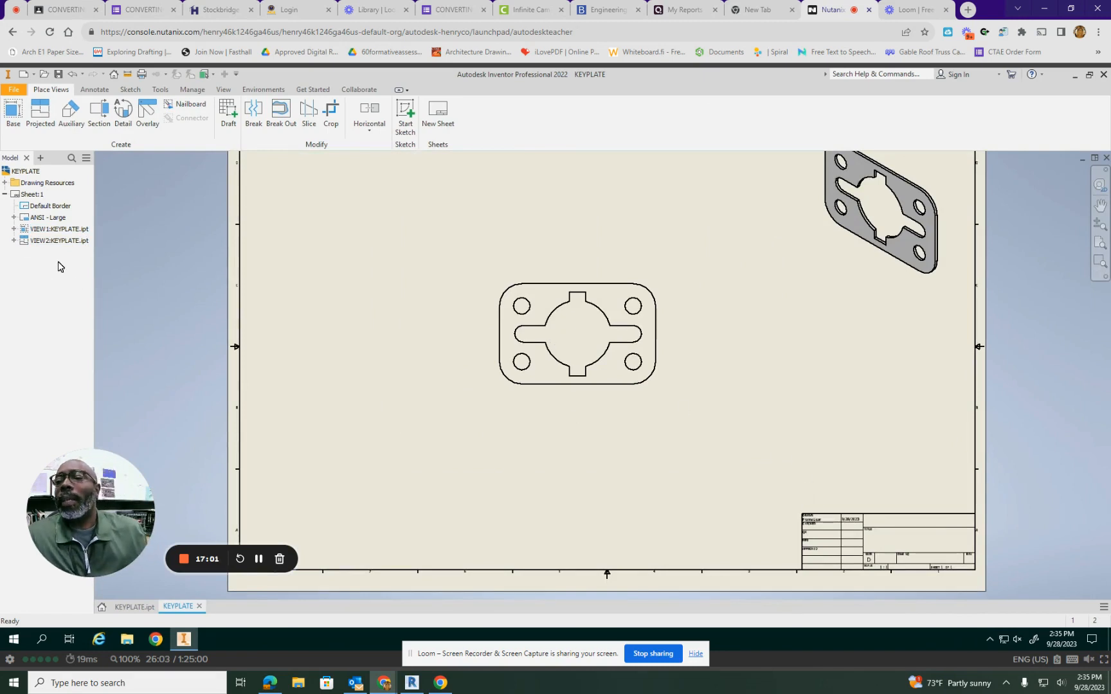
- Change the size of Sheet:1 to C
{"action": "left_click", "coordinate": [43, 219]}
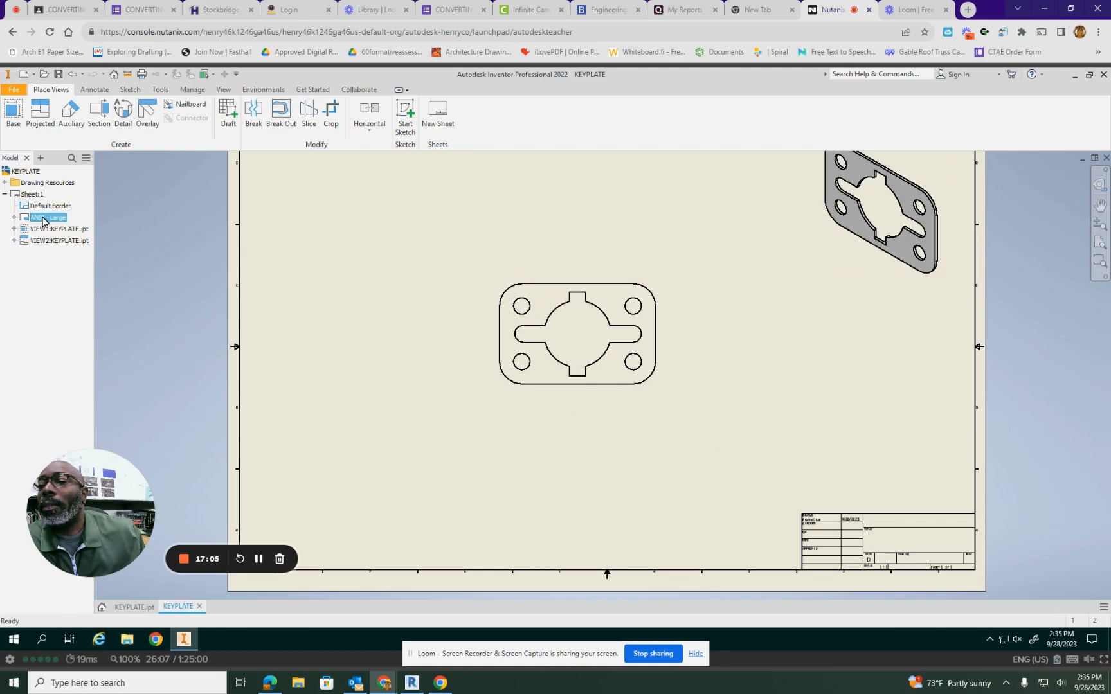
{"action": "right_click", "coordinate": [33, 195]}
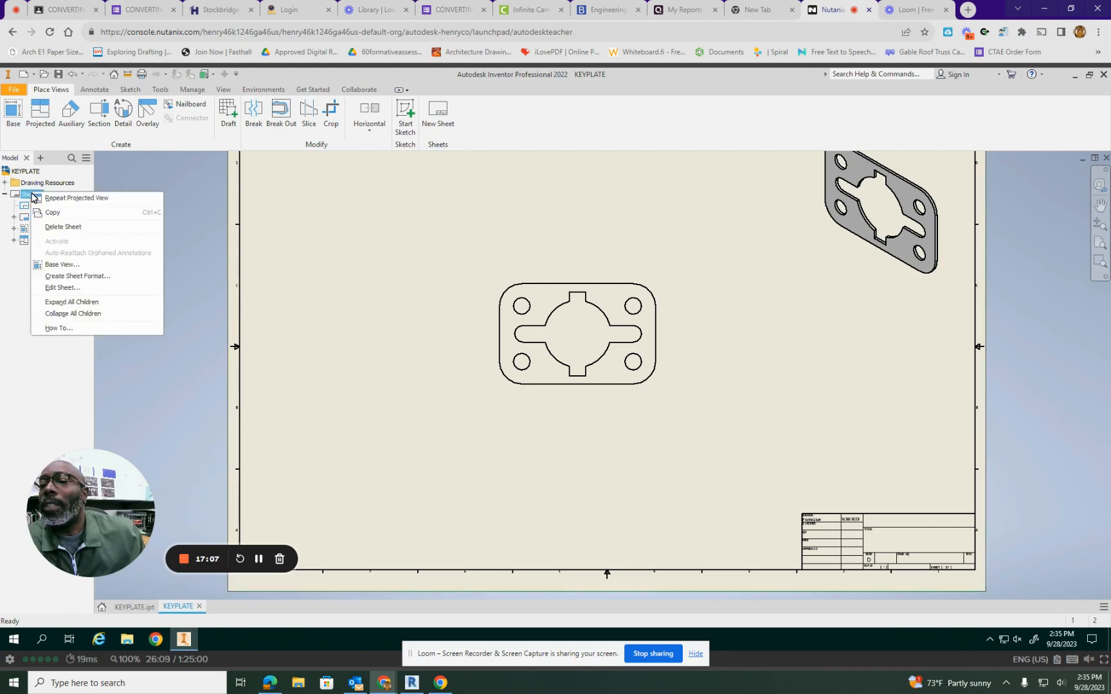
{"action": "left_click", "coordinate": [62, 287]}
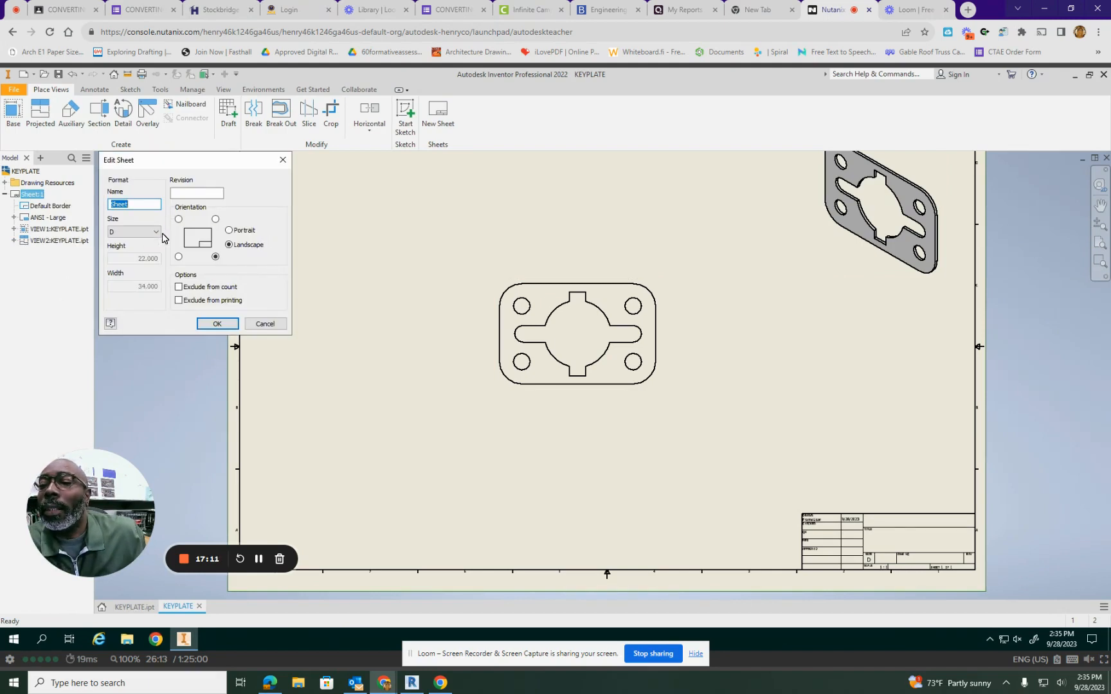
{"action": "left_click", "coordinate": [155, 232]}
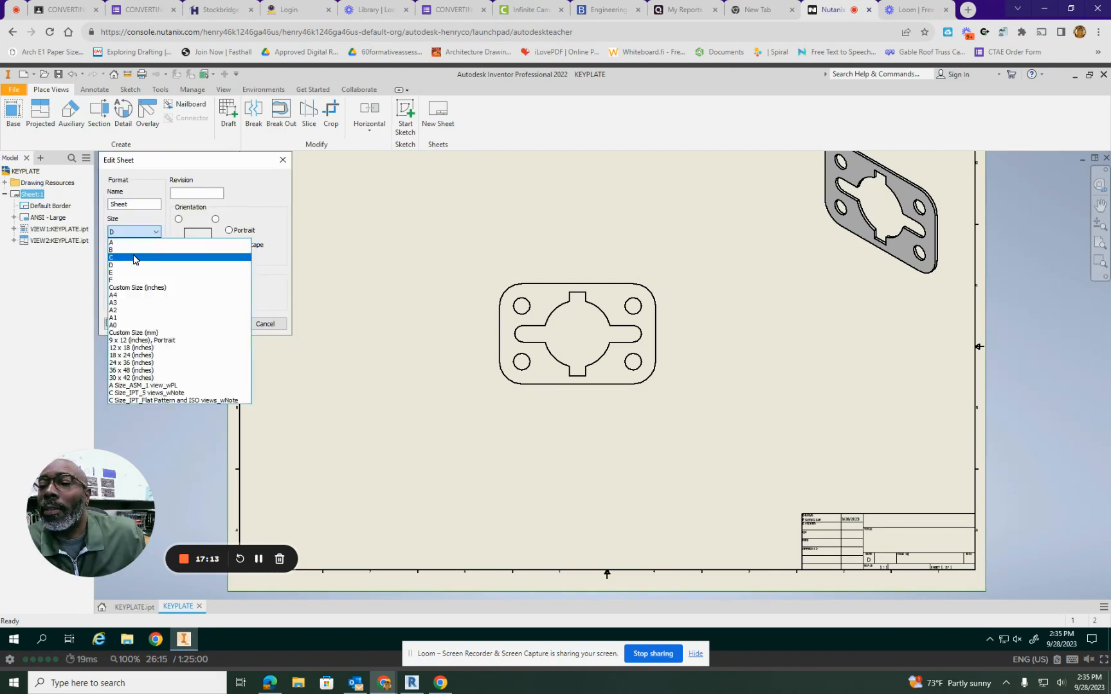
{"action": "left_click", "coordinate": [134, 258]}
{"action": "left_click", "coordinate": [213, 323]}
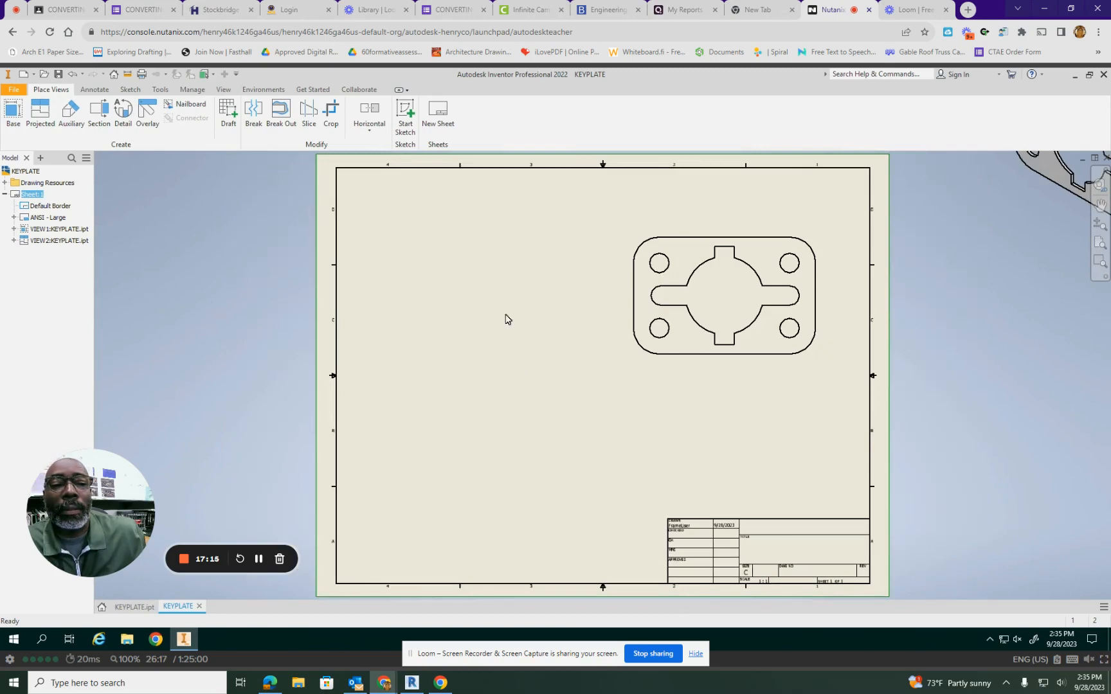
- Move the front view to the center of the sheet and the isometric view inside its upper-right corner
{"action": "scroll", "coordinate": [734, 314], "scroll_direction": "up", "scroll_amount": 5}
{"action": "scroll", "coordinate": [733, 314], "scroll_direction": "down", "scroll_amount": 8}
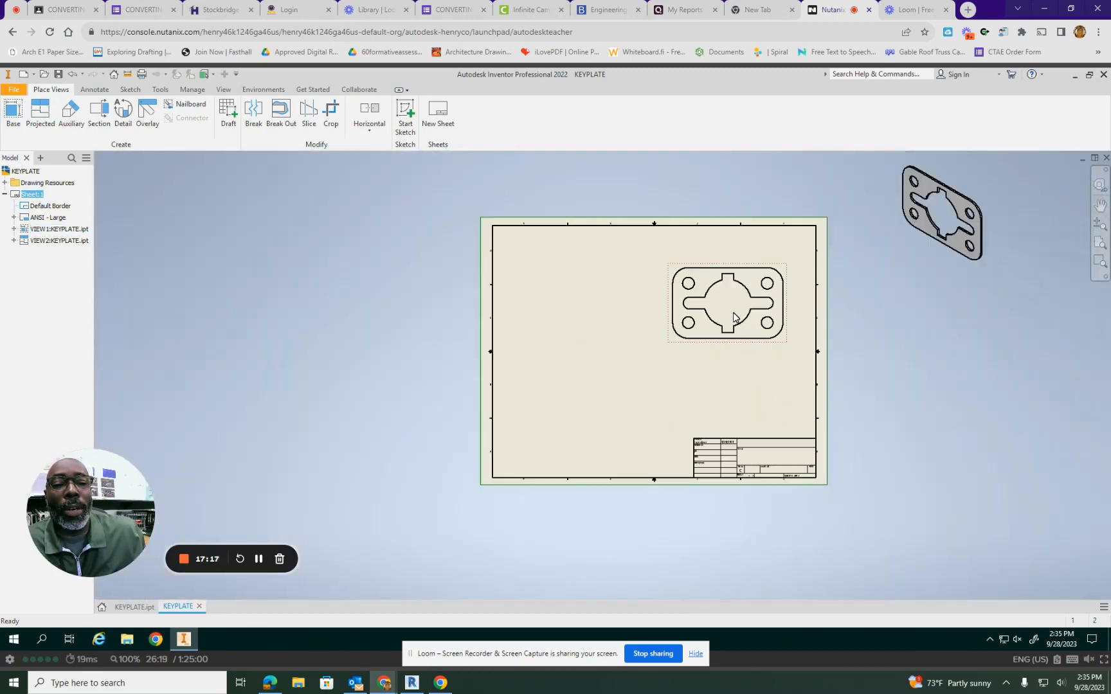
{"action": "left_click", "coordinate": [734, 267]}
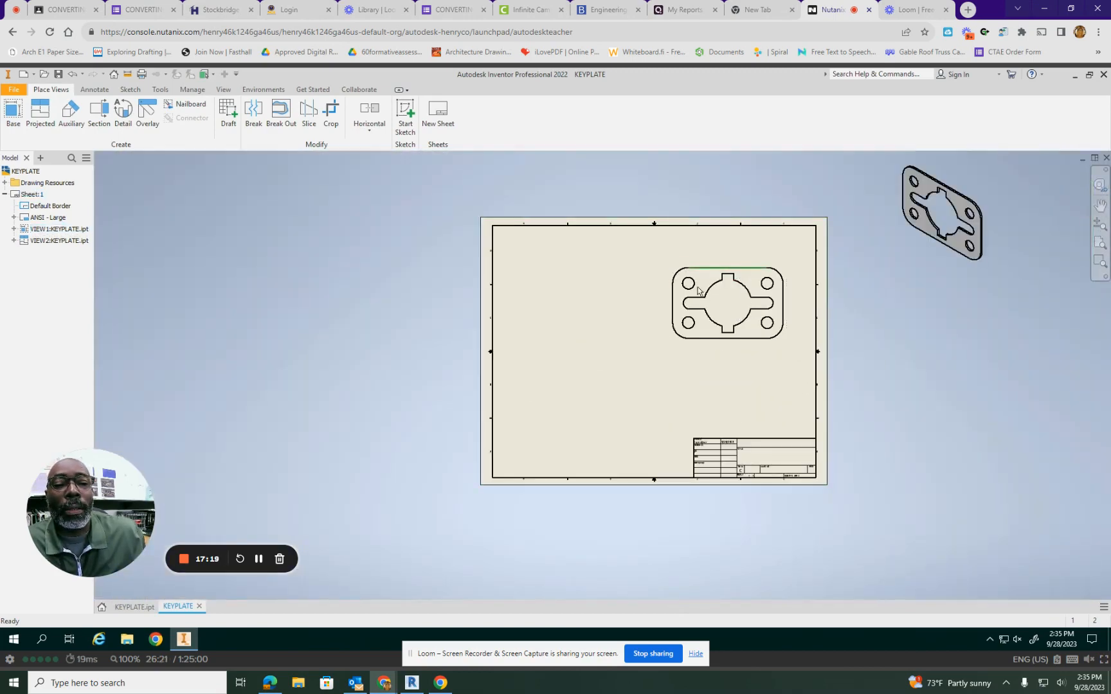
{"action": "left_click_drag", "start_coordinate": [734, 262], "coordinate": [710, 356]}
{"action": "left_click_drag", "start_coordinate": [926, 266], "coordinate": [753, 329]}
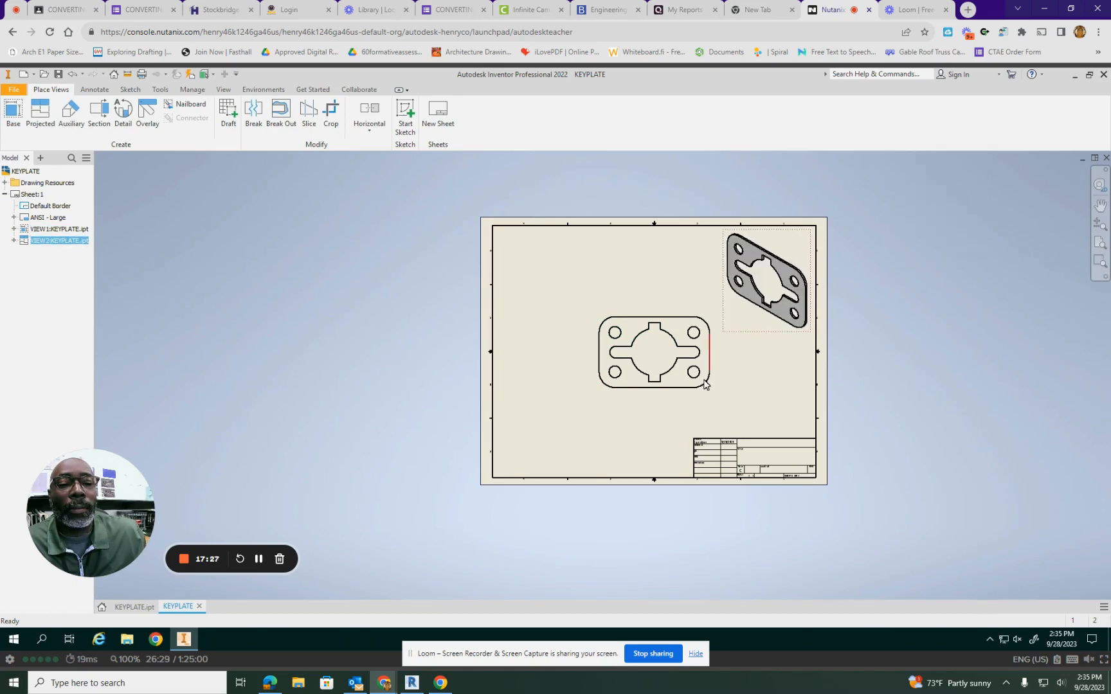
- Add center marks to the four corner holes in the front view
{"action": "scroll", "coordinate": [643, 380], "scroll_direction": "down", "scroll_amount": 2}
{"action": "scroll", "coordinate": [644, 376], "scroll_direction": "up", "scroll_amount": 5}
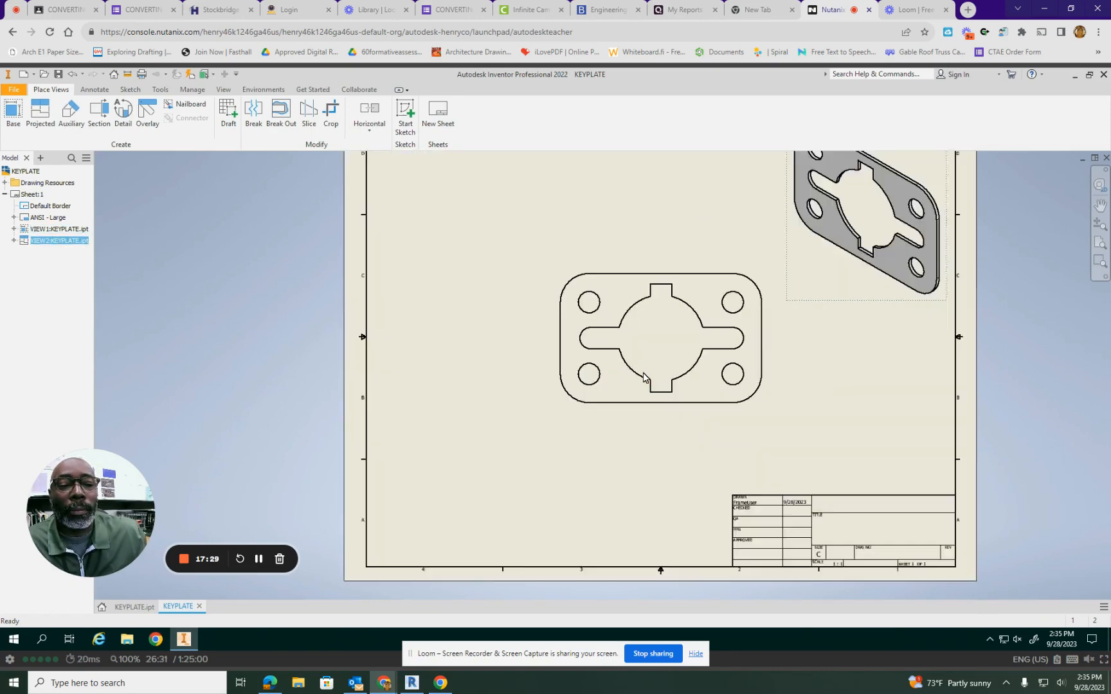
{"action": "left_click", "coordinate": [94, 89]}
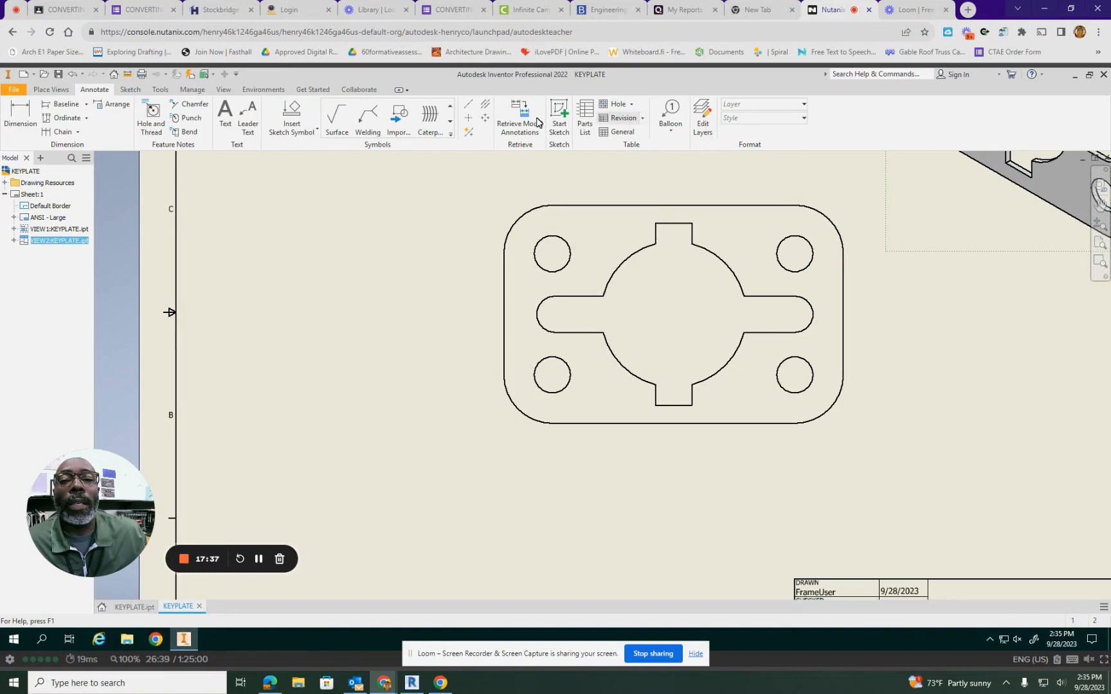
{"action": "left_click", "coordinate": [470, 119]}
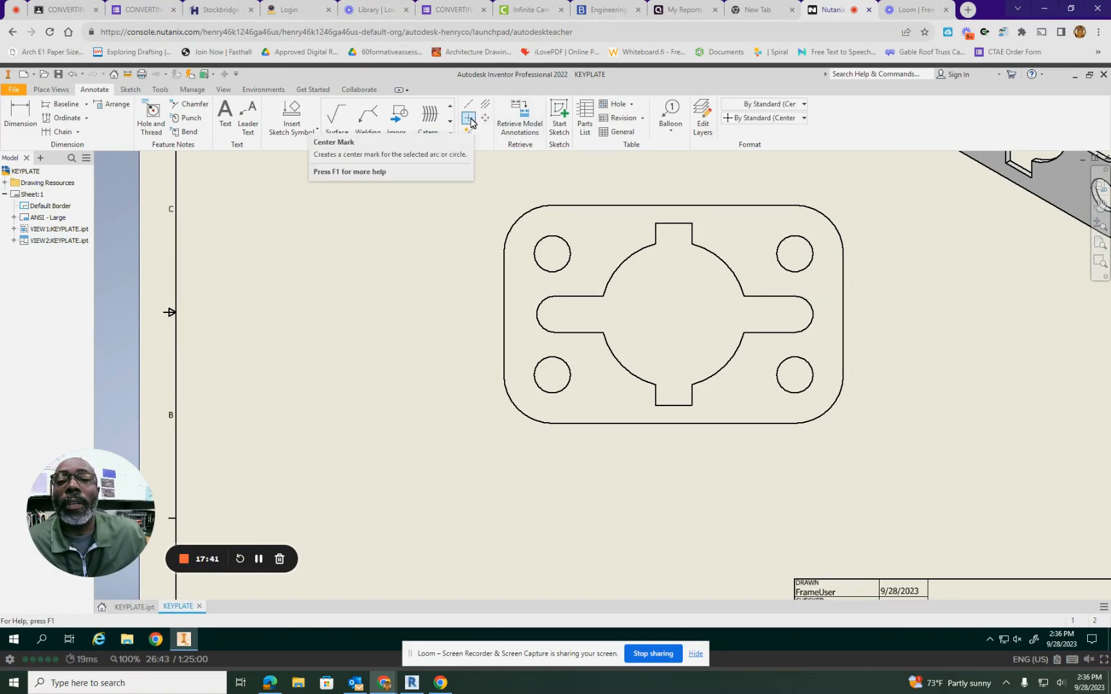
{"action": "left_click", "coordinate": [570, 247]}
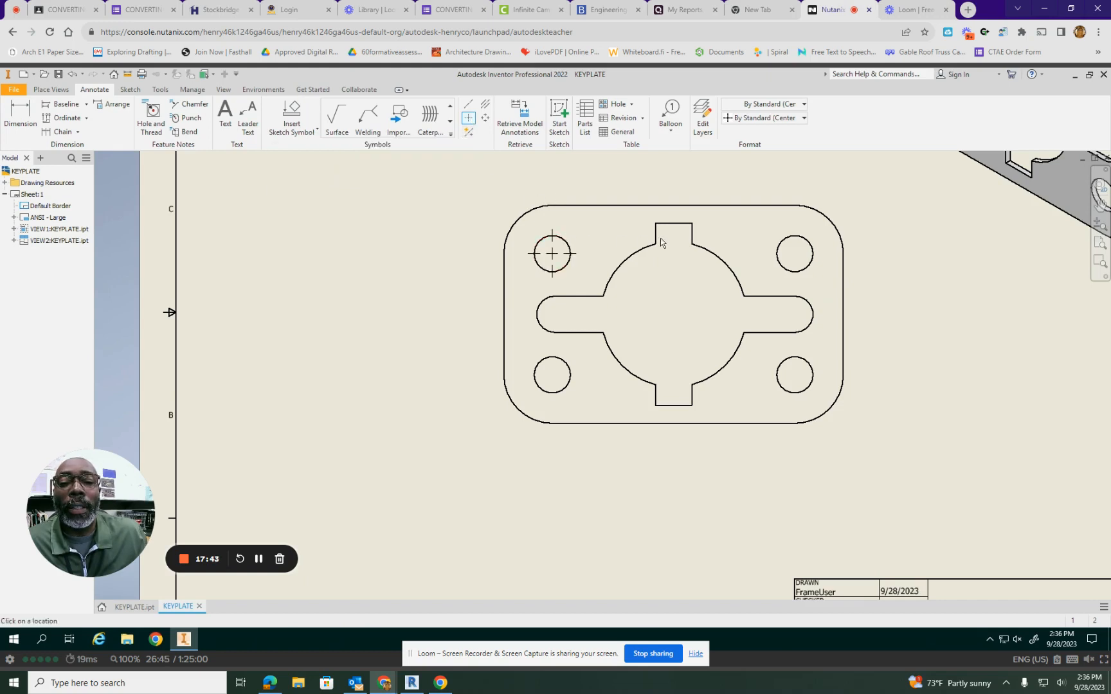
{"action": "left_click", "coordinate": [781, 244]}
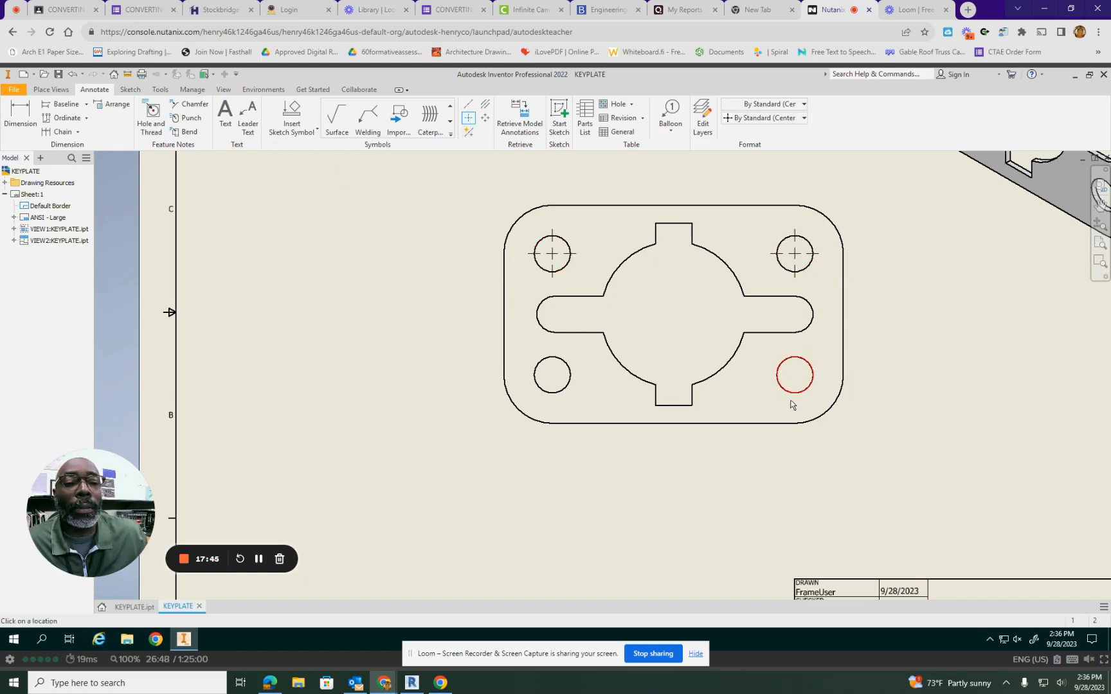
{"action": "left_click", "coordinate": [813, 367]}
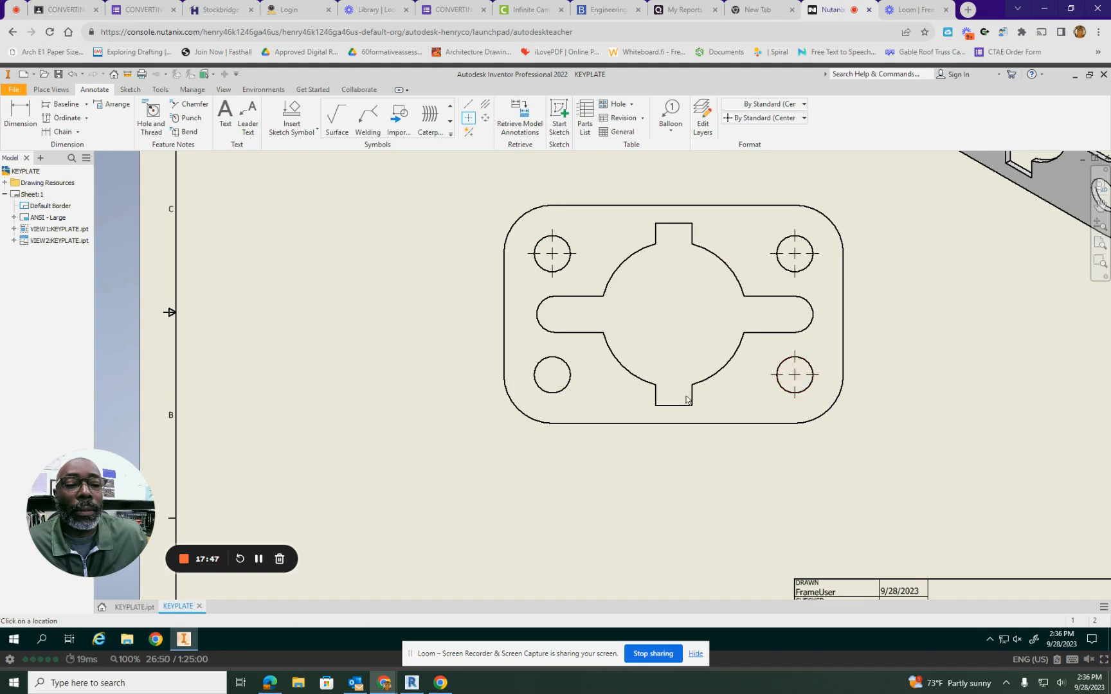
{"action": "left_click", "coordinate": [574, 387]}
- Add center marks to both rounded ends of the horizontal slot and to the large central circle
{"action": "left_click", "coordinate": [535, 314]}
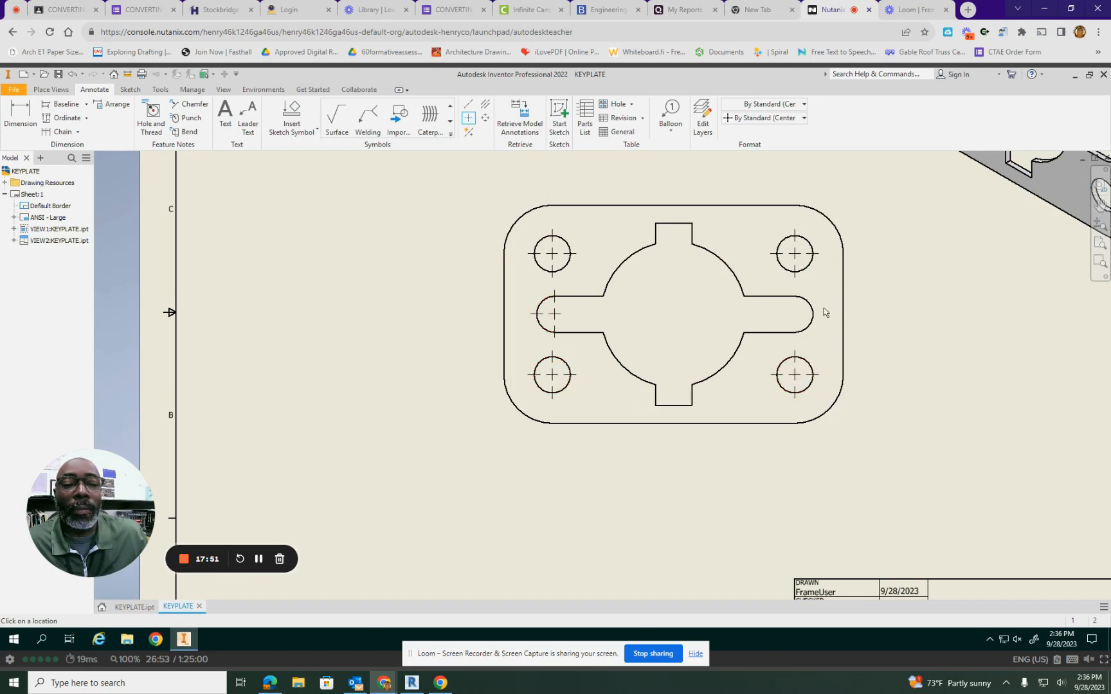
{"action": "left_click", "coordinate": [822, 314]}
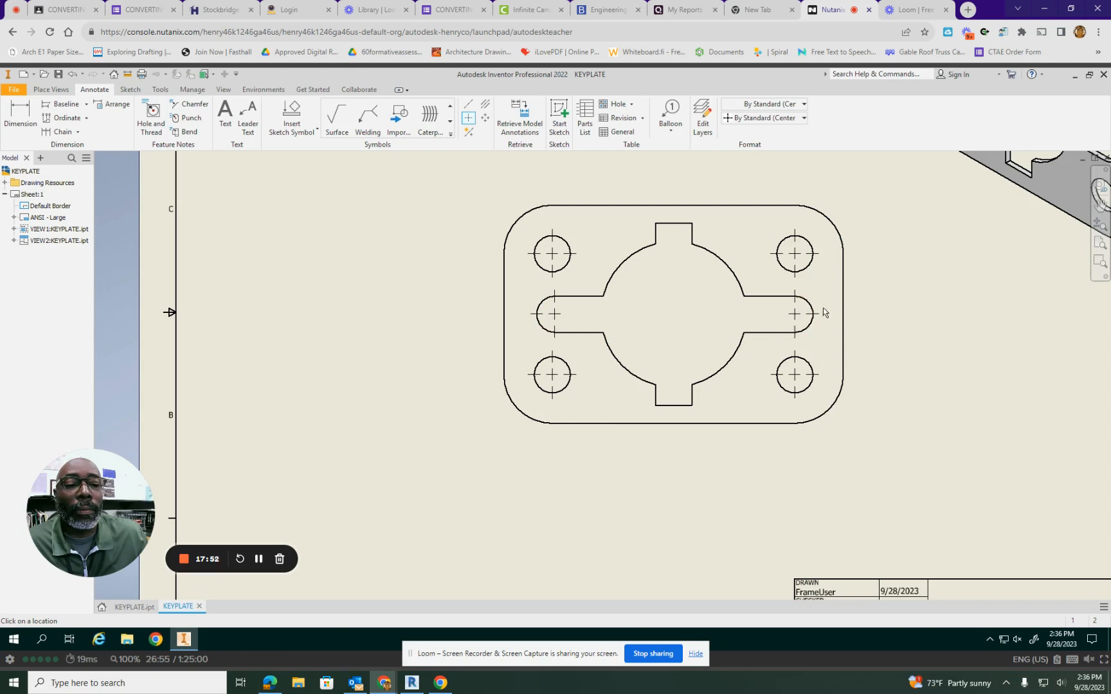
{"action": "left_click", "coordinate": [720, 258]}
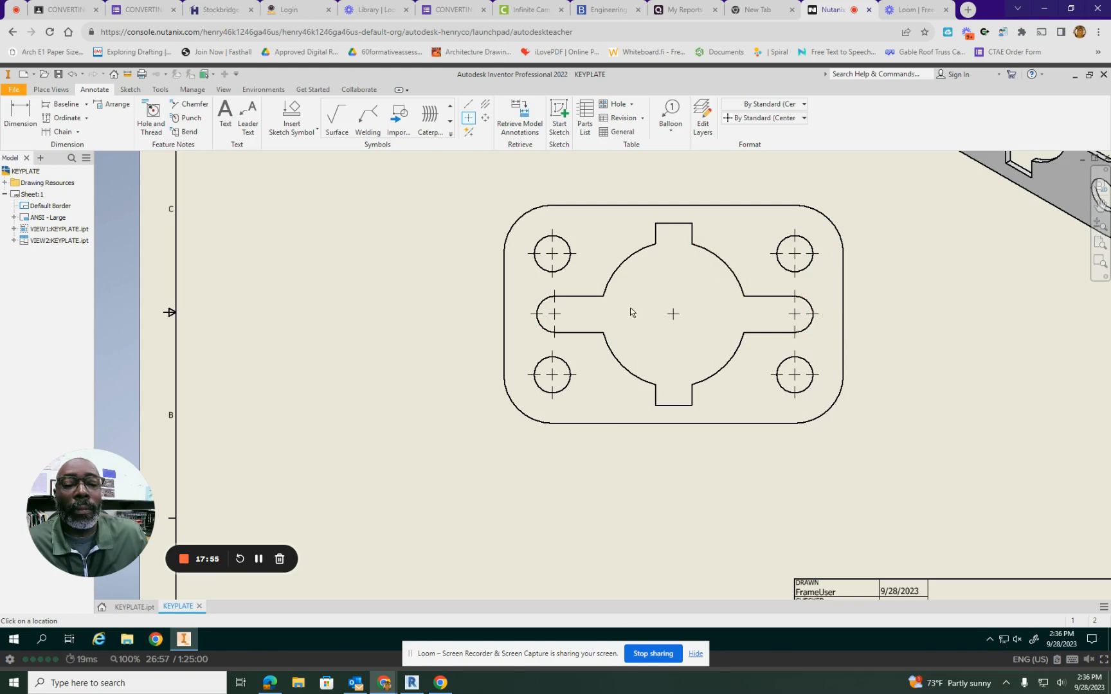
{"action": "key", "text": "Escape"}
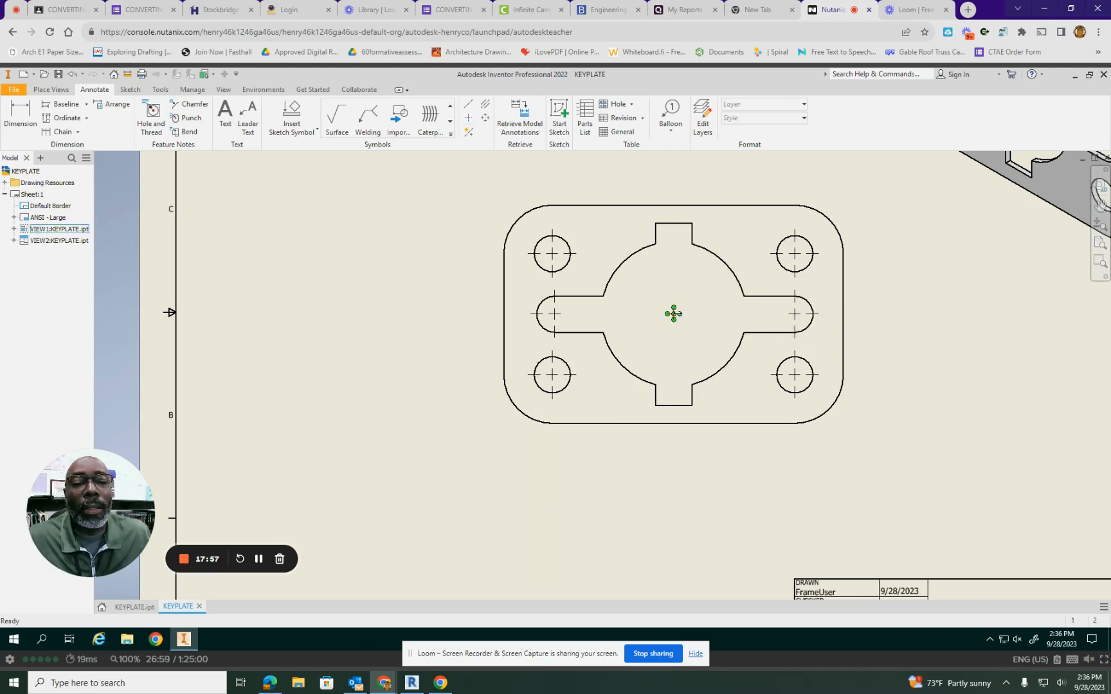
- Extend the central circle's center mark lines horizontally to the slot-end center marks and vertically just past the upper and lower notches
{"action": "left_click_drag", "start_coordinate": [675, 314], "coordinate": [767, 313]}
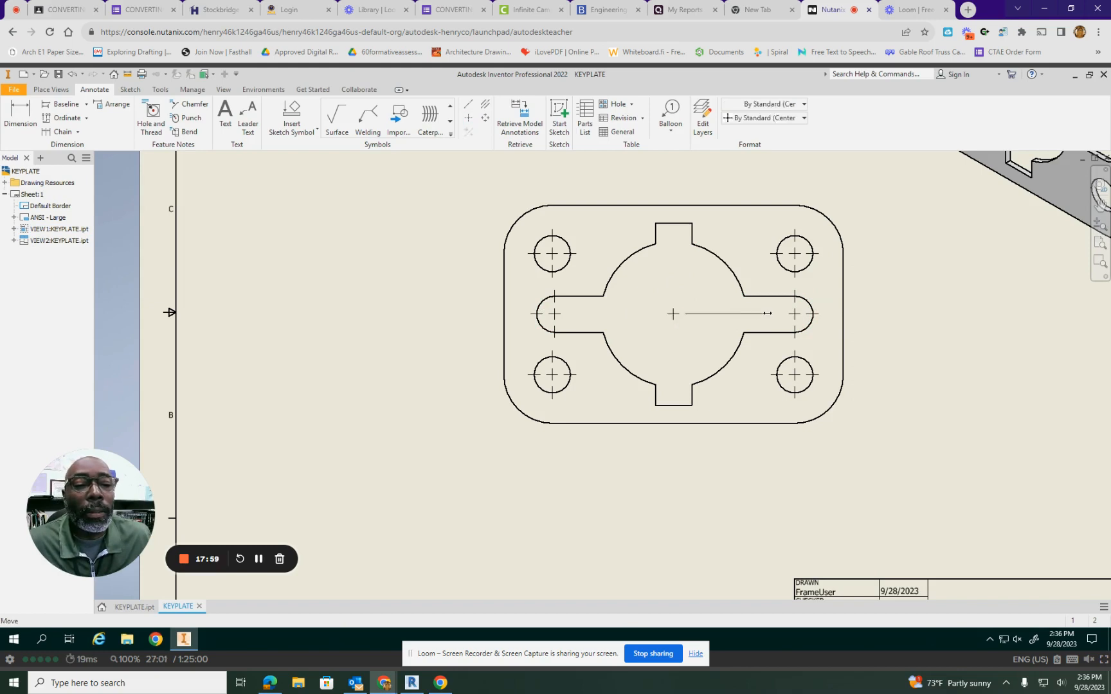
{"action": "left_click_drag", "start_coordinate": [673, 313], "coordinate": [602, 313]}
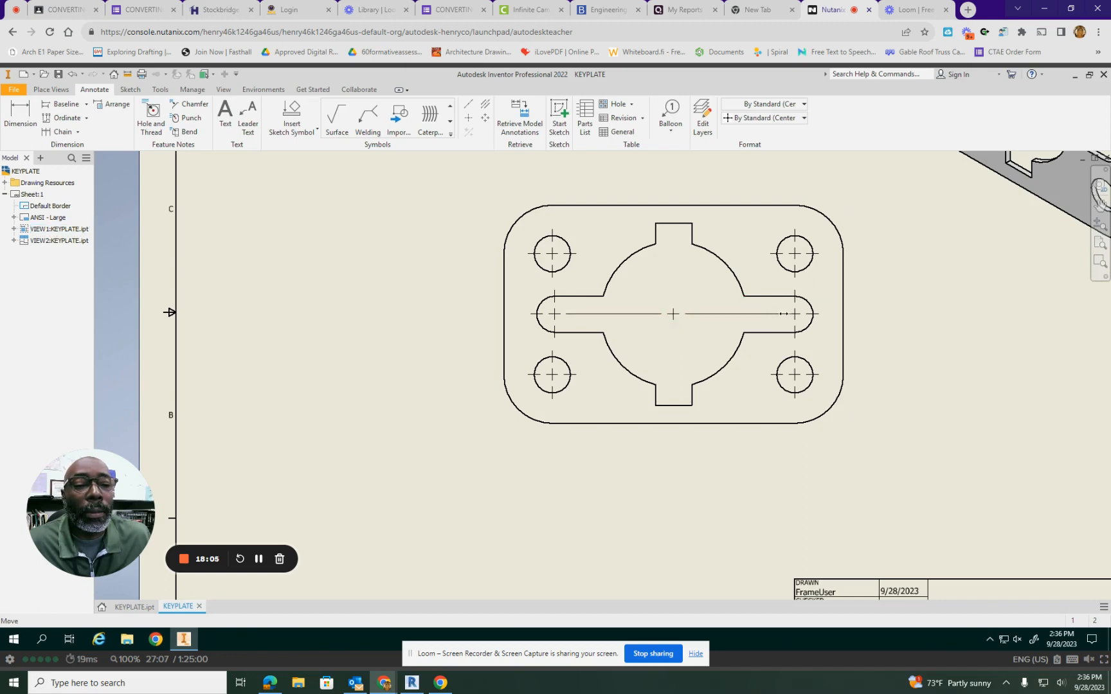
{"action": "left_click", "coordinate": [783, 314]}
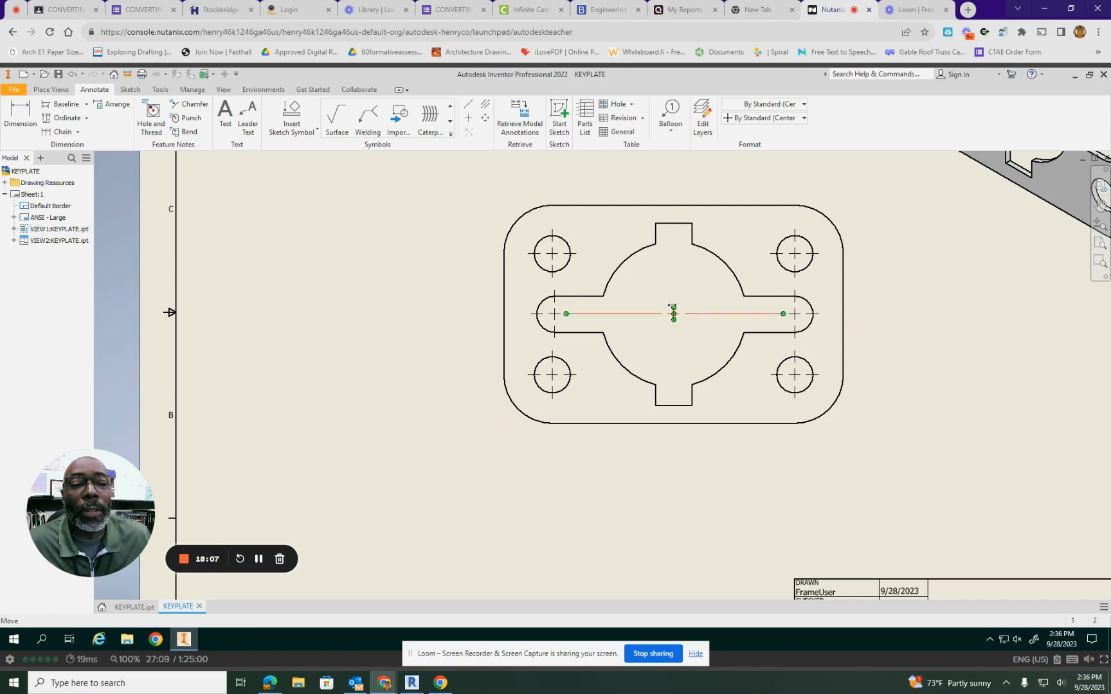
{"action": "left_click_drag", "start_coordinate": [674, 313], "coordinate": [673, 215]}
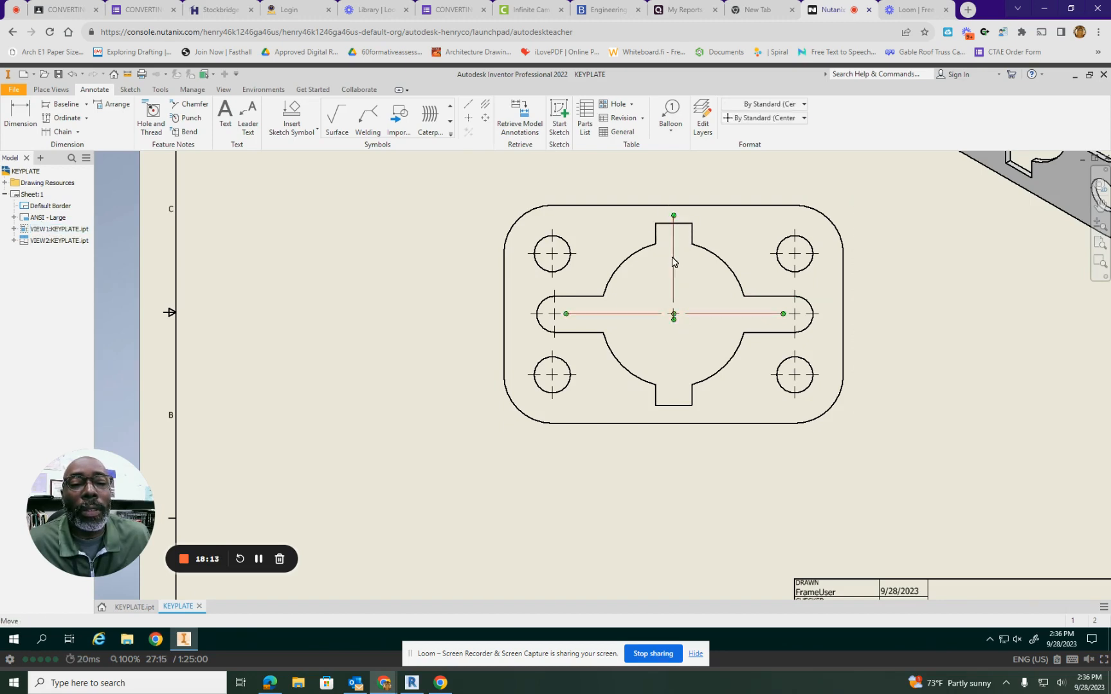
{"action": "left_click_drag", "start_coordinate": [674, 319], "coordinate": [685, 416]}
{"action": "left_click", "coordinate": [878, 274]}
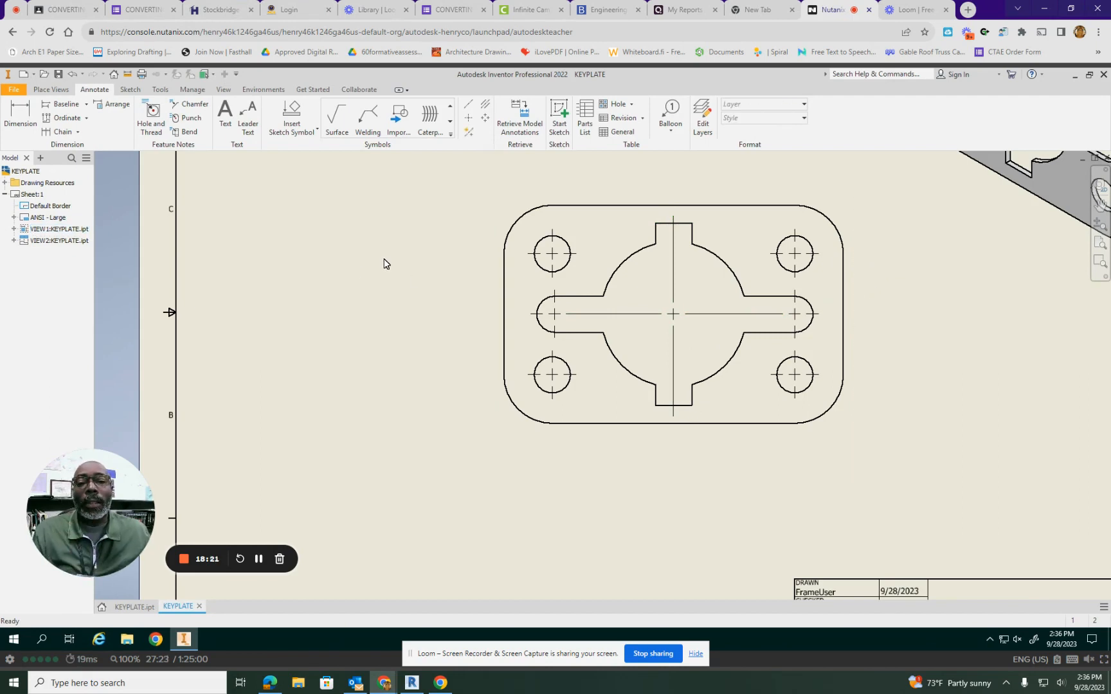
- Dimension the diameter of the upper-right corner hole, placing the text outside the plate above its upper-right corner
{"action": "left_click", "coordinate": [17, 115]}
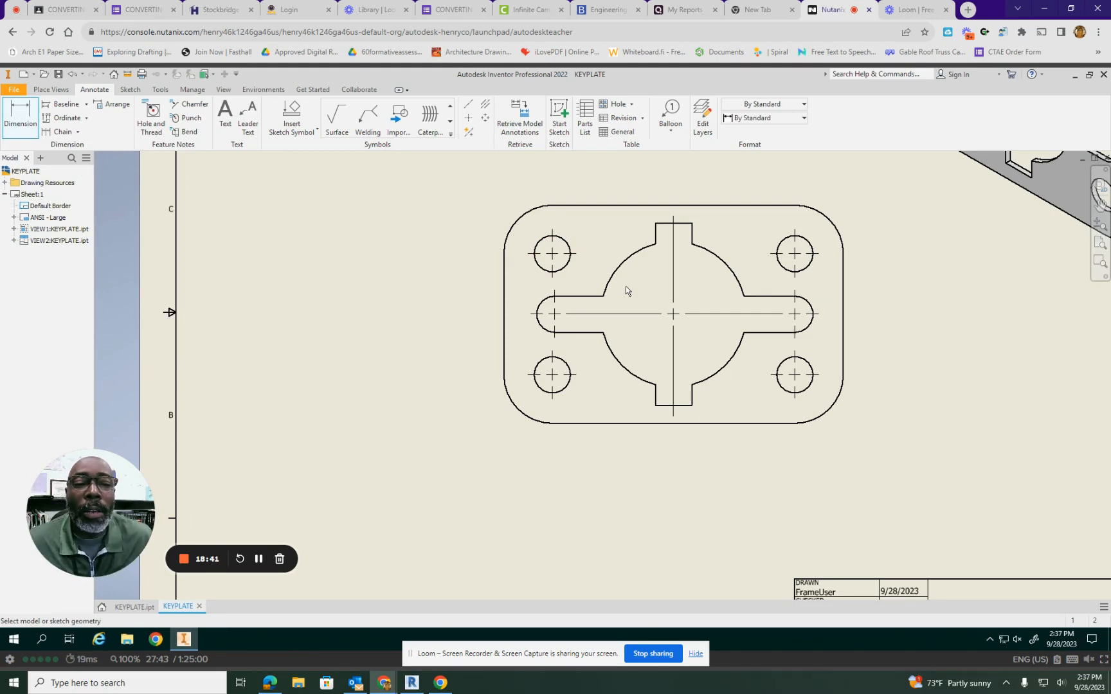
{"action": "left_click", "coordinate": [803, 245]}
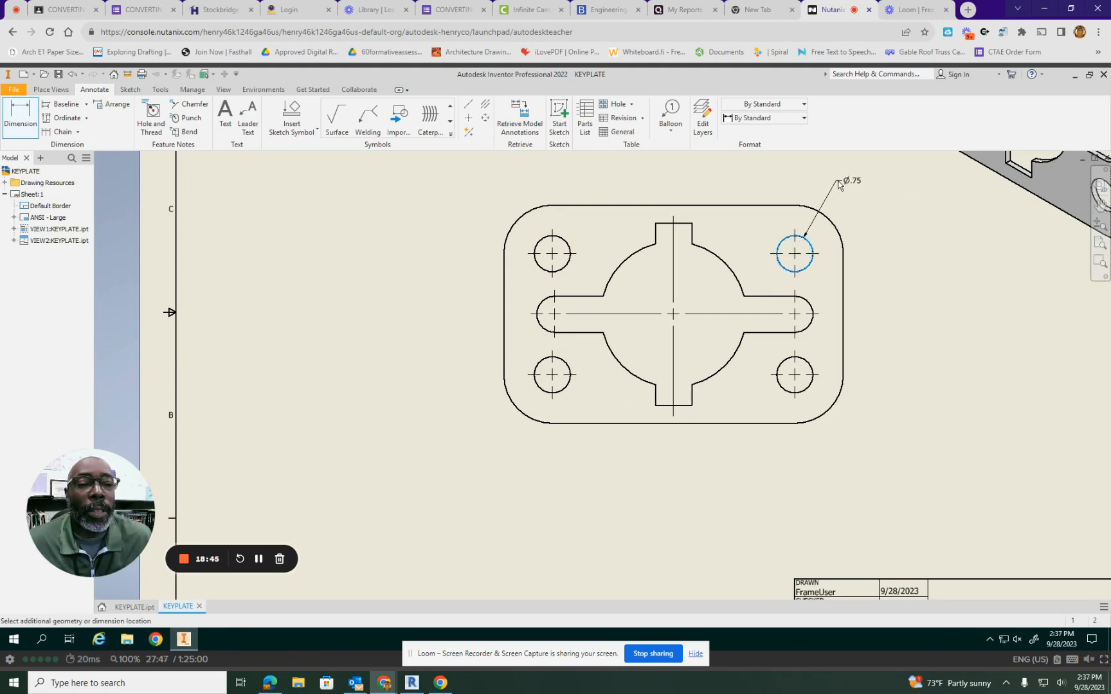
{"action": "left_click", "coordinate": [838, 184]}
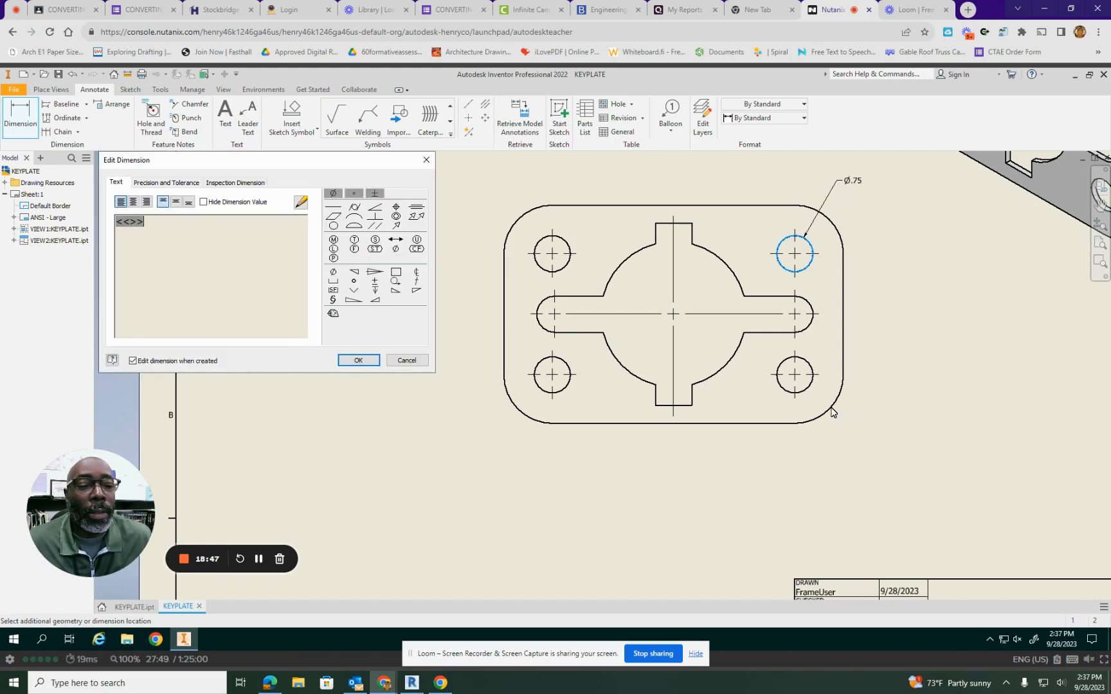
{"action": "left_click", "coordinate": [857, 423]}
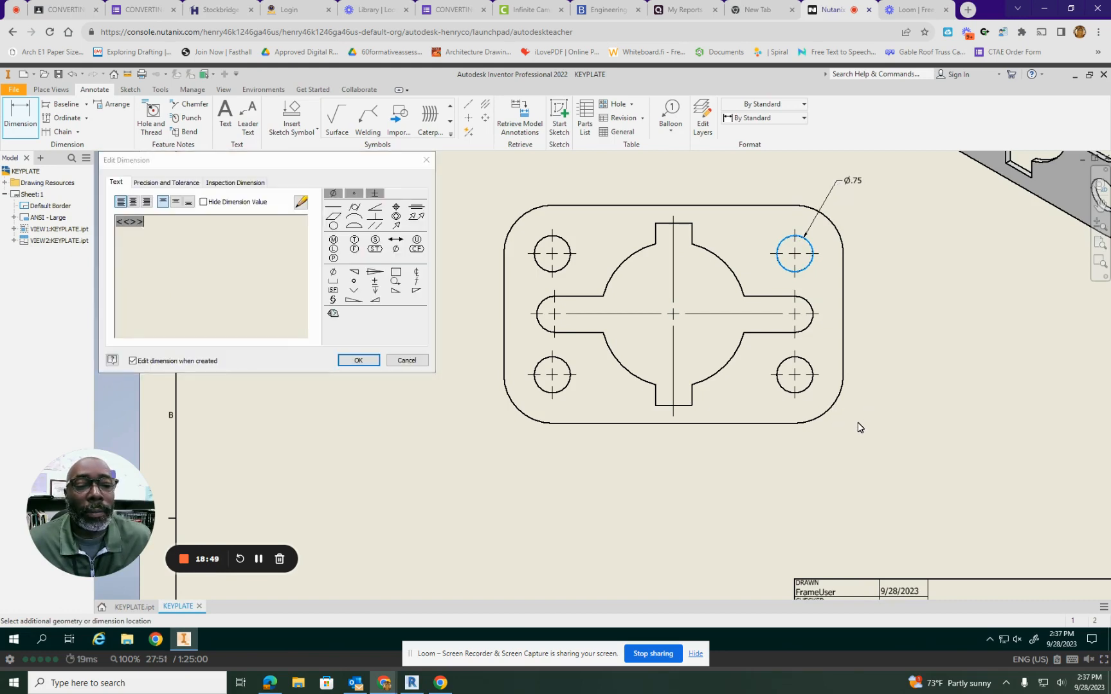
{"action": "left_click", "coordinate": [358, 360]}
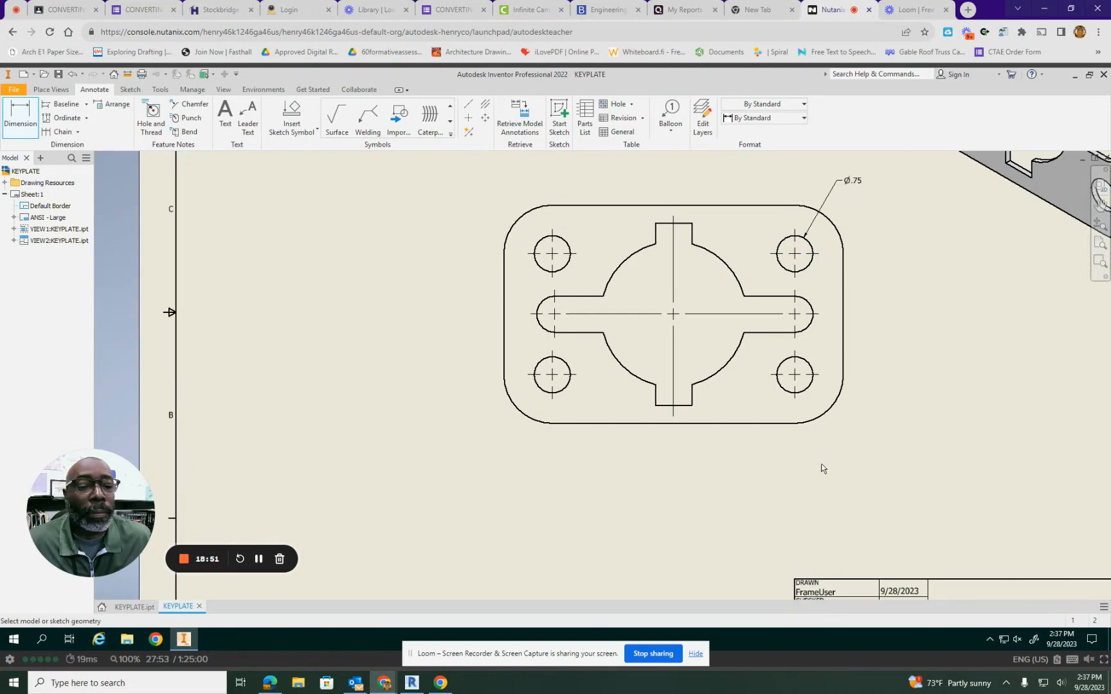
- Dimension the radius of the plate's lower-right rounded corner, placing the text outside below that corner
{"action": "left_click", "coordinate": [825, 415]}
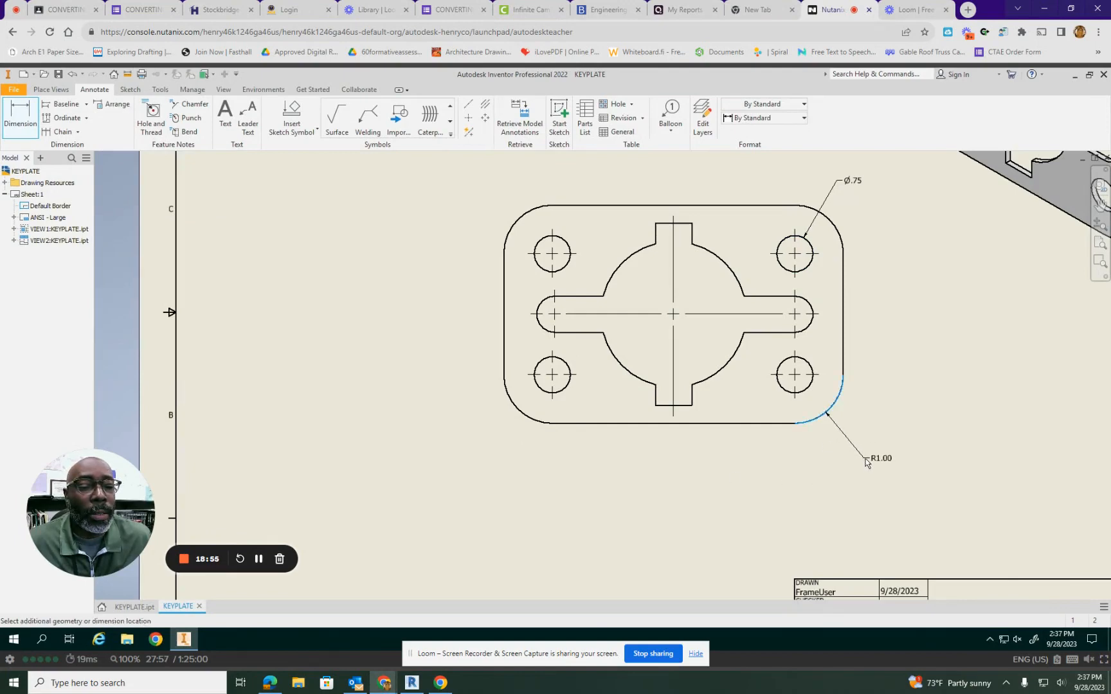
{"action": "left_click", "coordinate": [864, 458]}
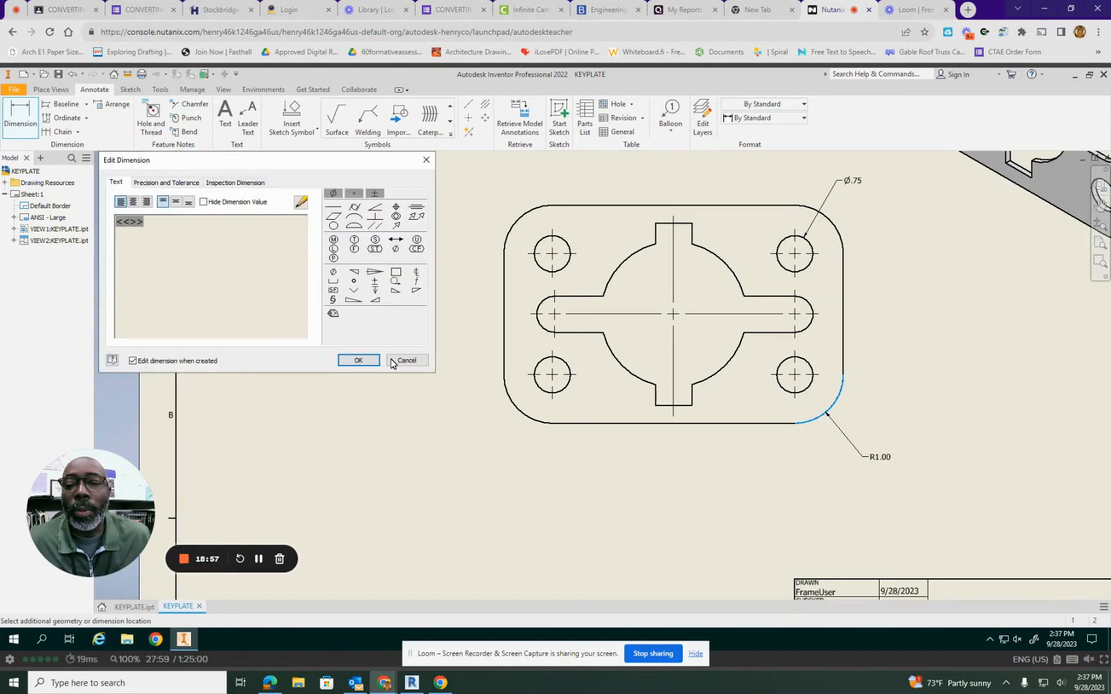
{"action": "left_click", "coordinate": [365, 361]}
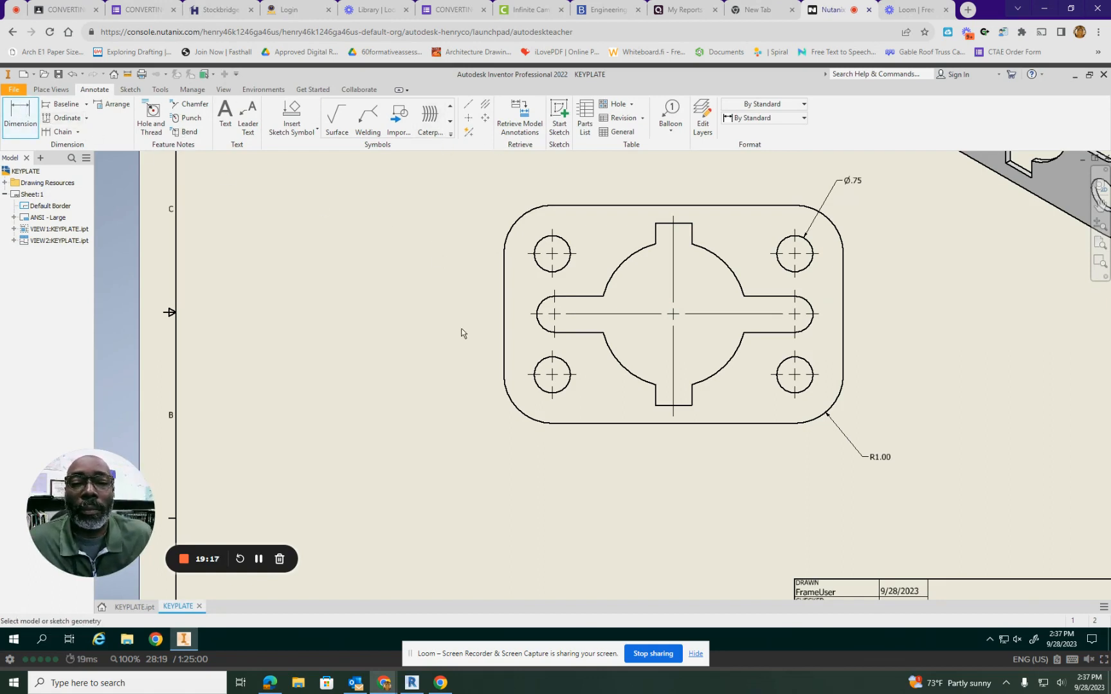
- Dimension the vertical distance between the upper-left hole and the slot's left rounded end, placing it left of the plate
{"action": "left_click", "coordinate": [541, 267]}
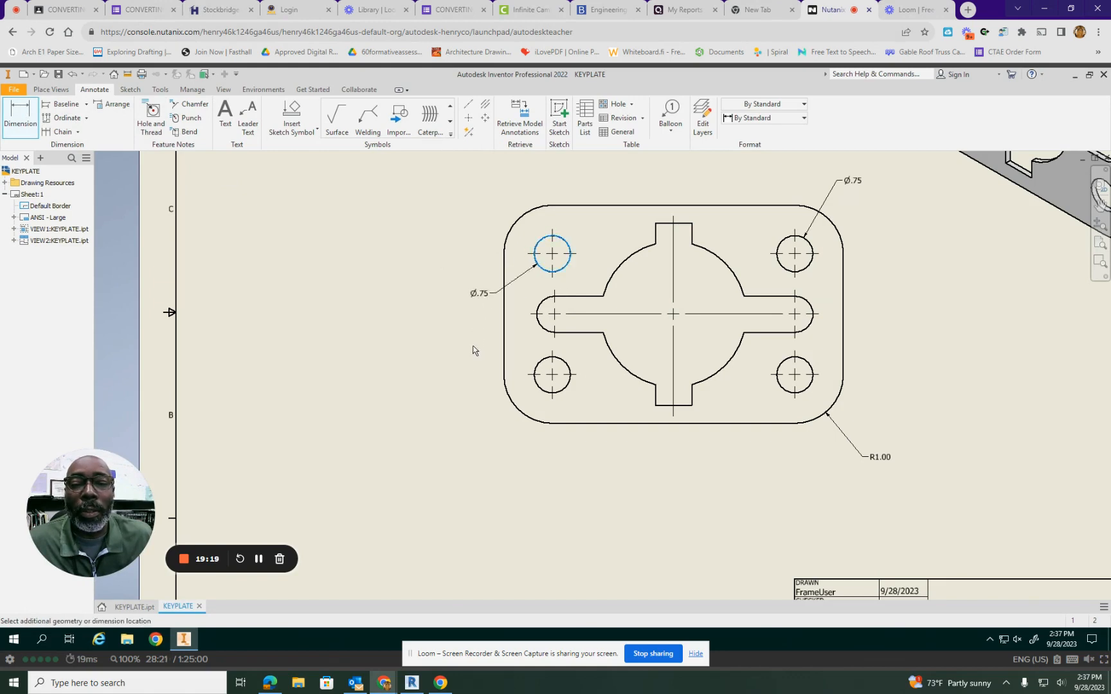
{"action": "left_click", "coordinate": [539, 307]}
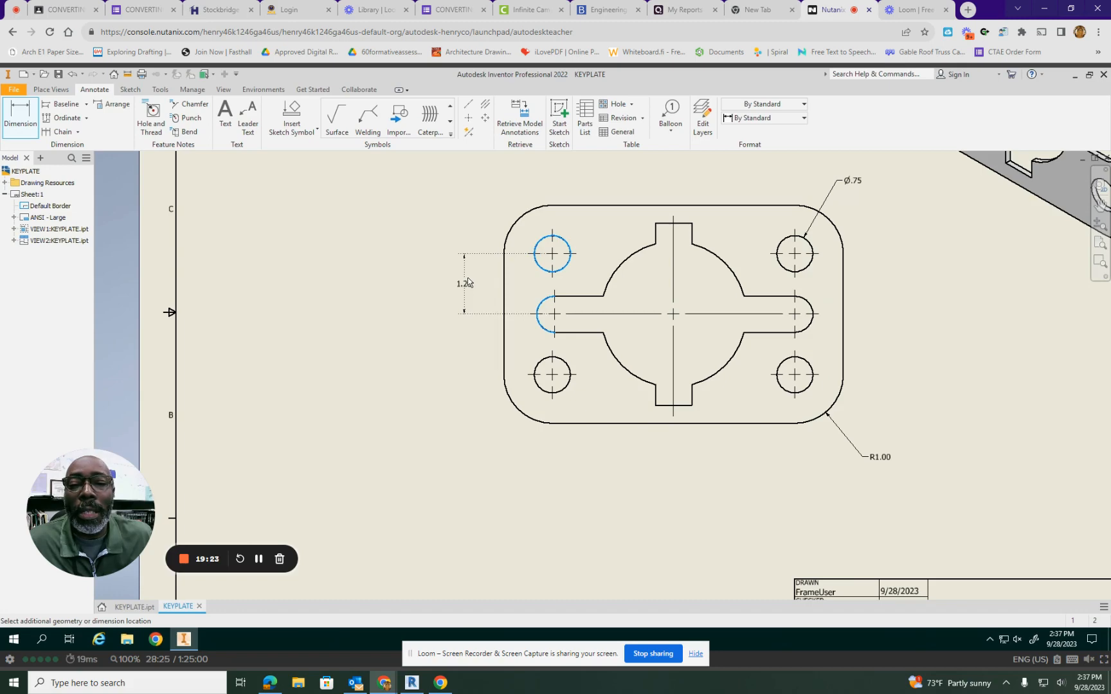
{"action": "scroll", "coordinate": [468, 283], "scroll_direction": "down", "scroll_amount": 3}
{"action": "scroll", "coordinate": [468, 280], "scroll_direction": "up", "scroll_amount": 6}
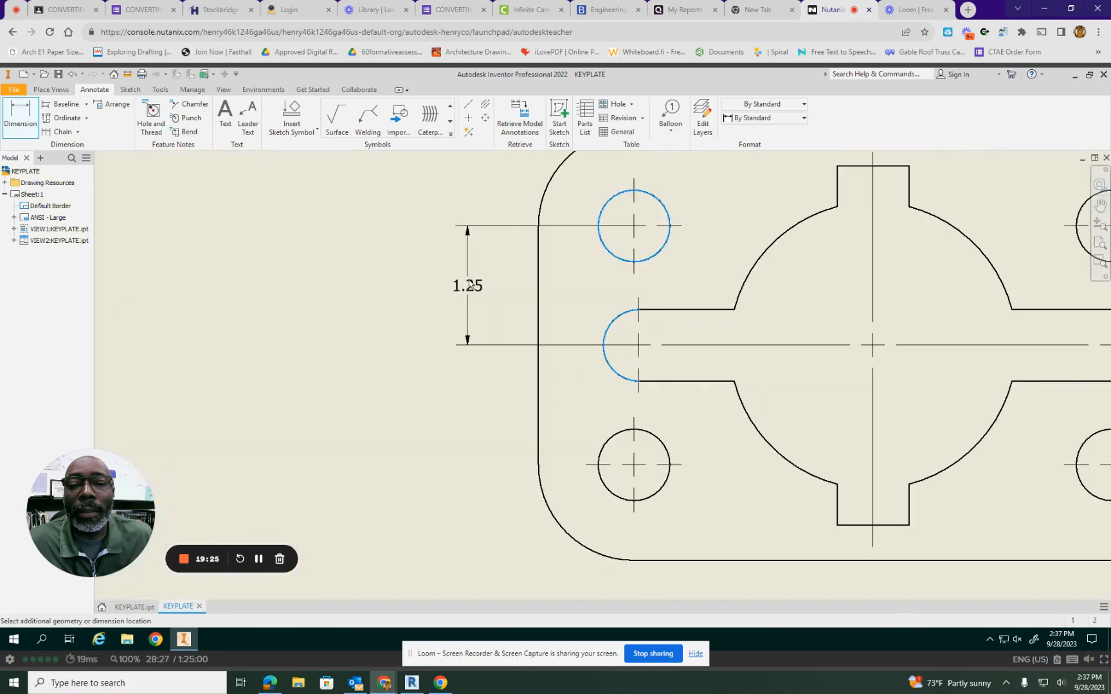
{"action": "scroll", "coordinate": [470, 284], "scroll_direction": "up", "scroll_amount": 2}
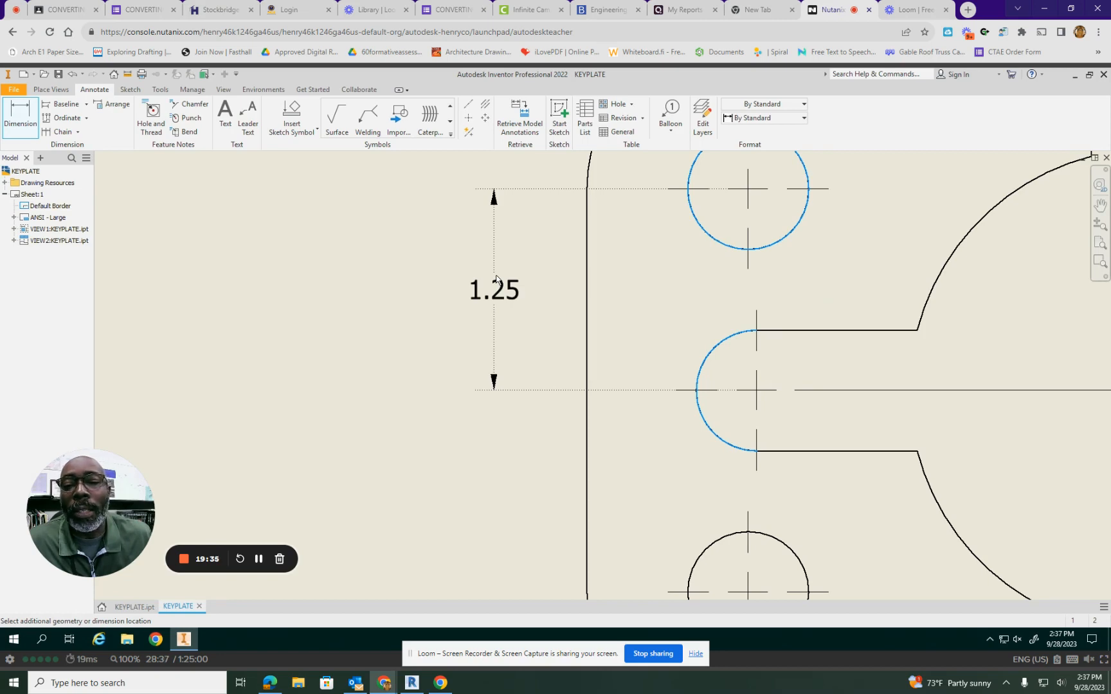
{"action": "left_click", "coordinate": [499, 284]}
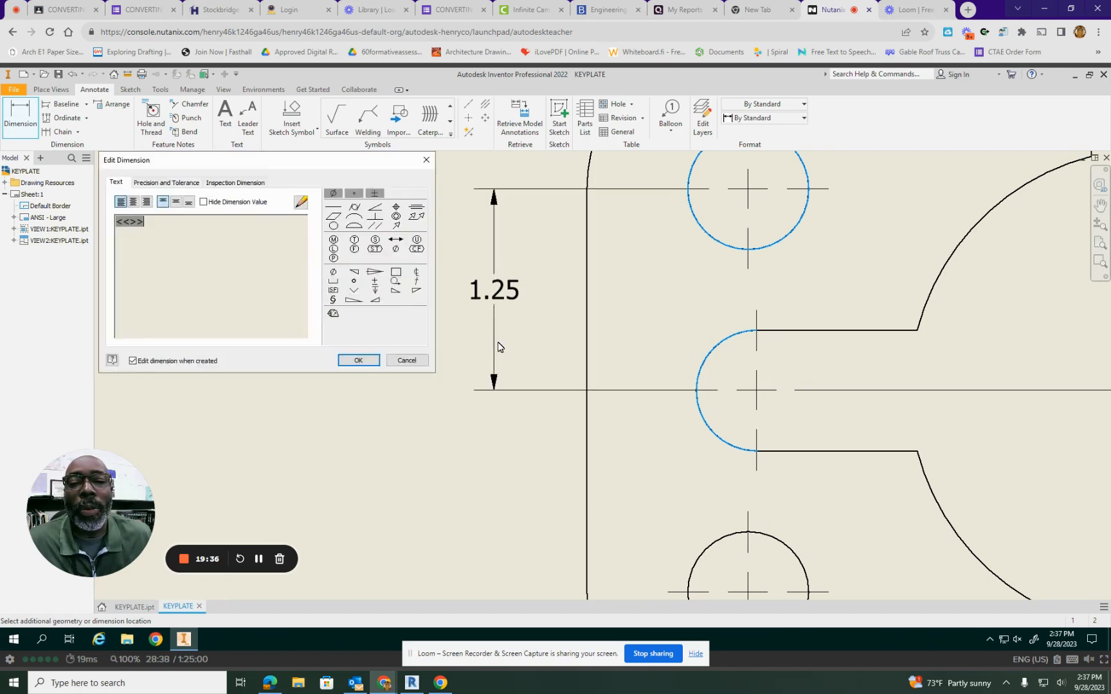
{"action": "left_click", "coordinate": [360, 359]}
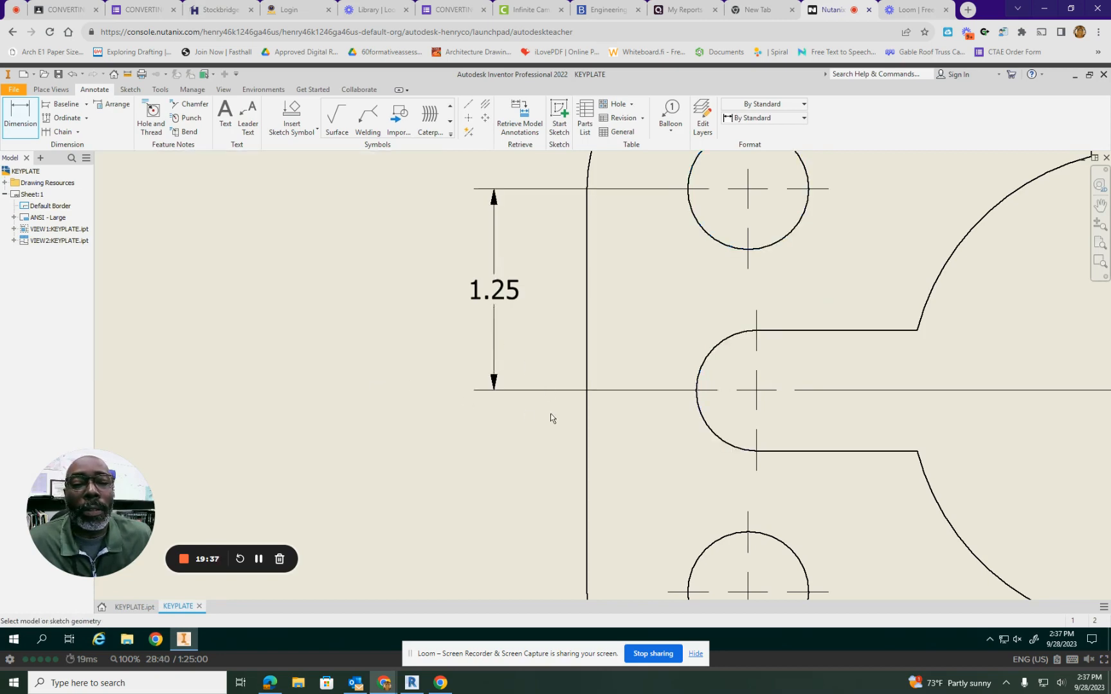
- Dimension the vertical distance from the slot's left rounded end to the lower-left hole, in line with the vertical dimension above it
{"action": "scroll", "coordinate": [707, 427], "scroll_direction": "down", "scroll_amount": 4}
{"action": "left_click", "coordinate": [705, 423]}
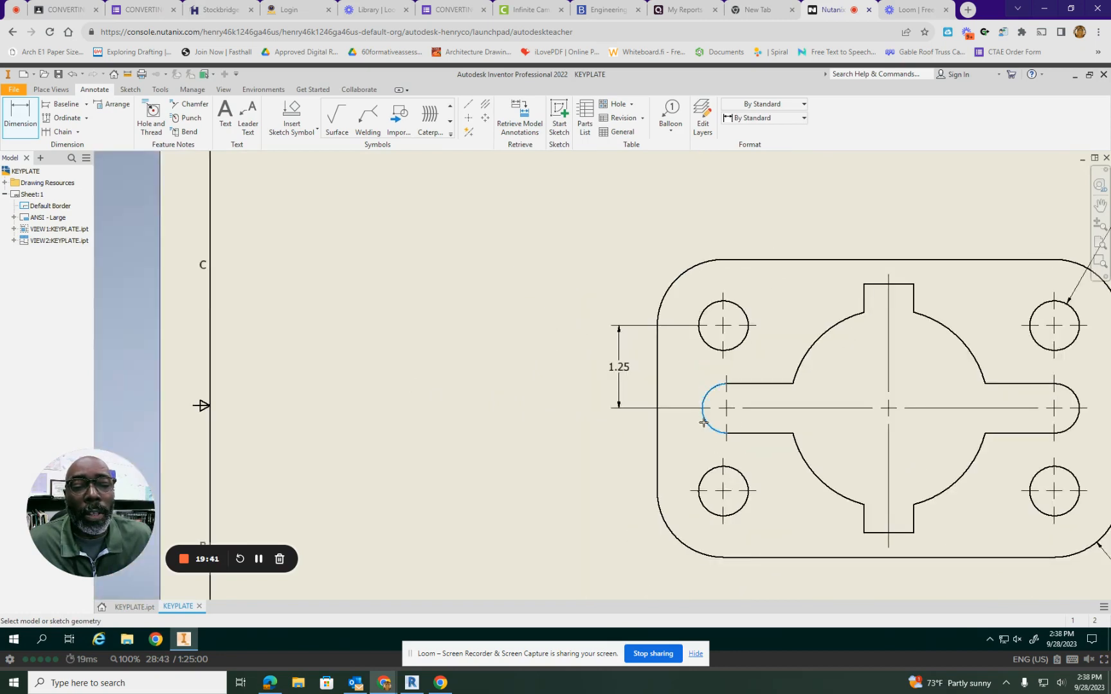
{"action": "left_click", "coordinate": [706, 472]}
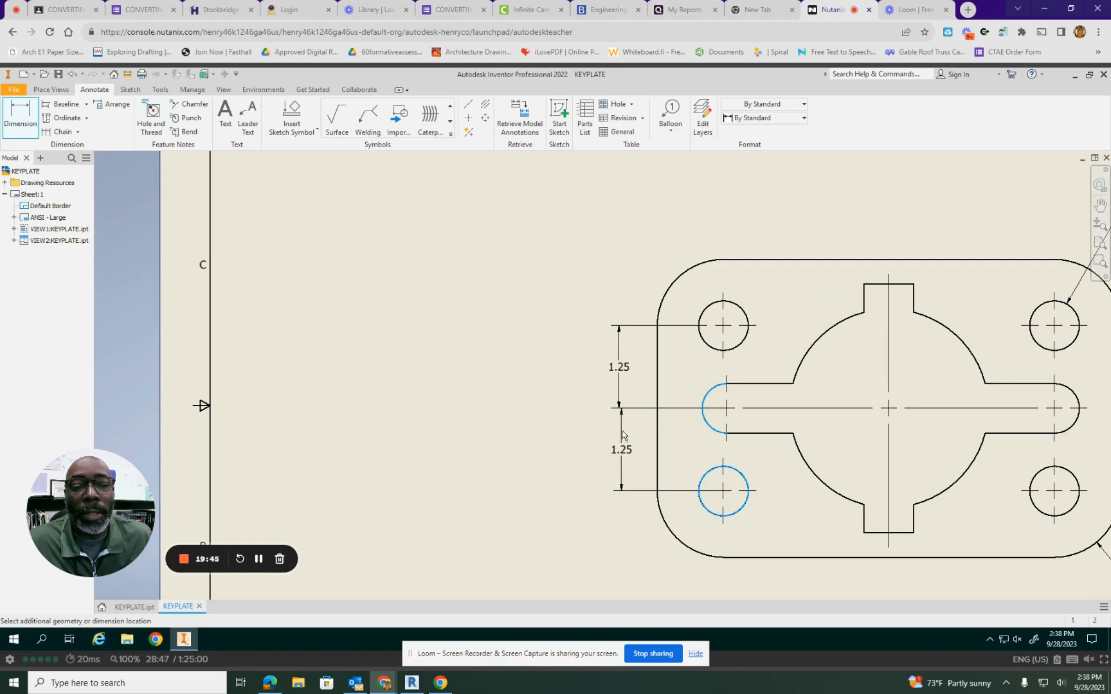
{"action": "scroll", "coordinate": [621, 424], "scroll_direction": "up", "scroll_amount": 3}
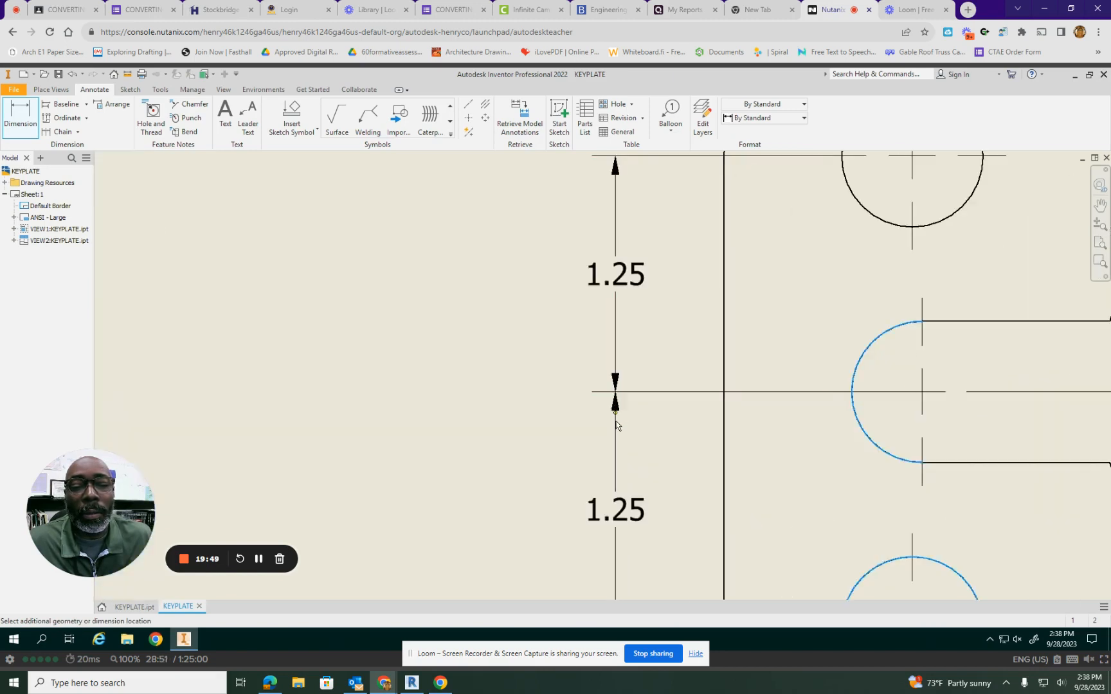
{"action": "left_click", "coordinate": [615, 454]}
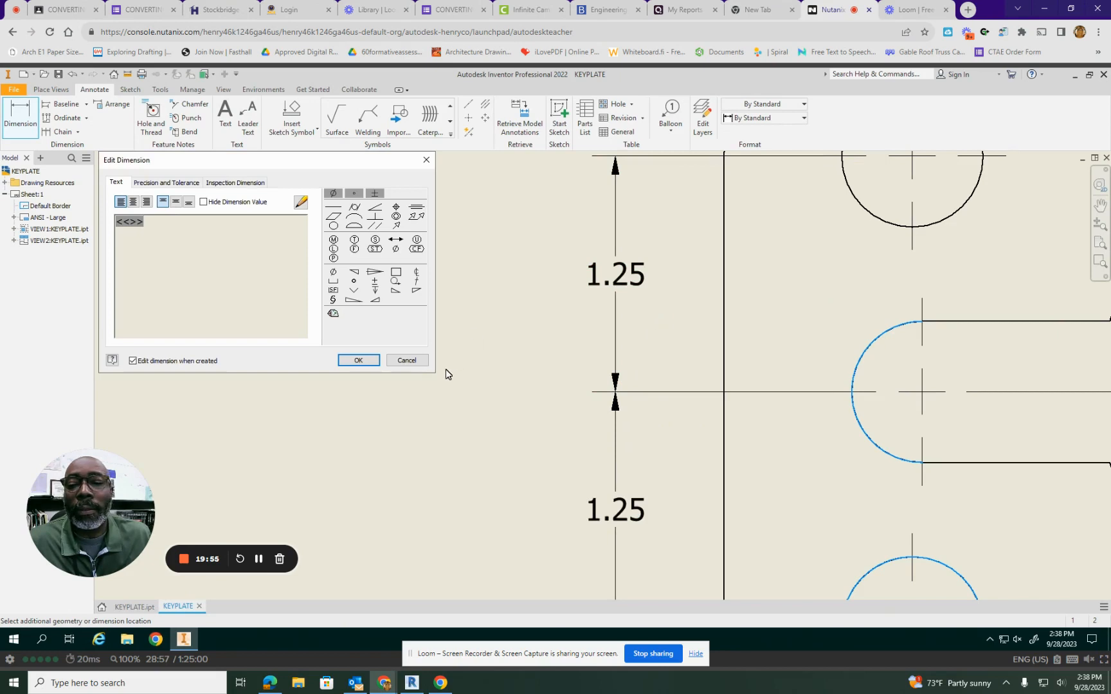
{"action": "left_click", "coordinate": [358, 361]}
- Dimension the plate's overall height between its top and bottom edges, placing it left of the two hole-spacing dimensions
{"action": "scroll", "coordinate": [576, 364], "scroll_direction": "up", "scroll_amount": 3}
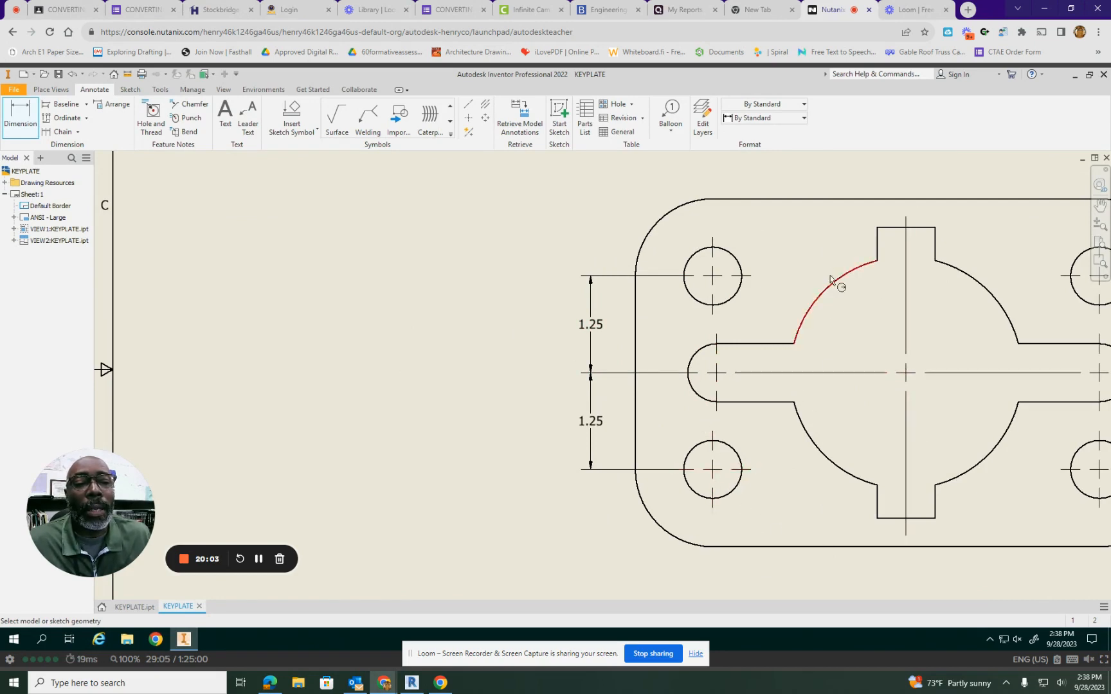
{"action": "left_click", "coordinate": [739, 200]}
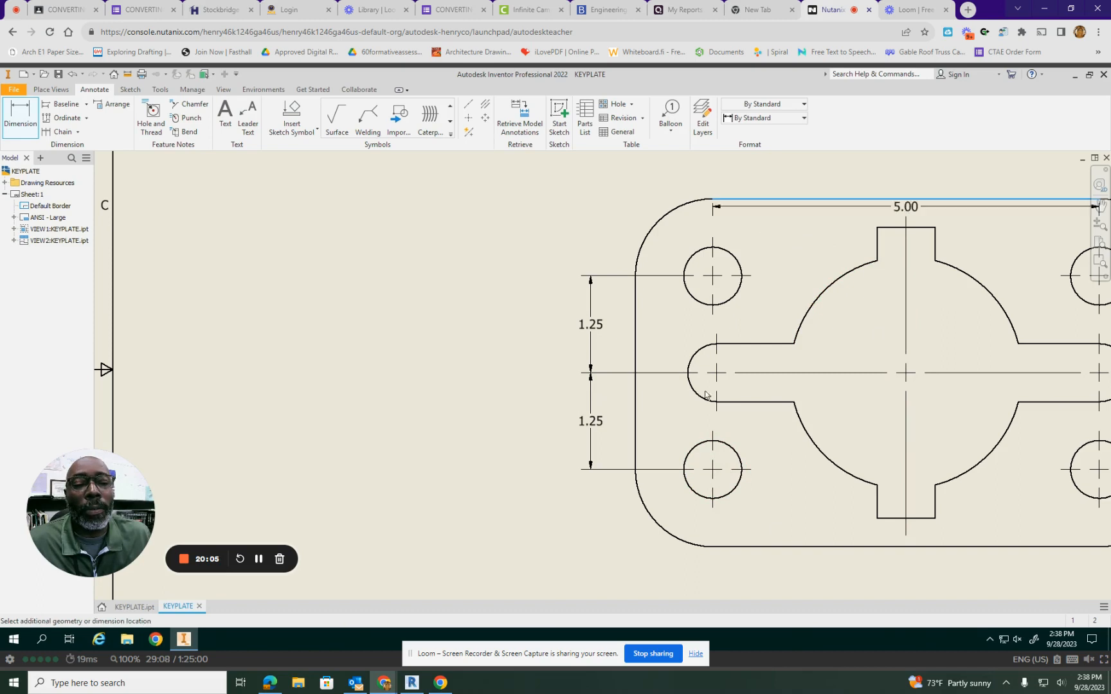
{"action": "left_click", "coordinate": [733, 547]}
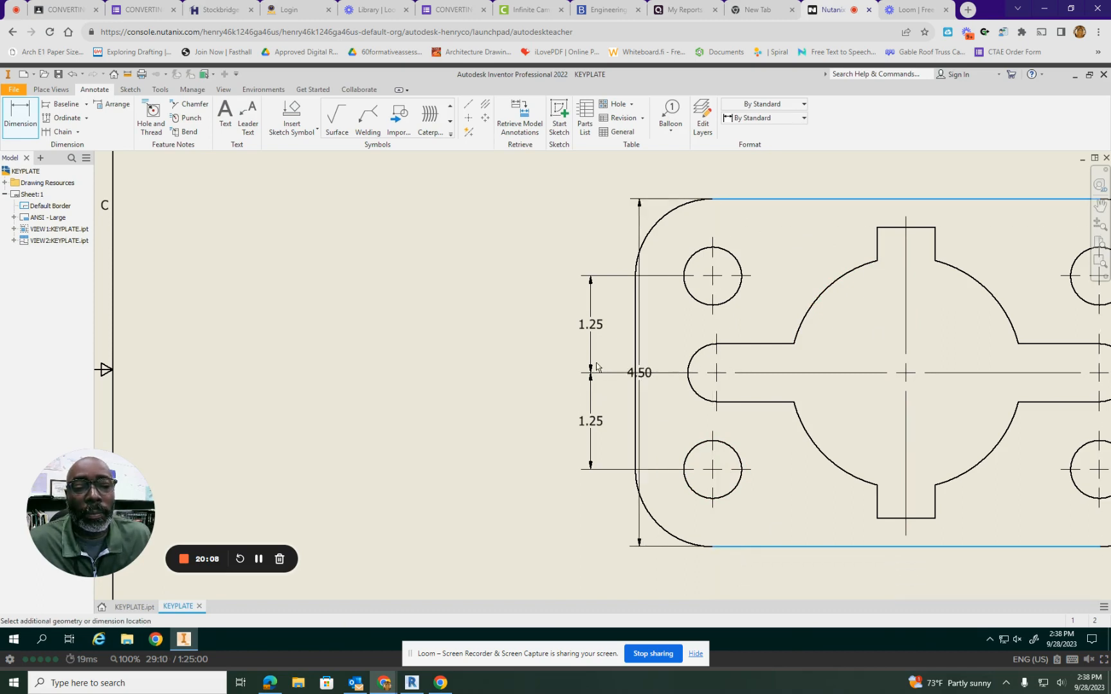
{"action": "left_click", "coordinate": [563, 351]}
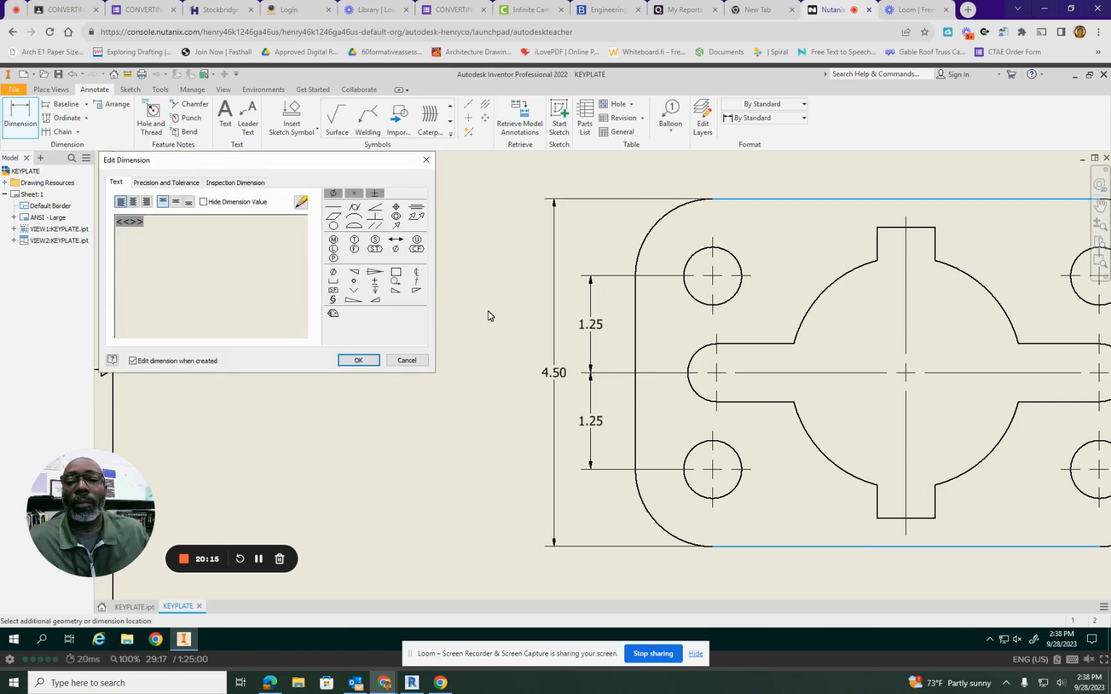
{"action": "left_click", "coordinate": [359, 361]}
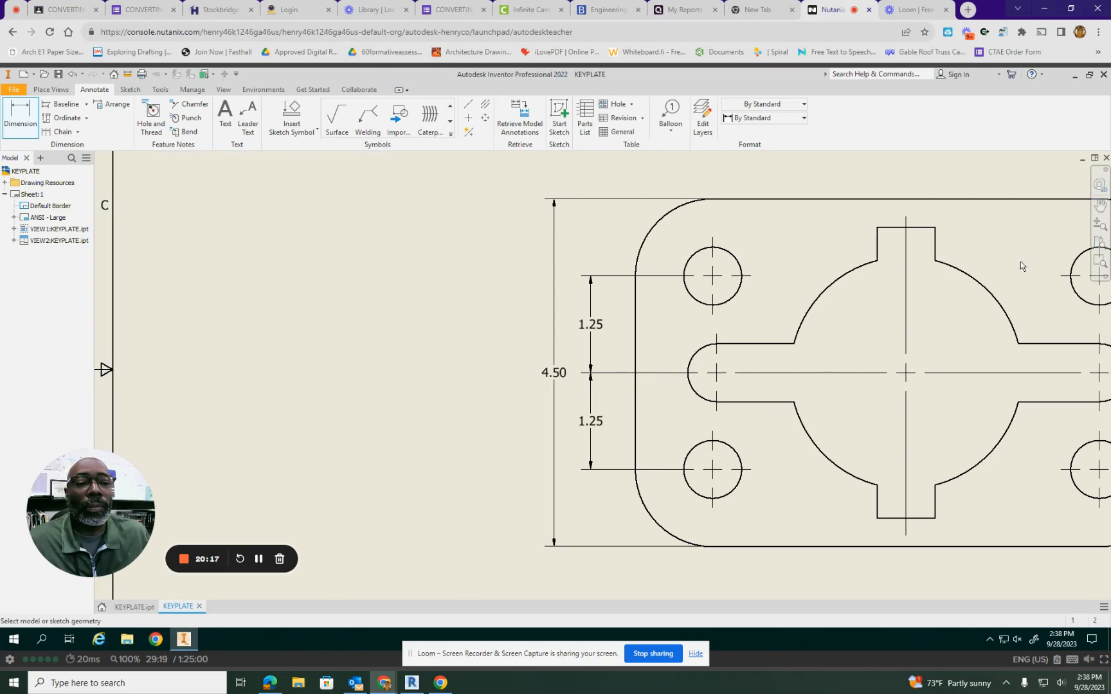
- Dimension the horizontal distance from the lower-left hole to the center of the large circle, placing it below the plate
{"action": "mouse_move", "coordinate": [962, 297]}
{"action": "middle_mouse_down"}
{"action": "mouse_move", "coordinate": [583, 306]}
{"action": "mouse_move", "coordinate": [643, 300]}
{"action": "middle_mouse_up"}
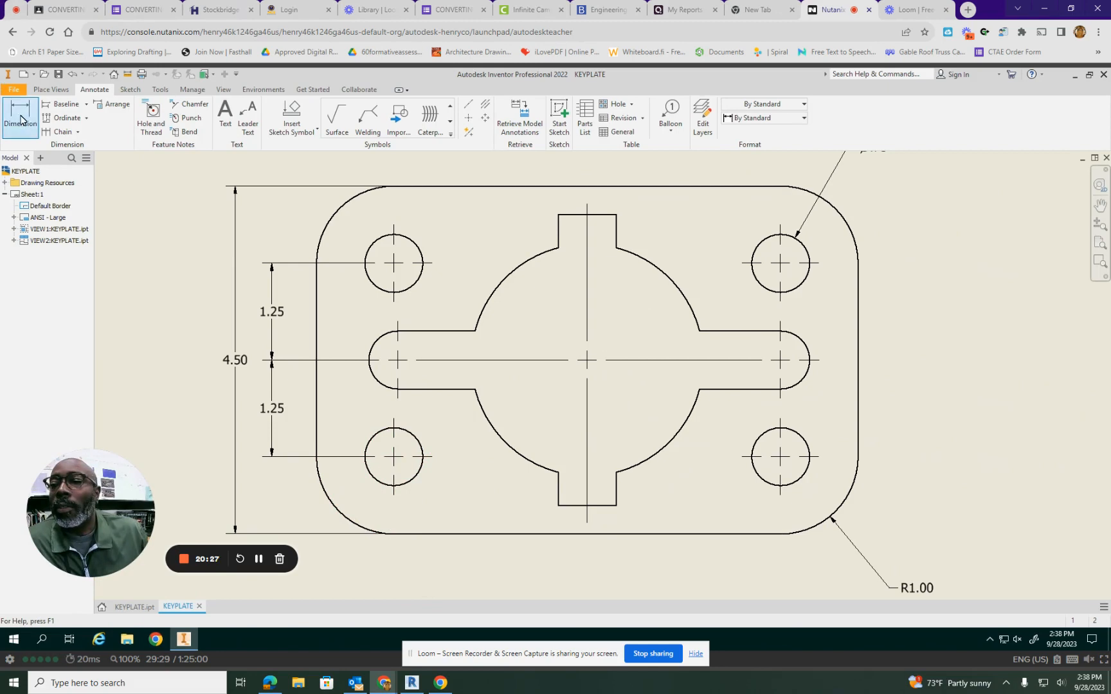
{"action": "left_click", "coordinate": [413, 482]}
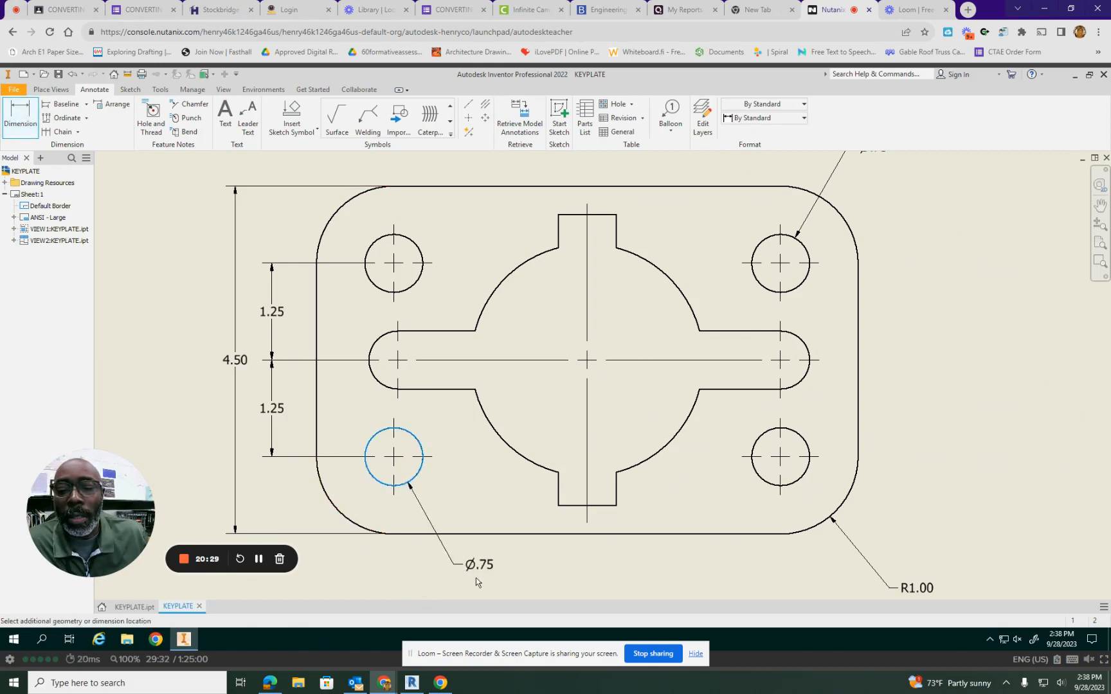
{"action": "left_click", "coordinate": [525, 460]}
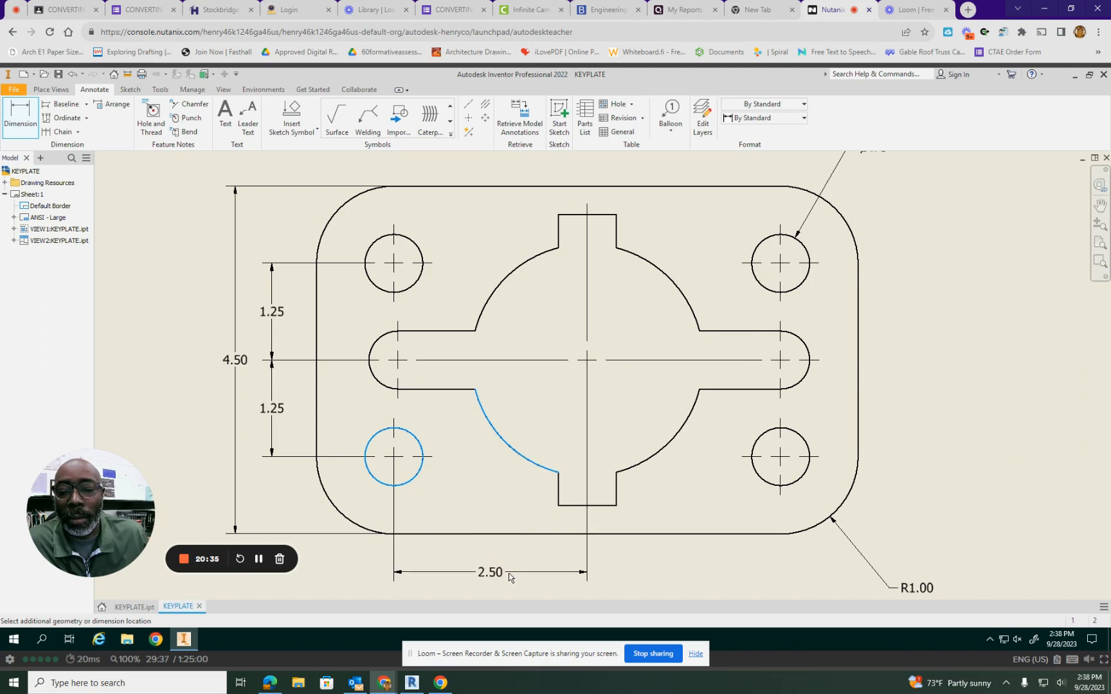
{"action": "left_click", "coordinate": [509, 581]}
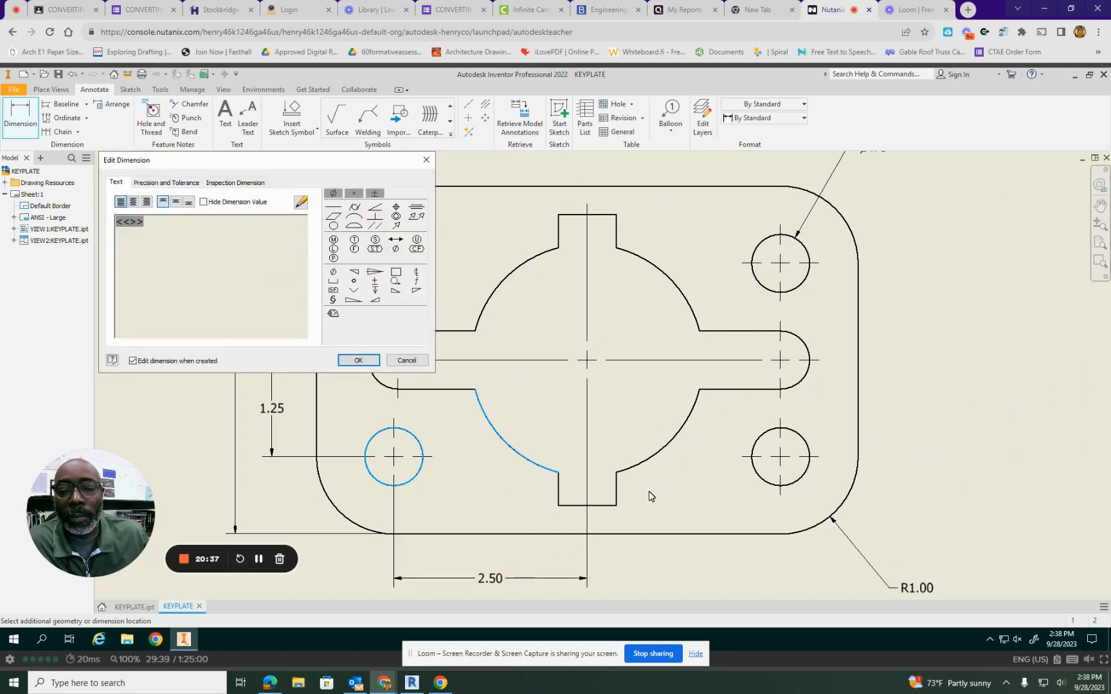
{"action": "left_click", "coordinate": [358, 360]}
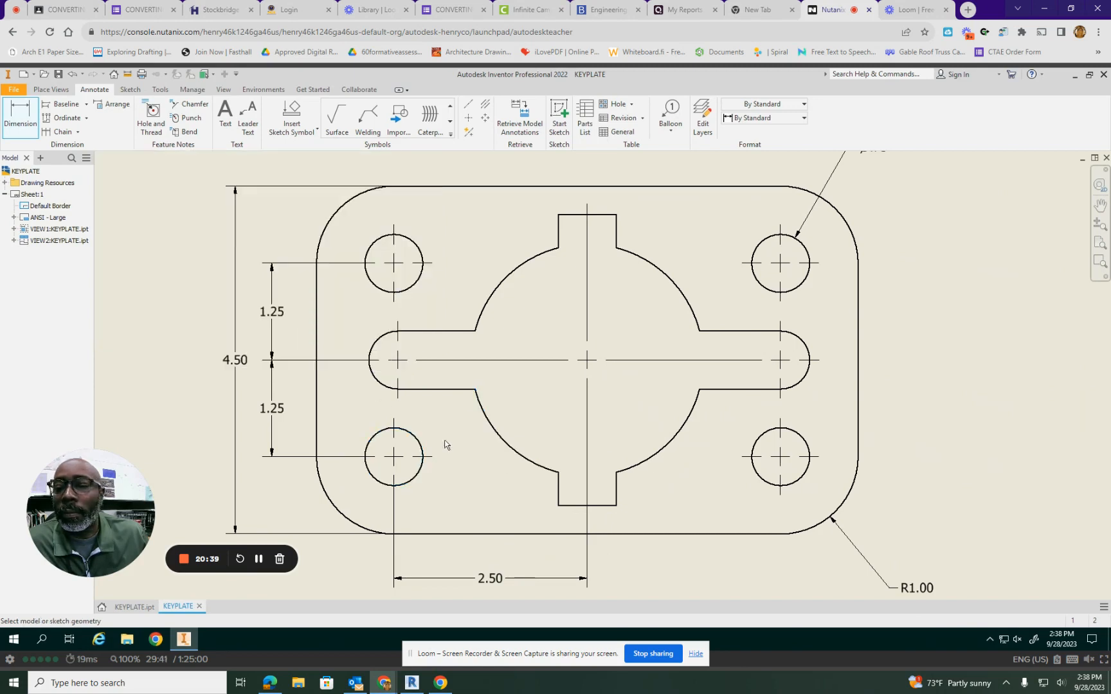
- Dimension the horizontal distance from the large circle's center to the lower-right hole, in line with the hole-spacing dimension below the plate
{"action": "left_click", "coordinate": [655, 457]}
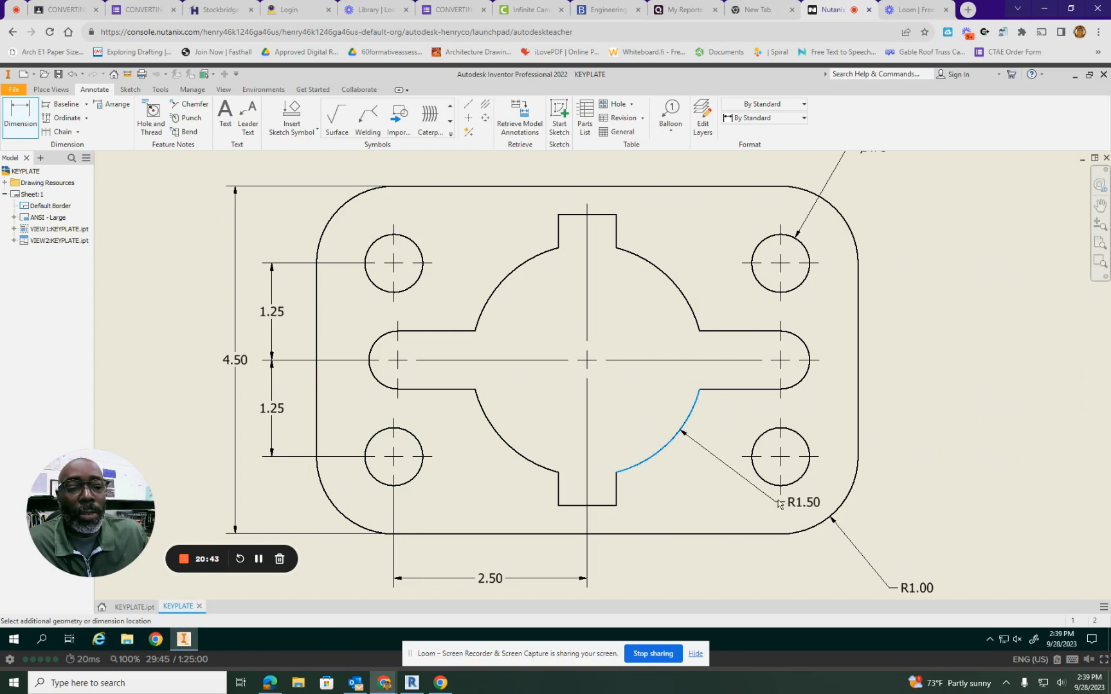
{"action": "left_click", "coordinate": [780, 485]}
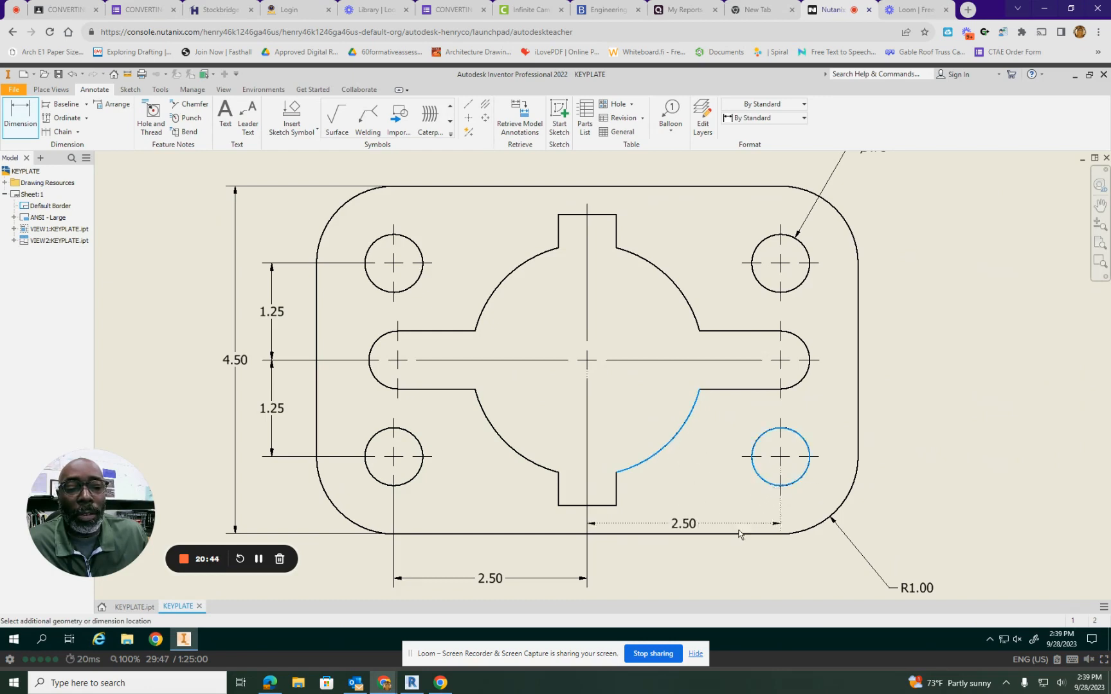
{"action": "left_click", "coordinate": [652, 578]}
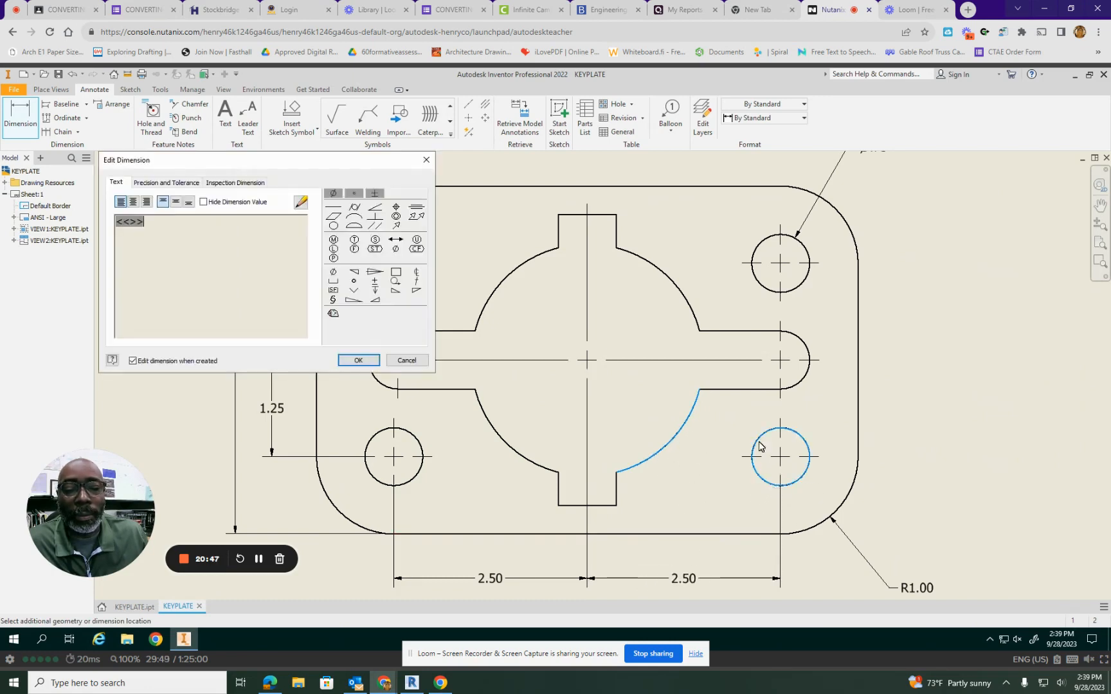
{"action": "left_click", "coordinate": [132, 362]}
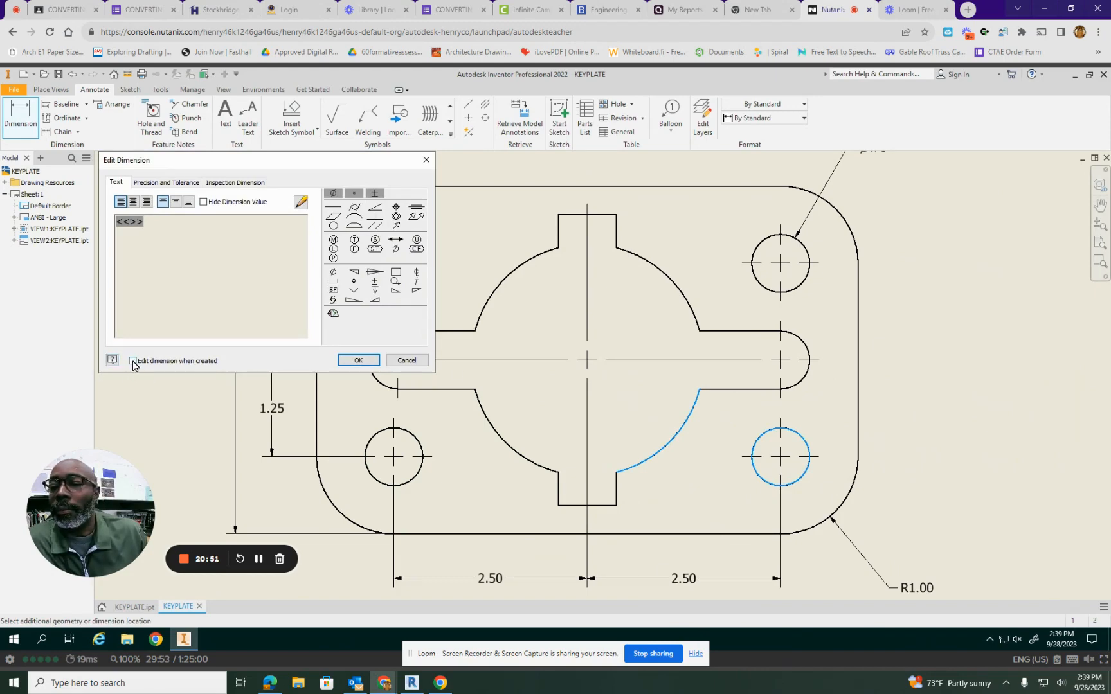
{"action": "left_click", "coordinate": [133, 361]}
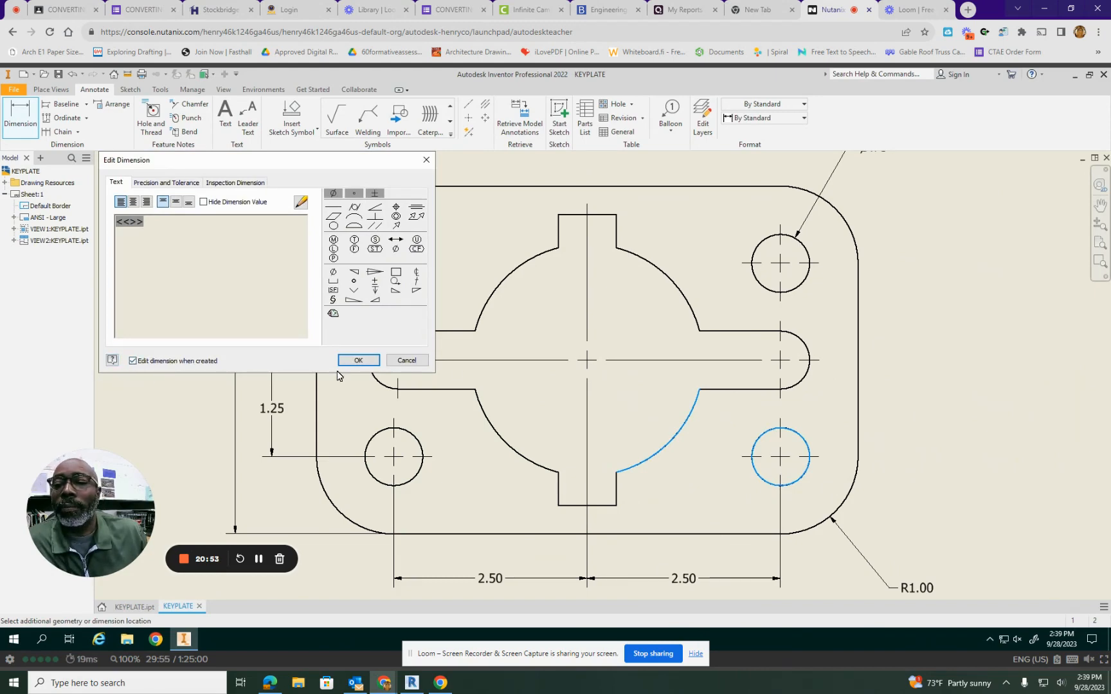
{"action": "left_click", "coordinate": [358, 360]}
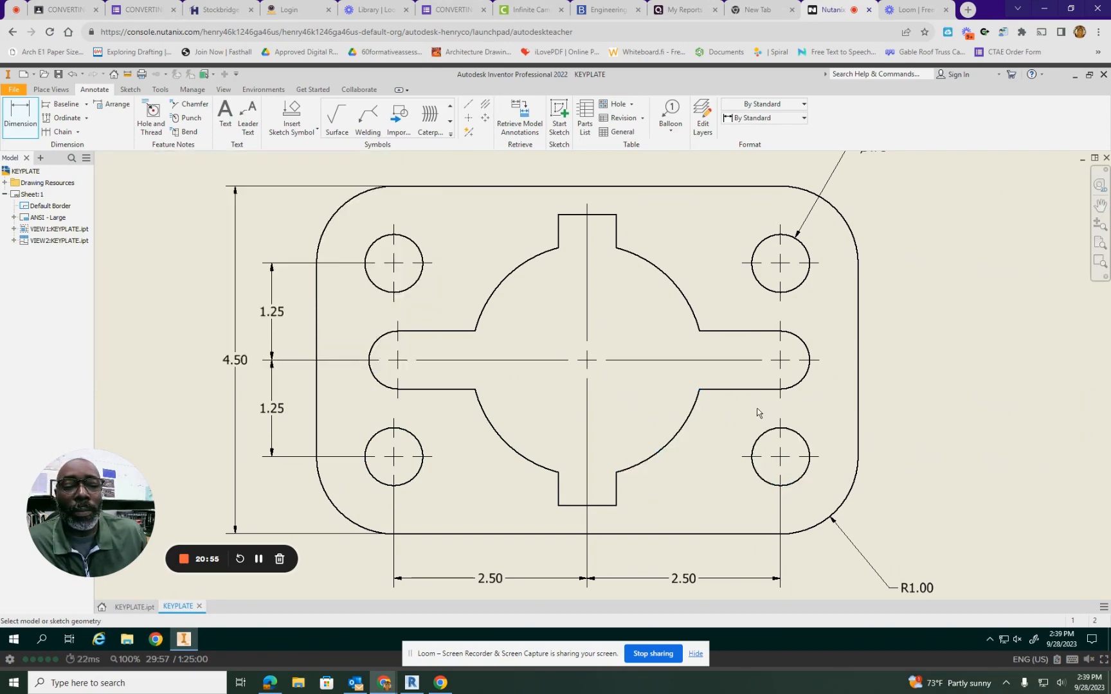
- Dimension the vertical distance between the upper notch's top edge and the lower notch's bottom edge, placing it right of the plate
{"action": "scroll", "coordinate": [757, 413], "scroll_direction": "up", "scroll_amount": 3}
{"action": "scroll", "coordinate": [751, 411], "scroll_direction": "down", "scroll_amount": 6}
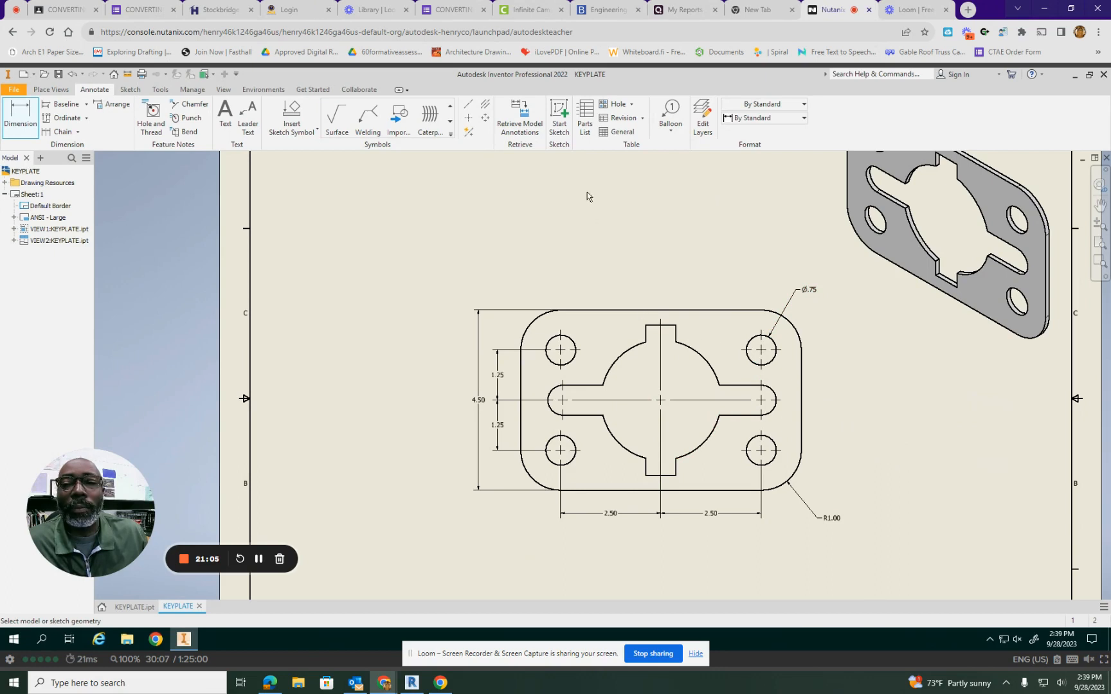
{"action": "left_click", "coordinate": [20, 114]}
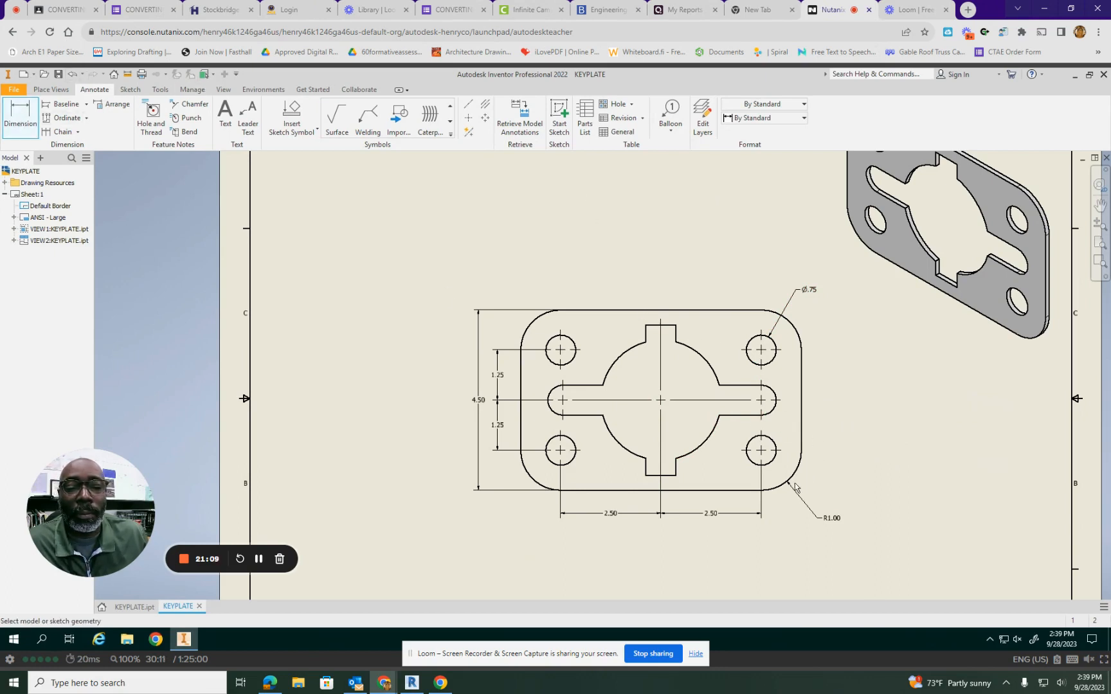
{"action": "left_click", "coordinate": [669, 327]}
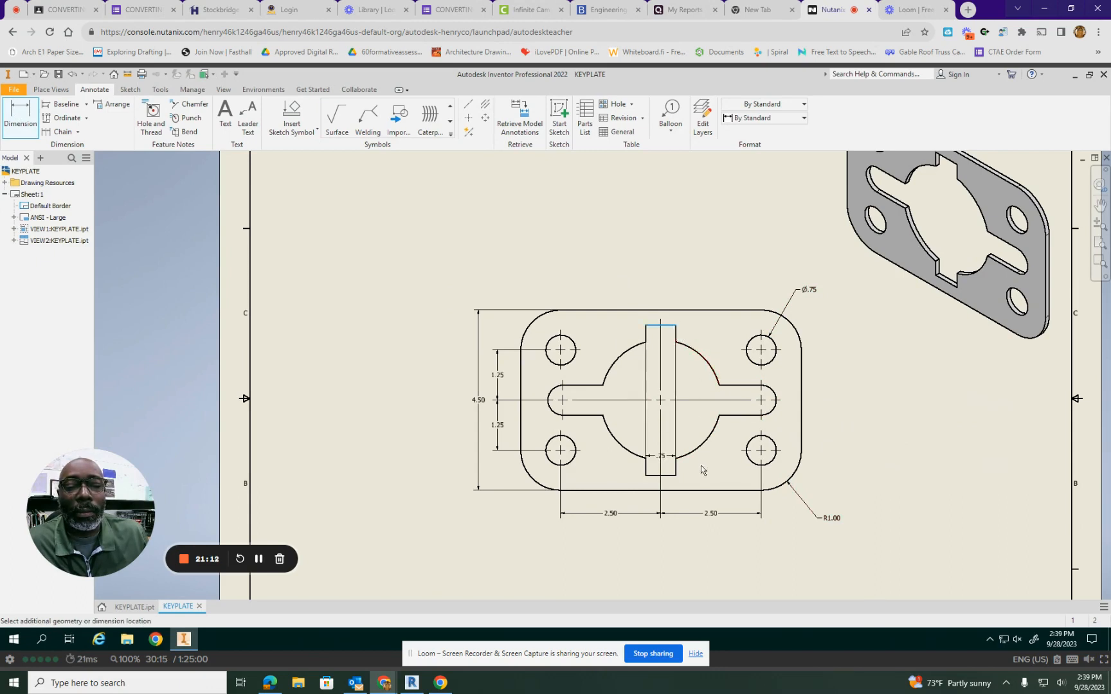
{"action": "left_click", "coordinate": [669, 476]}
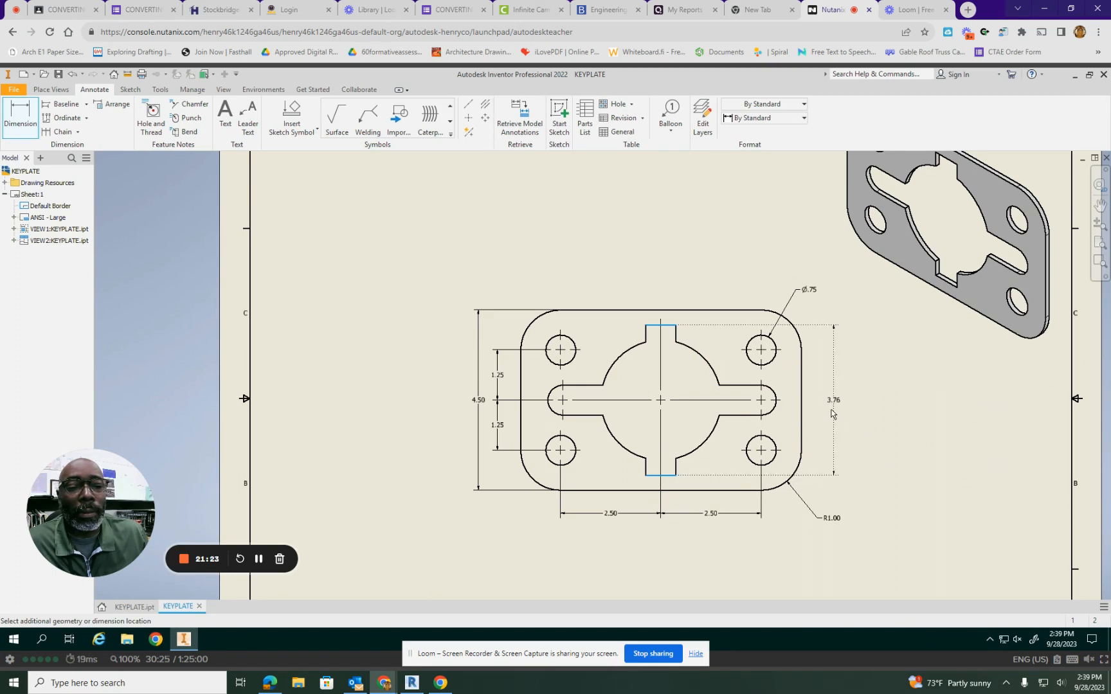
{"action": "left_click", "coordinate": [832, 413]}
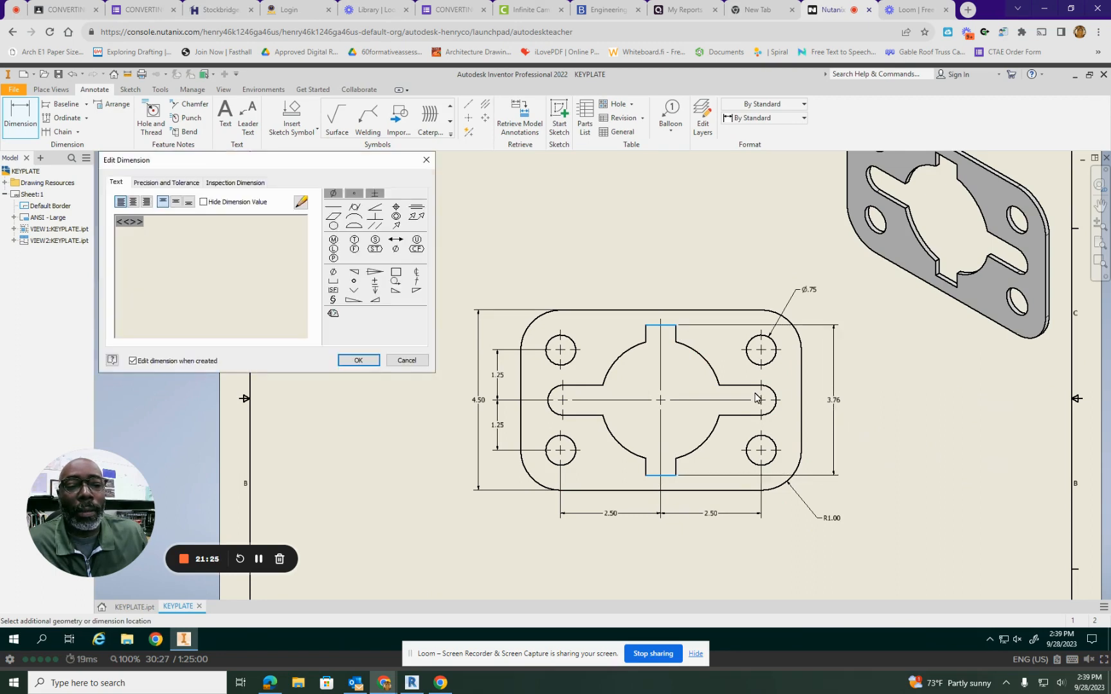
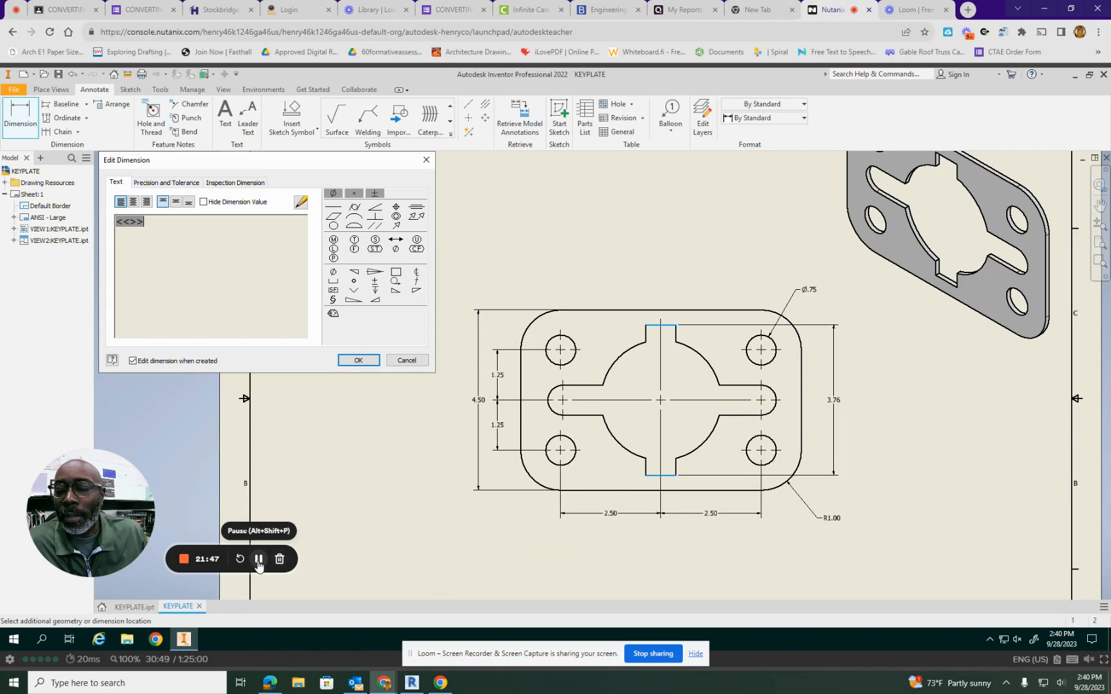
{"action": "left_click", "coordinate": [258, 559]}
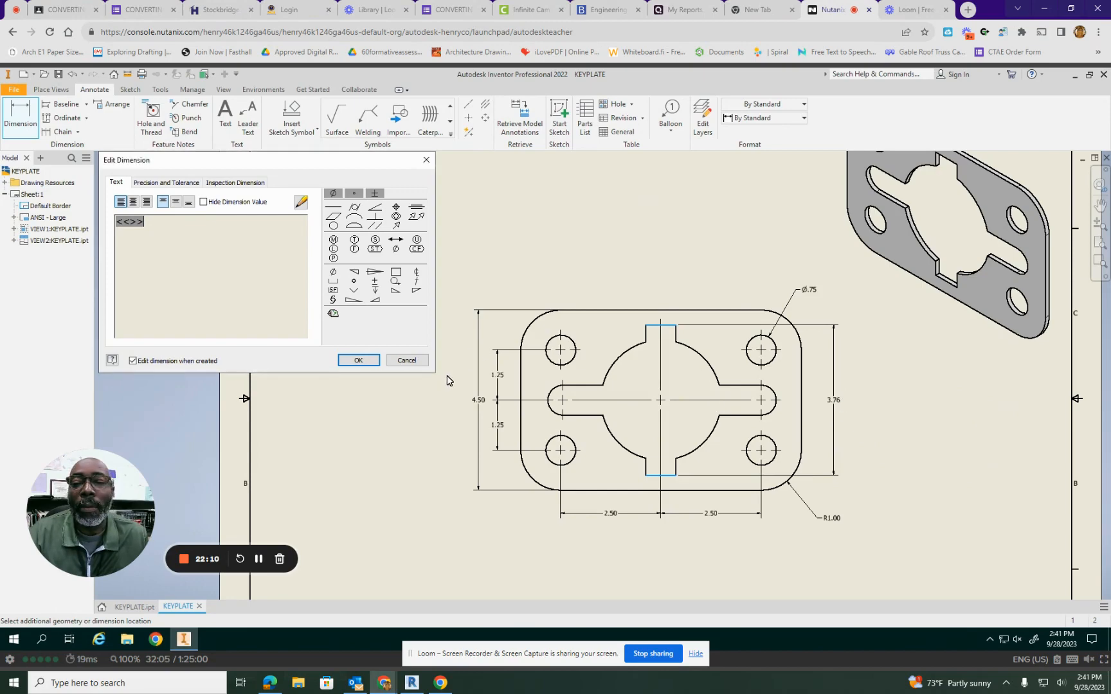
{"action": "left_click", "coordinate": [354, 361]}
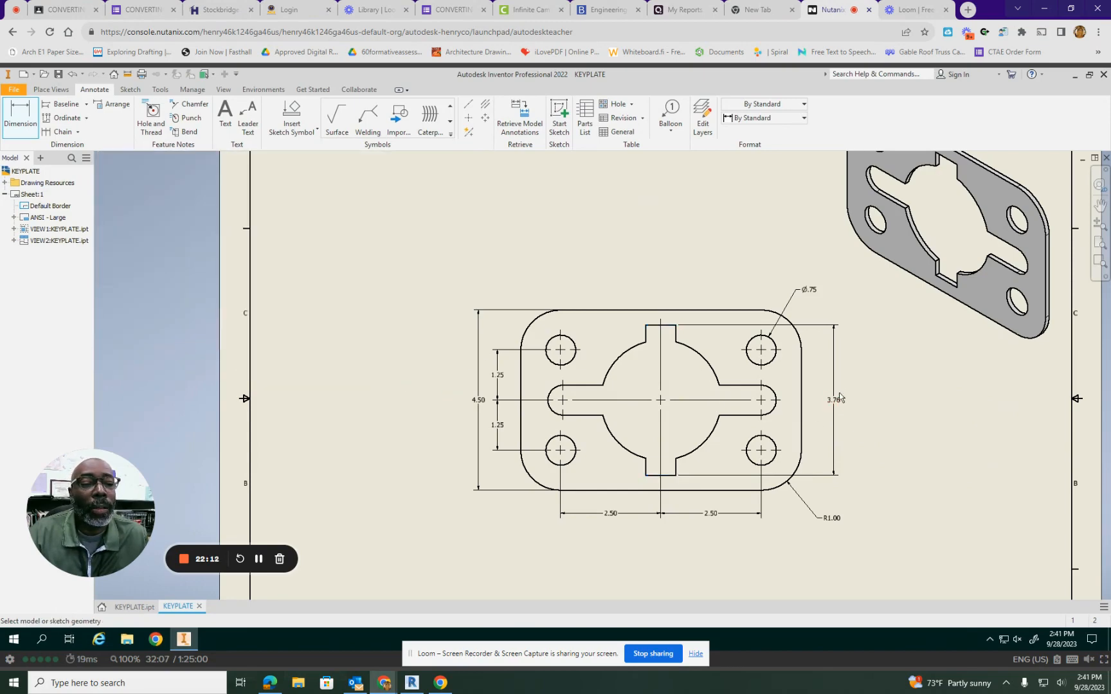
- Move the overall notch-to-notch height dimension farther away from the plate's right edge
{"action": "scroll", "coordinate": [839, 396], "scroll_direction": "down", "scroll_amount": 5}
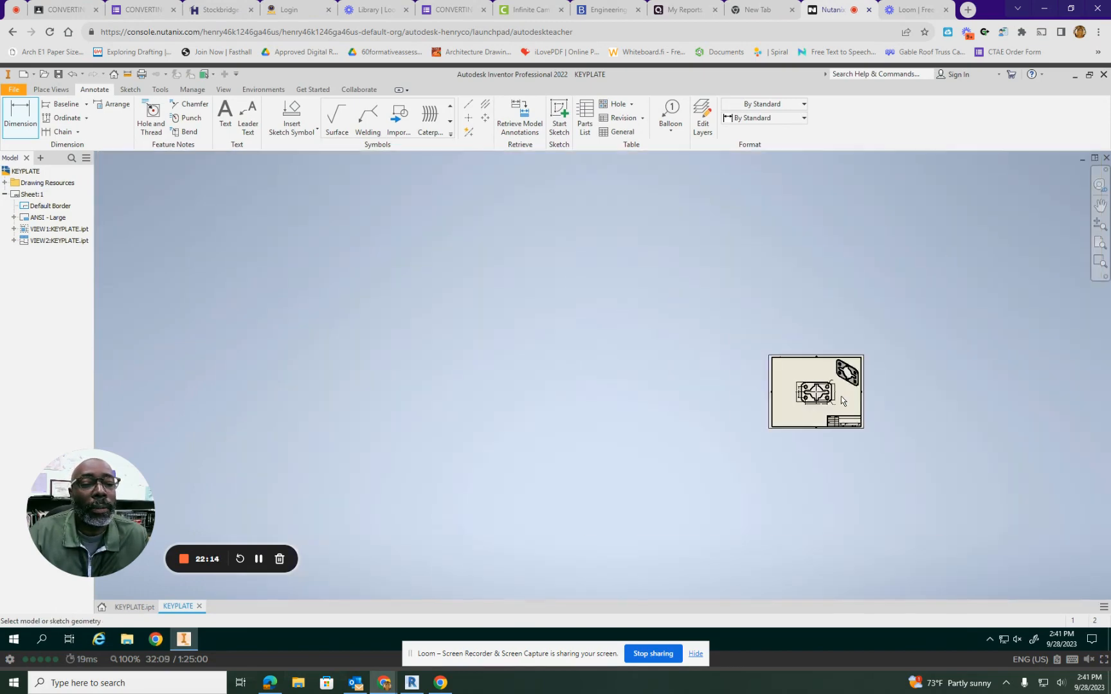
{"action": "scroll", "coordinate": [841, 395], "scroll_direction": "up", "scroll_amount": 7}
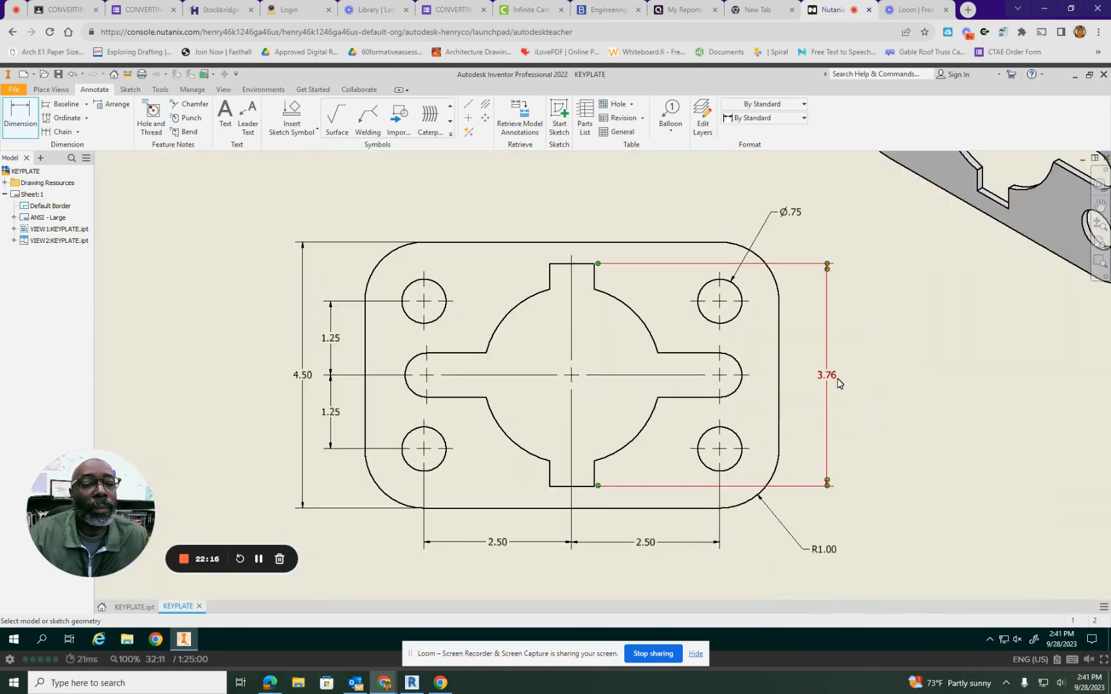
{"action": "double_click", "coordinate": [838, 383]}
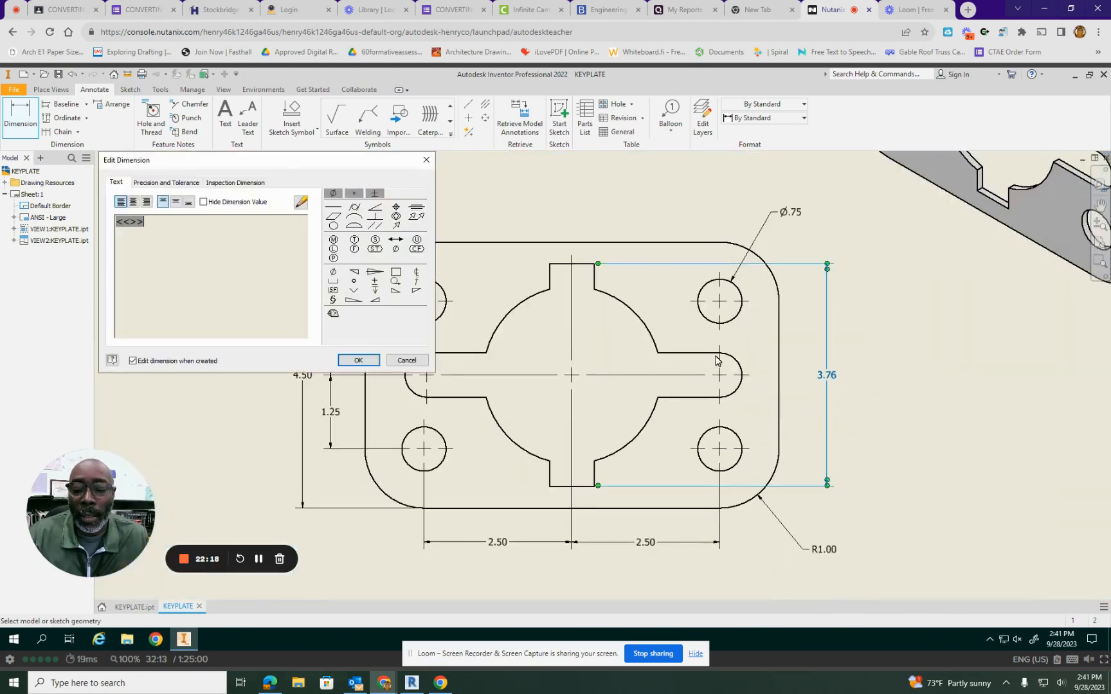
{"action": "key", "text": "Escape"}
{"action": "key", "text": "Escape"}
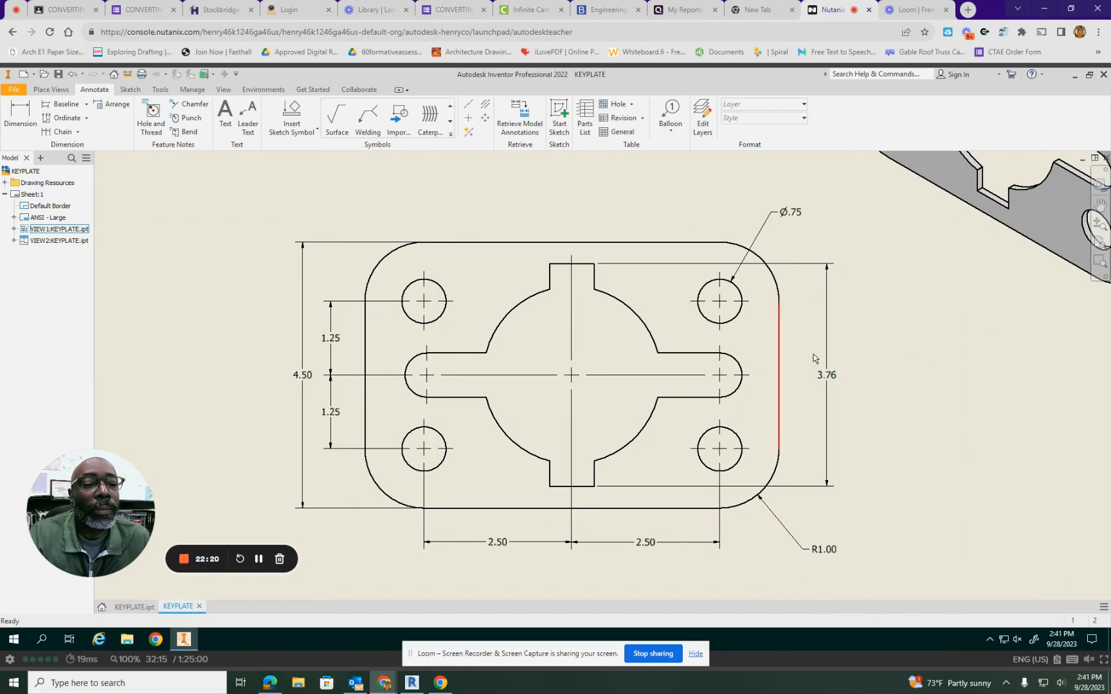
{"action": "left_click_drag", "start_coordinate": [828, 345], "coordinate": [869, 347]}
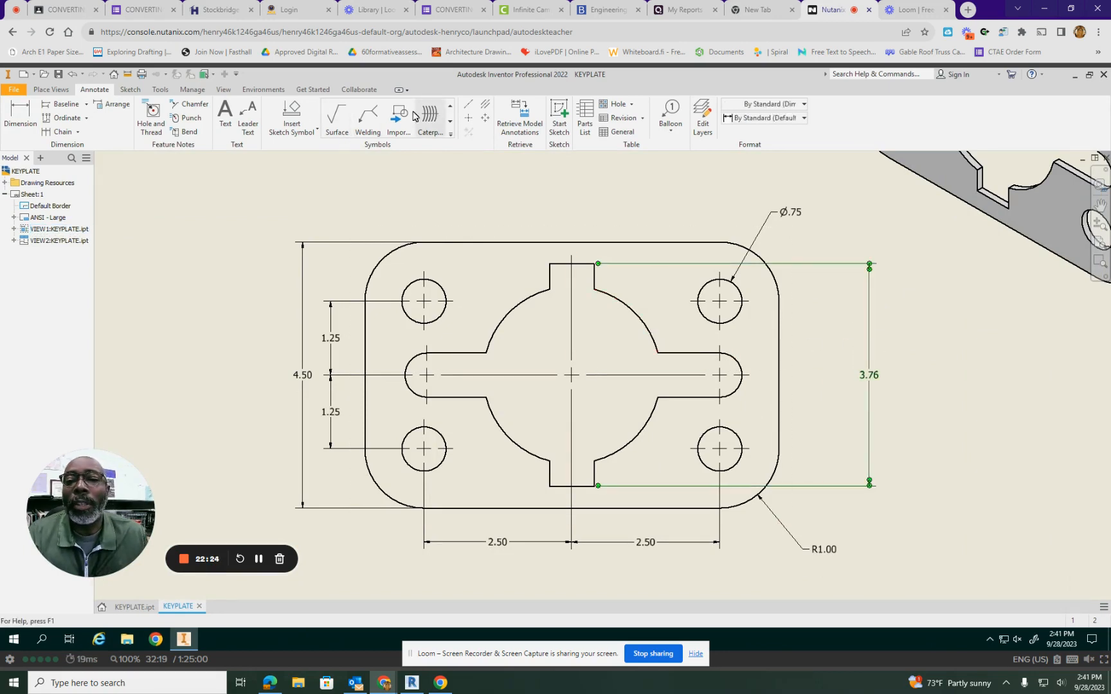
- Dimension the vertical distance from the upper notch's top edge to the slot's right rounded end, placing it inside the notch-to-notch dimension
{"action": "left_click", "coordinate": [20, 114]}
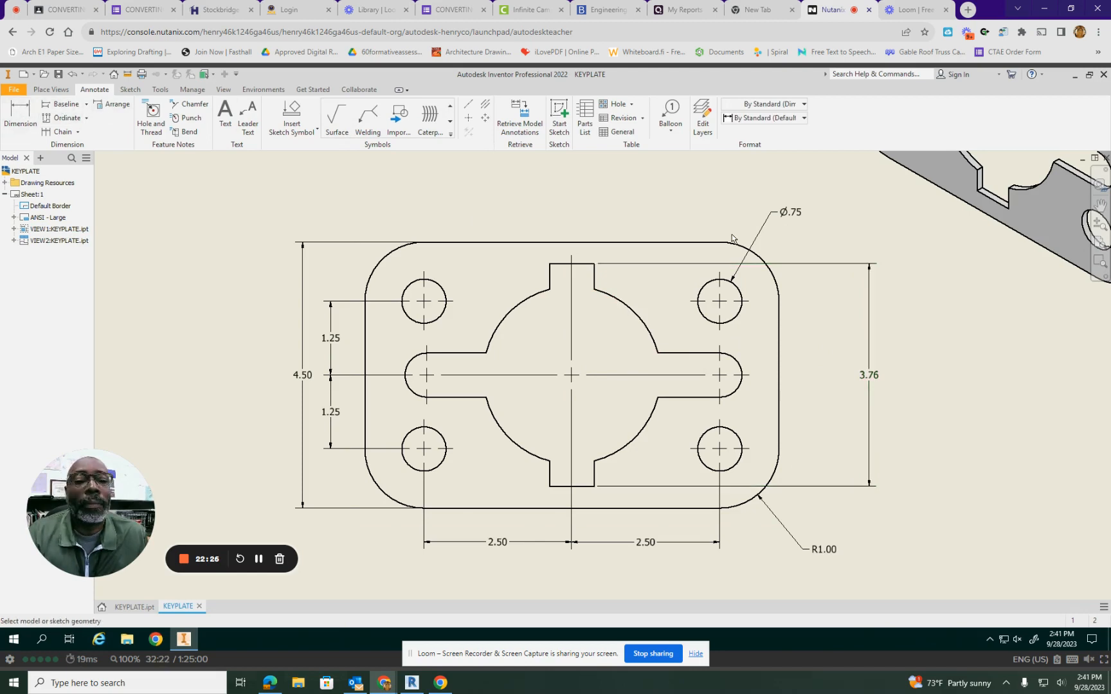
{"action": "left_click", "coordinate": [584, 267]}
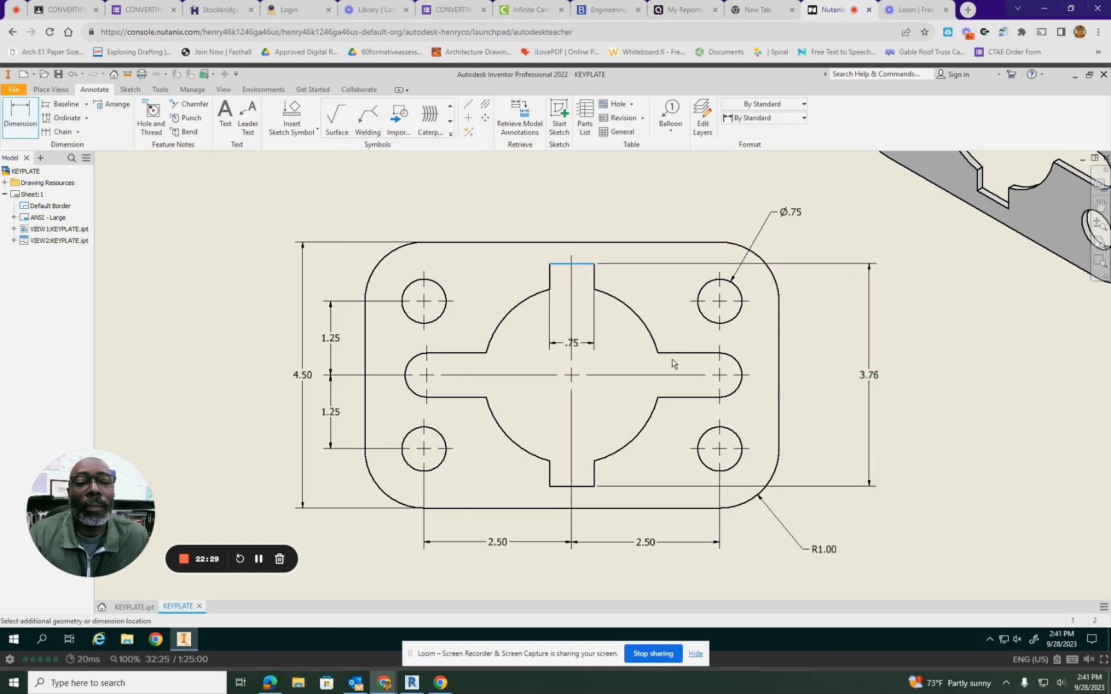
{"action": "left_click", "coordinate": [742, 369]}
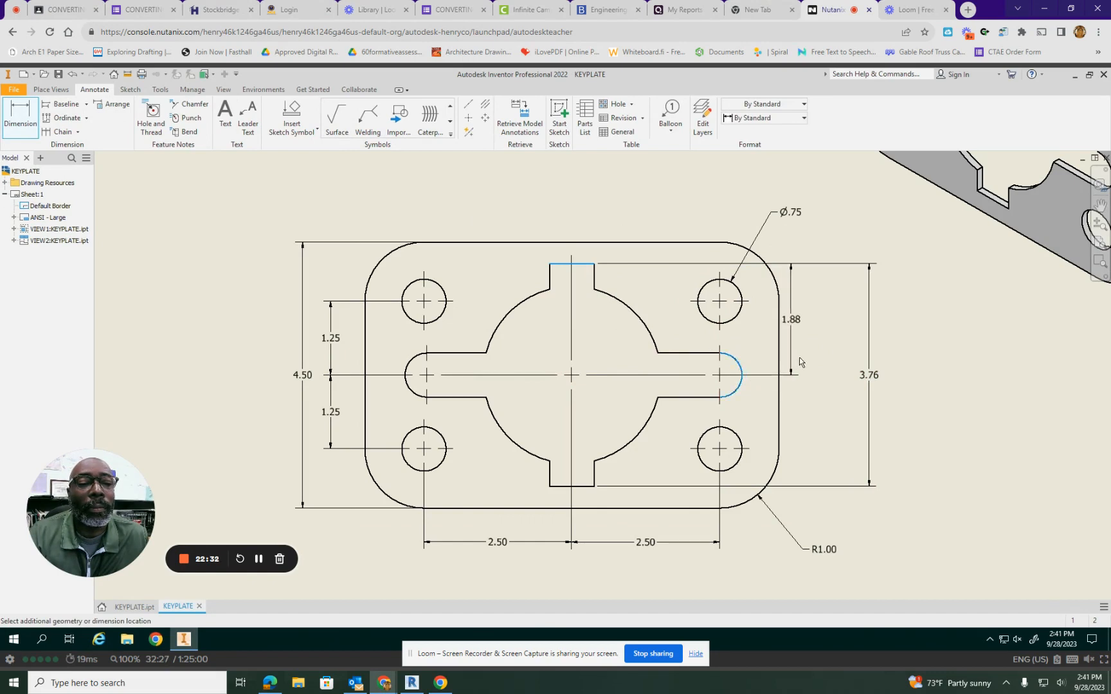
{"action": "left_click", "coordinate": [827, 358]}
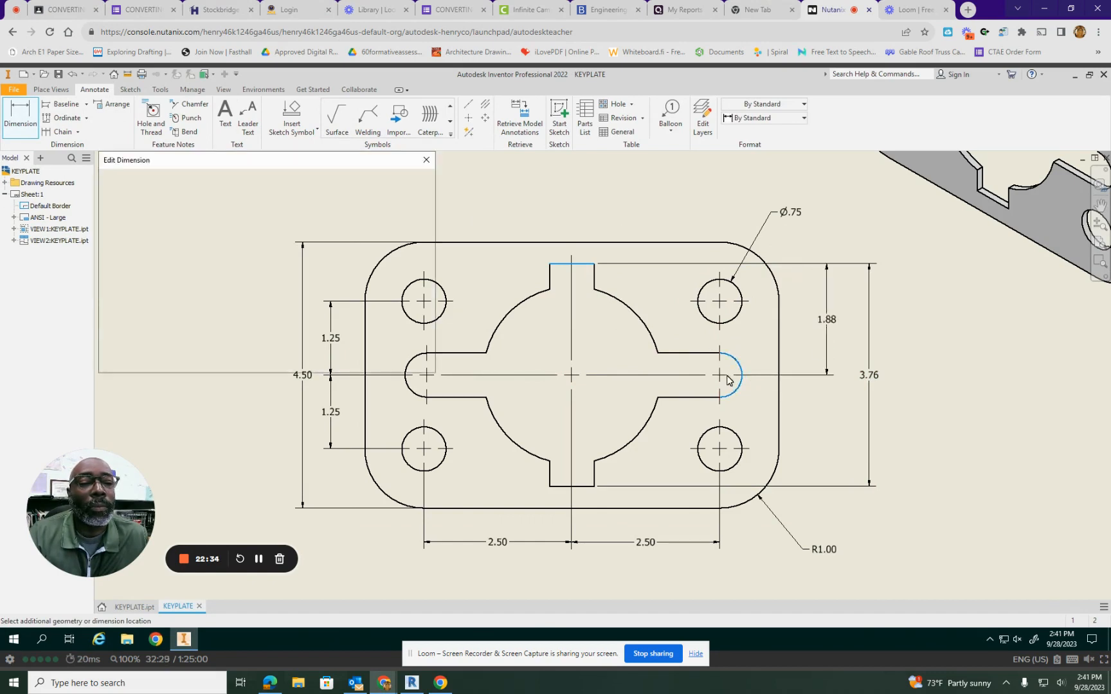
{"action": "left_click", "coordinate": [358, 360]}
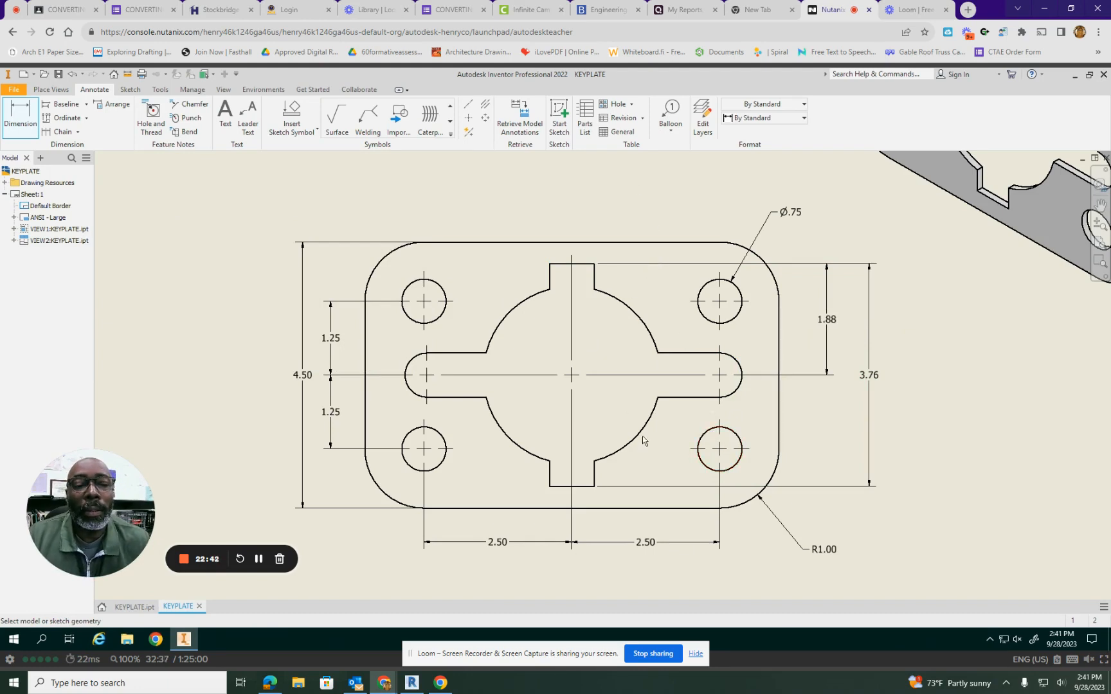
- Dimension the plate's overall width between its left and right edges, placing it below the two horizontal hole-spacing dimensions
{"action": "scroll", "coordinate": [674, 472], "scroll_direction": "down", "scroll_amount": 2}
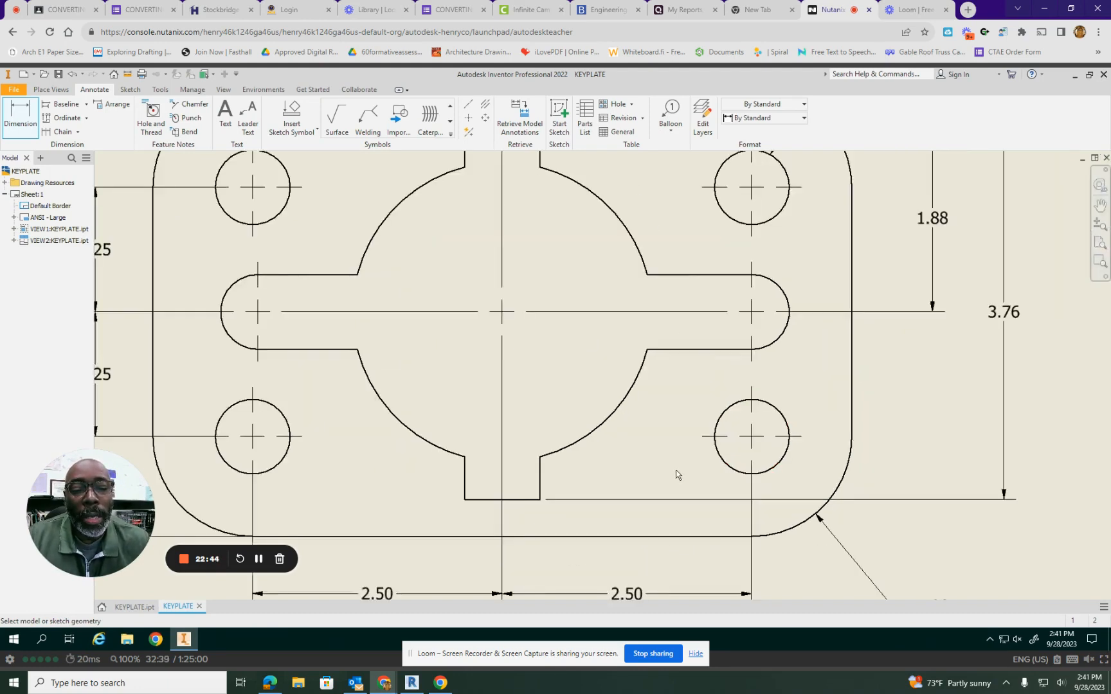
{"action": "scroll", "coordinate": [675, 475], "scroll_direction": "up", "scroll_amount": 3}
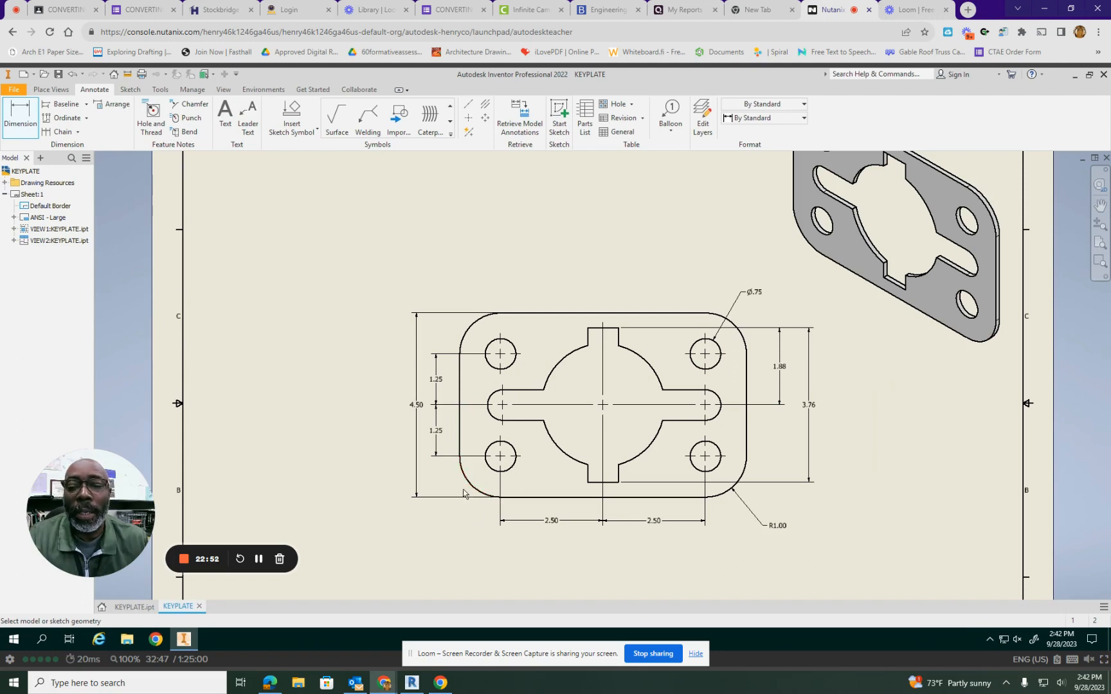
{"action": "left_click", "coordinate": [460, 434]}
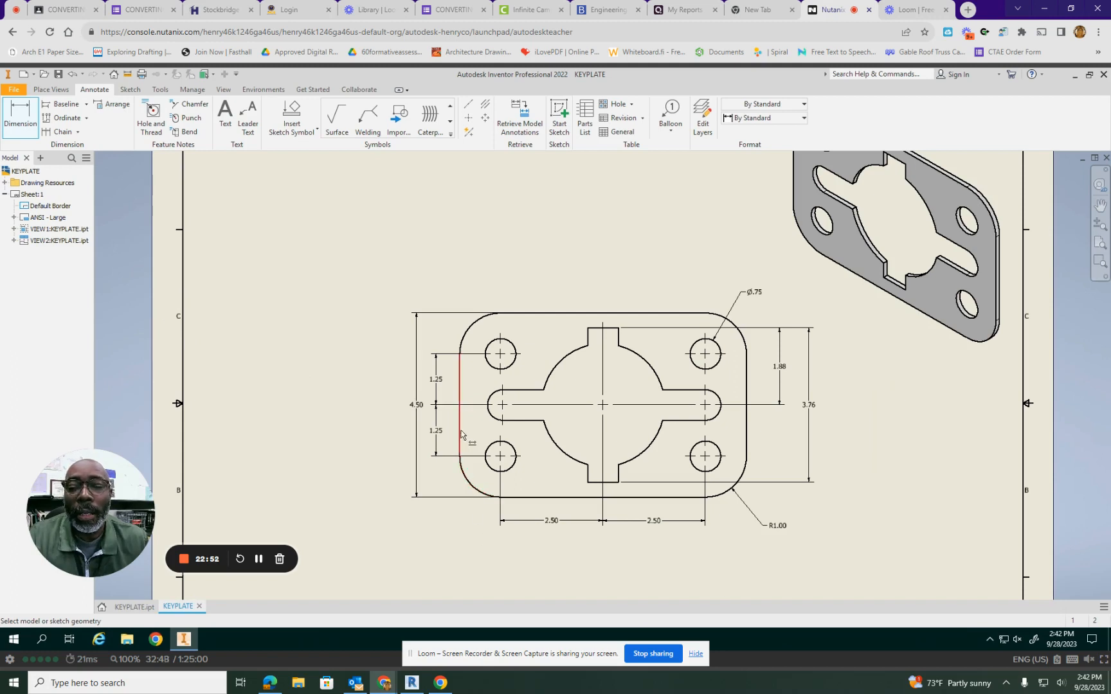
{"action": "left_click", "coordinate": [746, 460]}
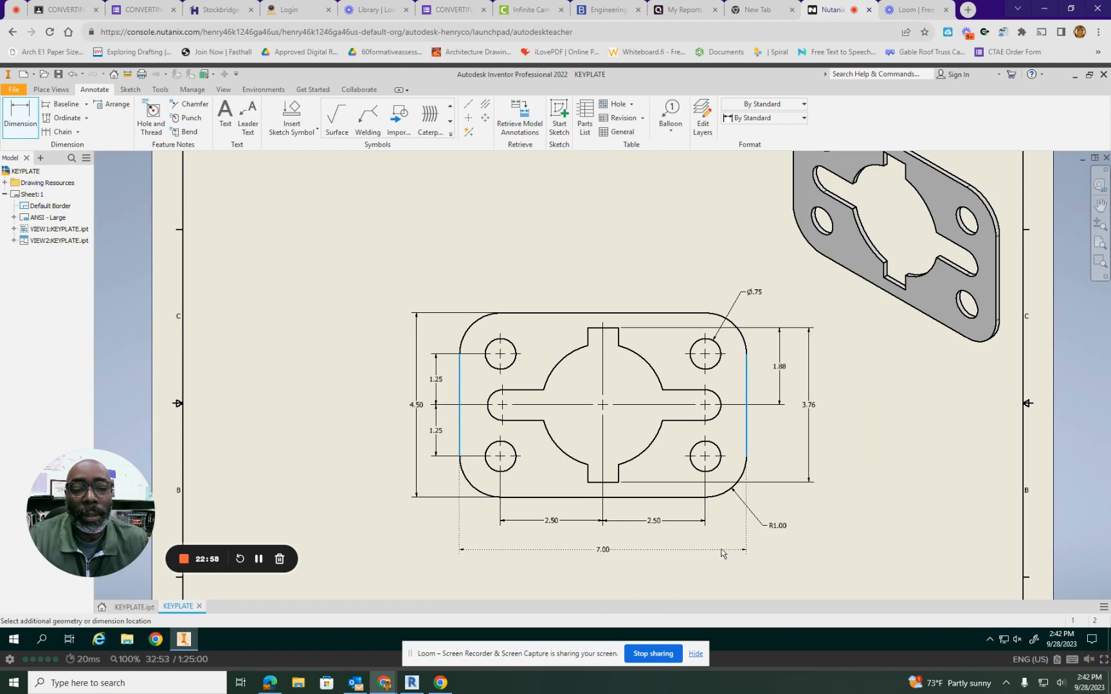
{"action": "left_click", "coordinate": [762, 468]}
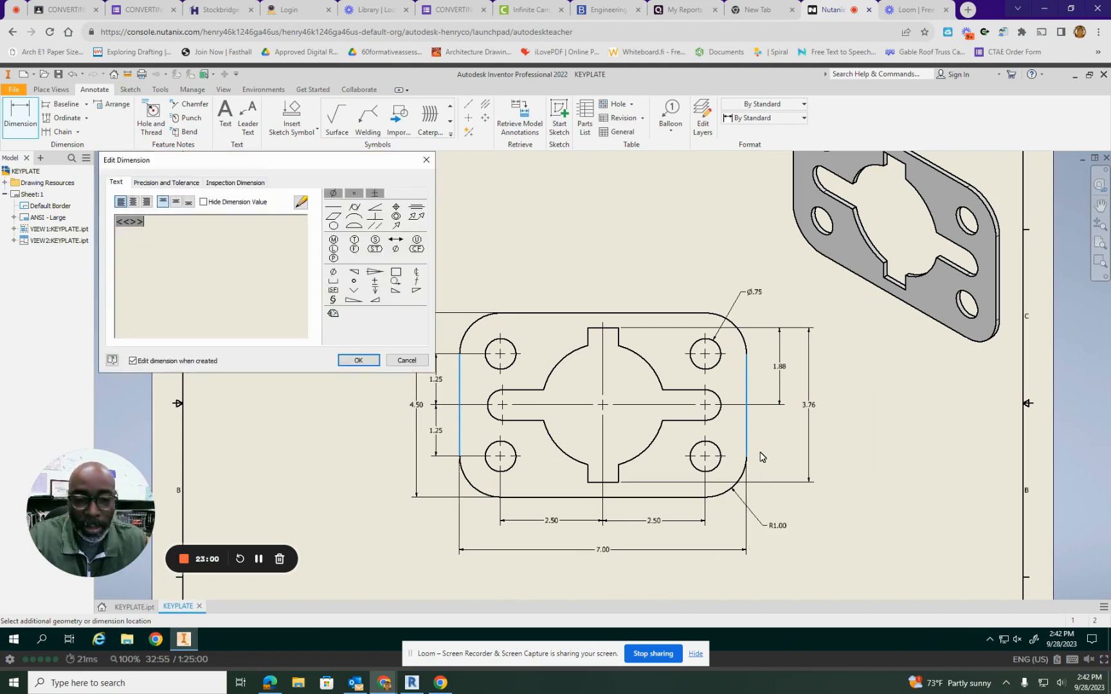
{"action": "left_click", "coordinate": [355, 361]}
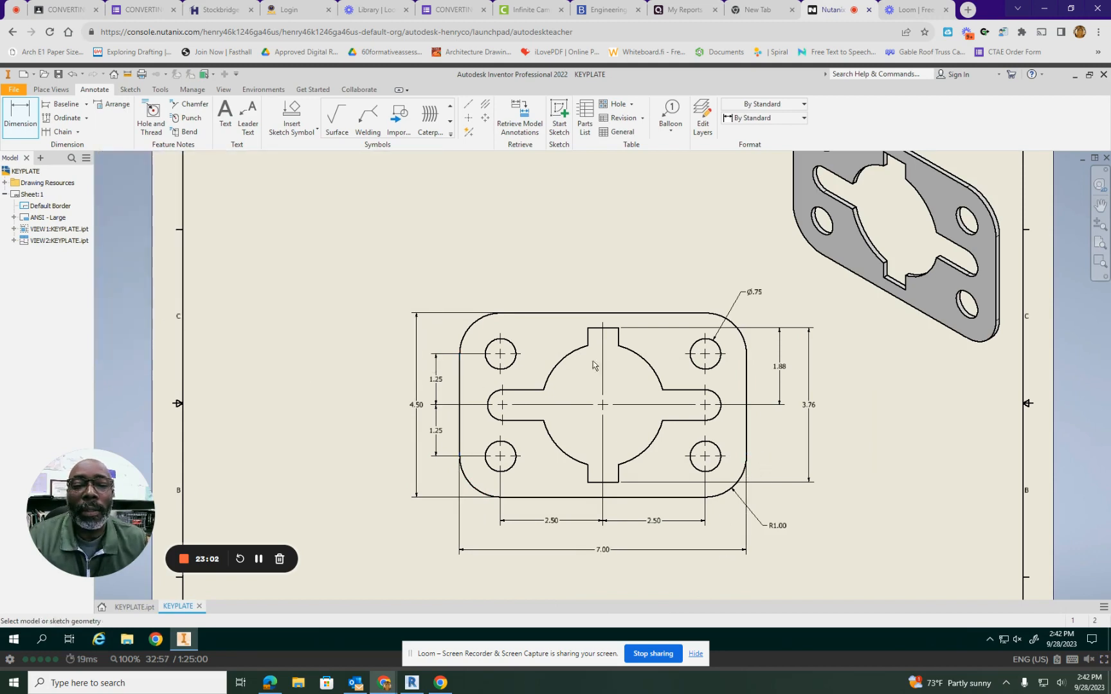
- Dimension the horizontal distance from the upper notch's left edge to the vertical centerline, placing it above the plate
{"action": "scroll", "coordinate": [598, 334], "scroll_direction": "down", "scroll_amount": 2}
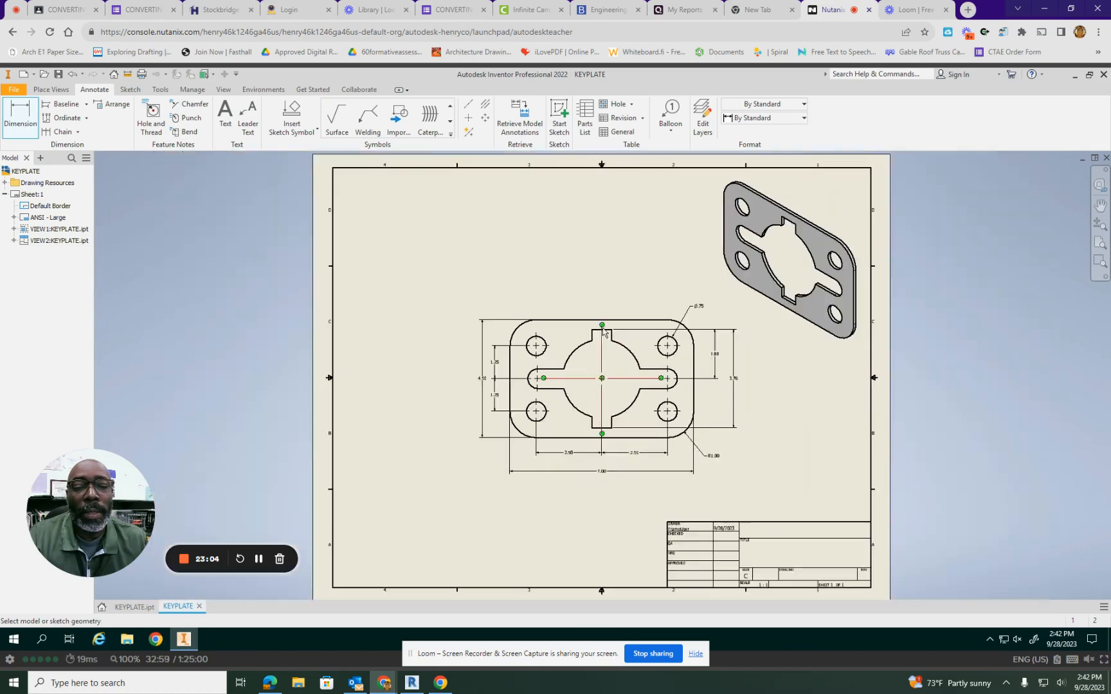
{"action": "scroll", "coordinate": [587, 397], "scroll_direction": "up", "scroll_amount": 6}
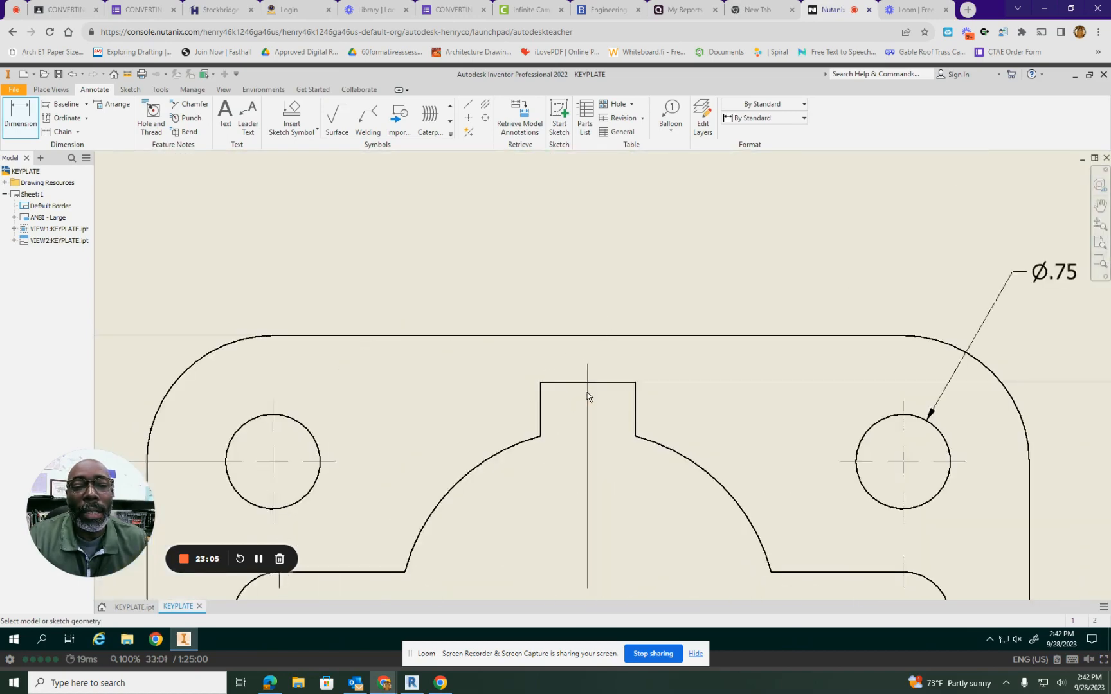
{"action": "left_click", "coordinate": [552, 391]}
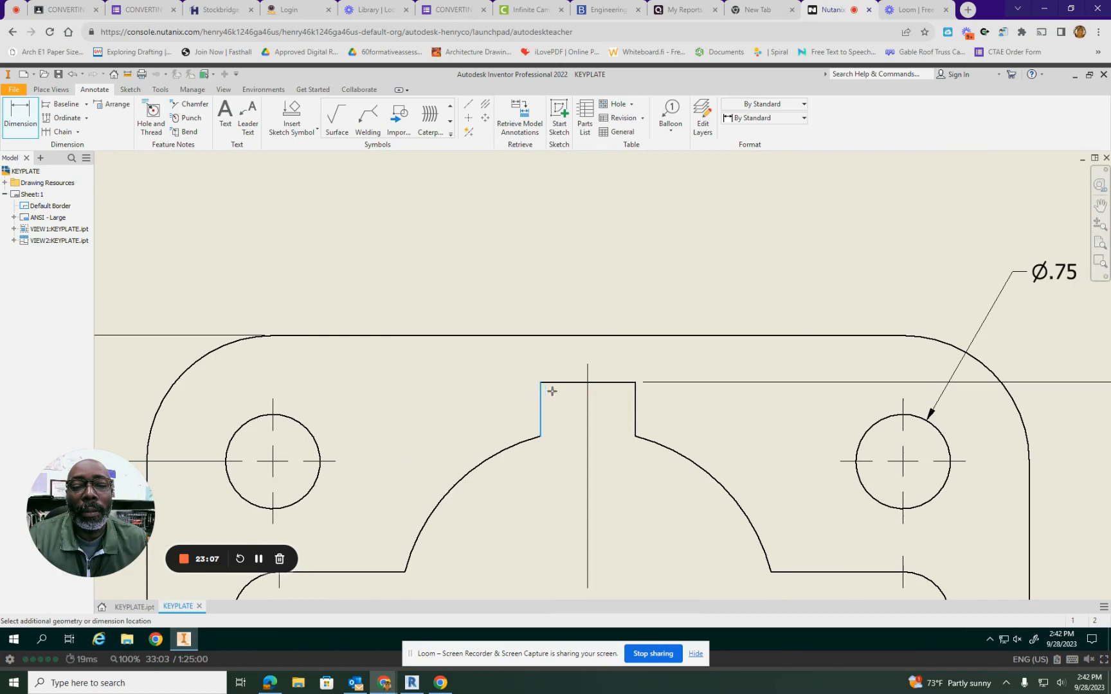
{"action": "left_click", "coordinate": [590, 395]}
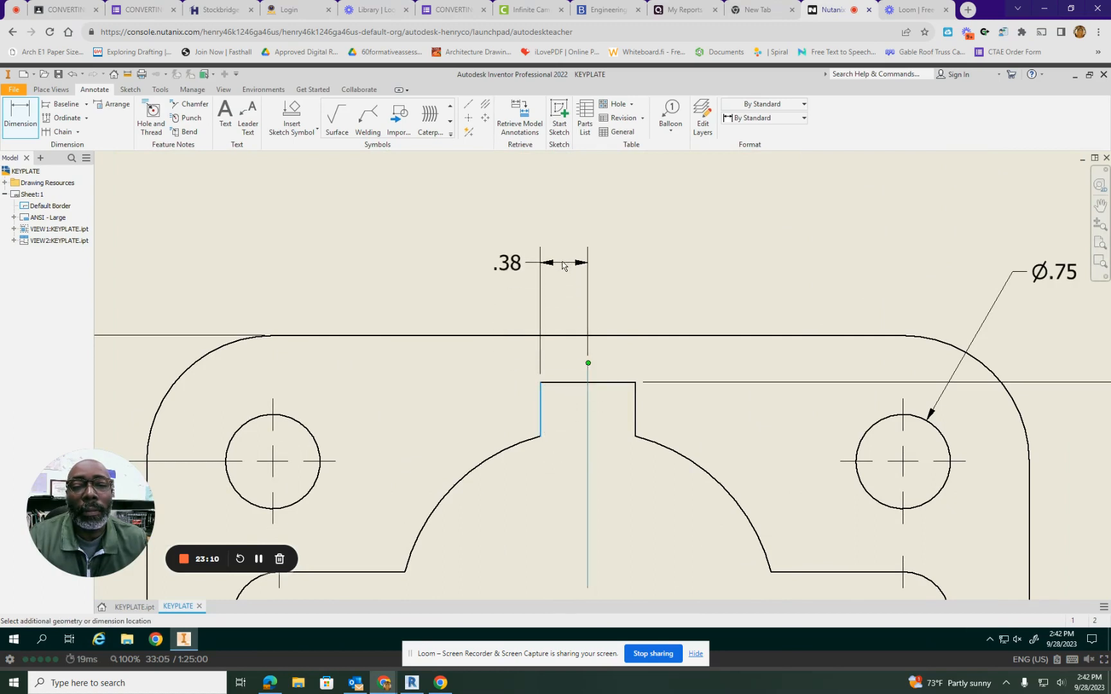
{"action": "left_click", "coordinate": [561, 256]}
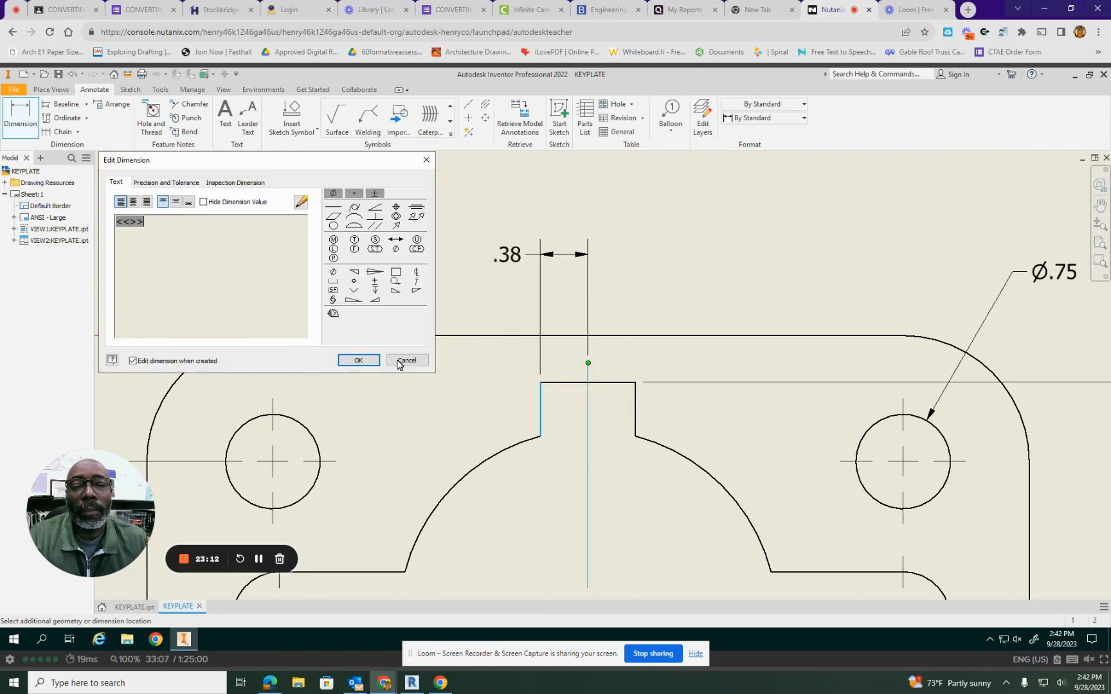
{"action": "left_click", "coordinate": [358, 360]}
- Dimension the upper notch's full width between its two side edges, placing it above the notch-to-centerline dimension
{"action": "left_click", "coordinate": [541, 405]}
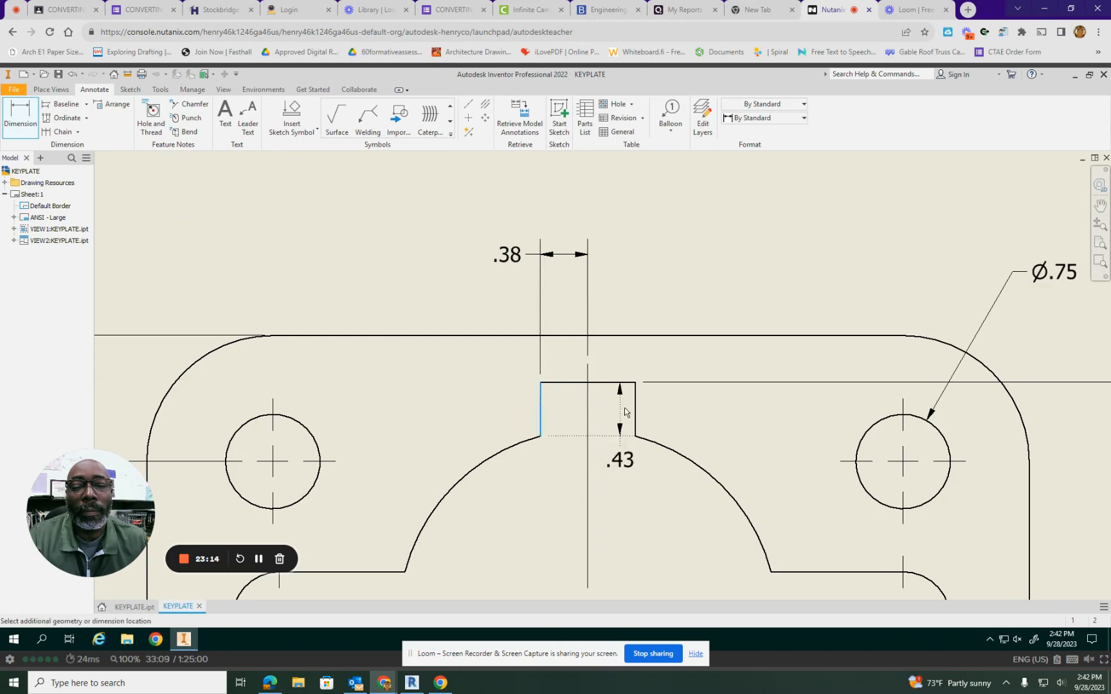
{"action": "left_click", "coordinate": [633, 401]}
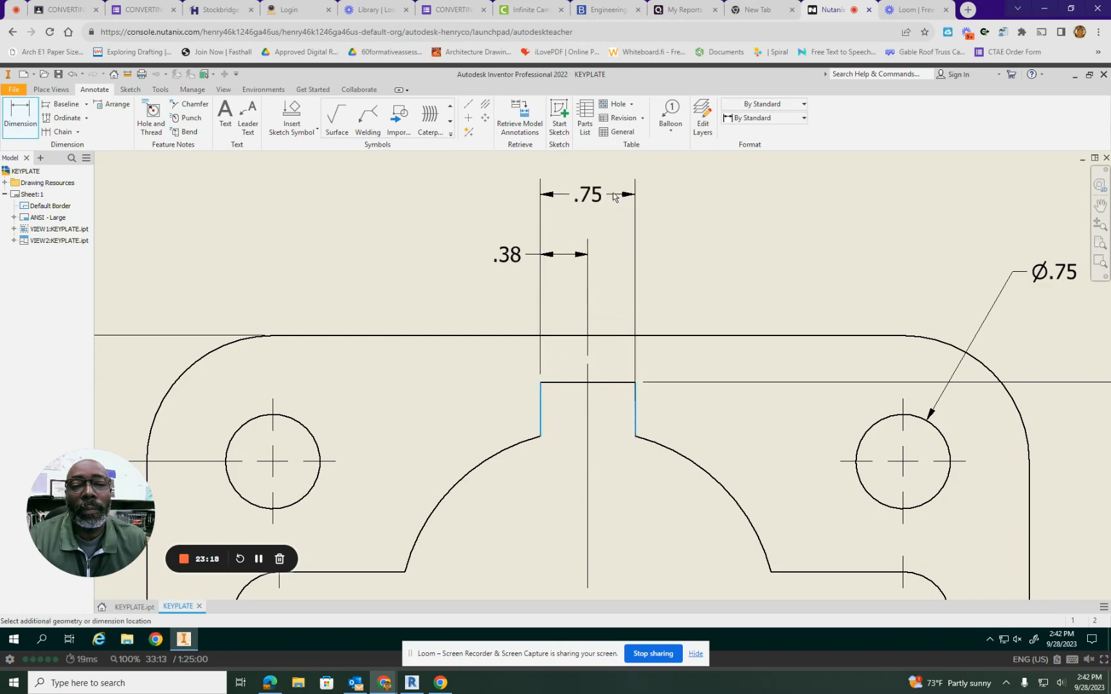
{"action": "left_click", "coordinate": [612, 189]}
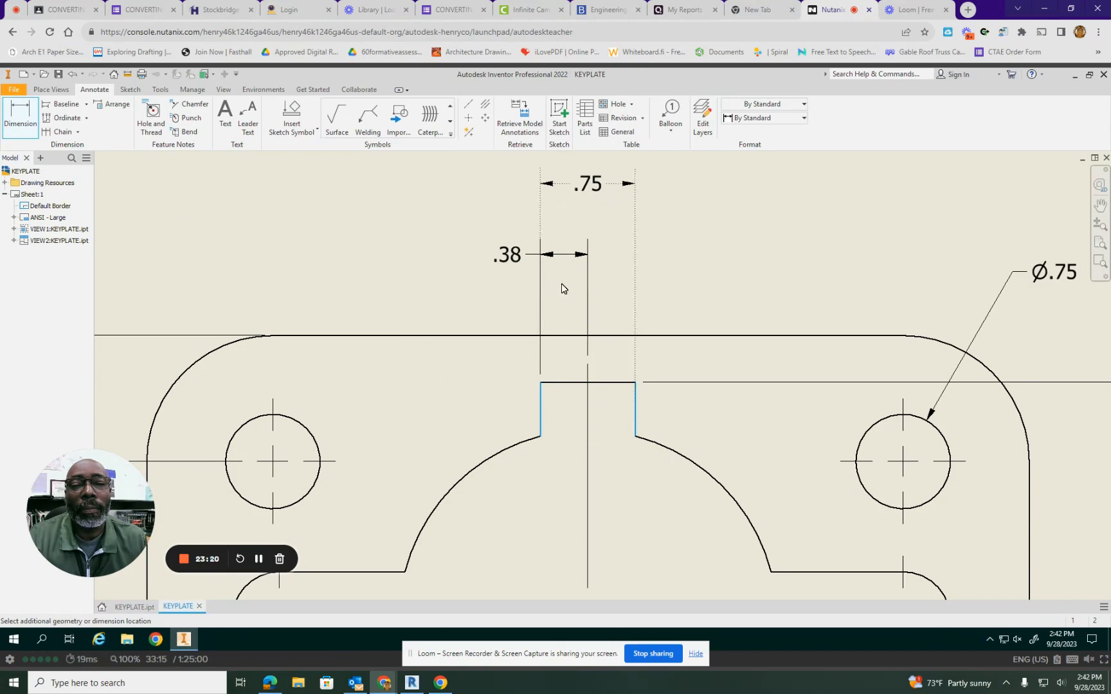
{"action": "left_click", "coordinate": [351, 361]}
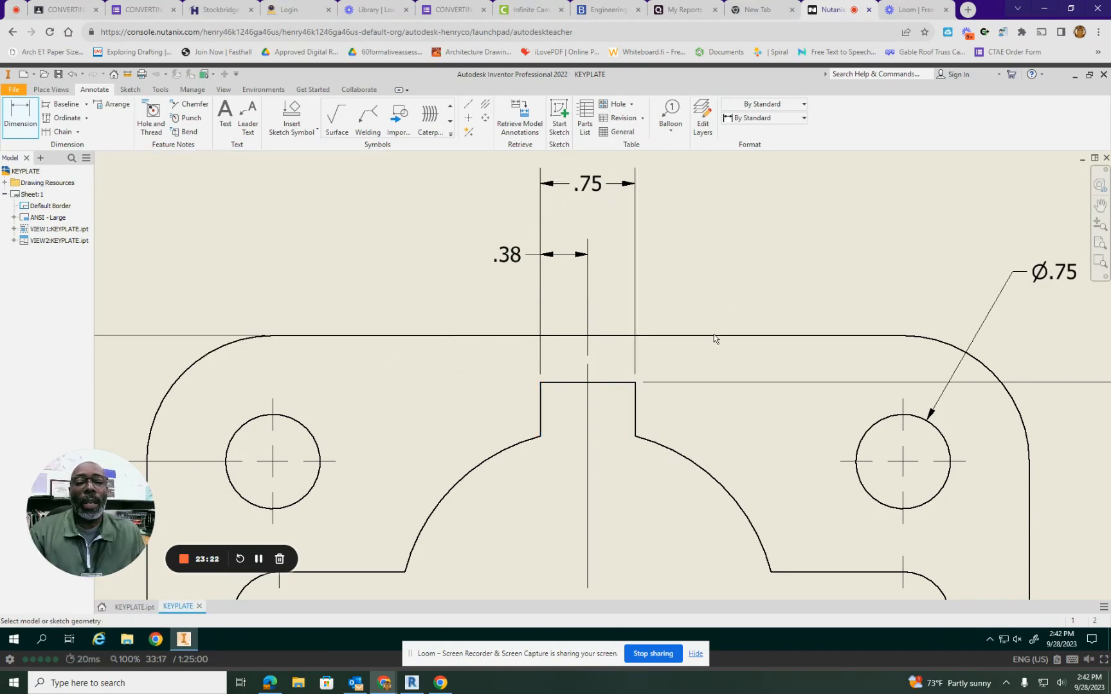
- Set the Author in the drawing's iProperties summary to the drafter's name so it fills the title block's DRAWN field
{"action": "scroll", "coordinate": [699, 362], "scroll_direction": "up", "scroll_amount": 3}
{"action": "scroll", "coordinate": [699, 363], "scroll_direction": "down", "scroll_amount": 6}
{"action": "scroll", "coordinate": [699, 364], "scroll_direction": "down", "scroll_amount": 4}
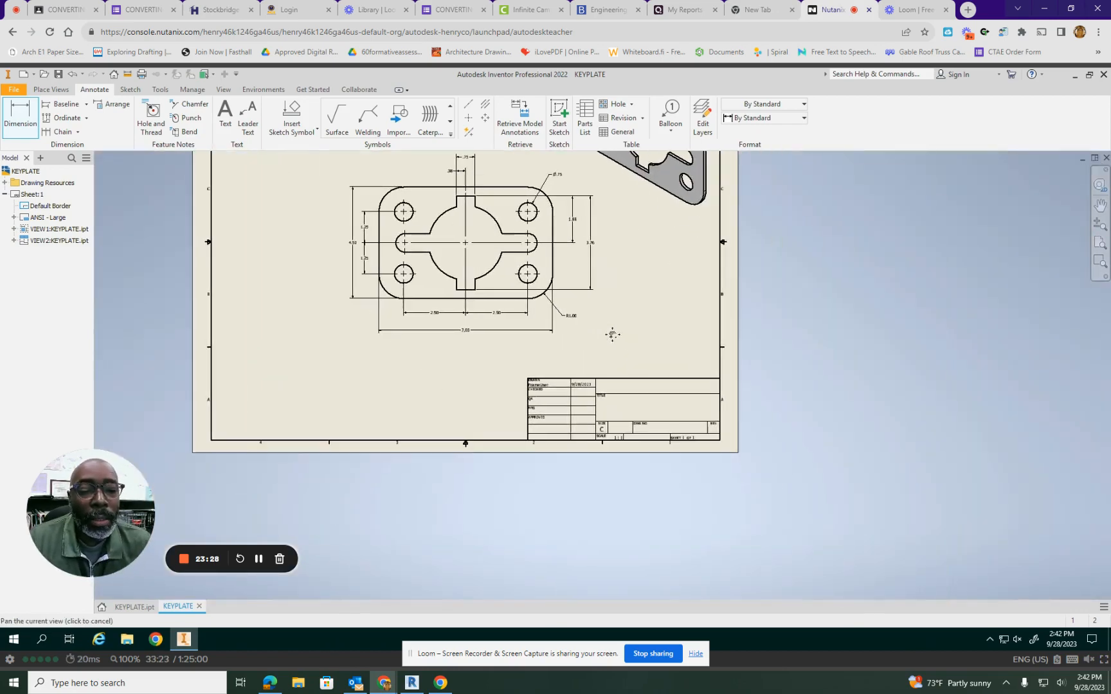
{"action": "middle_click_drag", "start_coordinate": [821, 503], "coordinate": [610, 335]}
{"action": "scroll", "coordinate": [638, 394], "scroll_direction": "up", "scroll_amount": 4}
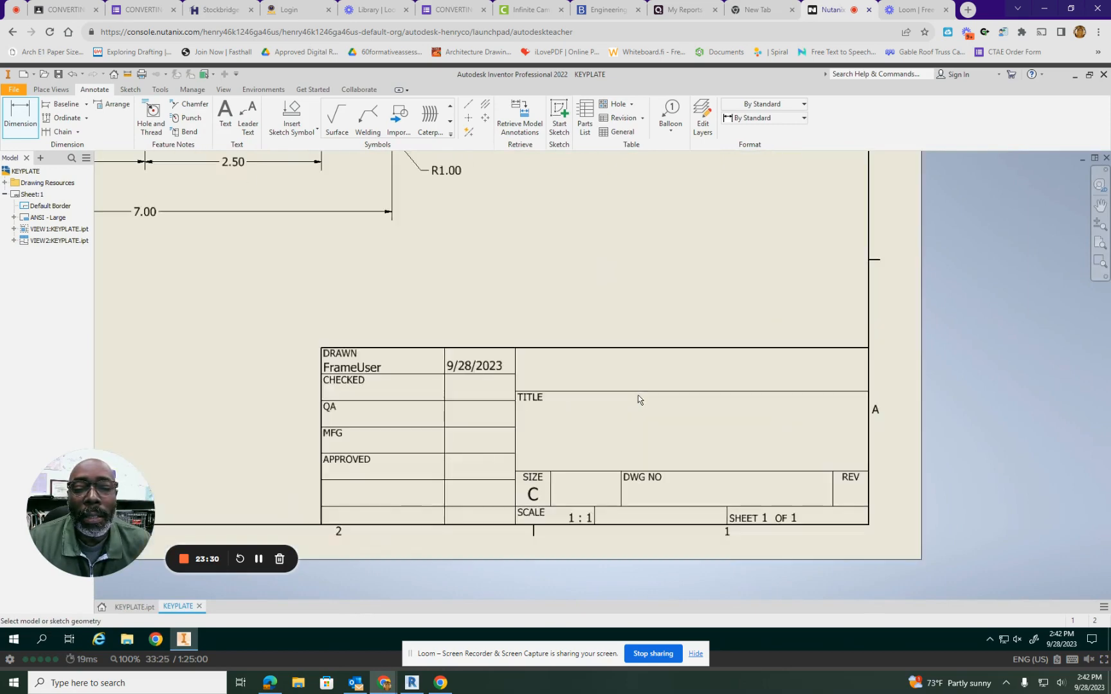
{"action": "scroll", "coordinate": [637, 395], "scroll_direction": "up", "scroll_amount": 2}
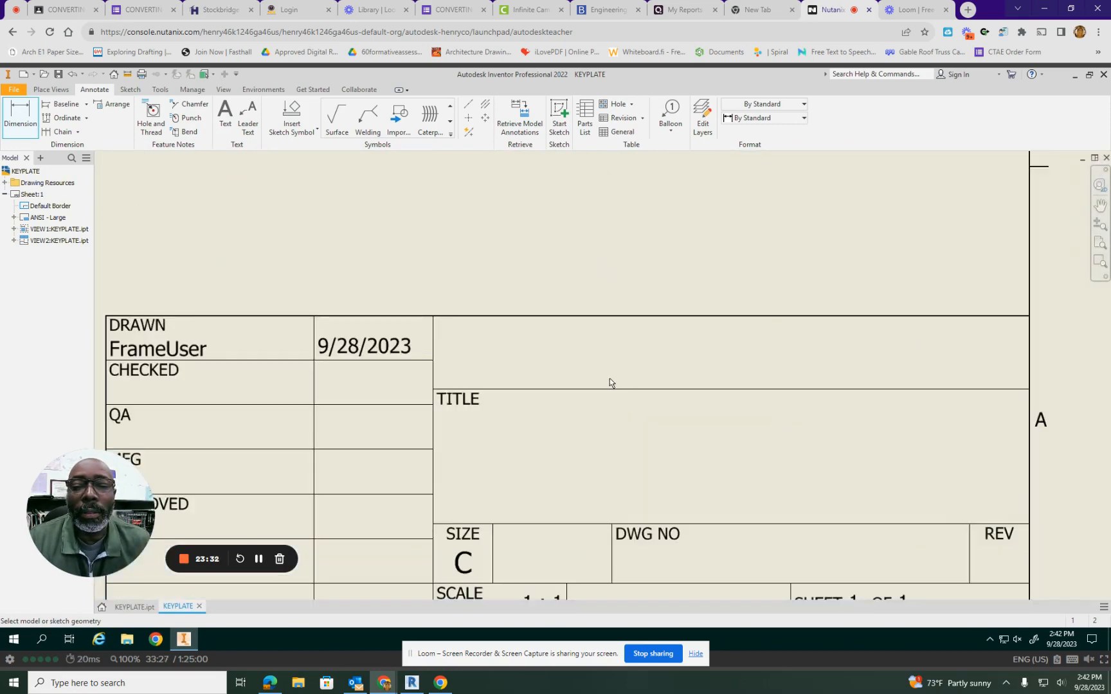
{"action": "scroll", "coordinate": [610, 381], "scroll_direction": "down", "scroll_amount": 2}
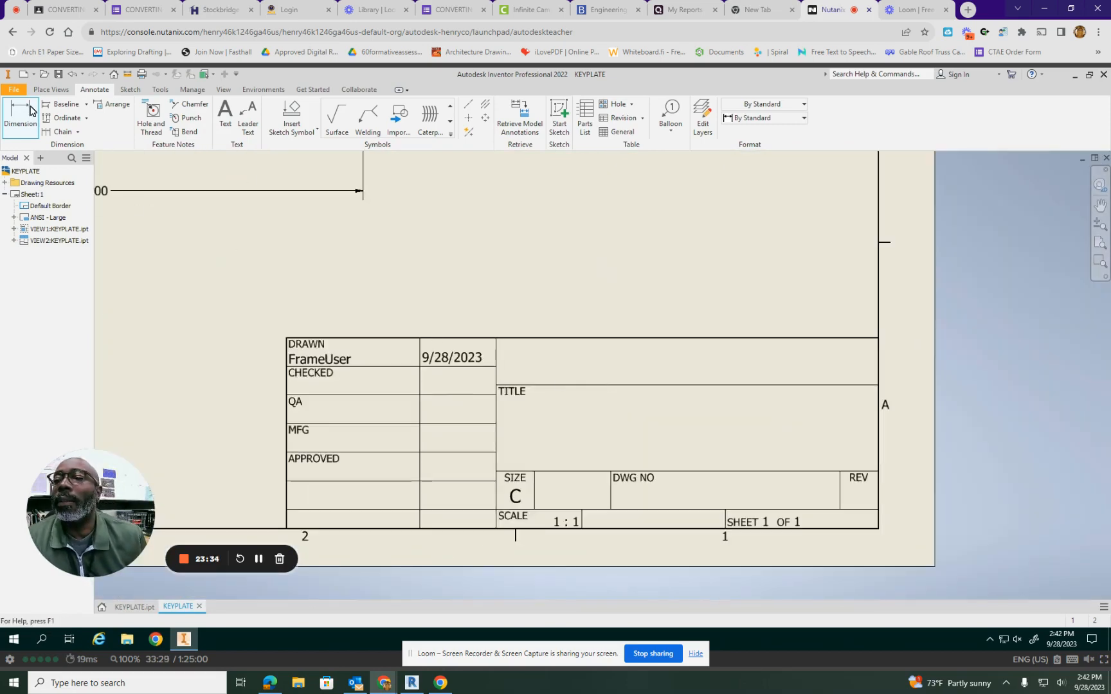
{"action": "left_click", "coordinate": [14, 92]}
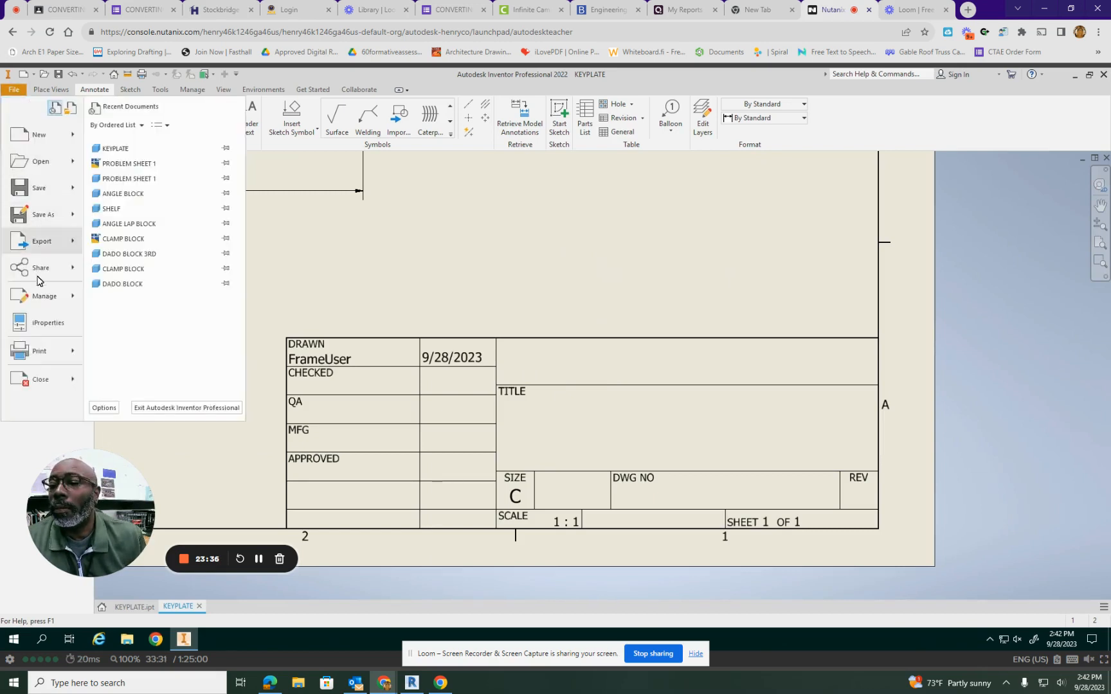
{"action": "left_click", "coordinate": [49, 323]}
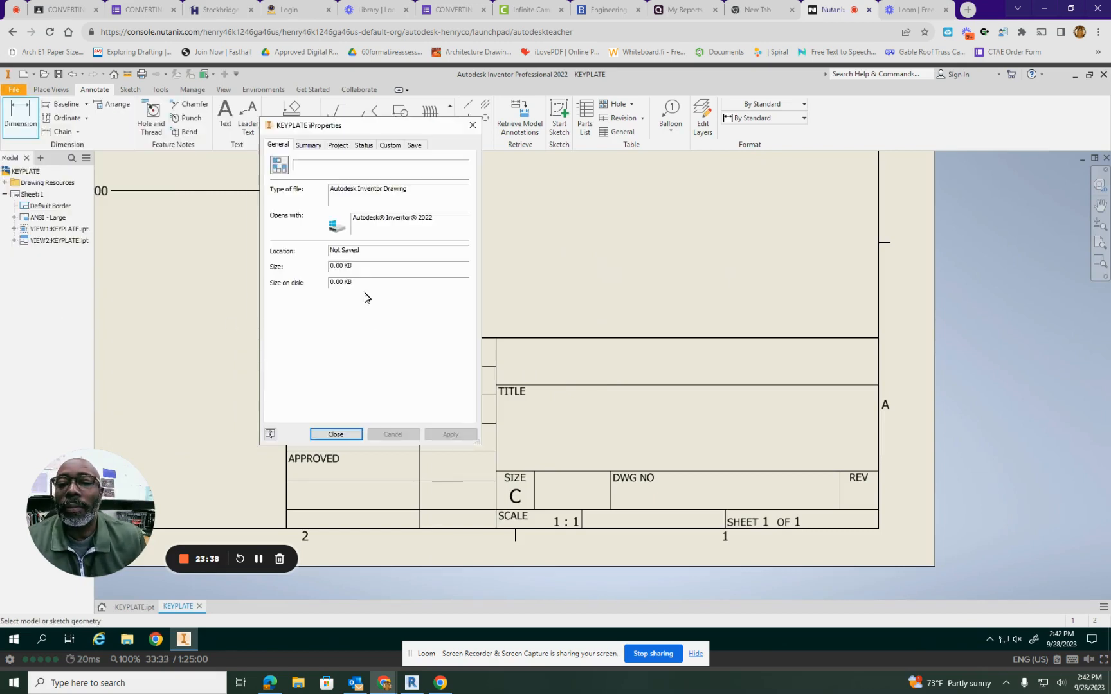
{"action": "left_click", "coordinate": [314, 146]}
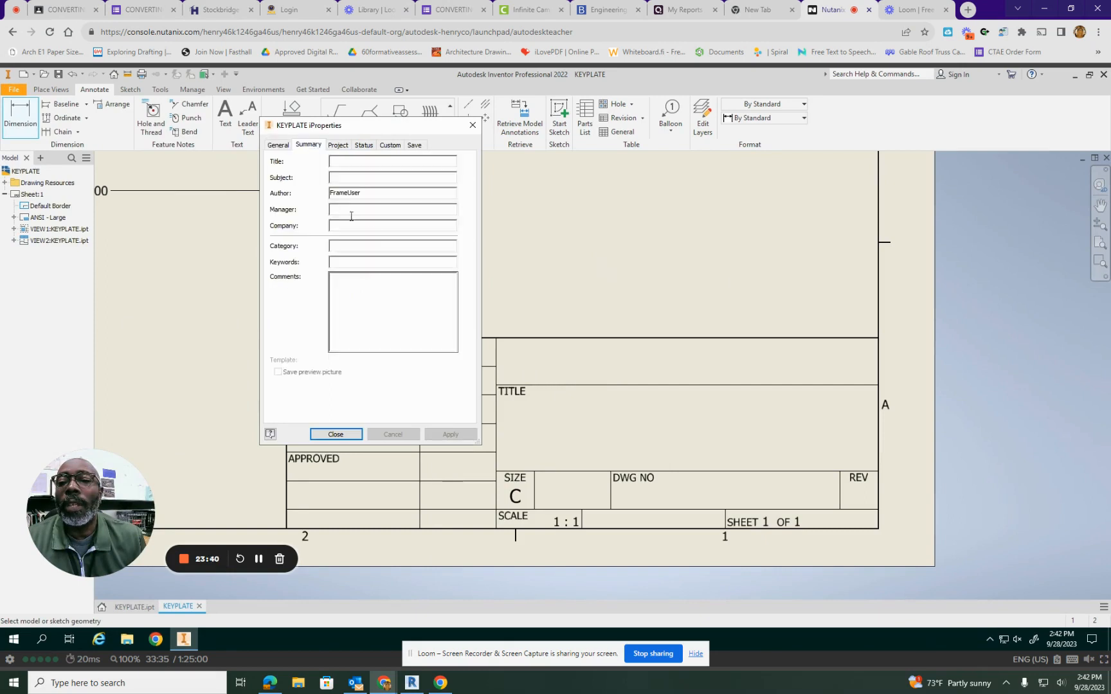
{"action": "double_click", "coordinate": [370, 193]}
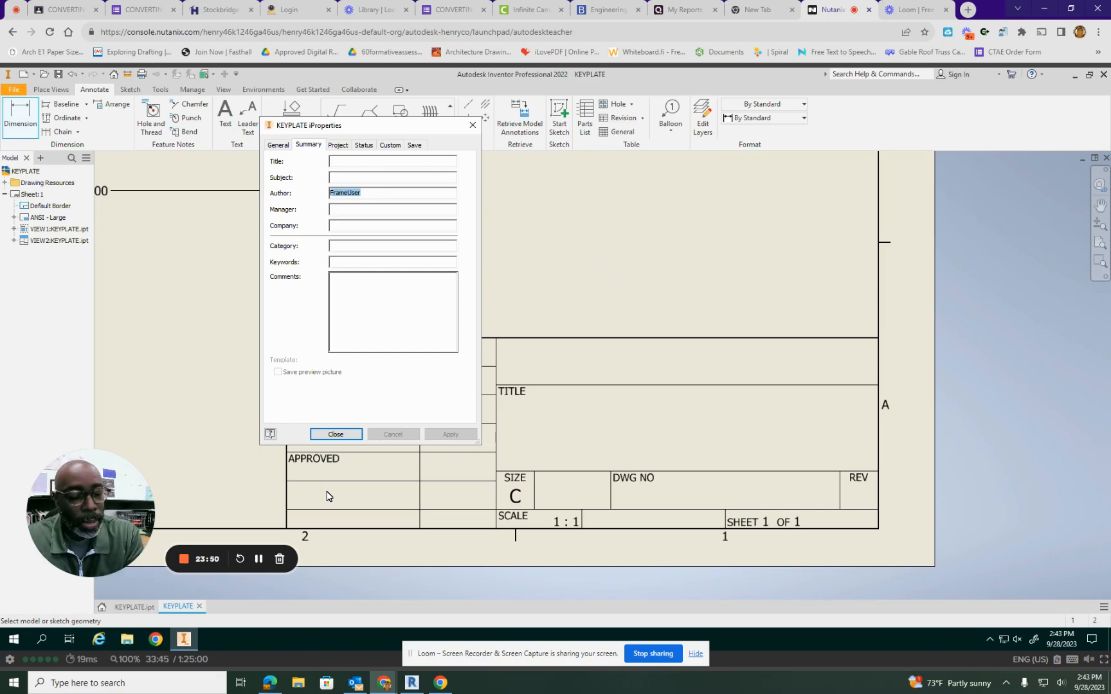
{"action": "type", "text": "MR JACKSON"}
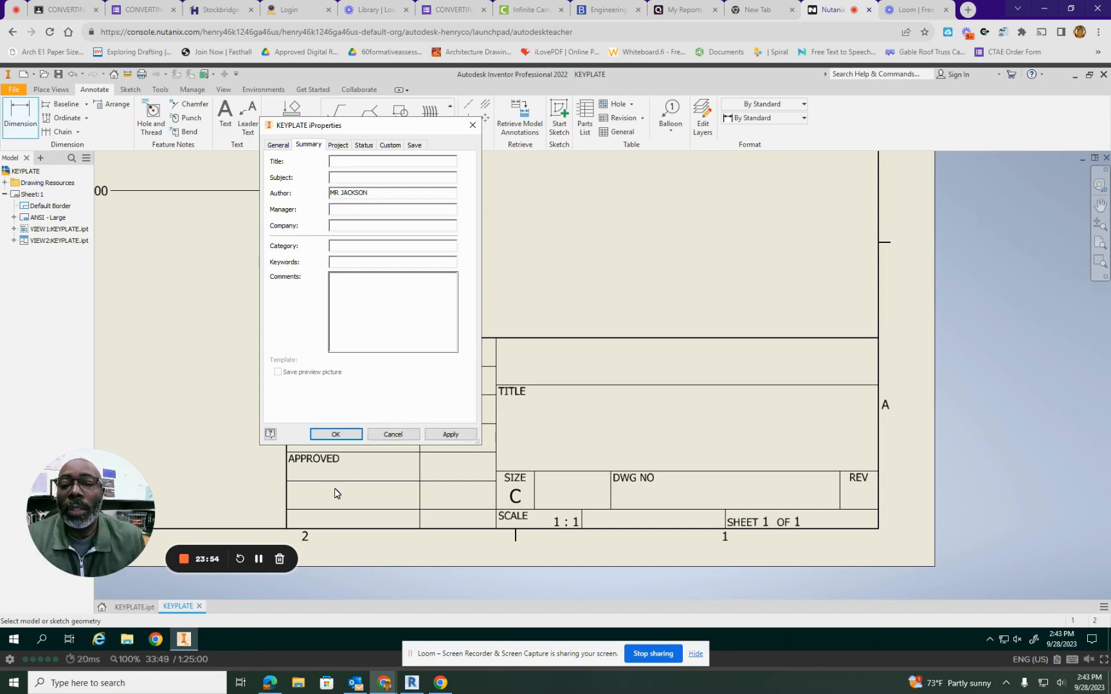
{"action": "left_click", "coordinate": [451, 435]}
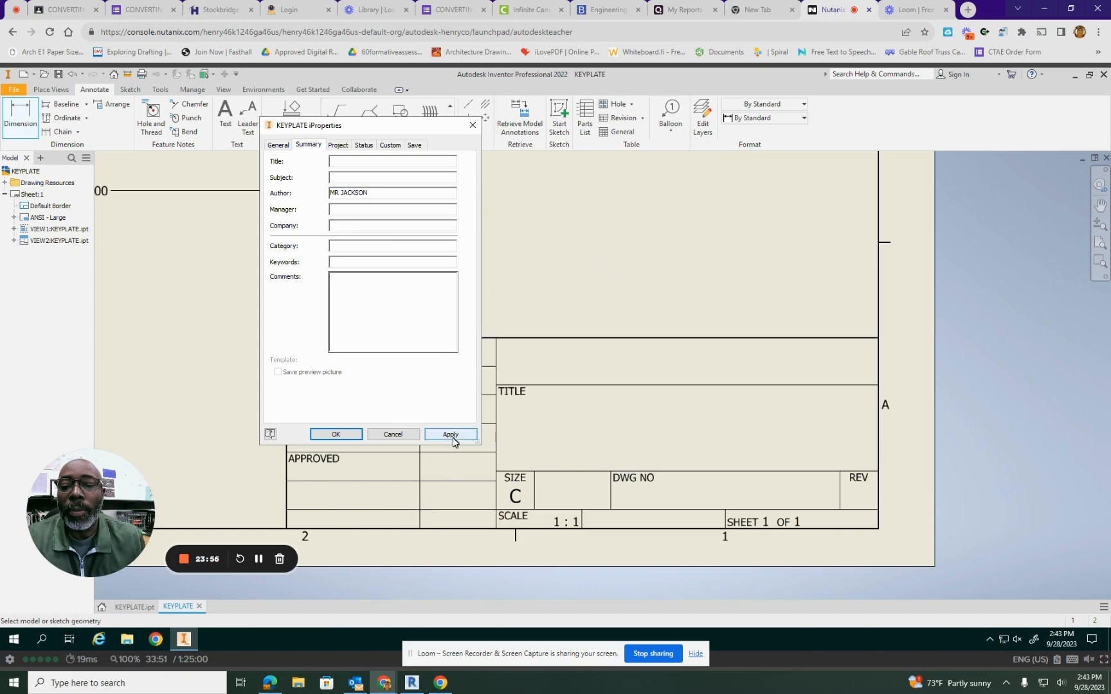
{"action": "left_click", "coordinate": [336, 435]}
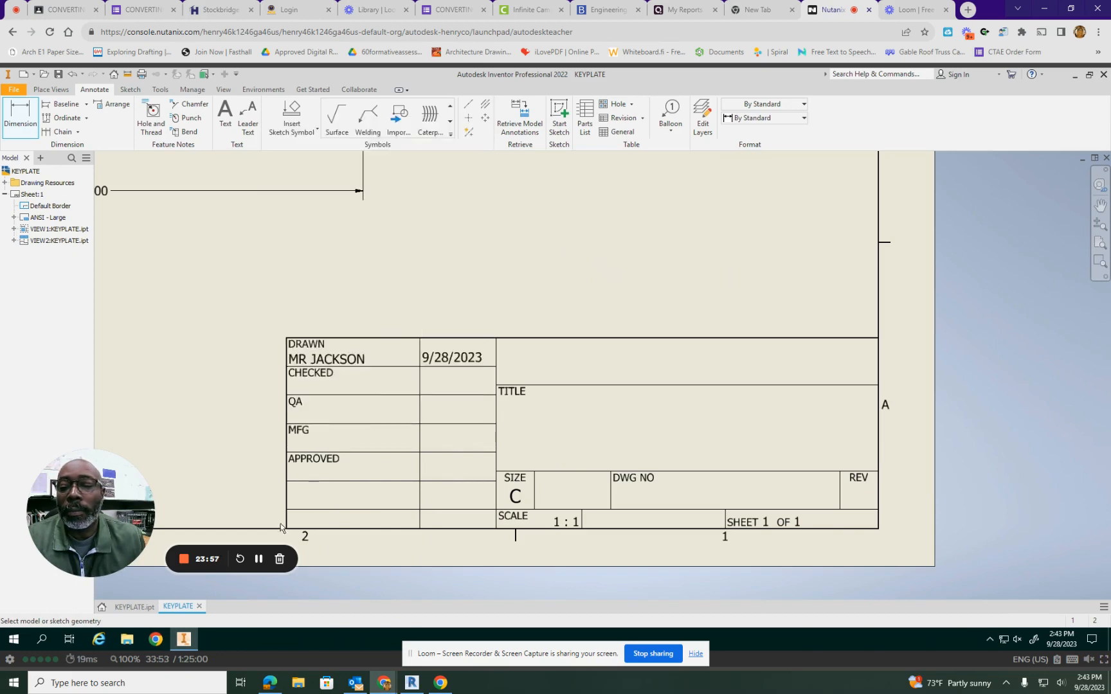
{"action": "left_click", "coordinate": [259, 559]}
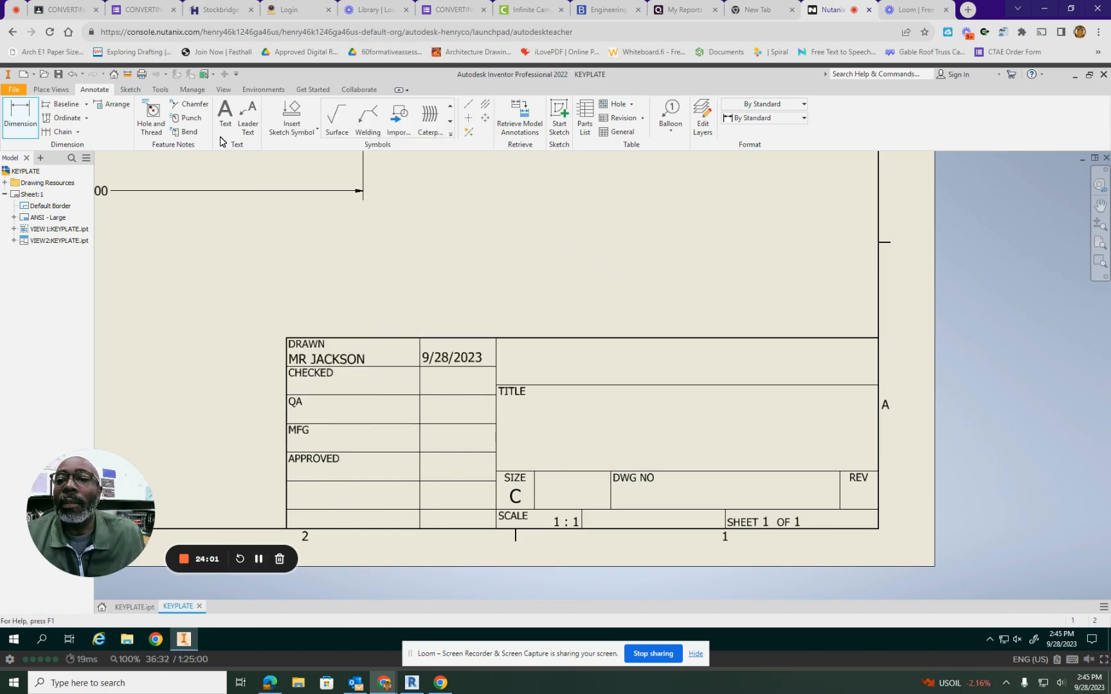
- Create a text box in the blank title block cell above TITLE, centered both ways, with the first line STOCKBRIDGE HIGH SCHOOL
{"action": "left_click", "coordinate": [228, 114]}
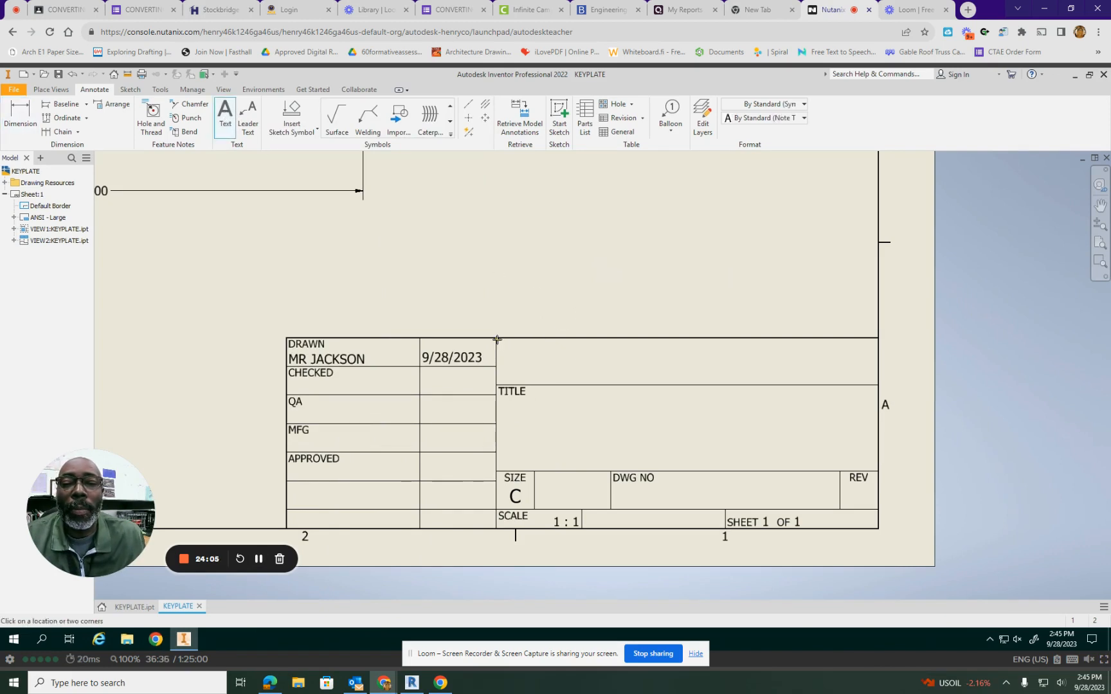
{"action": "left_click_drag", "start_coordinate": [497, 337], "coordinate": [878, 384]}
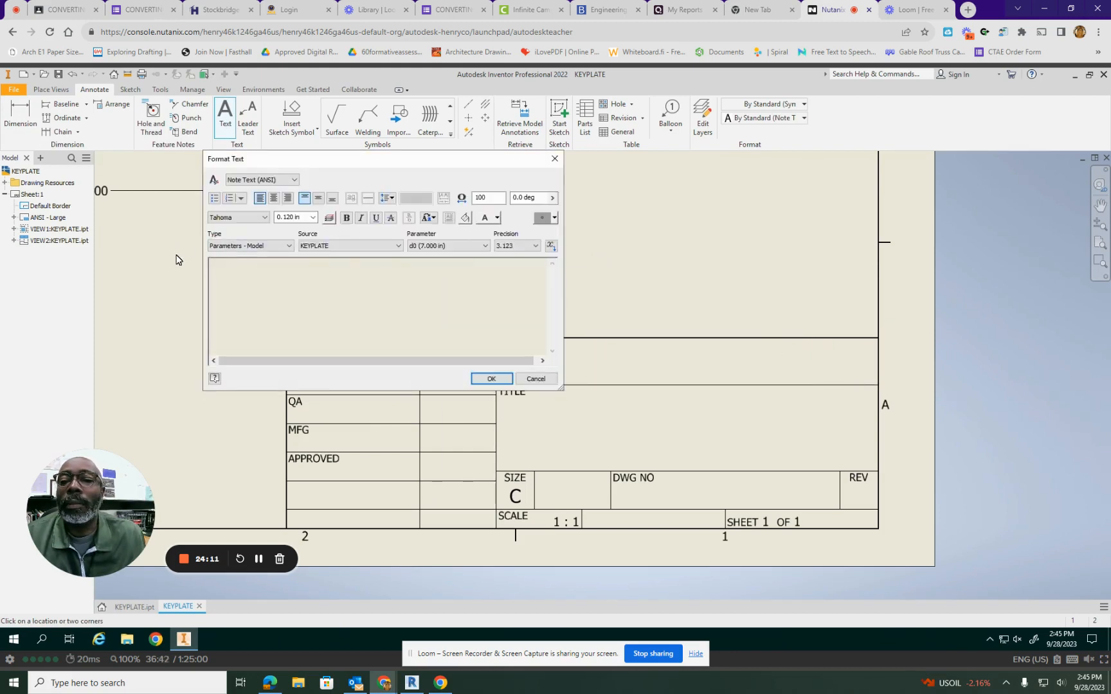
{"action": "left_click", "coordinate": [277, 200]}
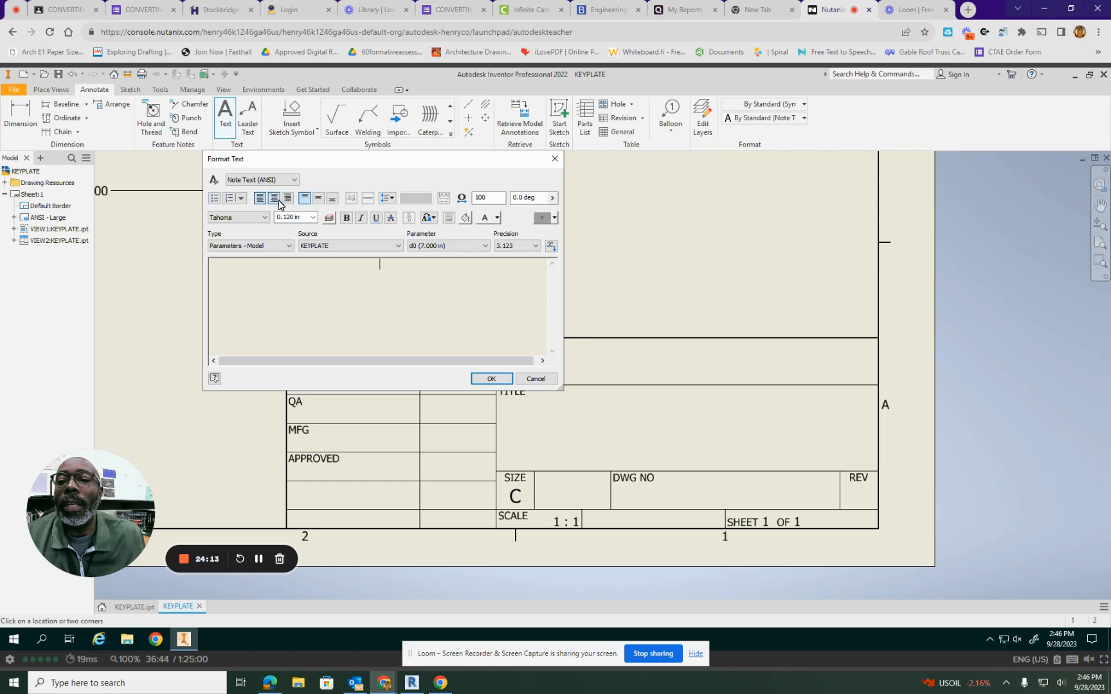
{"action": "left_click", "coordinate": [318, 199]}
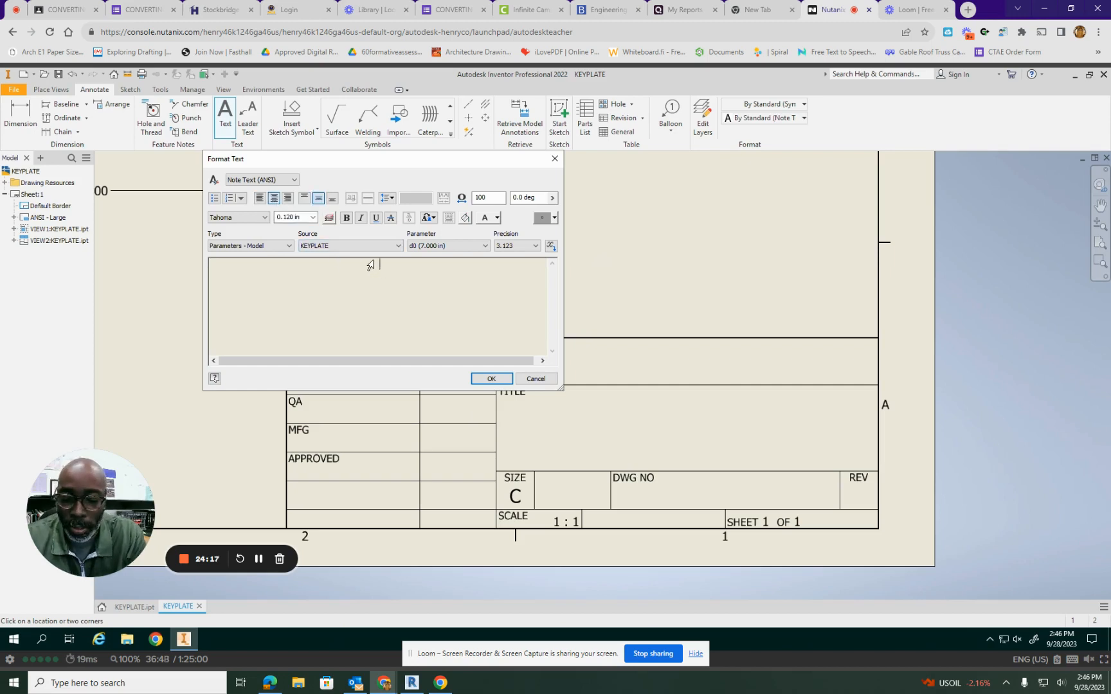
{"action": "type", "text": "STOCK"}
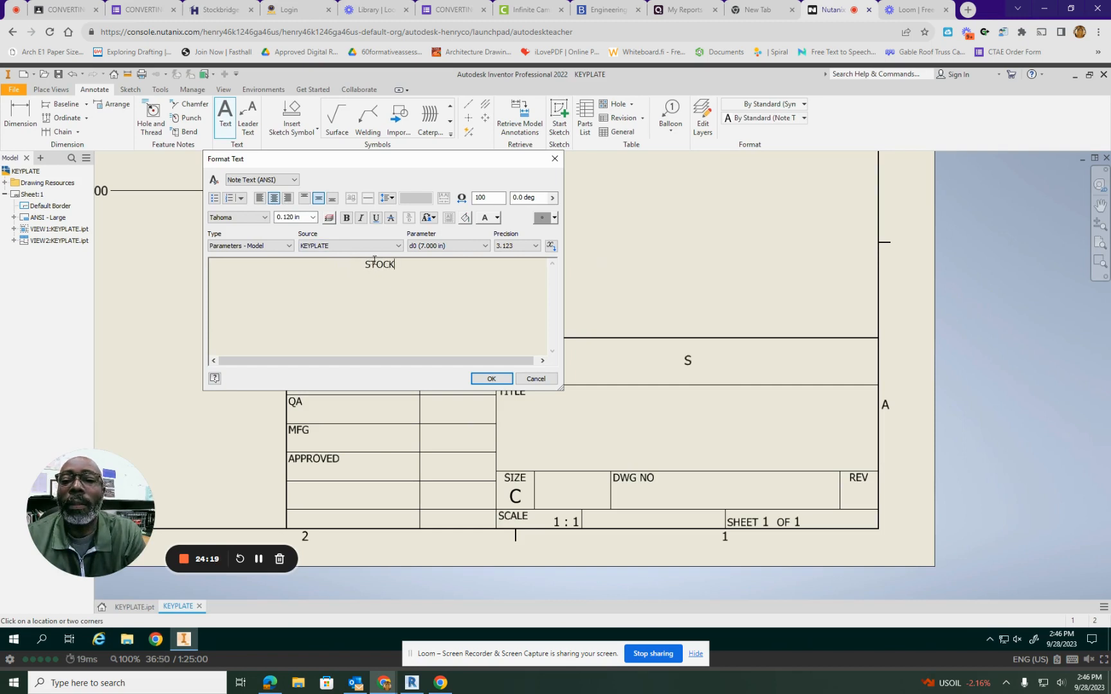
{"action": "type", "text": "BRIGH"}
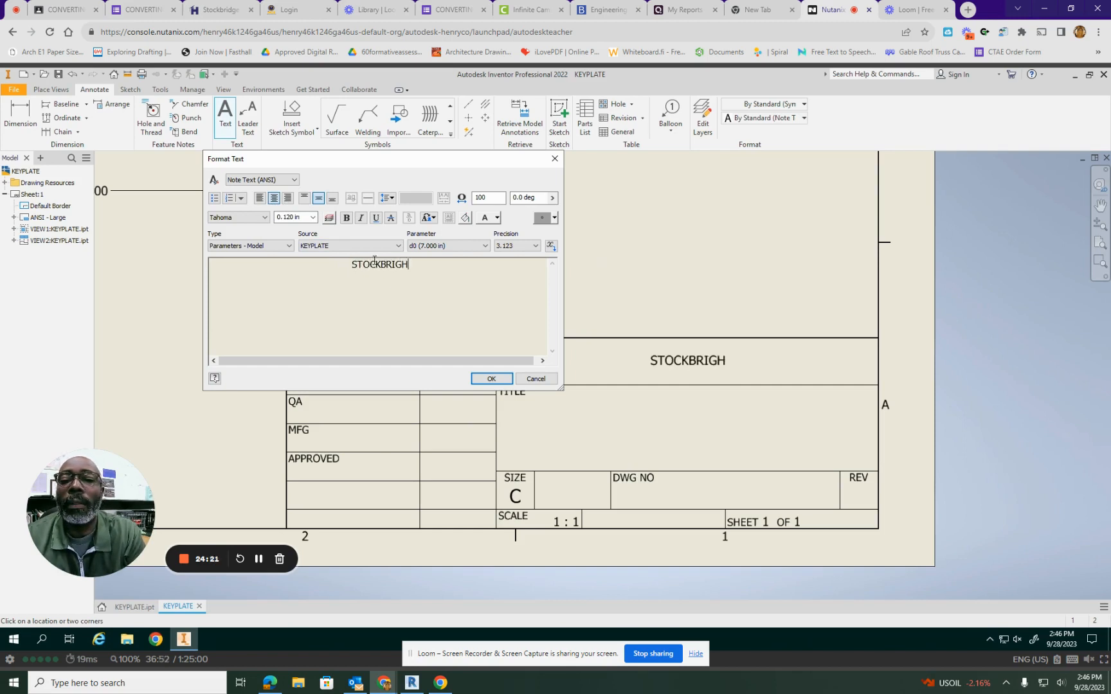
{"action": "key", "text": "BackSpace"}
{"action": "key", "text": "BackSpace"}
{"action": "type", "text": "DGE HIGH"}
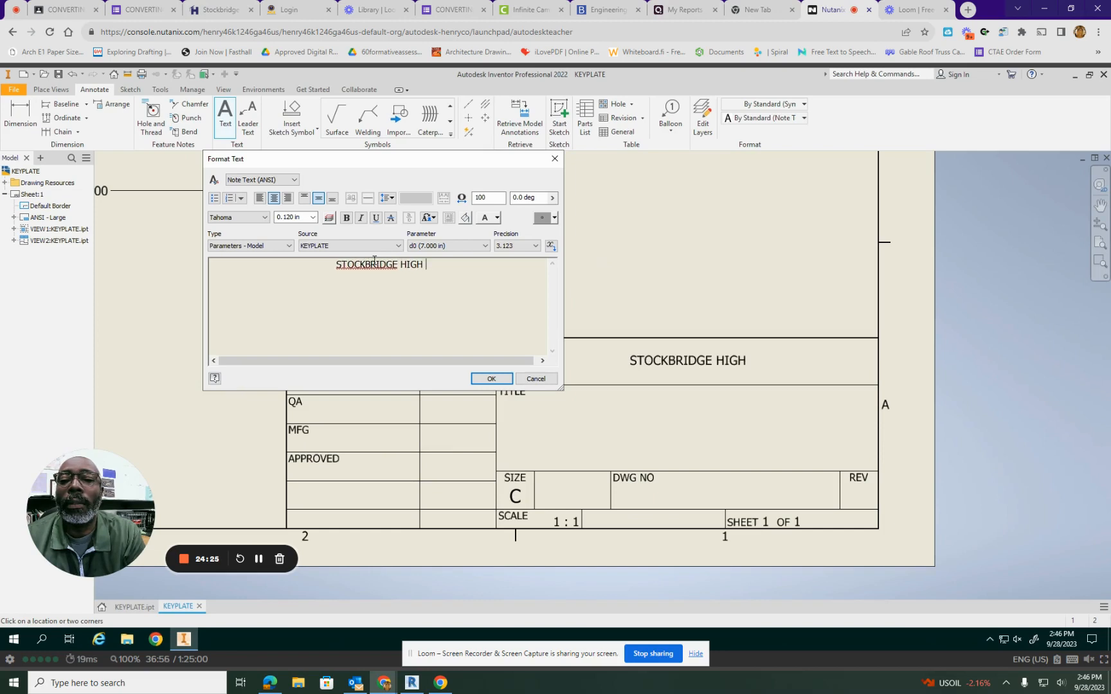
{"action": "type", "text": " SCHOOL "}
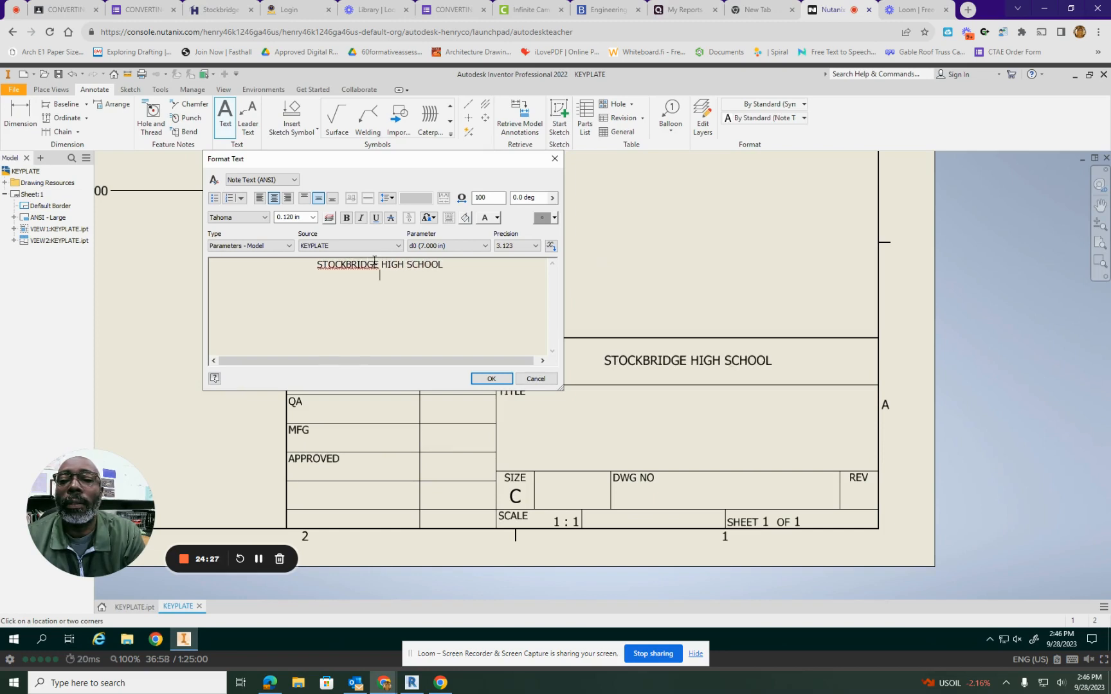
- Add INTRO TO DRAFTING AND DESIGN as the second line of the school text and accept the note
{"action": "type", "text": "INTRO"}
{"action": "key", "text": "BackSpace"}
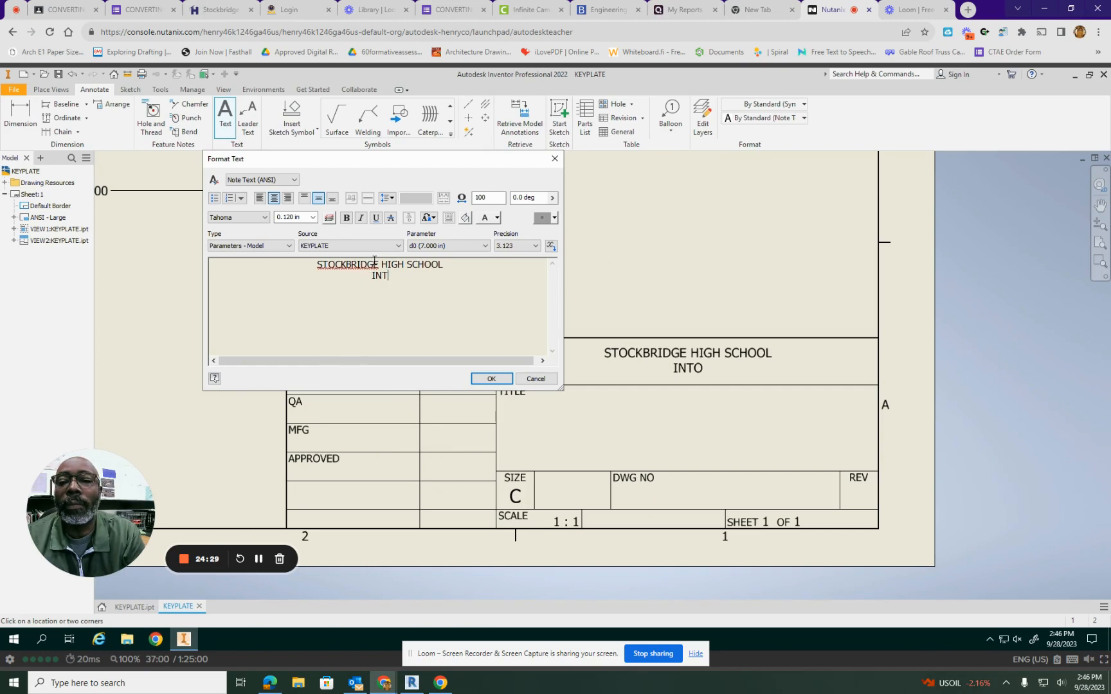
{"action": "type", "text": "RO TO DRA"}
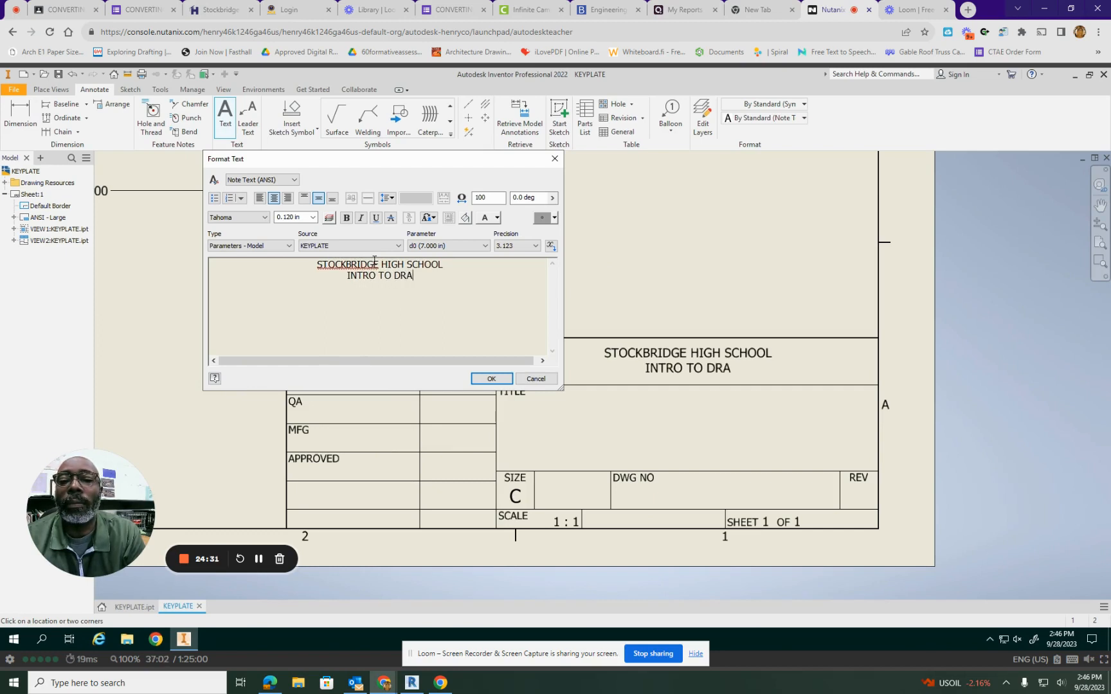
{"action": "type", "text": "FTING AND DESIGN"}
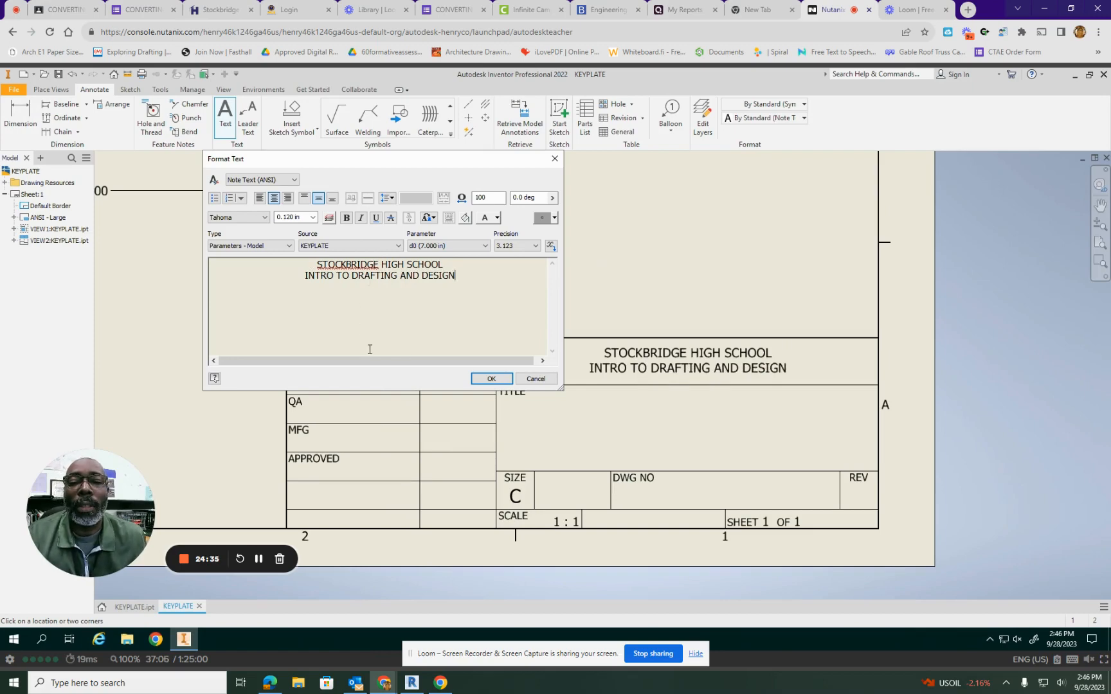
{"action": "left_click", "coordinate": [489, 378]}
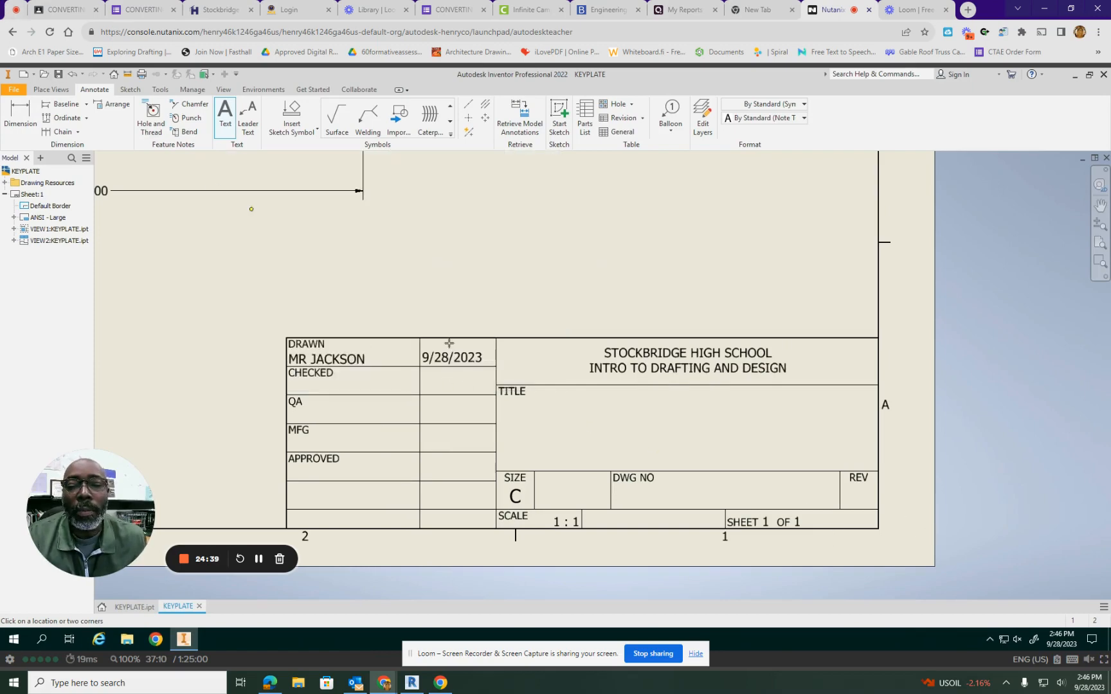
- Create a text box in the title block's TITLE cell, centered both ways, containing KEYPLATE
{"action": "left_click_drag", "start_coordinate": [496, 384], "coordinate": [885, 477]}
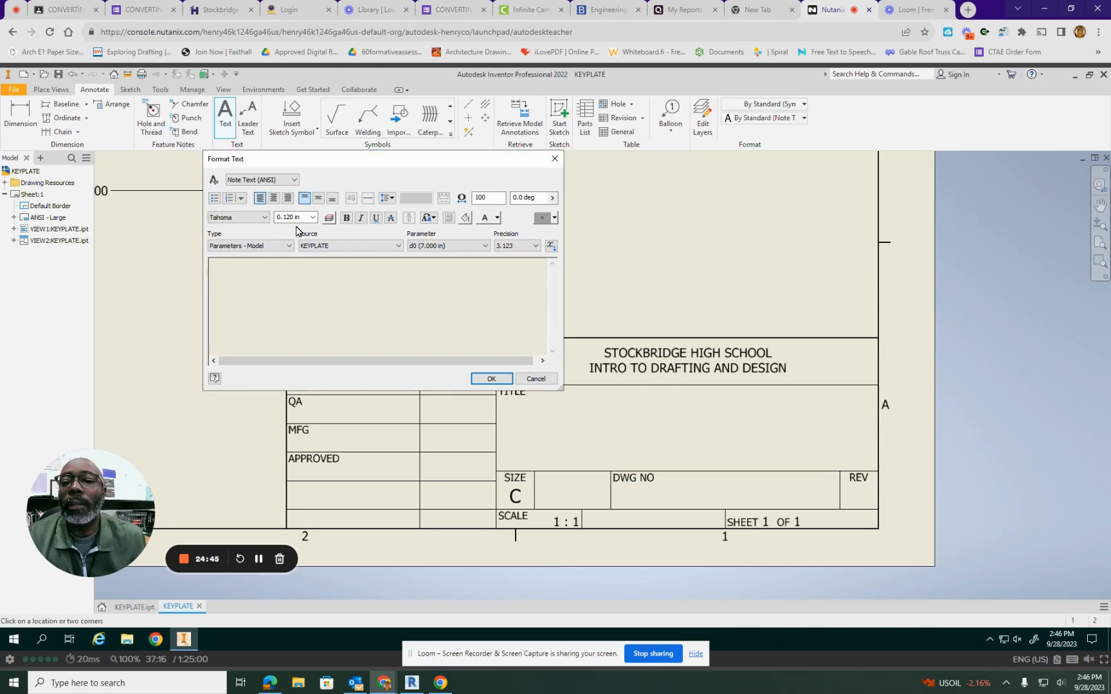
{"action": "left_click", "coordinate": [273, 197]}
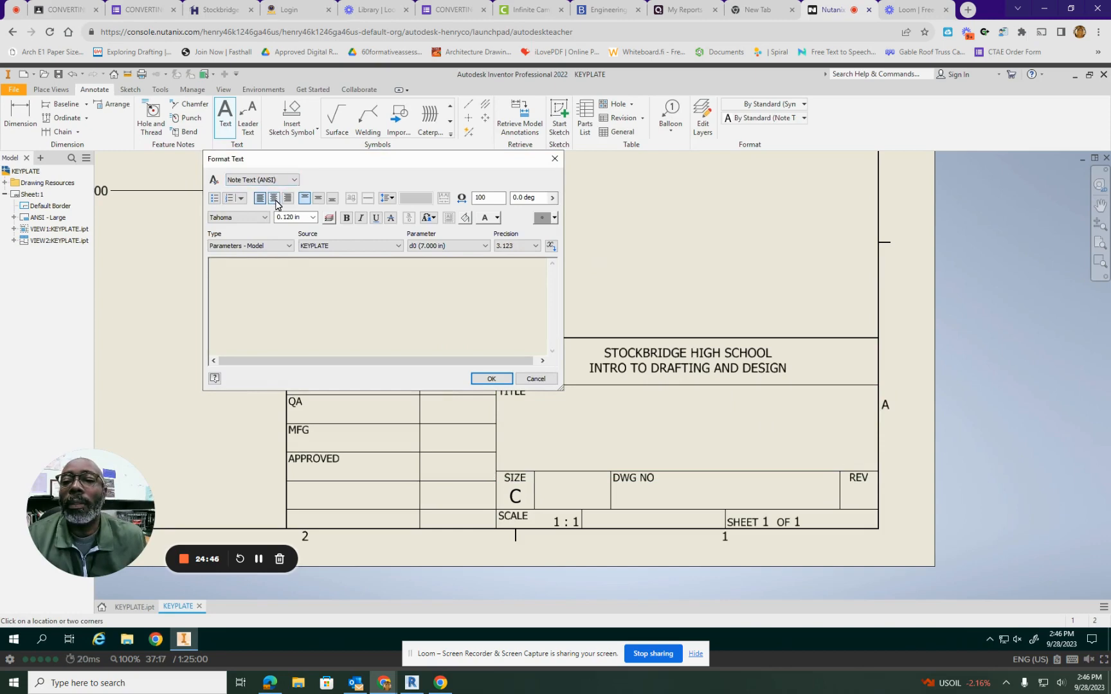
{"action": "left_click", "coordinate": [318, 198]}
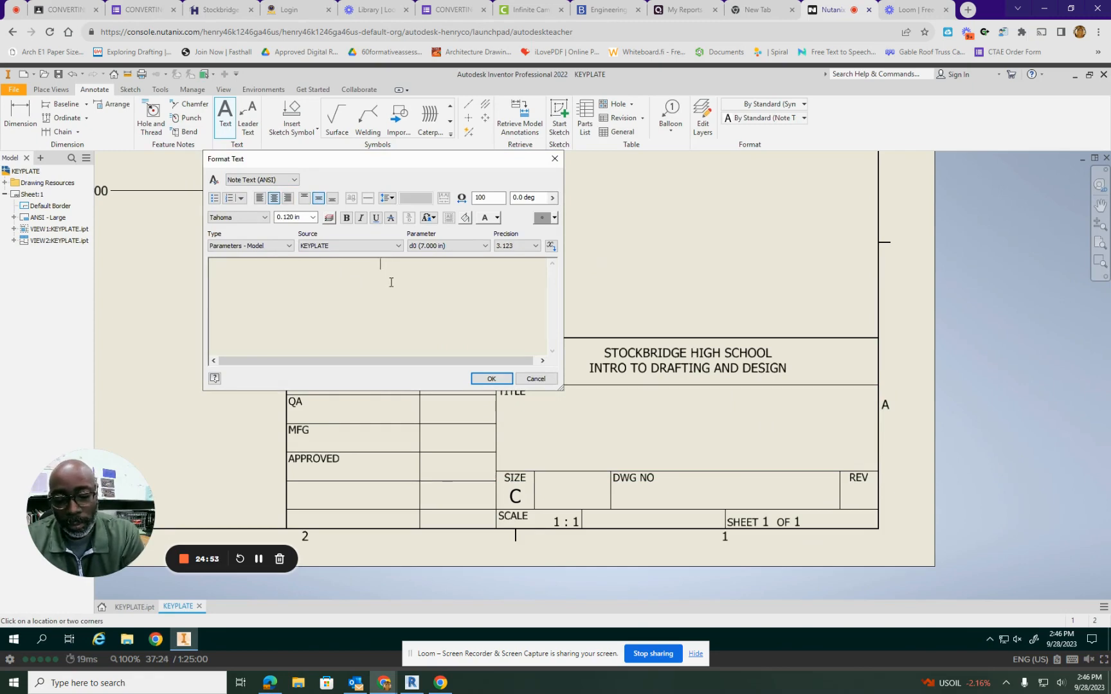
{"action": "type", "text": "KEYPLATE"}
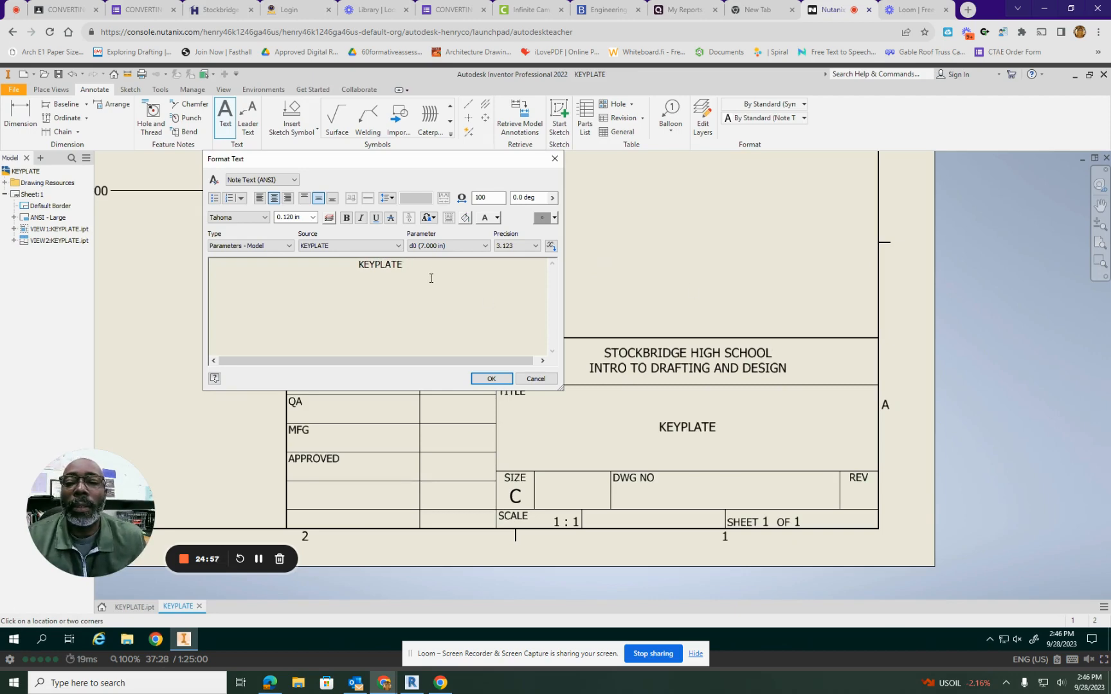
- Format the KEYPLATE title text as bold and underlined with a 0.240 in text height, and accept the note
{"action": "key", "text": "ctrl+a"}
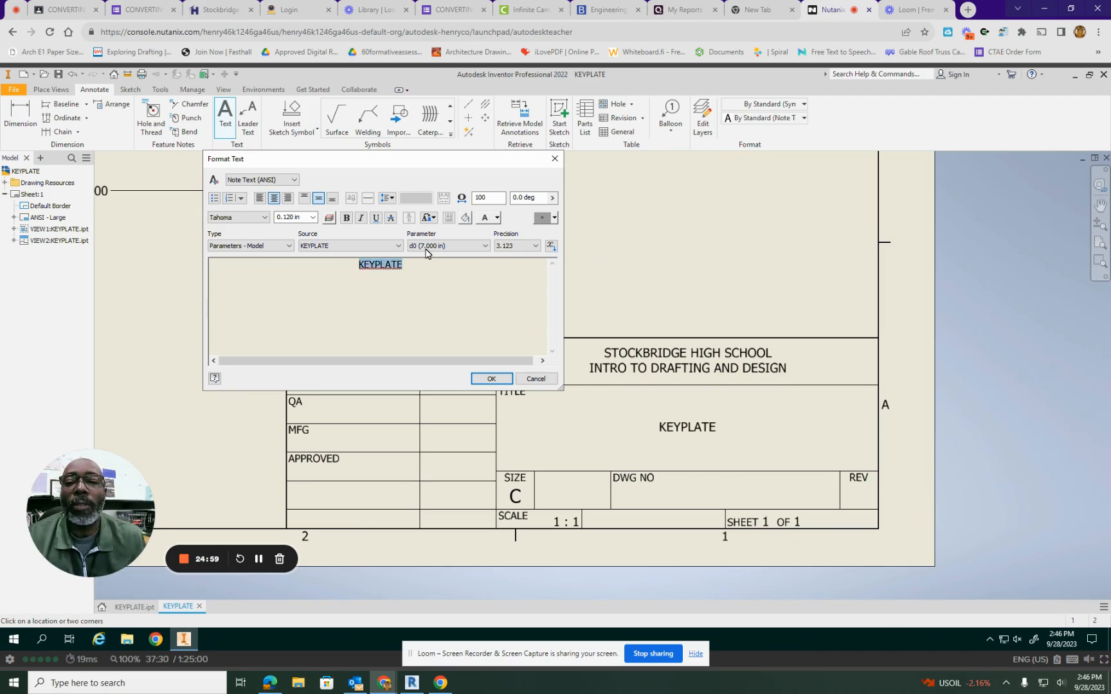
{"action": "left_click", "coordinate": [346, 219]}
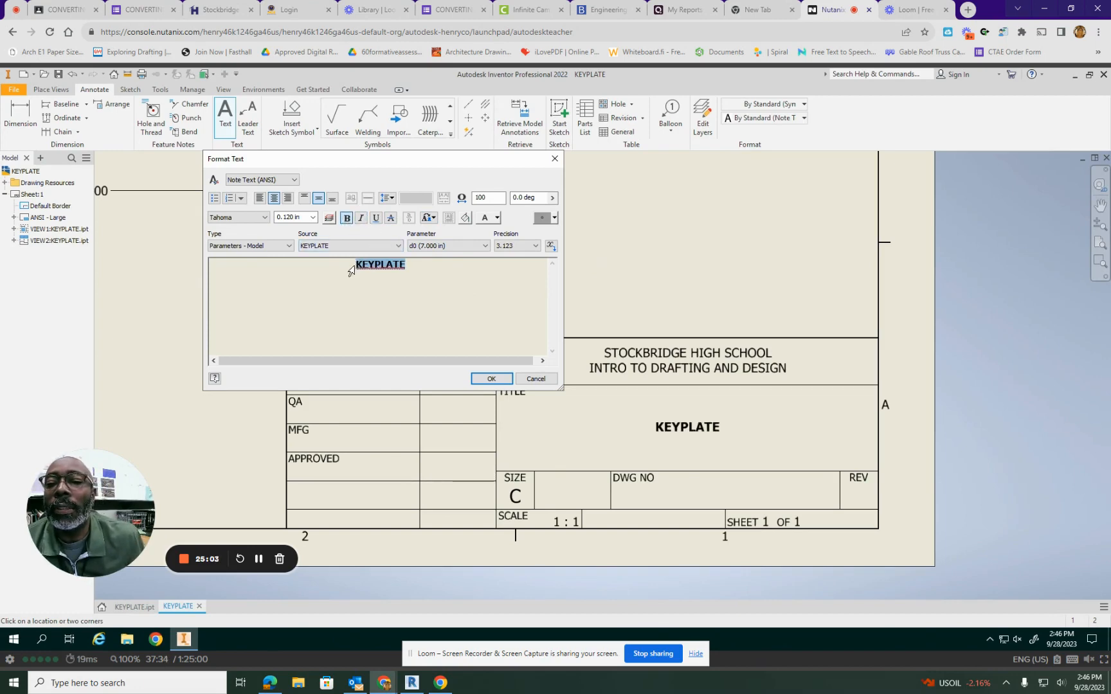
{"action": "left_click", "coordinate": [376, 217]}
{"action": "left_click", "coordinate": [312, 217]}
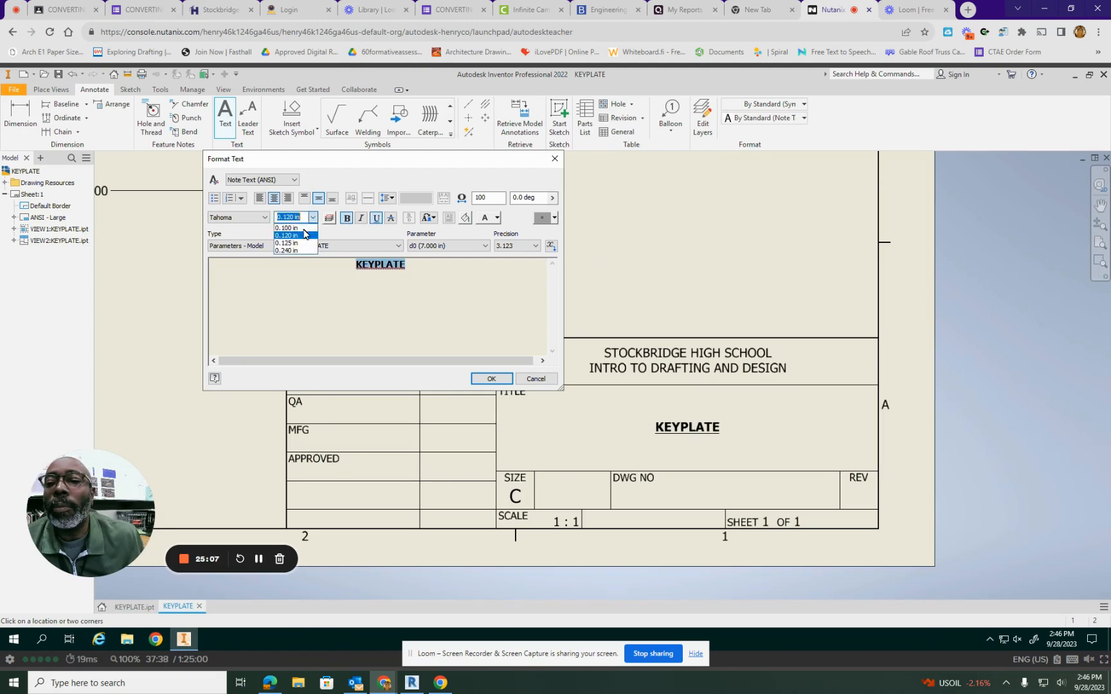
{"action": "left_click", "coordinate": [290, 251]}
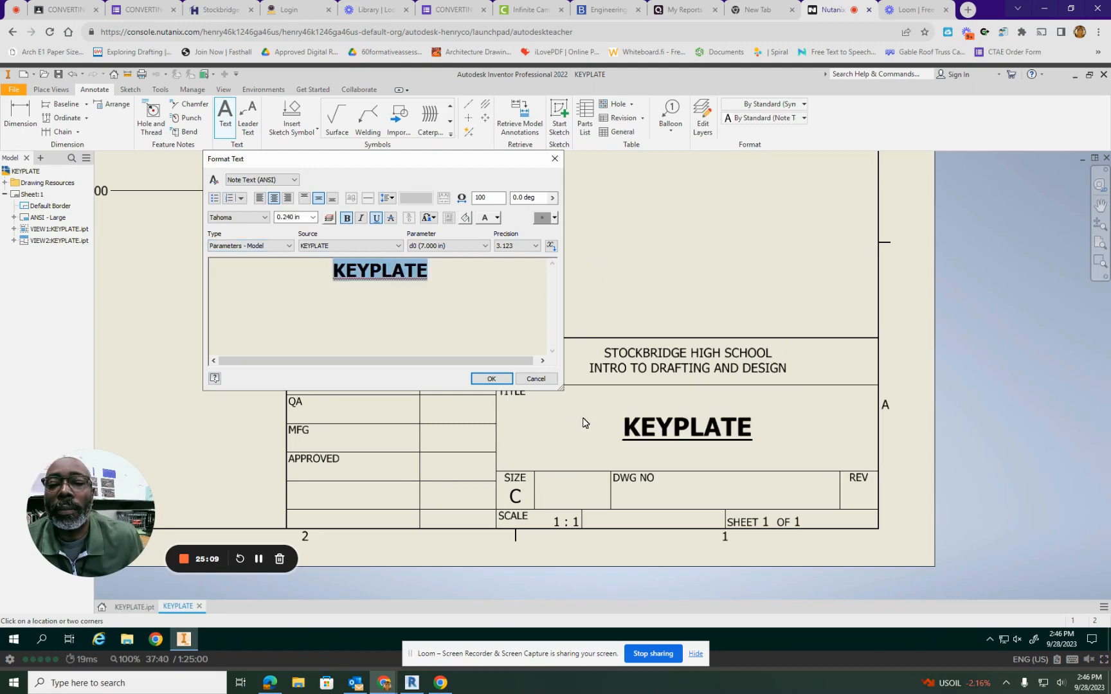
{"action": "left_click", "coordinate": [491, 379]}
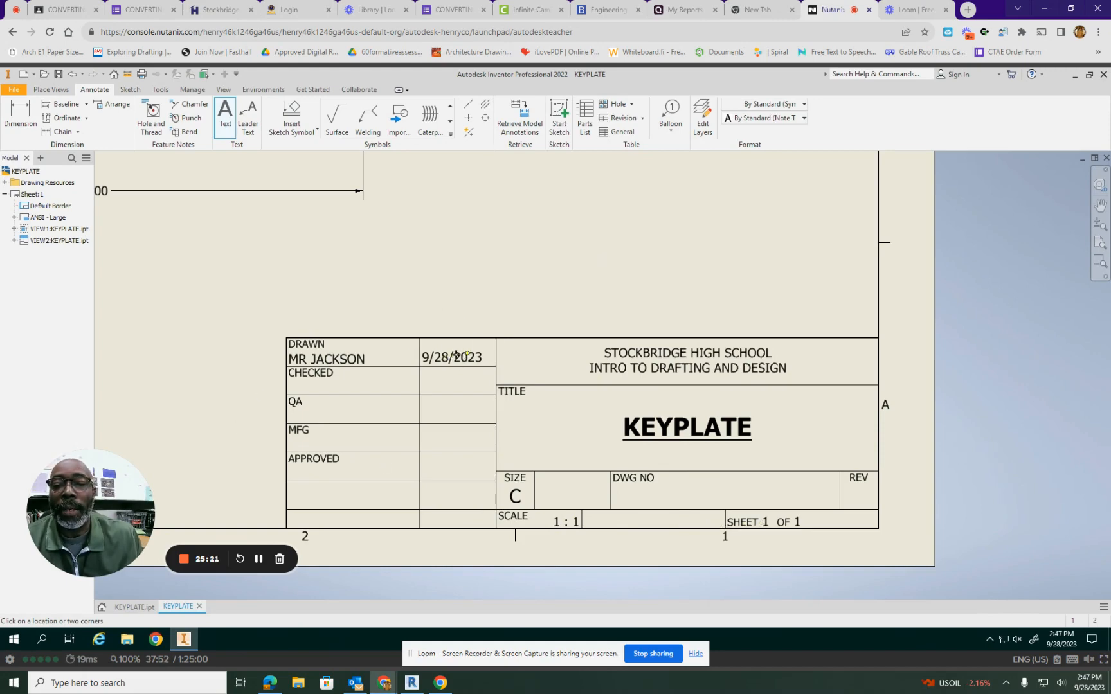
- Export the finished drawing sheet as a PDF named KEYPLATE into the FrameUser Documents folder
{"action": "scroll", "coordinate": [518, 364], "scroll_direction": "up", "scroll_amount": 5}
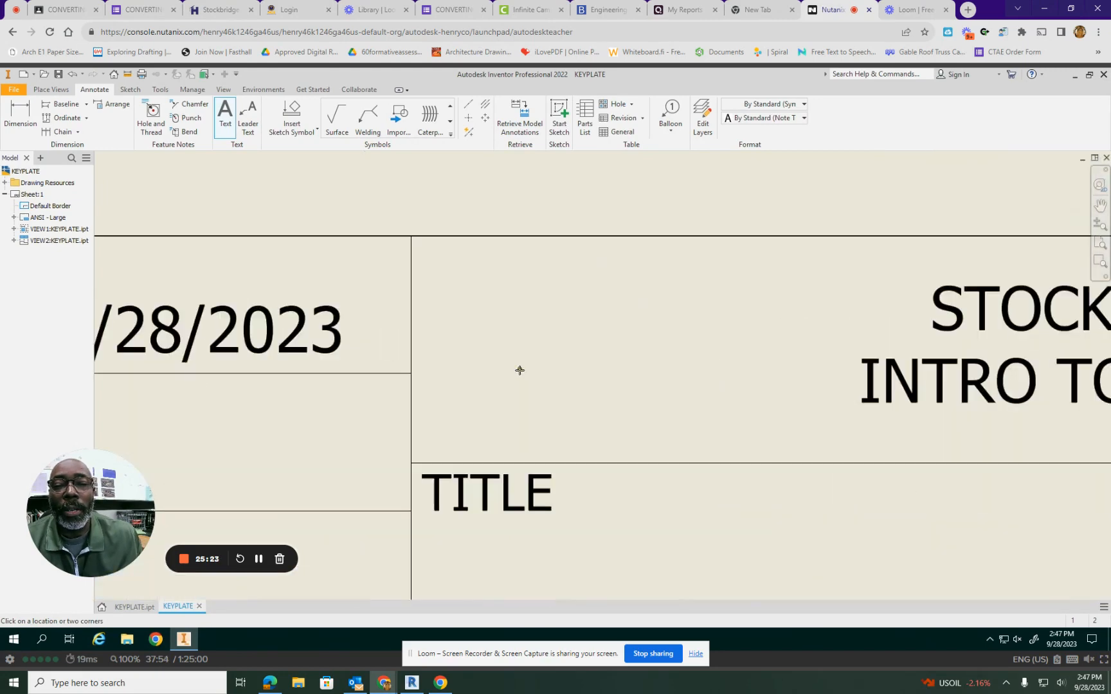
{"action": "scroll", "coordinate": [519, 370], "scroll_direction": "down", "scroll_amount": 8}
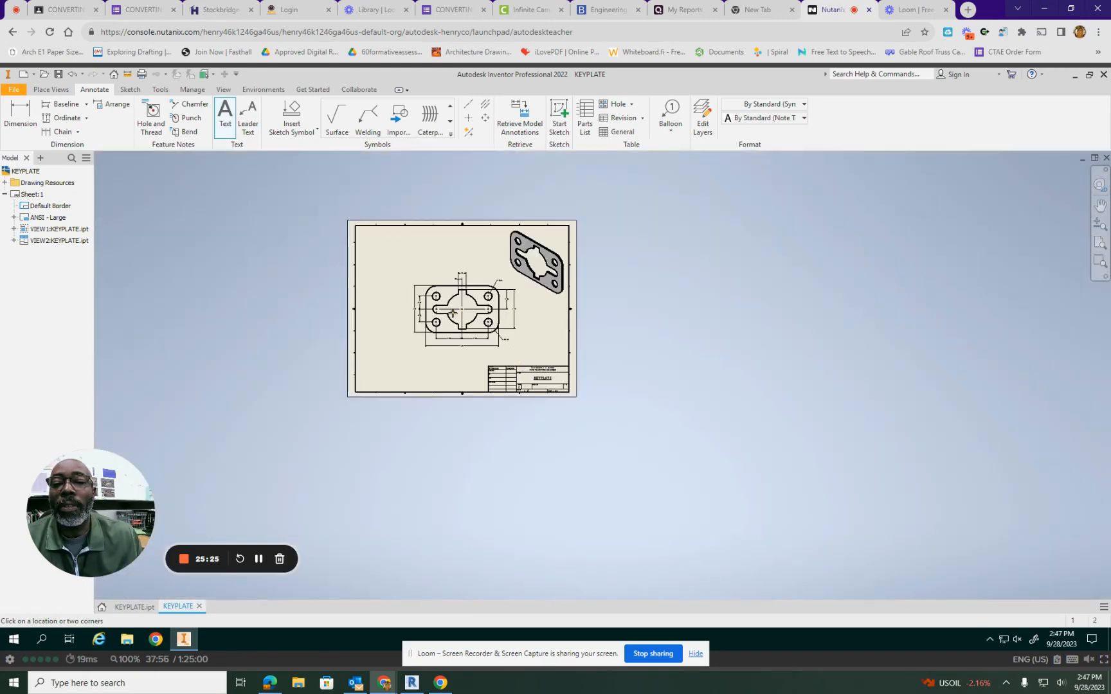
{"action": "scroll", "coordinate": [453, 313], "scroll_direction": "up", "scroll_amount": 3}
{"action": "mouse_move", "coordinate": [450, 318]}
{"action": "middle_mouse_down"}
{"action": "mouse_move", "coordinate": [482, 372]}
{"action": "mouse_move", "coordinate": [540, 372]}
{"action": "middle_mouse_up"}
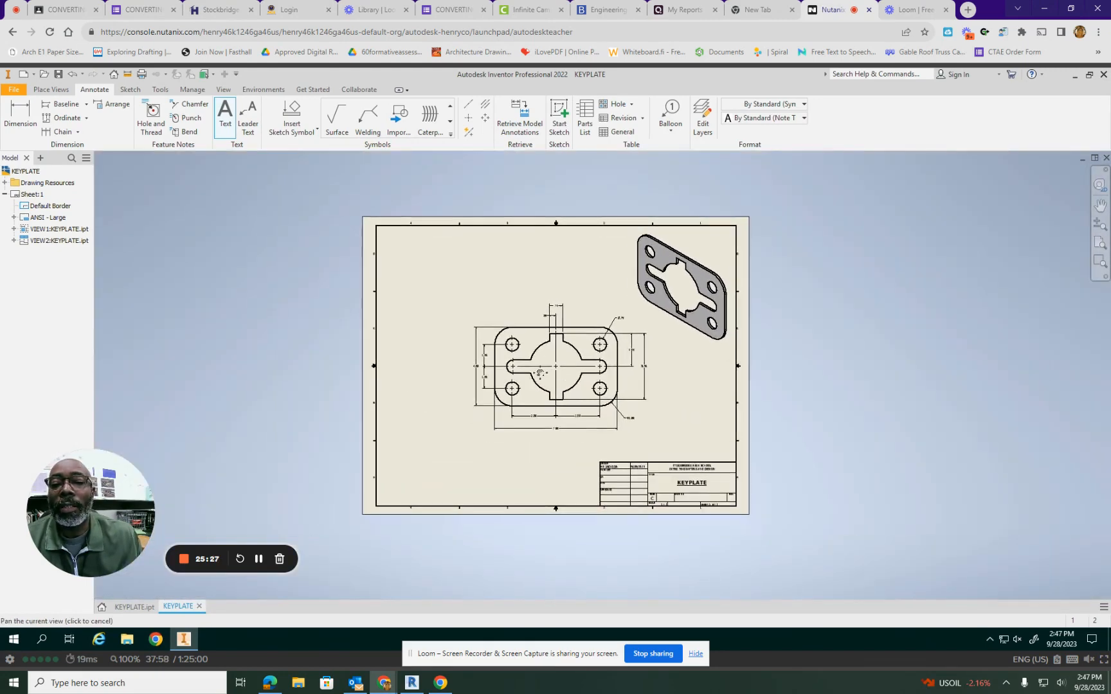
{"action": "left_click", "coordinate": [12, 89]}
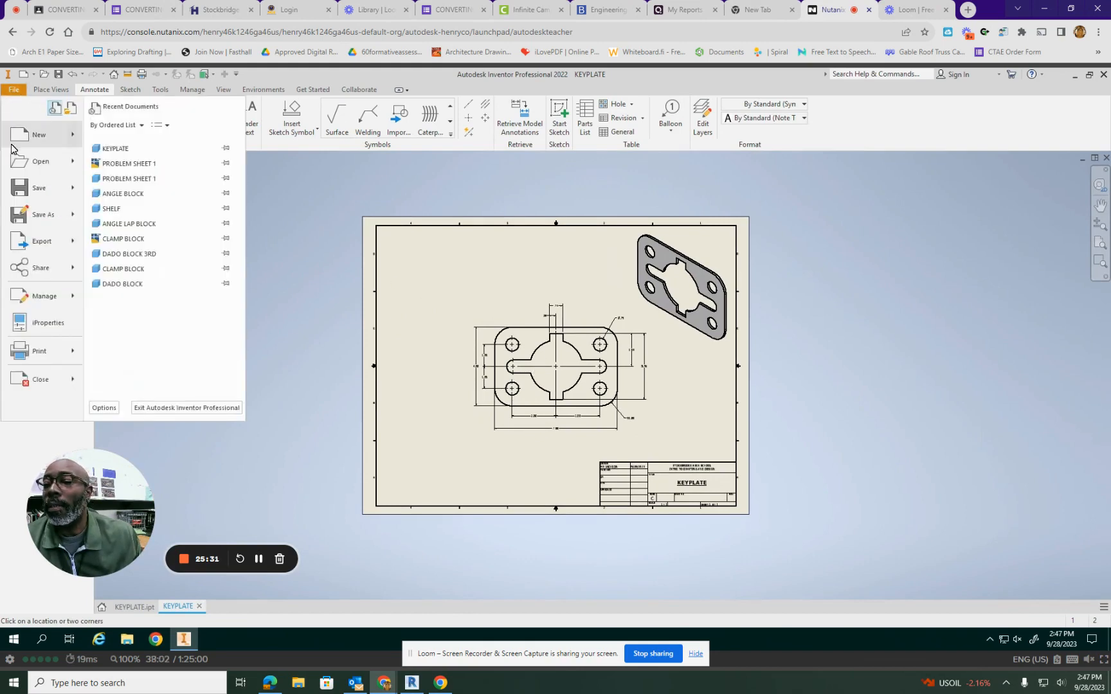
{"action": "mouse_move", "coordinate": [40, 242]}
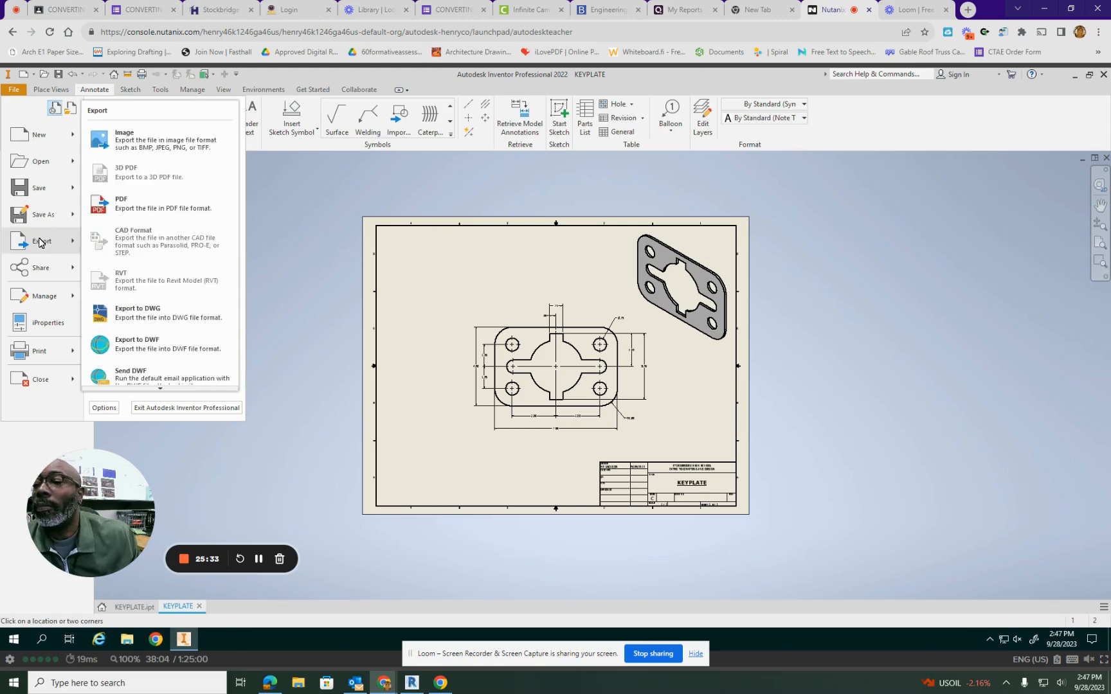
{"action": "left_click", "coordinate": [112, 205]}
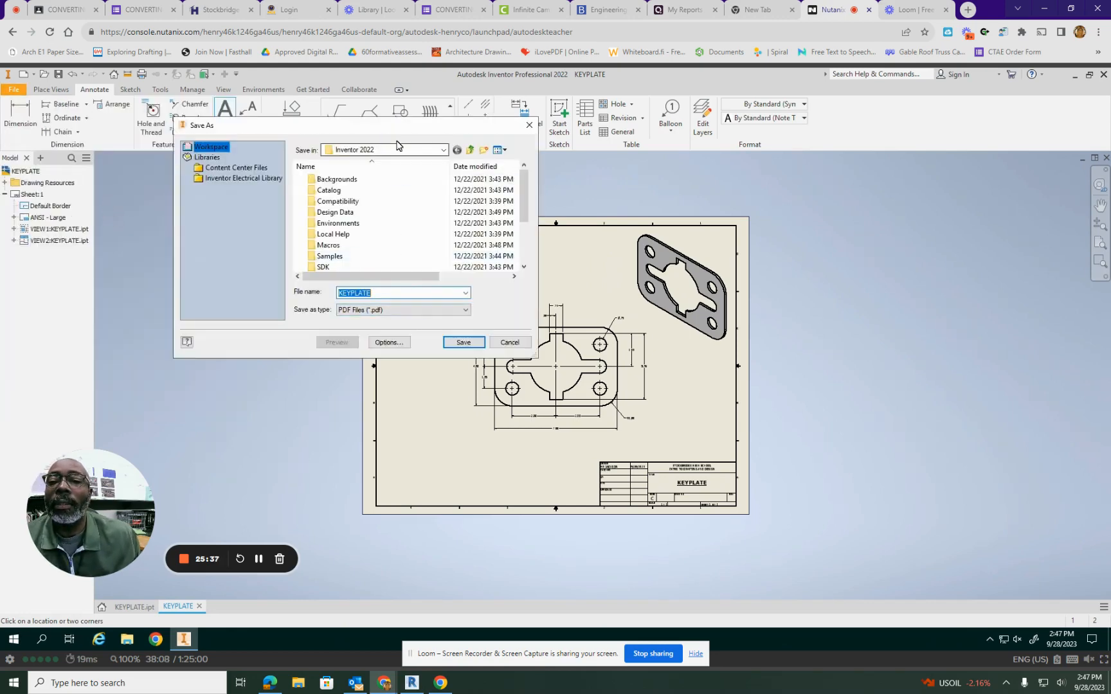
{"action": "left_click", "coordinate": [443, 150]}
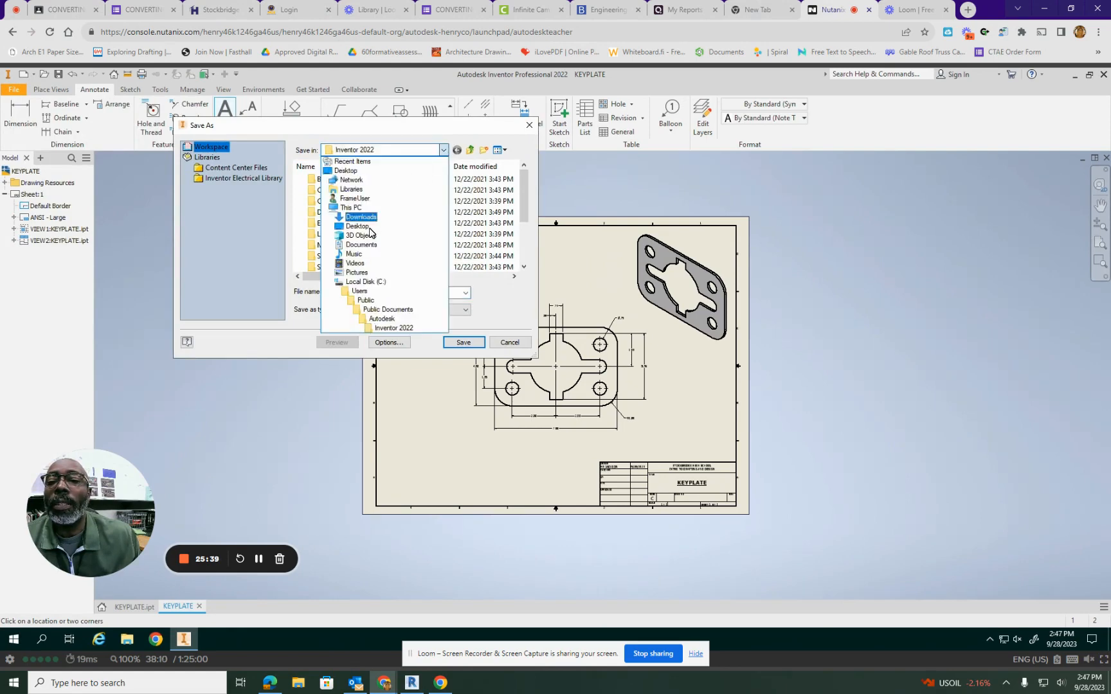
{"action": "left_click", "coordinate": [363, 199]}
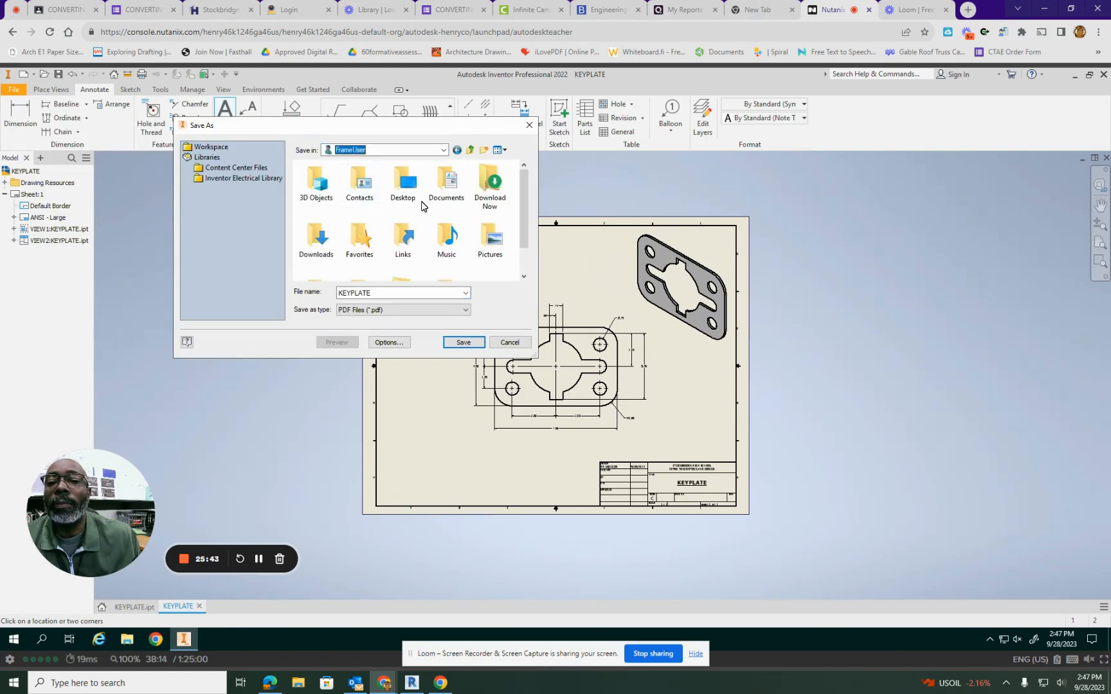
{"action": "double_click", "coordinate": [445, 181]}
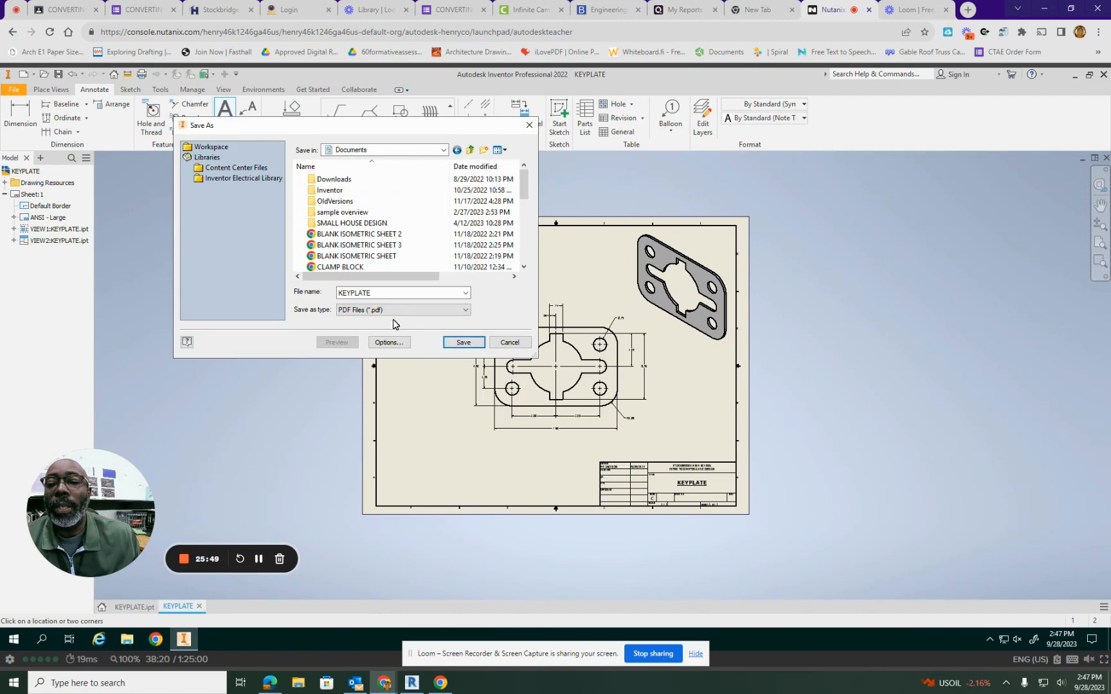
{"action": "left_click", "coordinate": [463, 343]}
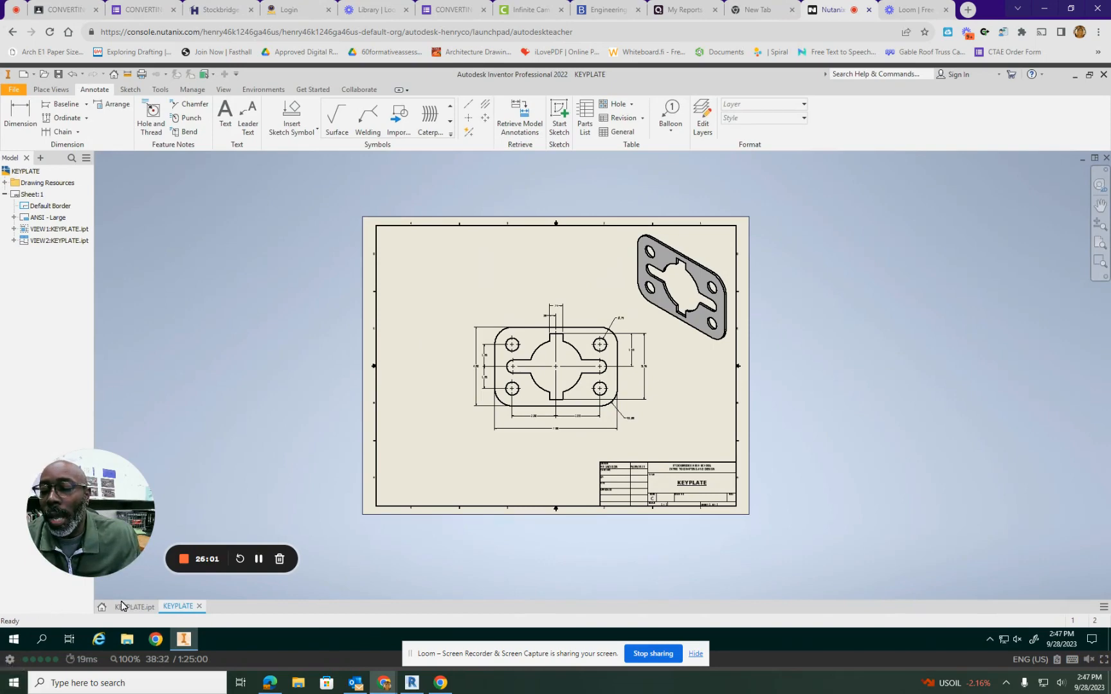
- Switch to File Explorer and download the KEYPLATE PDF from the Documents folder with Frame
{"action": "left_click", "coordinate": [126, 639]}
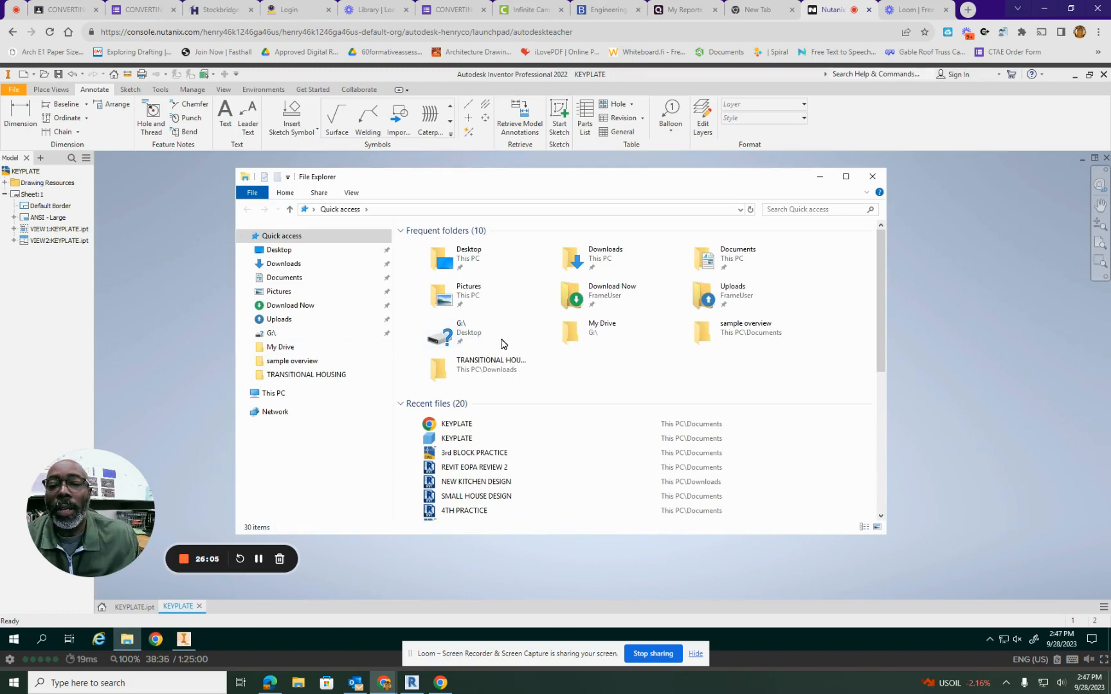
{"action": "left_click", "coordinate": [481, 424]}
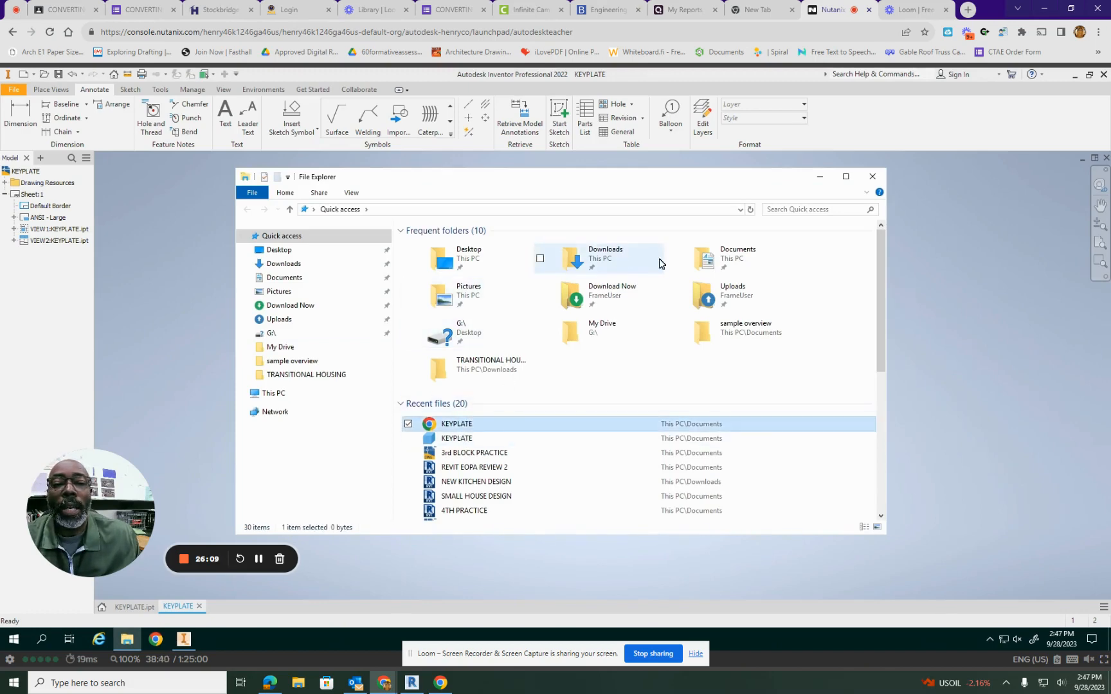
{"action": "double_click", "coordinate": [730, 259]}
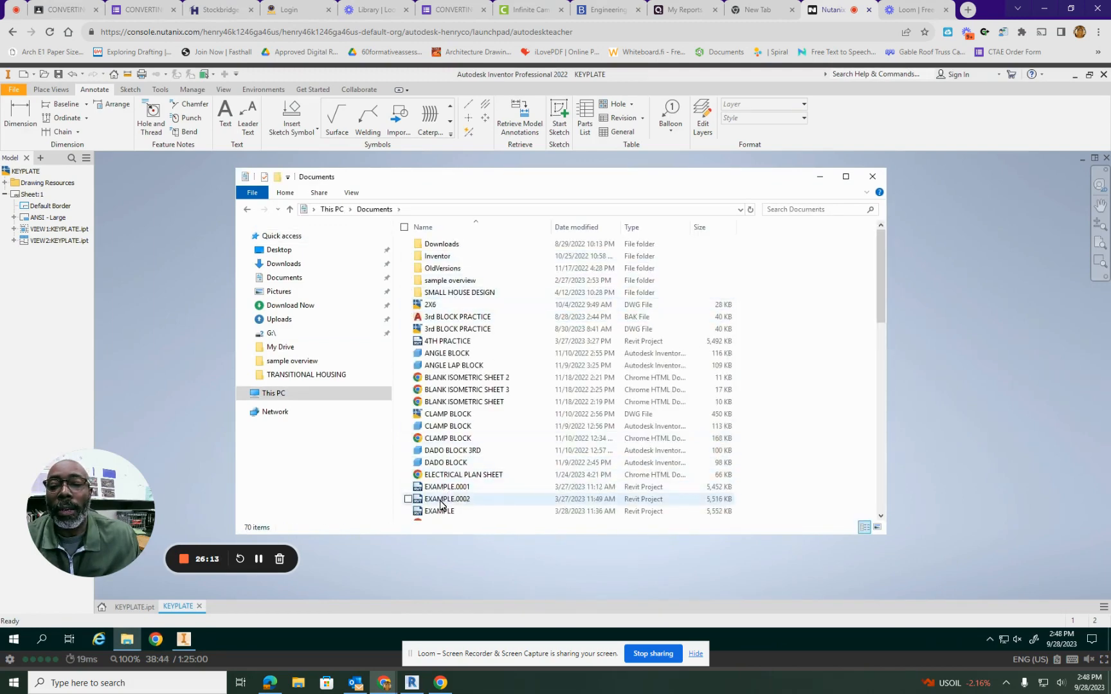
{"action": "scroll", "coordinate": [446, 479], "scroll_direction": "down", "scroll_amount": 1}
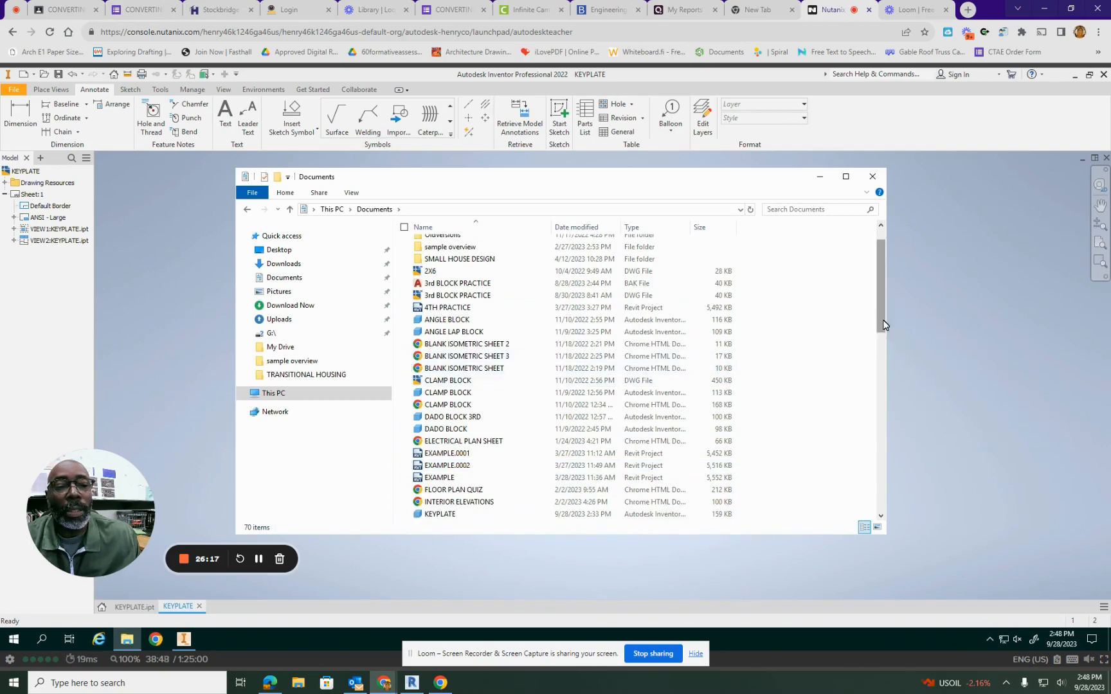
{"action": "left_click_drag", "start_coordinate": [883, 319], "coordinate": [879, 376]}
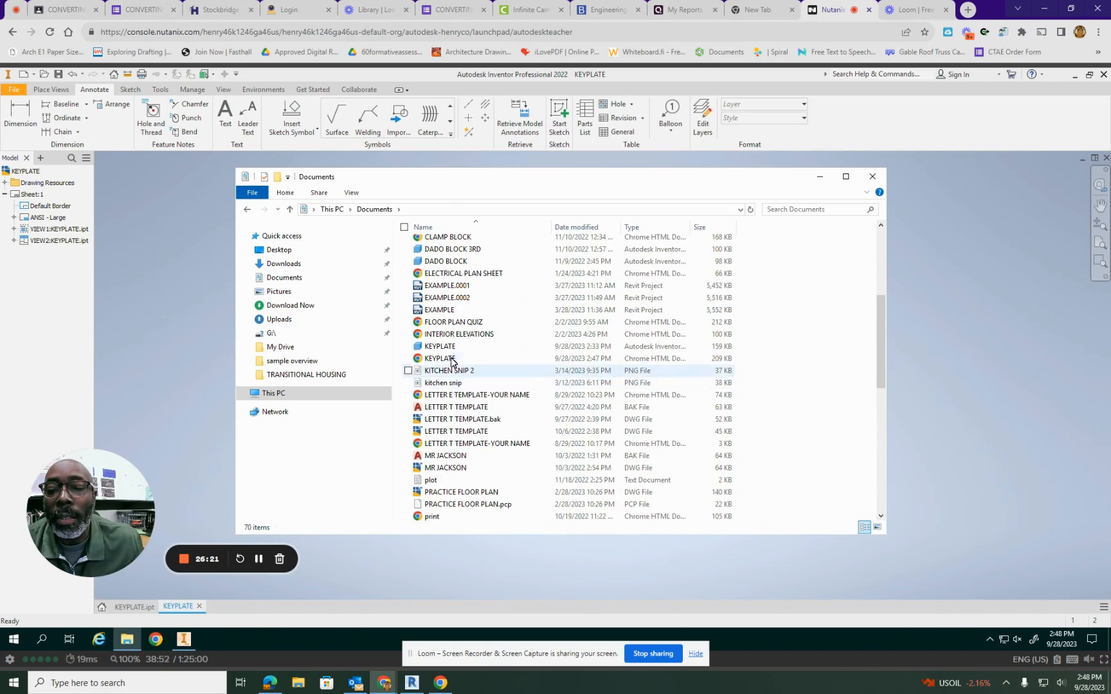
{"action": "right_click", "coordinate": [451, 360]}
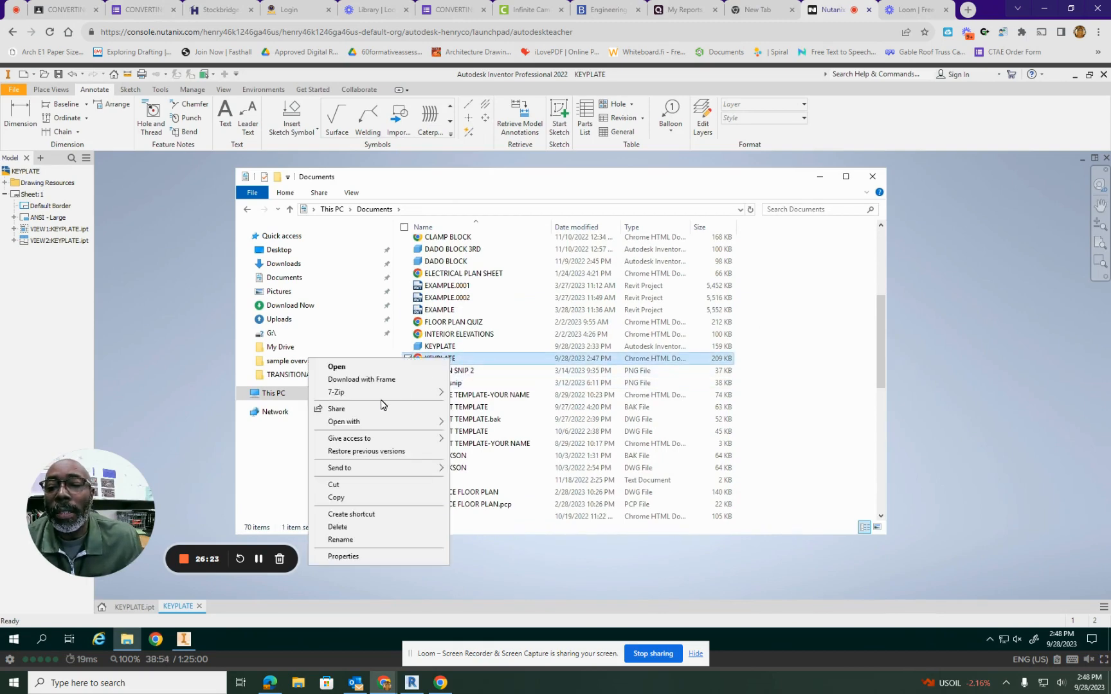
{"action": "left_click", "coordinate": [378, 380]}
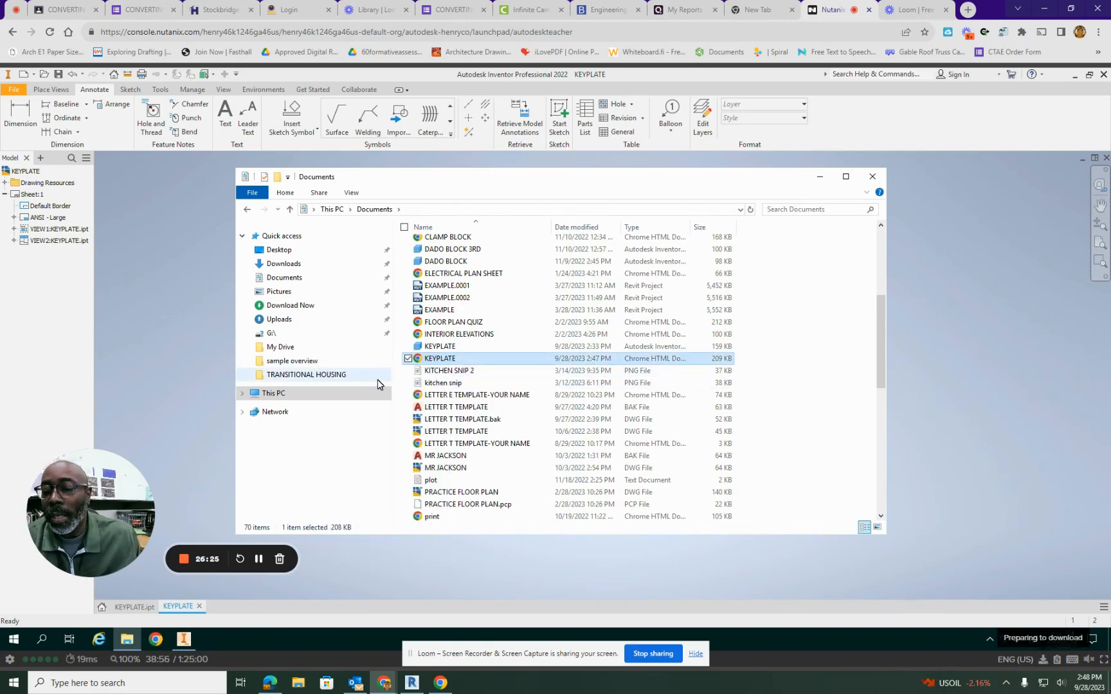